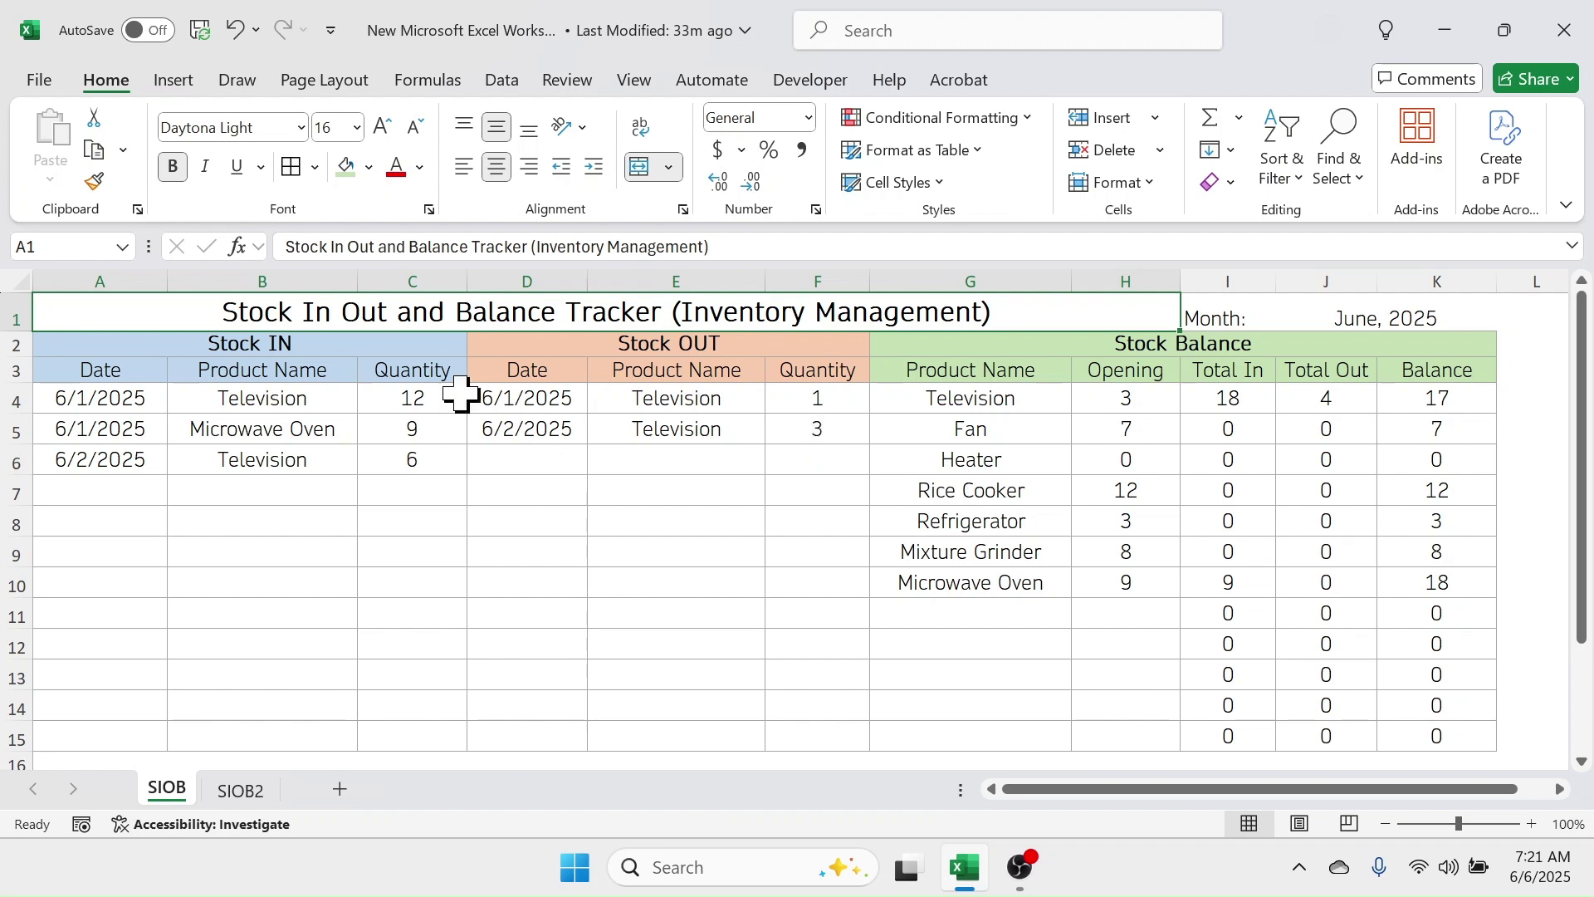
- Examine the Stock IN, Stock OUT and Stock Balance sections, including the existing stock-in entries
{"action": "left_click_drag", "start_coordinate": [320, 353], "coordinate": [449, 646]}
{"action": "left_click_drag", "start_coordinate": [724, 348], "coordinate": [712, 581]}
{"action": "left_click_drag", "start_coordinate": [1265, 349], "coordinate": [1191, 645]}
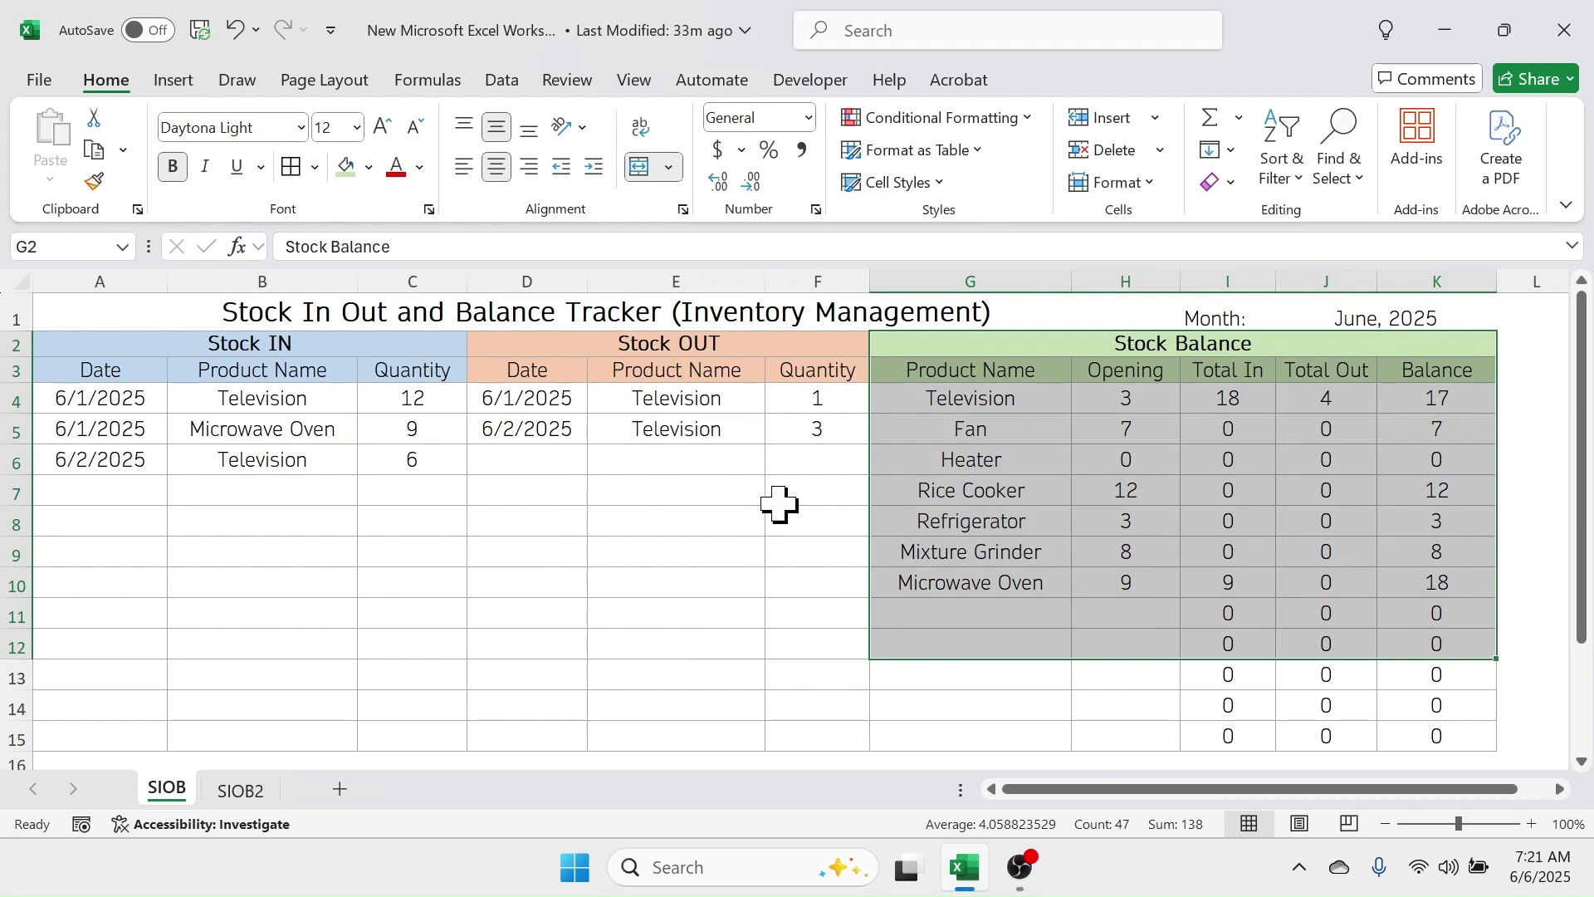
{"action": "left_click_drag", "start_coordinate": [343, 344], "coordinate": [338, 658]}
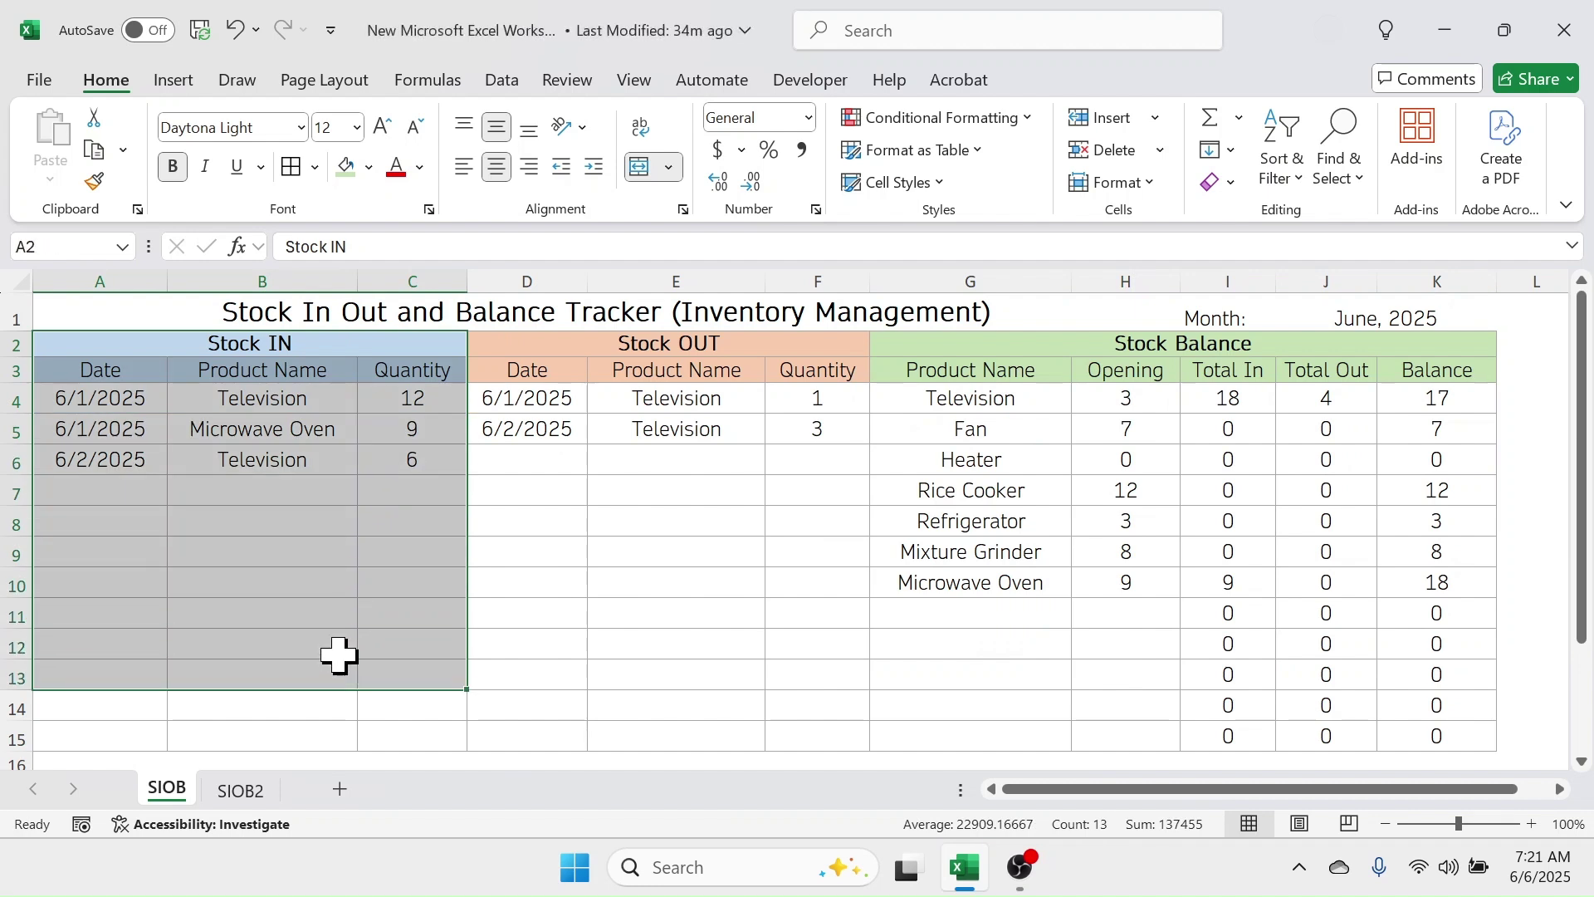
{"action": "left_click", "coordinate": [349, 463]}
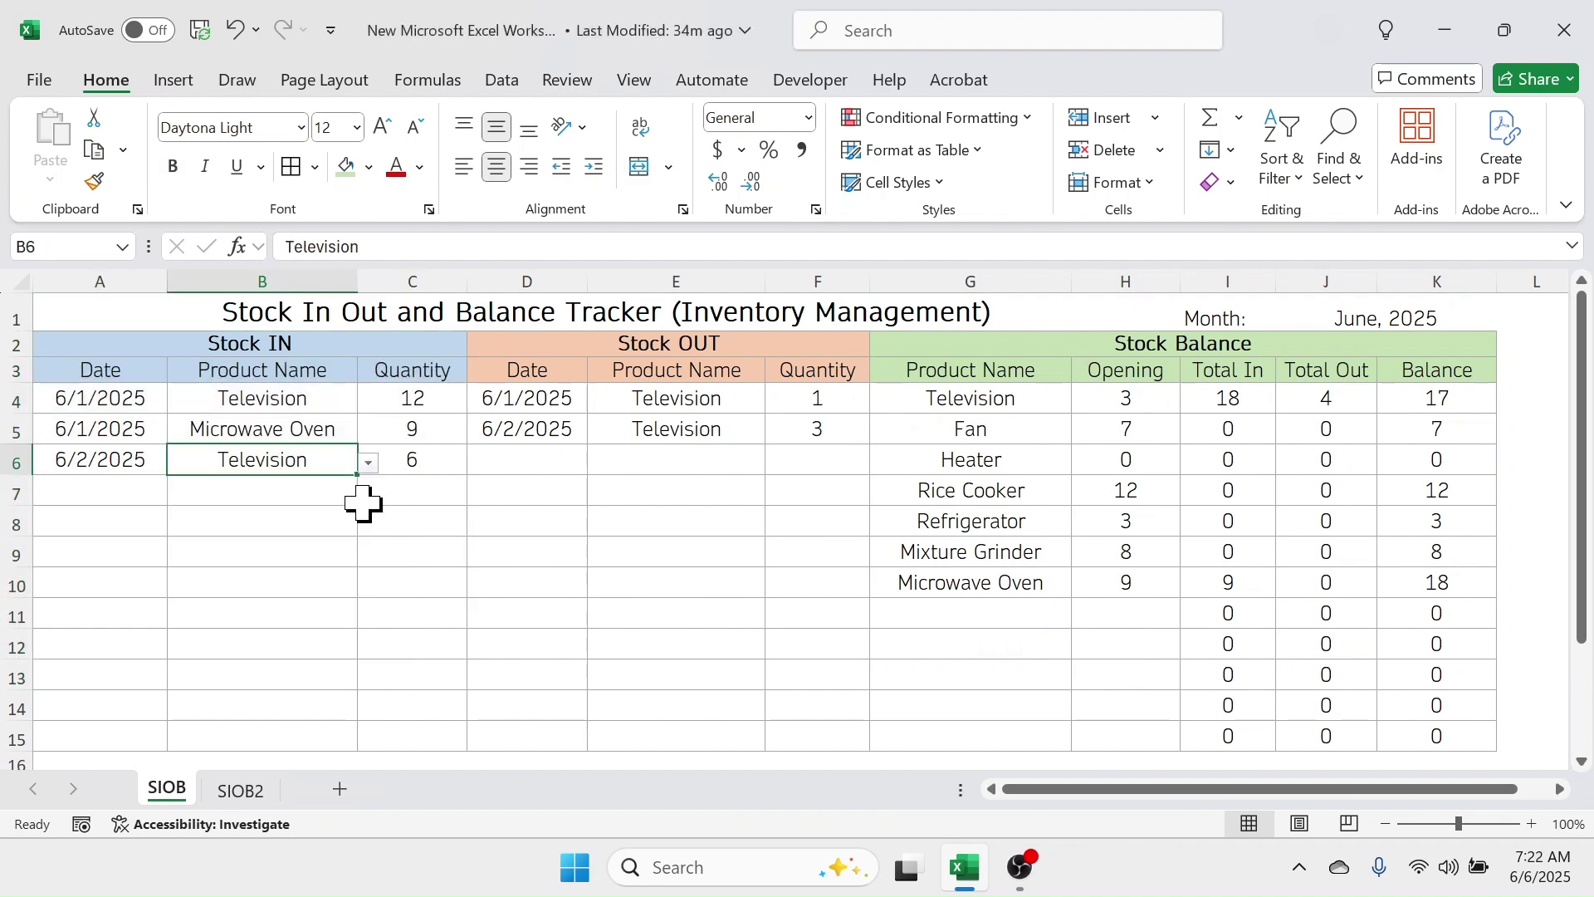
{"action": "left_click", "coordinate": [315, 402]}
{"action": "left_click_drag", "start_coordinate": [137, 400], "coordinate": [416, 490]}
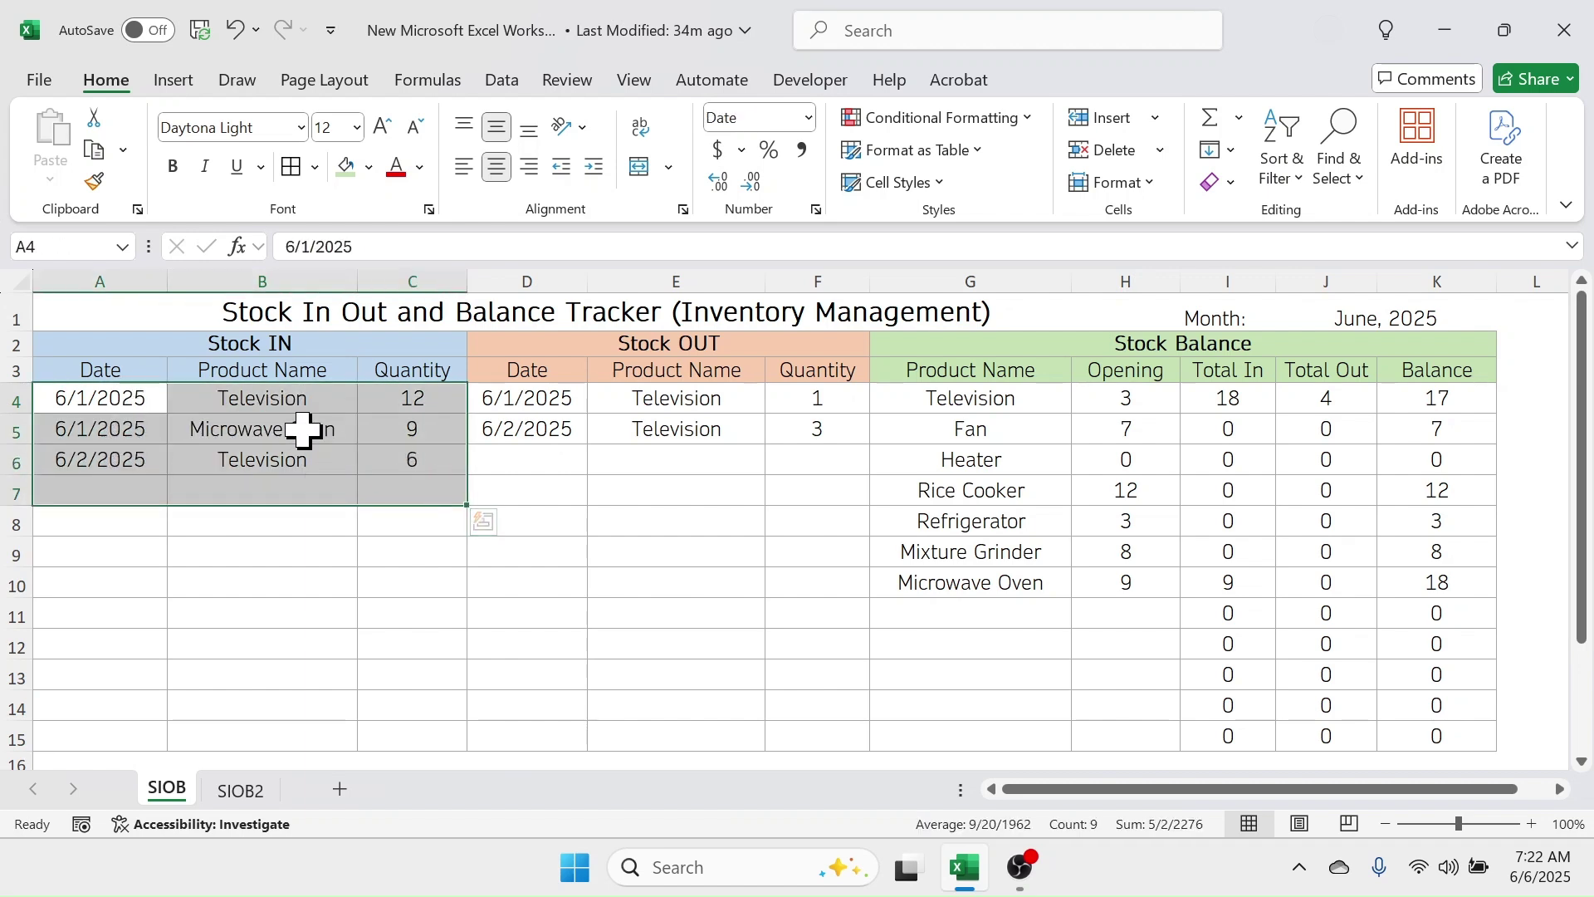
- Compare the Television quantities under Stock IN with the product's Total In and its SUMIF formula
{"action": "left_click", "coordinate": [415, 403]}
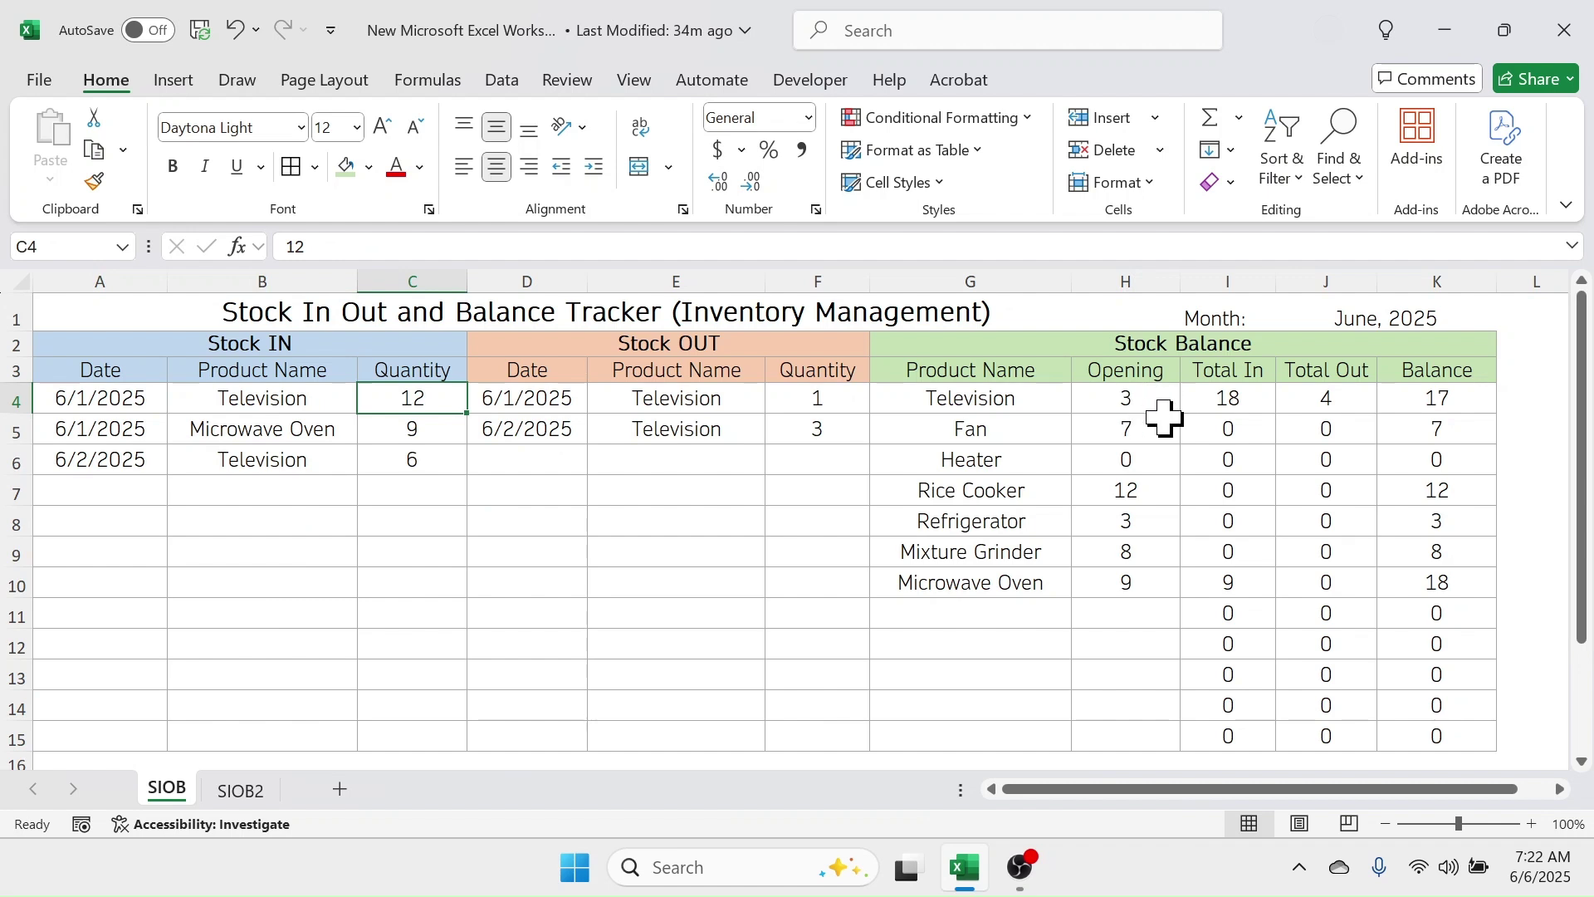
{"action": "left_click_drag", "start_coordinate": [1235, 367], "coordinate": [1239, 545]}
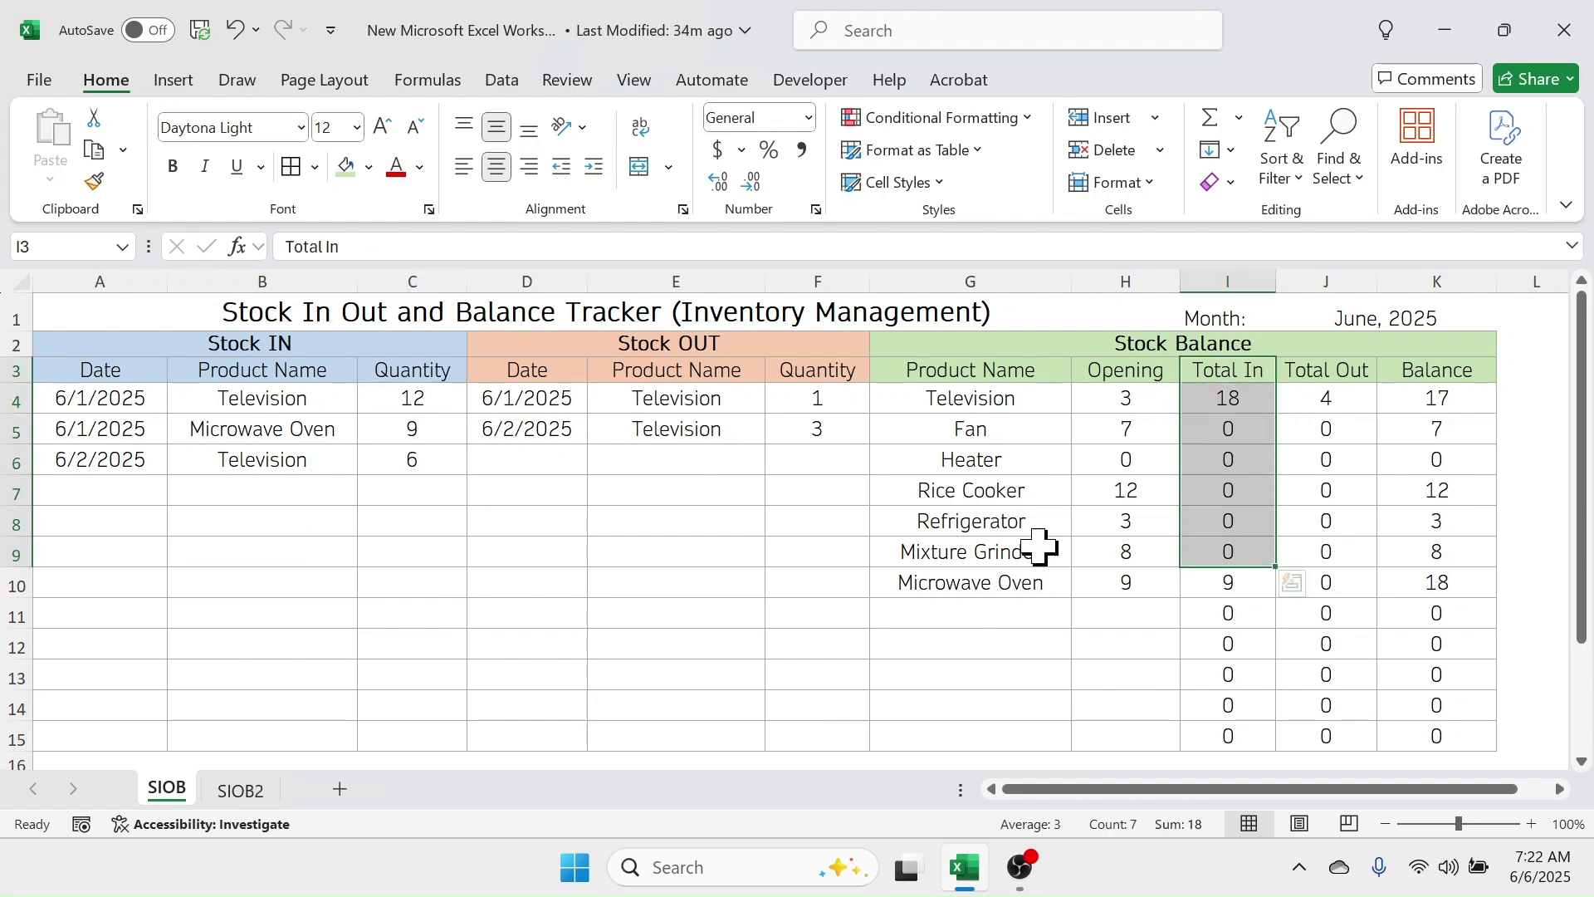
{"action": "left_click", "coordinate": [444, 402]}
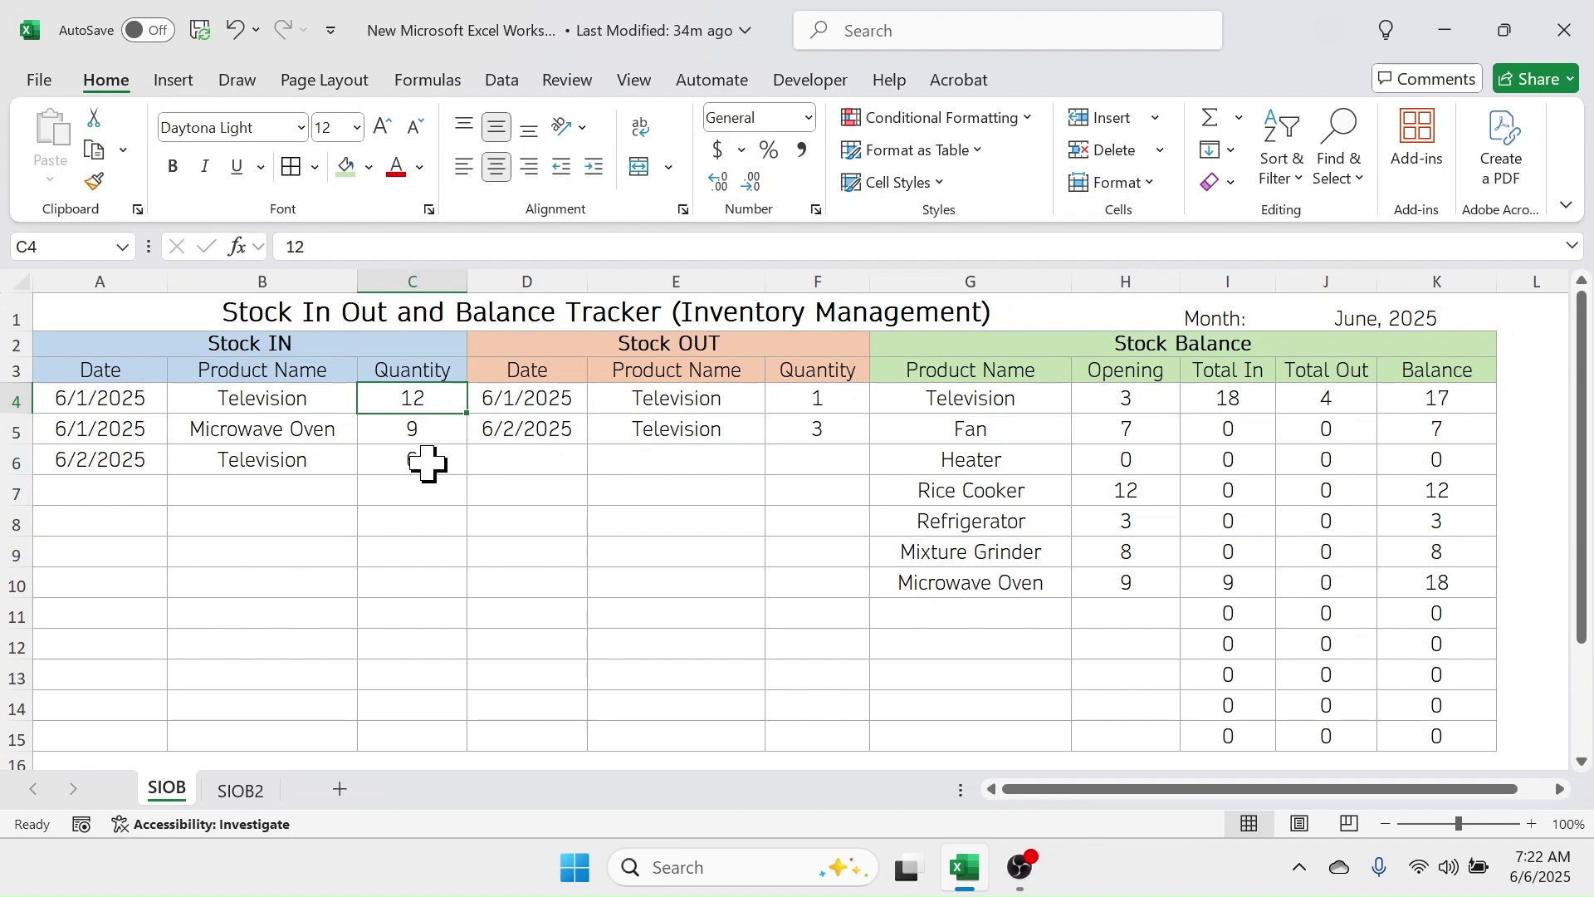
{"action": "left_click", "coordinate": [428, 463], "text": "ctrl"}
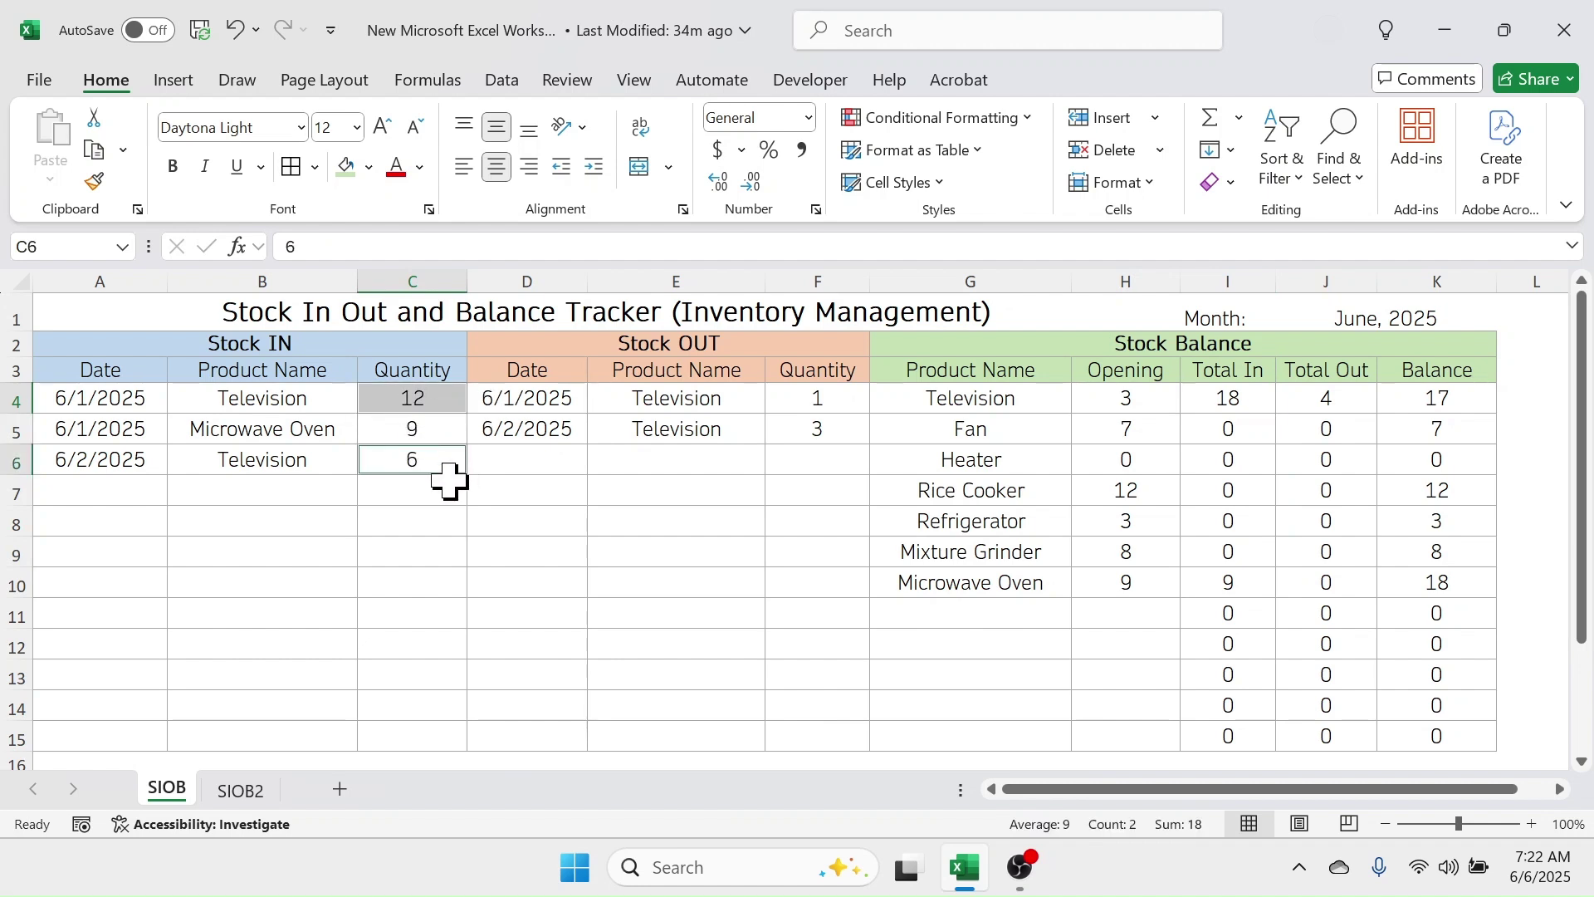
{"action": "left_click", "coordinate": [1235, 396]}
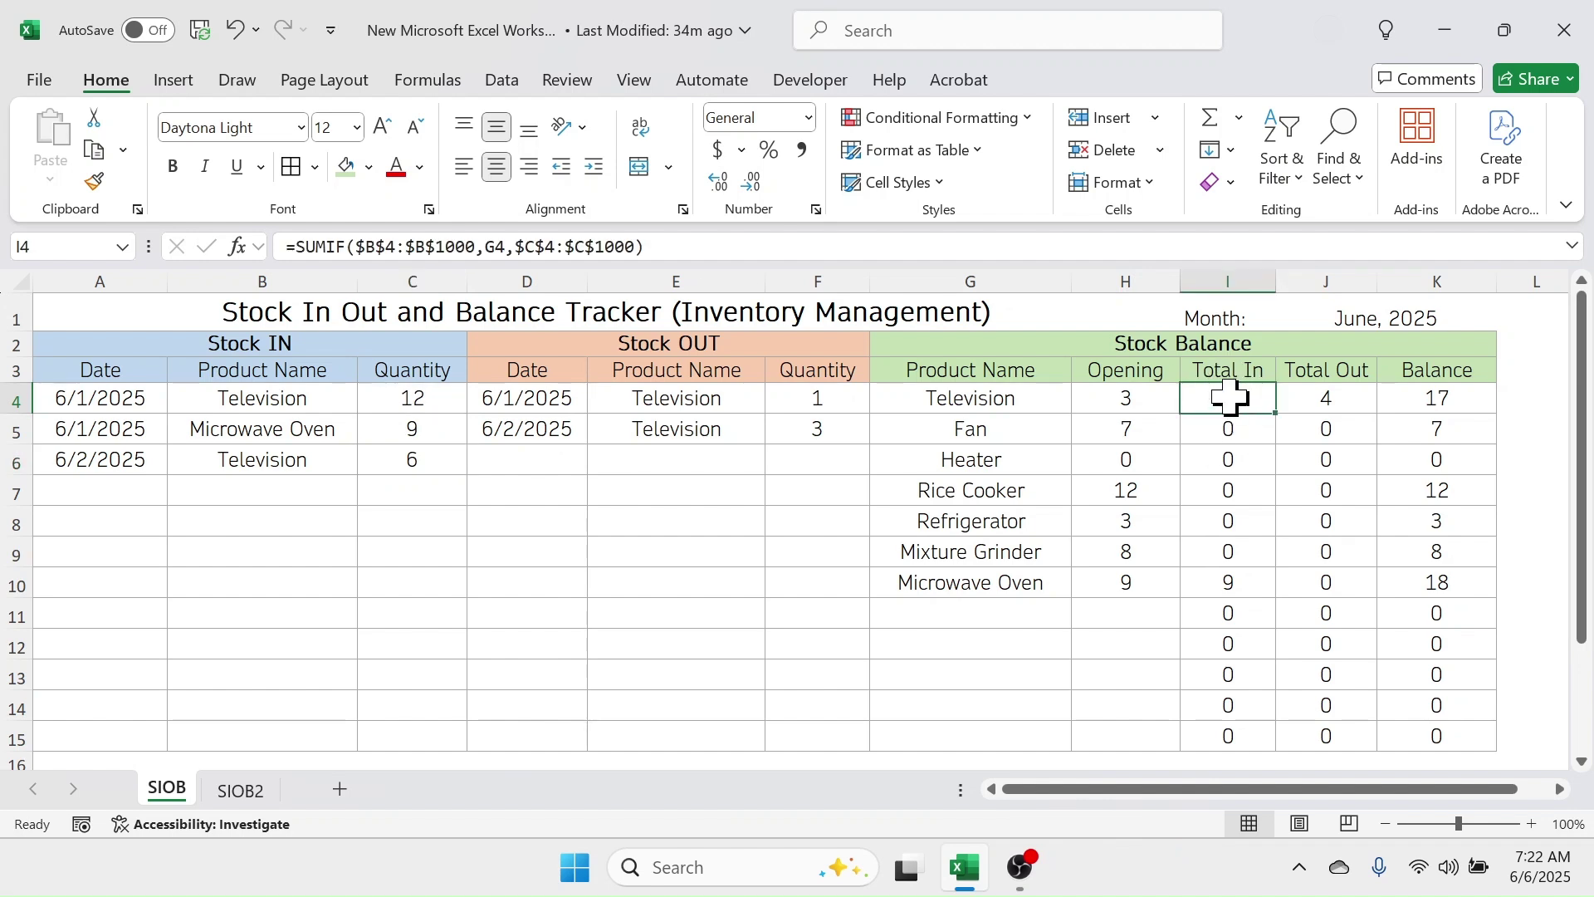
- Compare the Television quantities under Stock OUT with its Total Out, and inspect the Total In formula for Fan
{"action": "left_click_drag", "start_coordinate": [840, 403], "coordinate": [817, 430]}
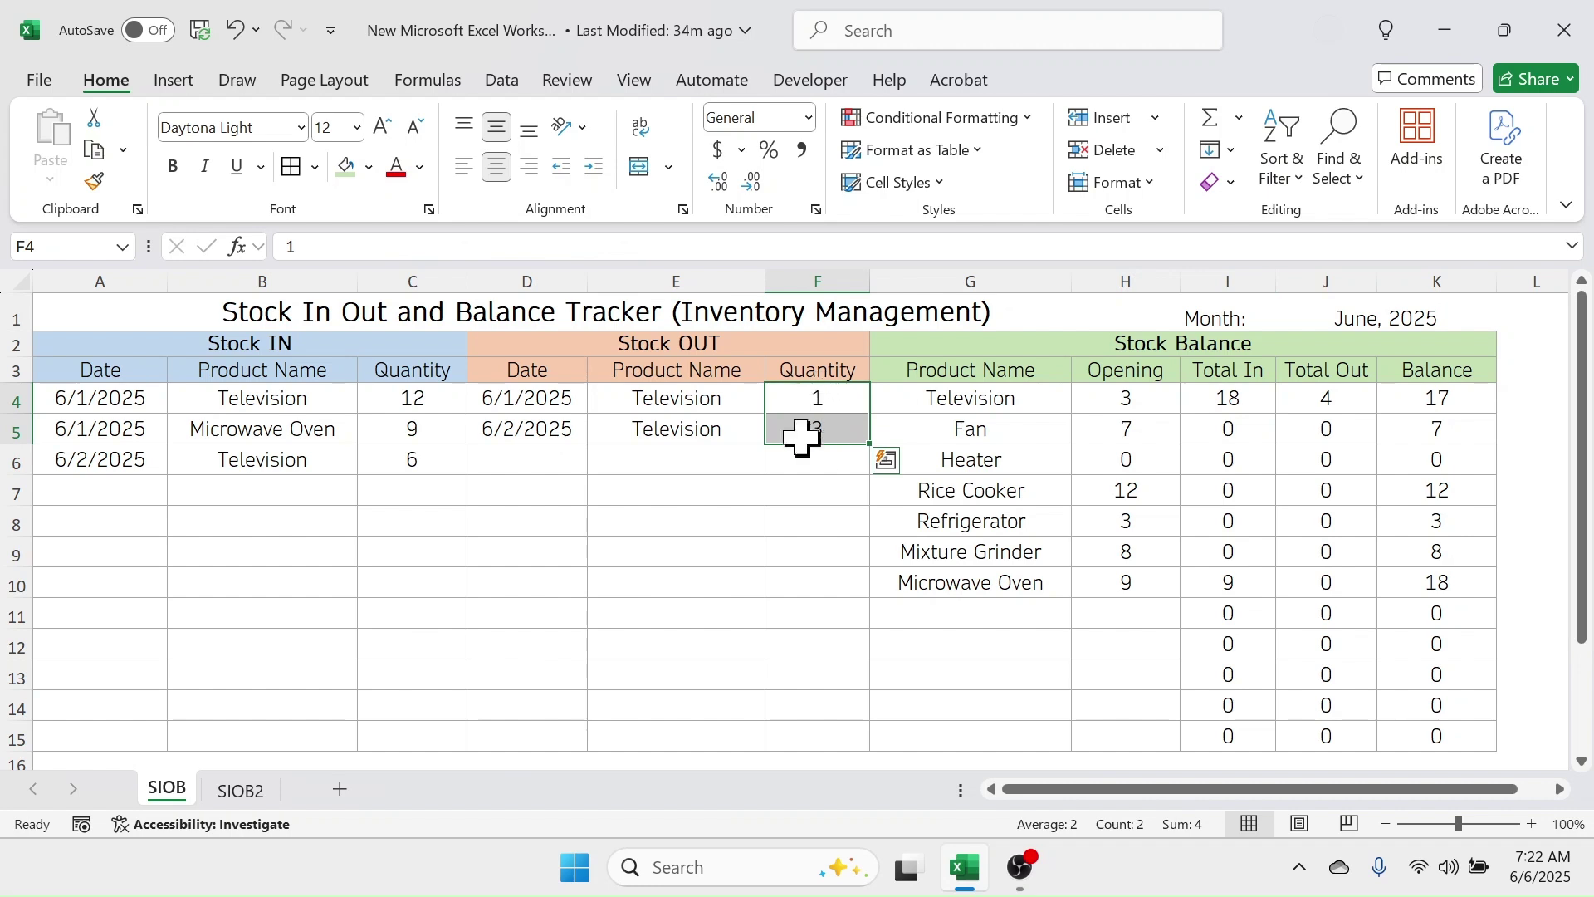
{"action": "left_click", "coordinate": [1316, 398]}
{"action": "key", "text": "Left"}
{"action": "key", "text": "Left"}
{"action": "key", "text": "Left"}
{"action": "key", "text": "Left"}
{"action": "key", "text": "shift+Down"}
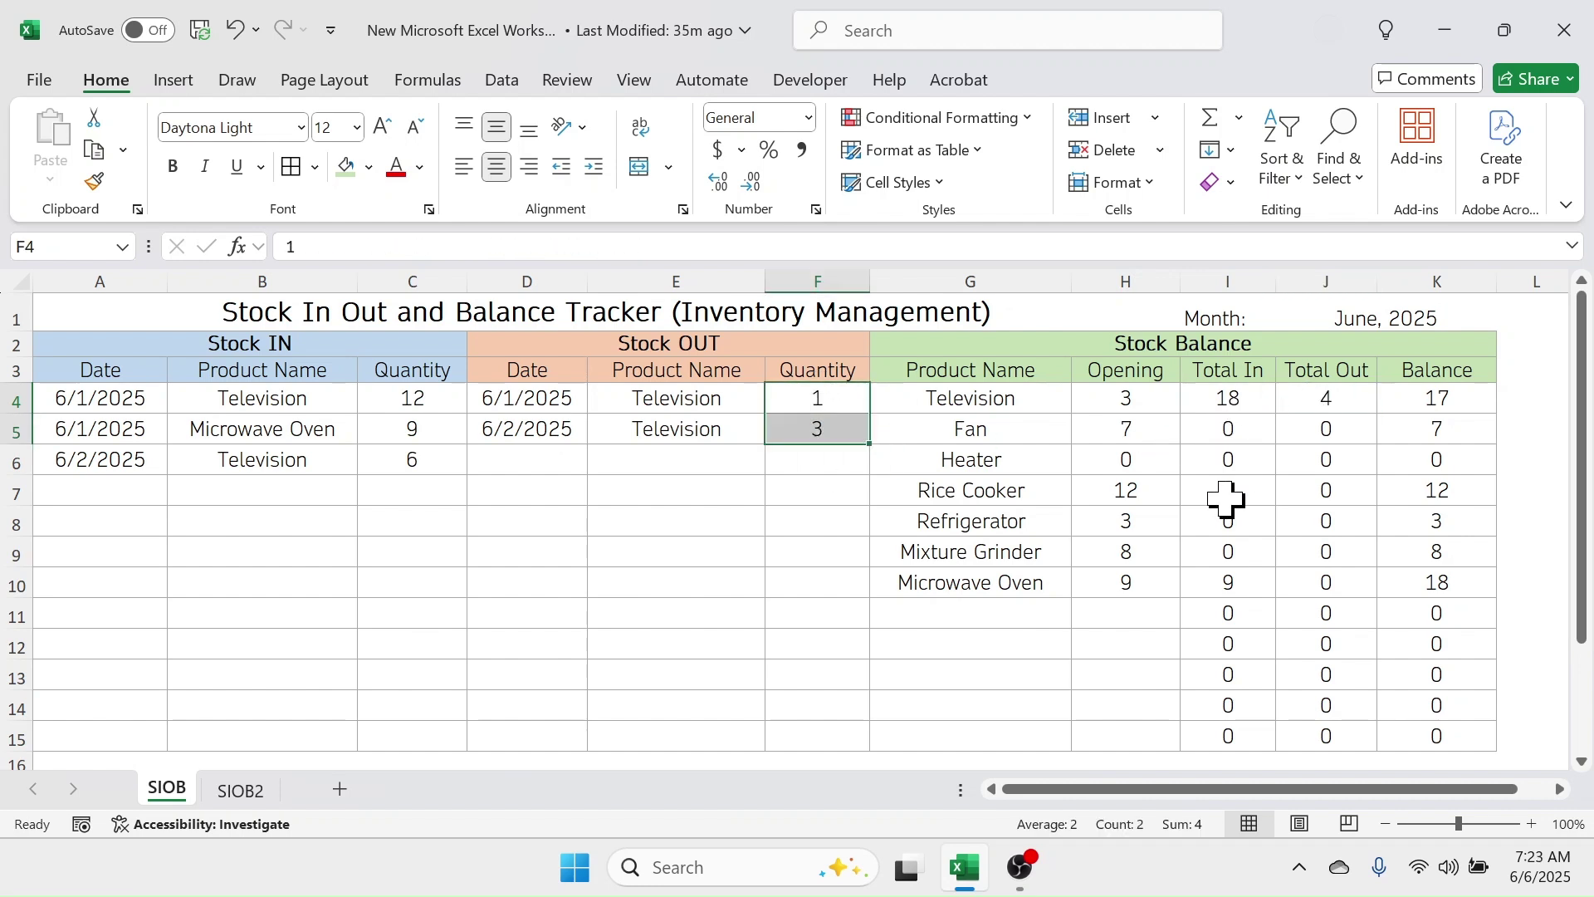
{"action": "left_click", "coordinate": [952, 432]}
{"action": "left_click", "coordinate": [1227, 436]}
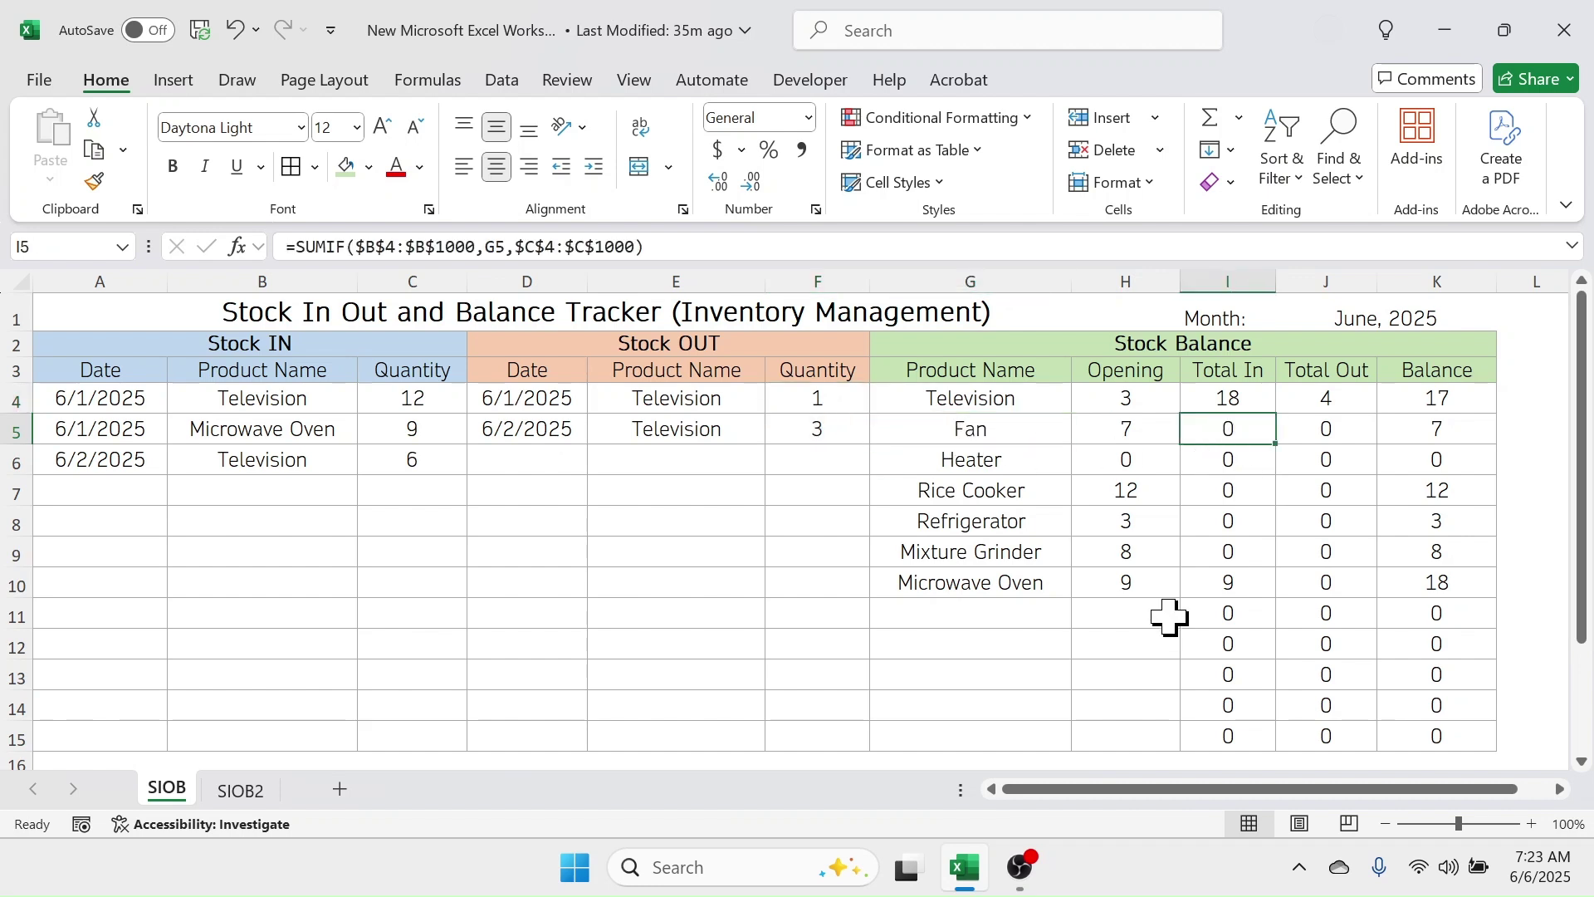
- Add a Stock IN entry in row 7 dated 6/3/2025 for Fan with quantity 24, and check Fan's Total In
{"action": "left_click", "coordinate": [131, 499]}
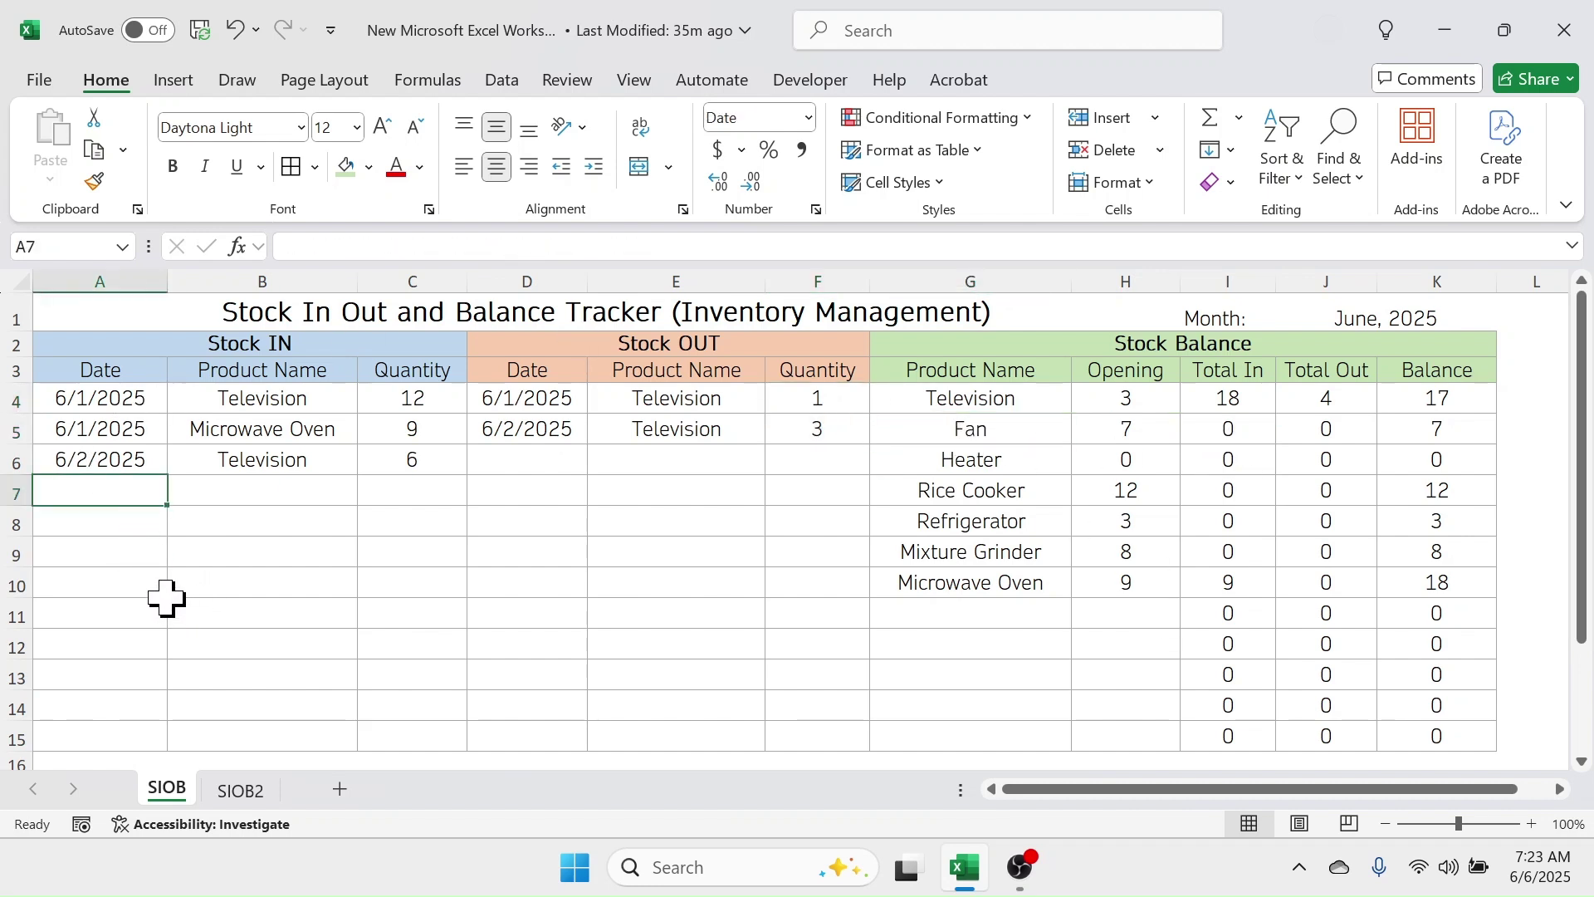
{"action": "type", "text": "6/3/2025"}
{"action": "key", "text": "Tab"}
{"action": "left_click", "coordinate": [368, 493]}
{"action": "left_click", "coordinate": [266, 538]}
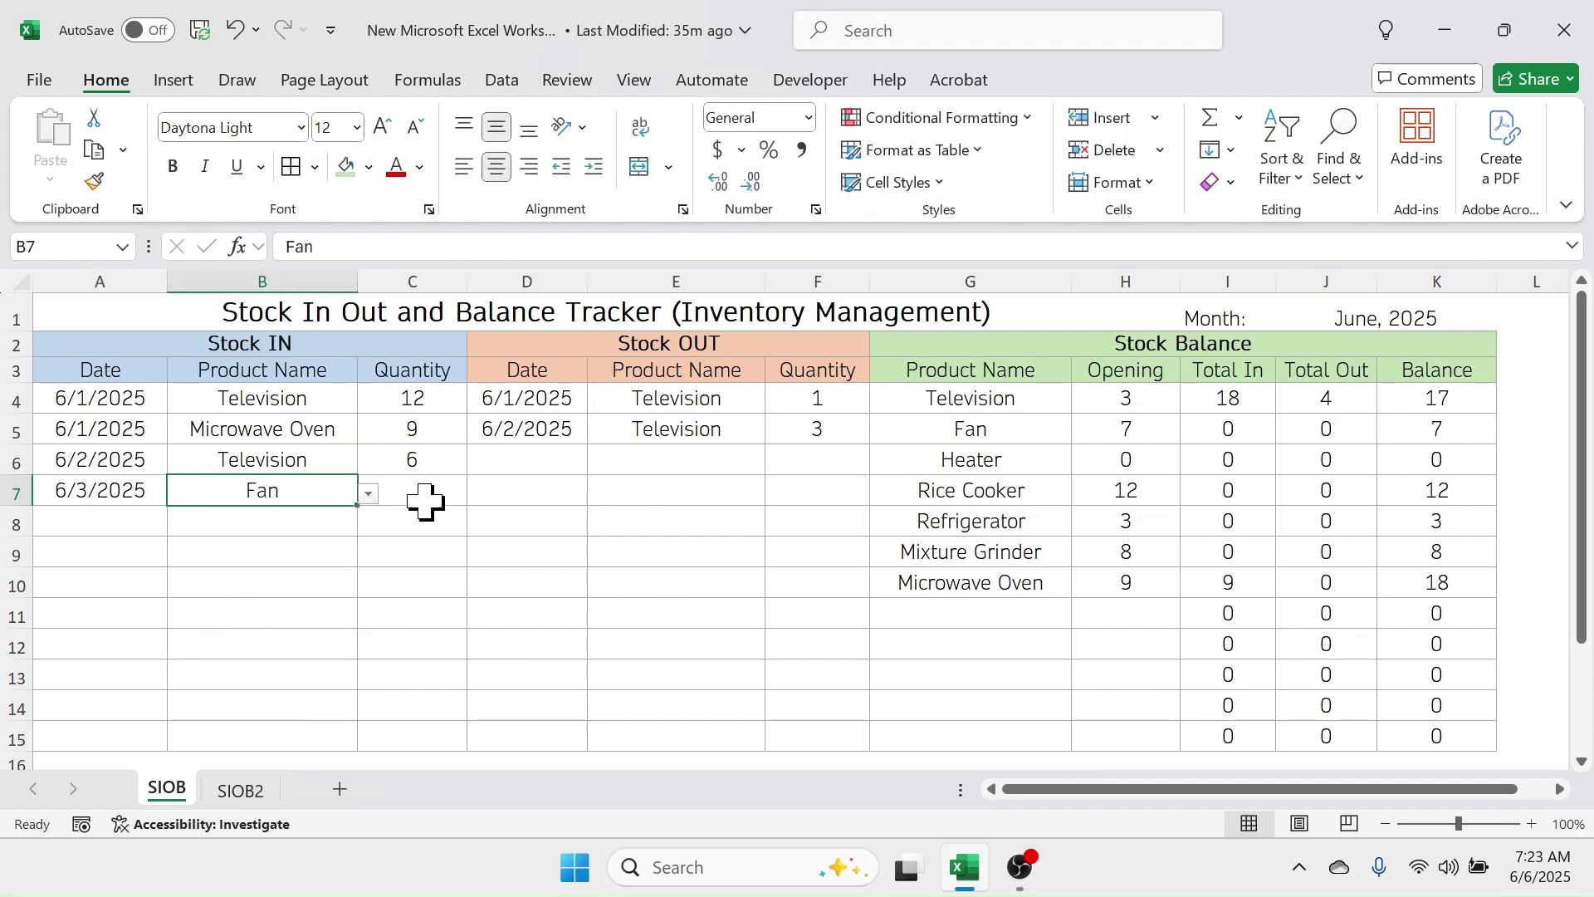
{"action": "key", "text": "Tab"}
{"action": "type", "text": "24"}
{"action": "key", "text": "Return"}
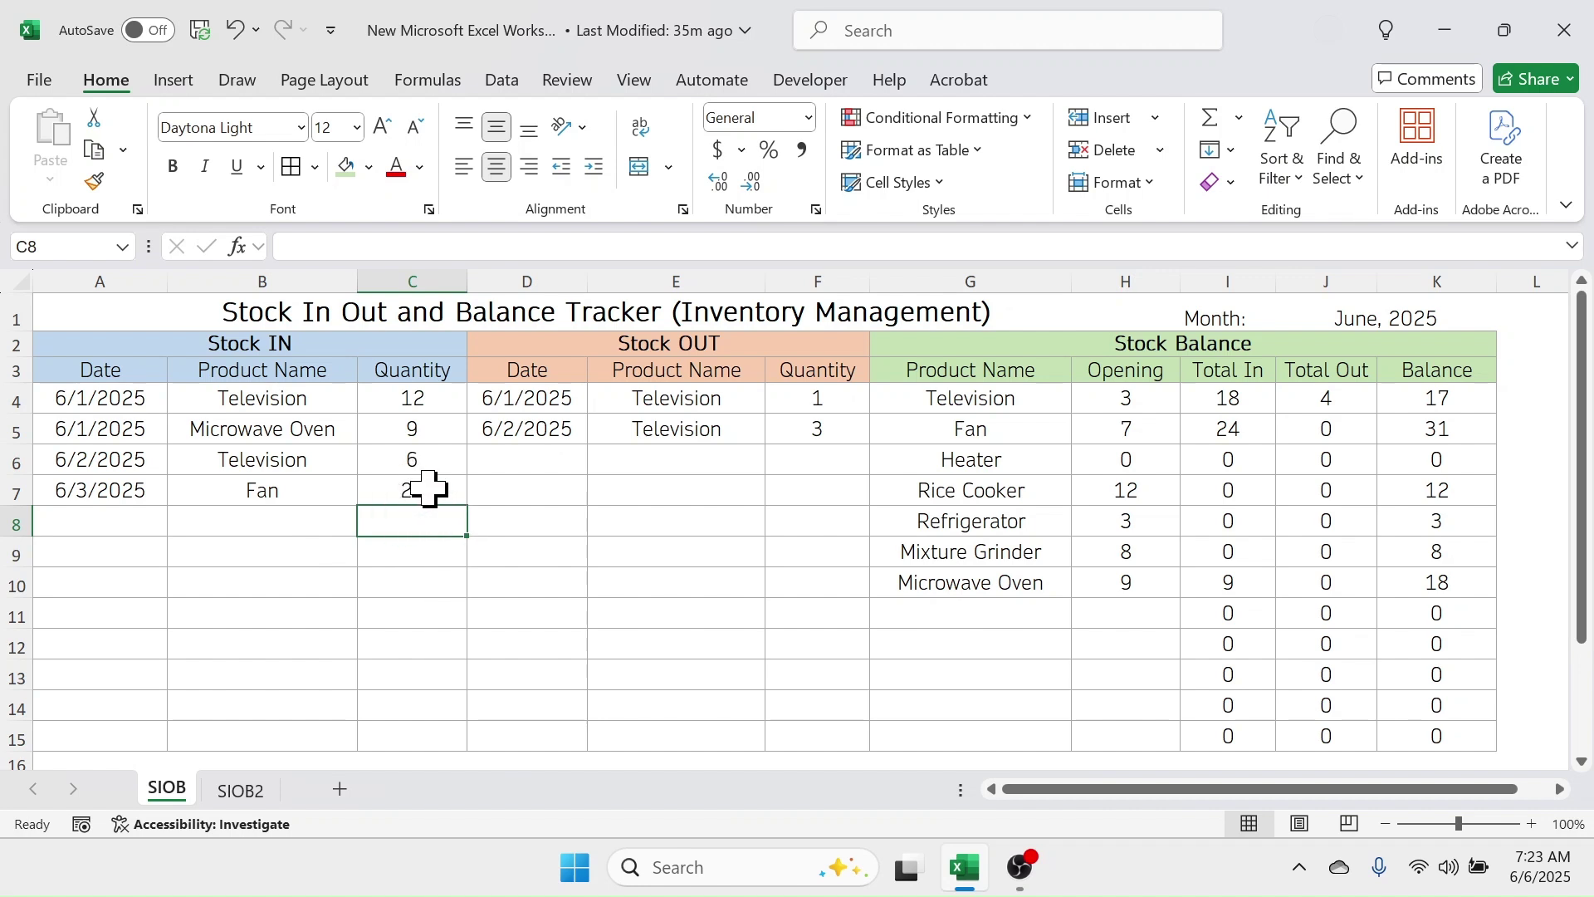
{"action": "left_click", "coordinate": [1233, 434]}
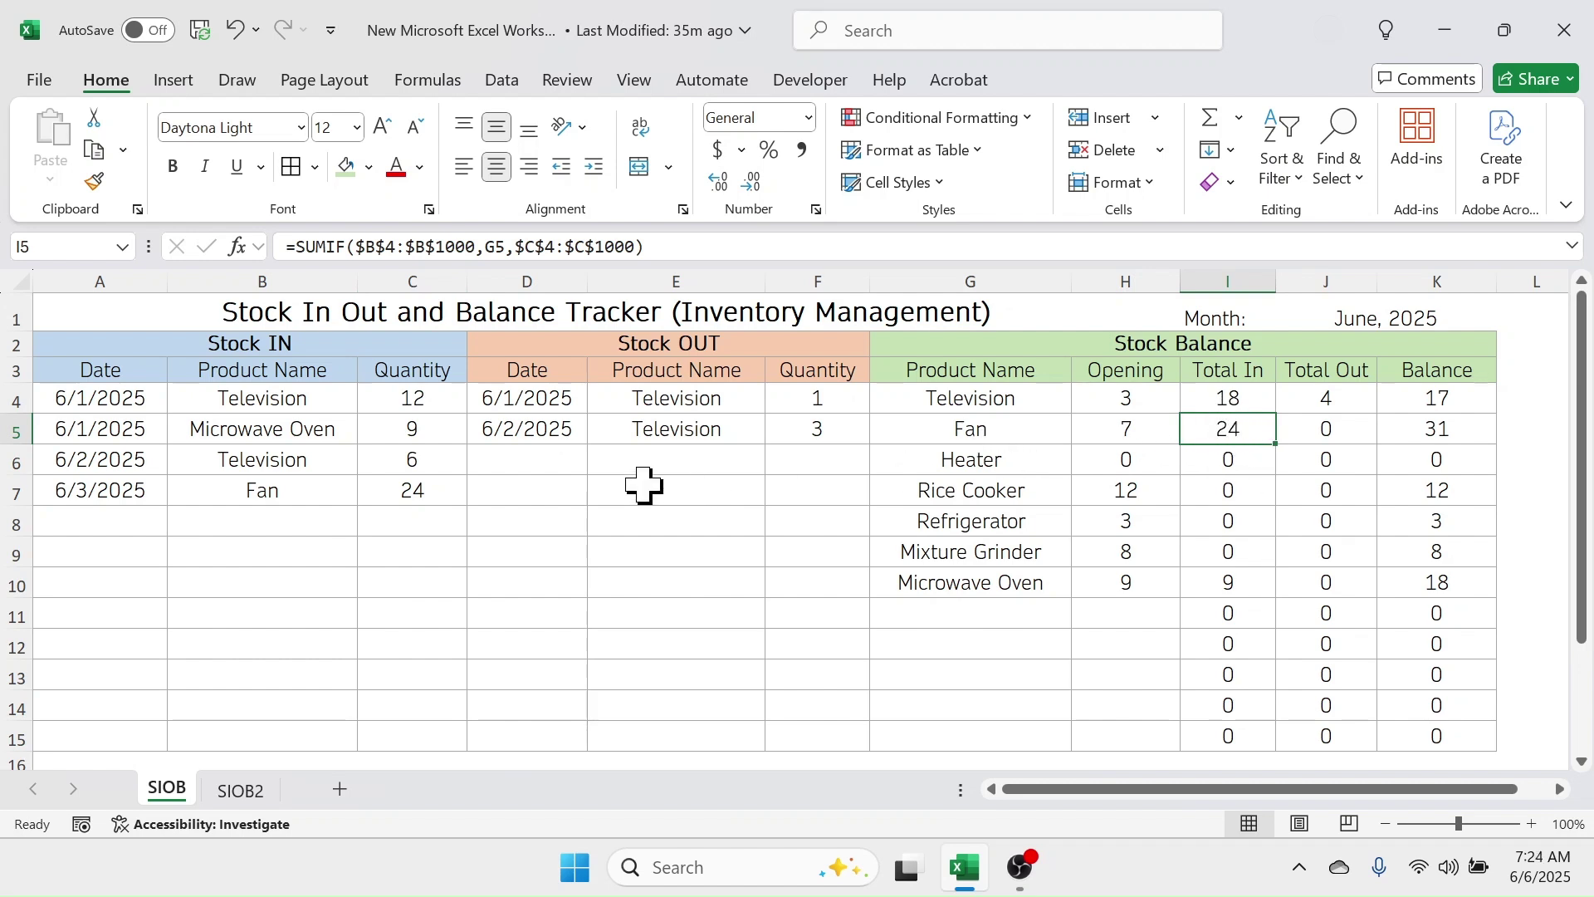
- Add a Stock OUT entry in row 6 for Fan with quantity 5, copying the date 6/2/2025 from the row above
{"action": "left_click", "coordinate": [519, 463]}
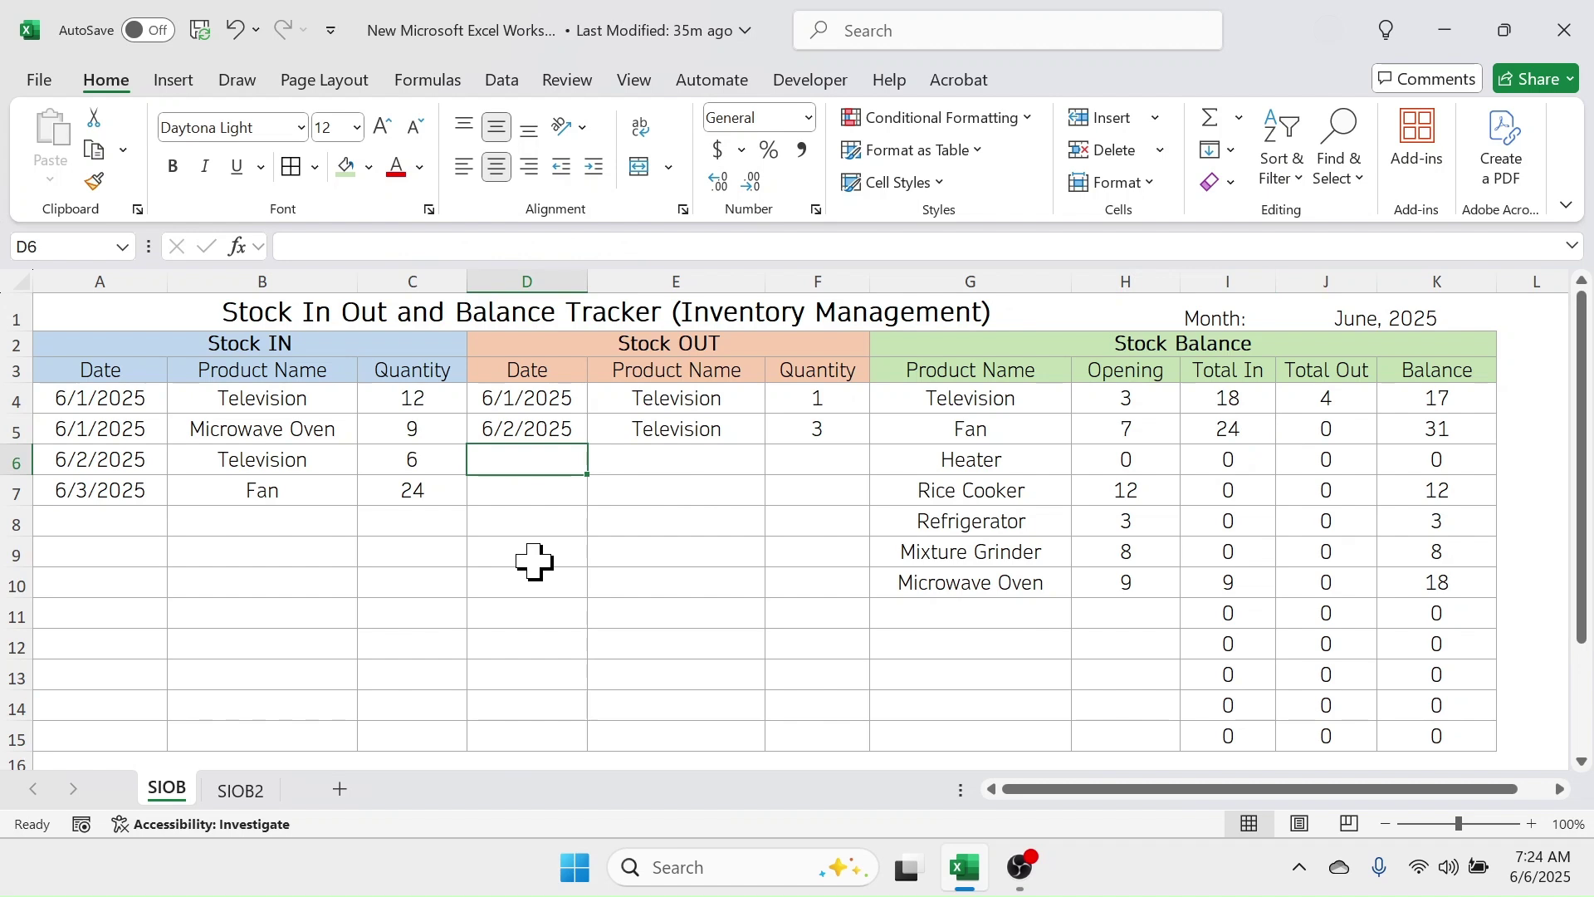
{"action": "key", "text": "ctrl+d"}
{"action": "left_click", "coordinate": [681, 436]}
{"action": "left_click", "coordinate": [706, 463]}
{"action": "left_click", "coordinate": [776, 462]}
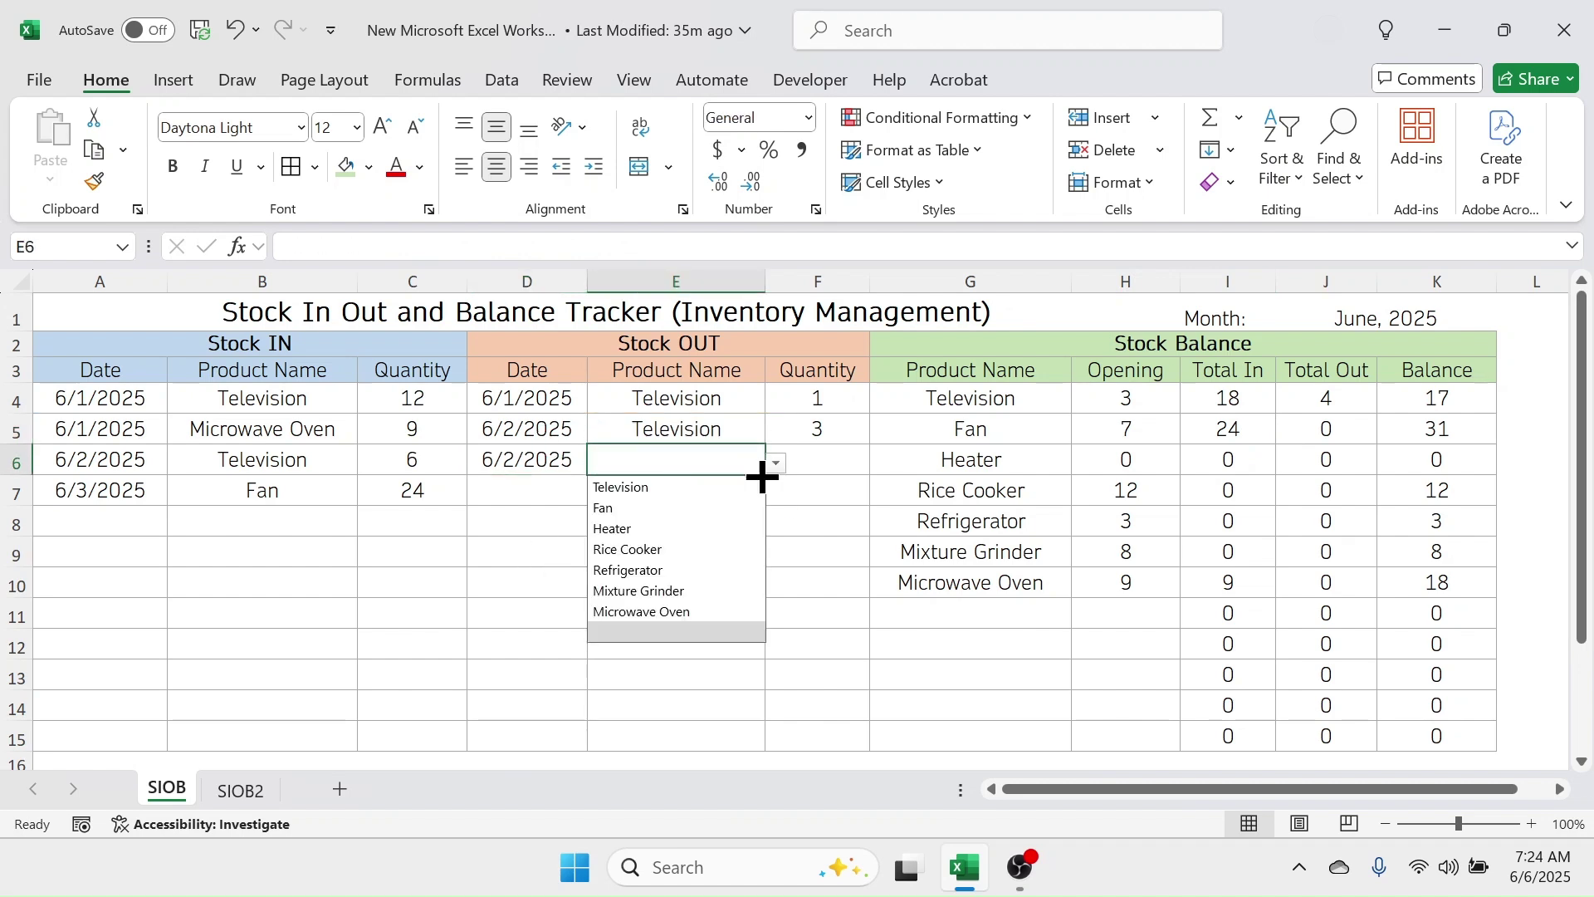
{"action": "left_click", "coordinate": [618, 508]}
{"action": "left_click", "coordinate": [874, 462]}
{"action": "key", "text": "Left"}
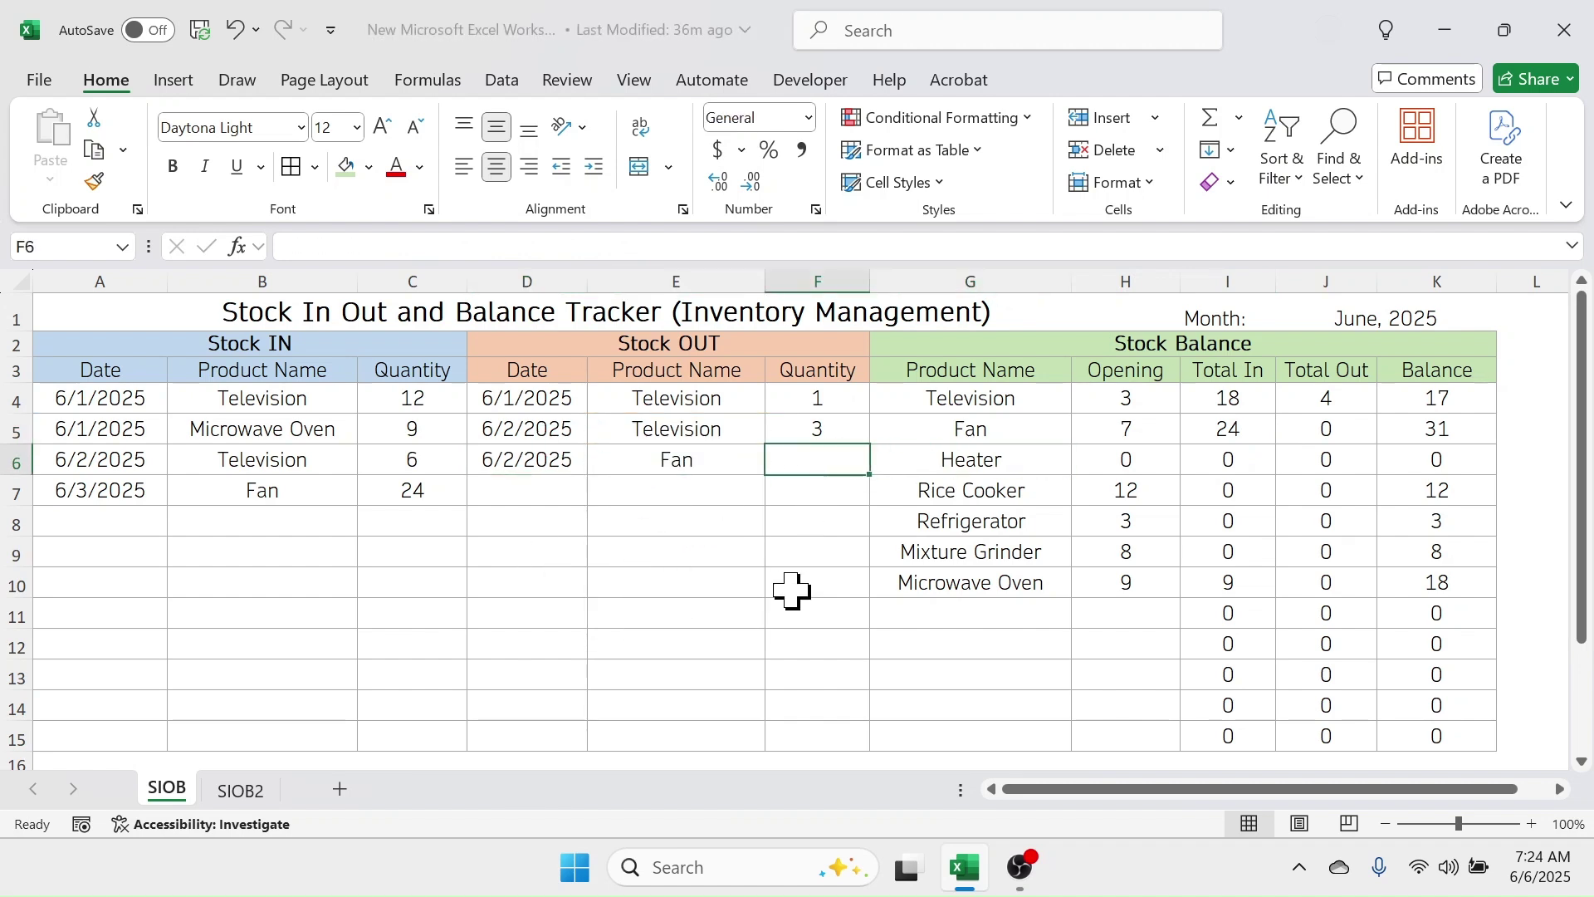
{"action": "type", "text": "5"}
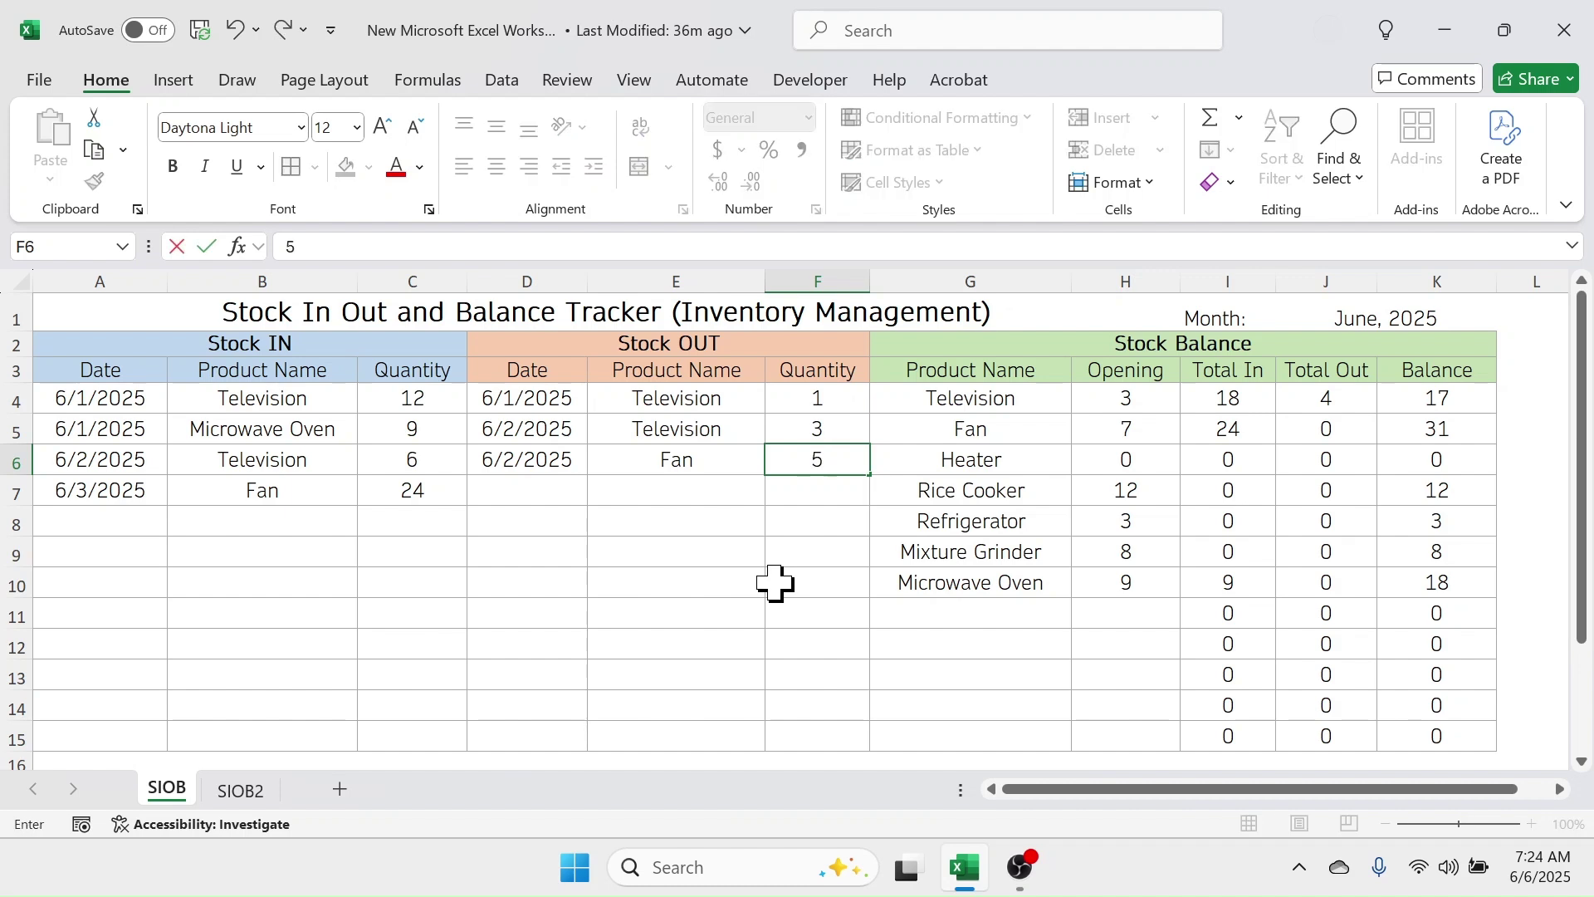
{"action": "key", "text": "Return"}
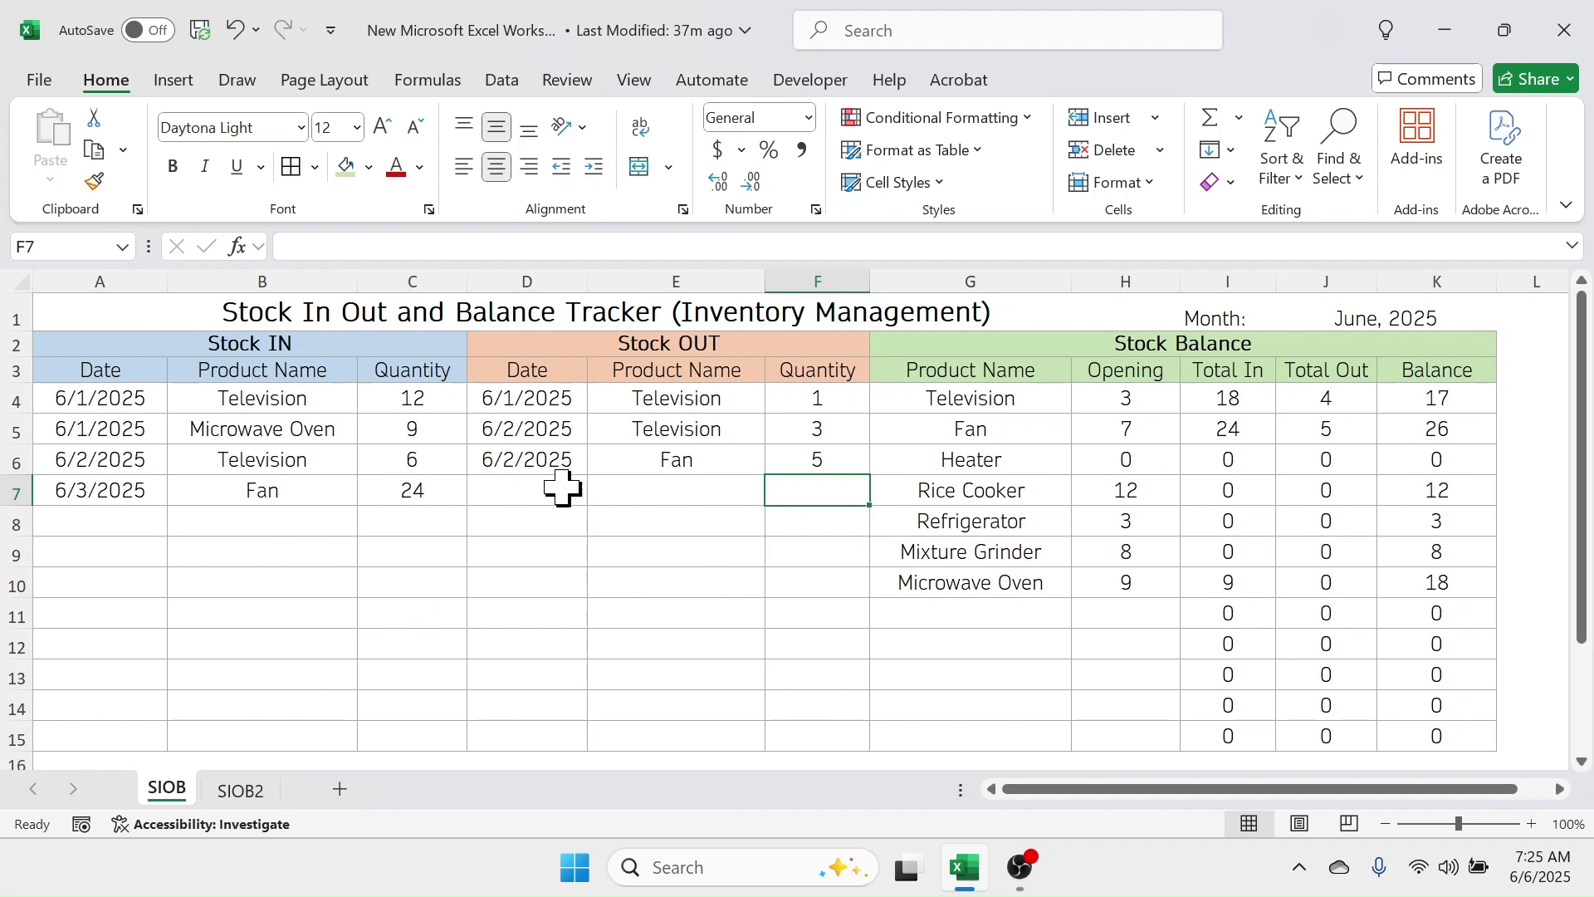
- On the SIOB2 sheet, enter the title "Stock In Out and Balance Tracker (Inventory Management)" in A1
{"action": "left_click", "coordinate": [237, 793]}
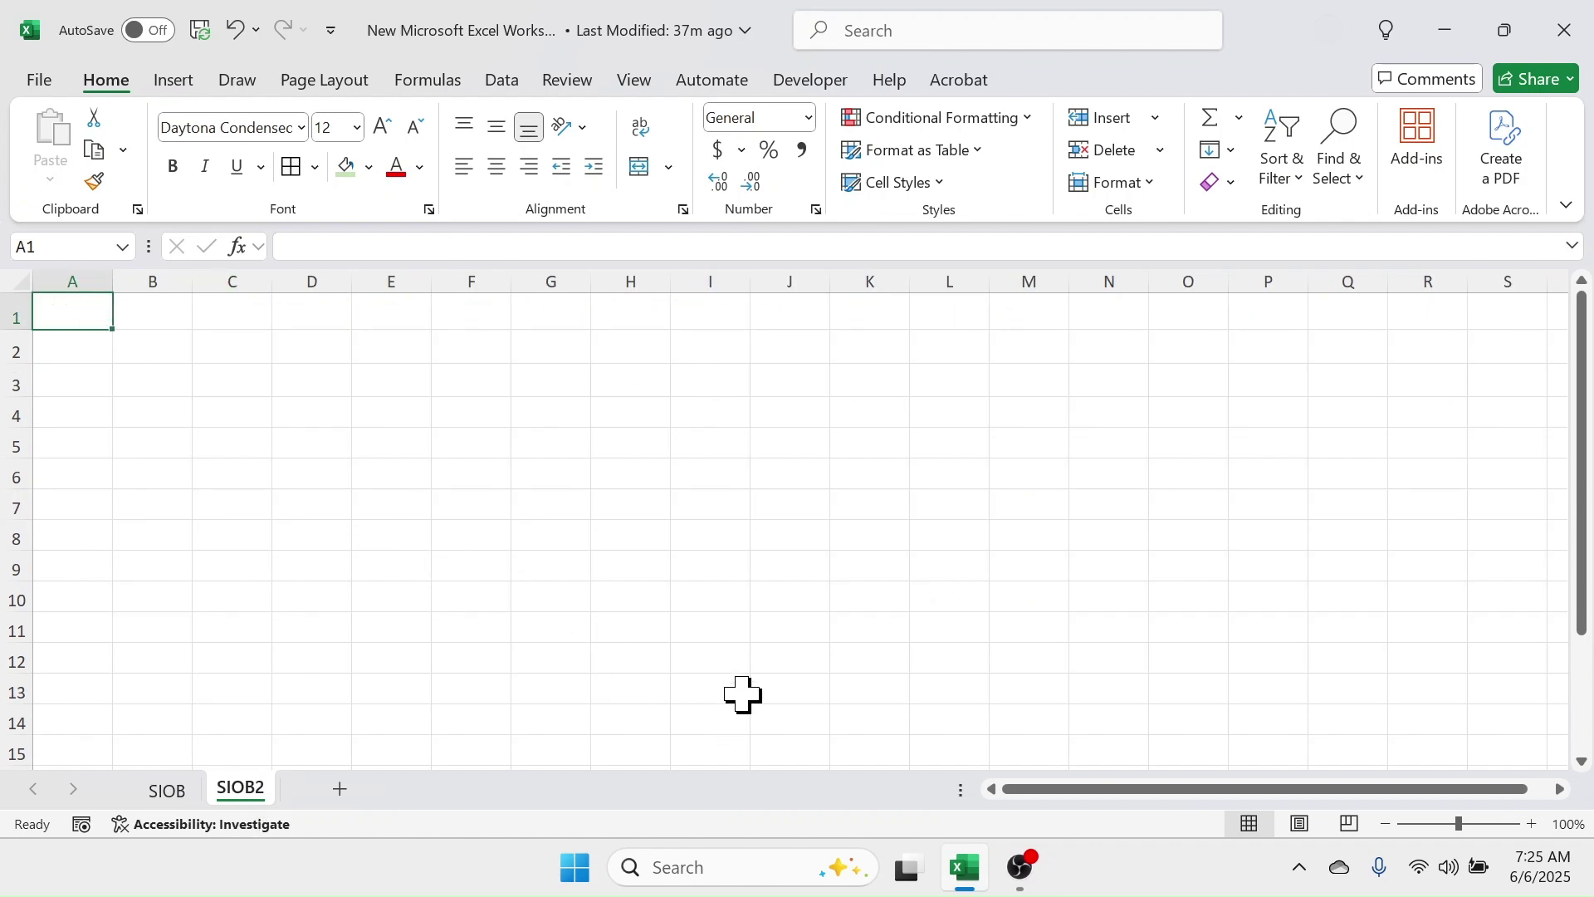
{"action": "type", "text": "Stock In Out and Balance Tracker (In"}
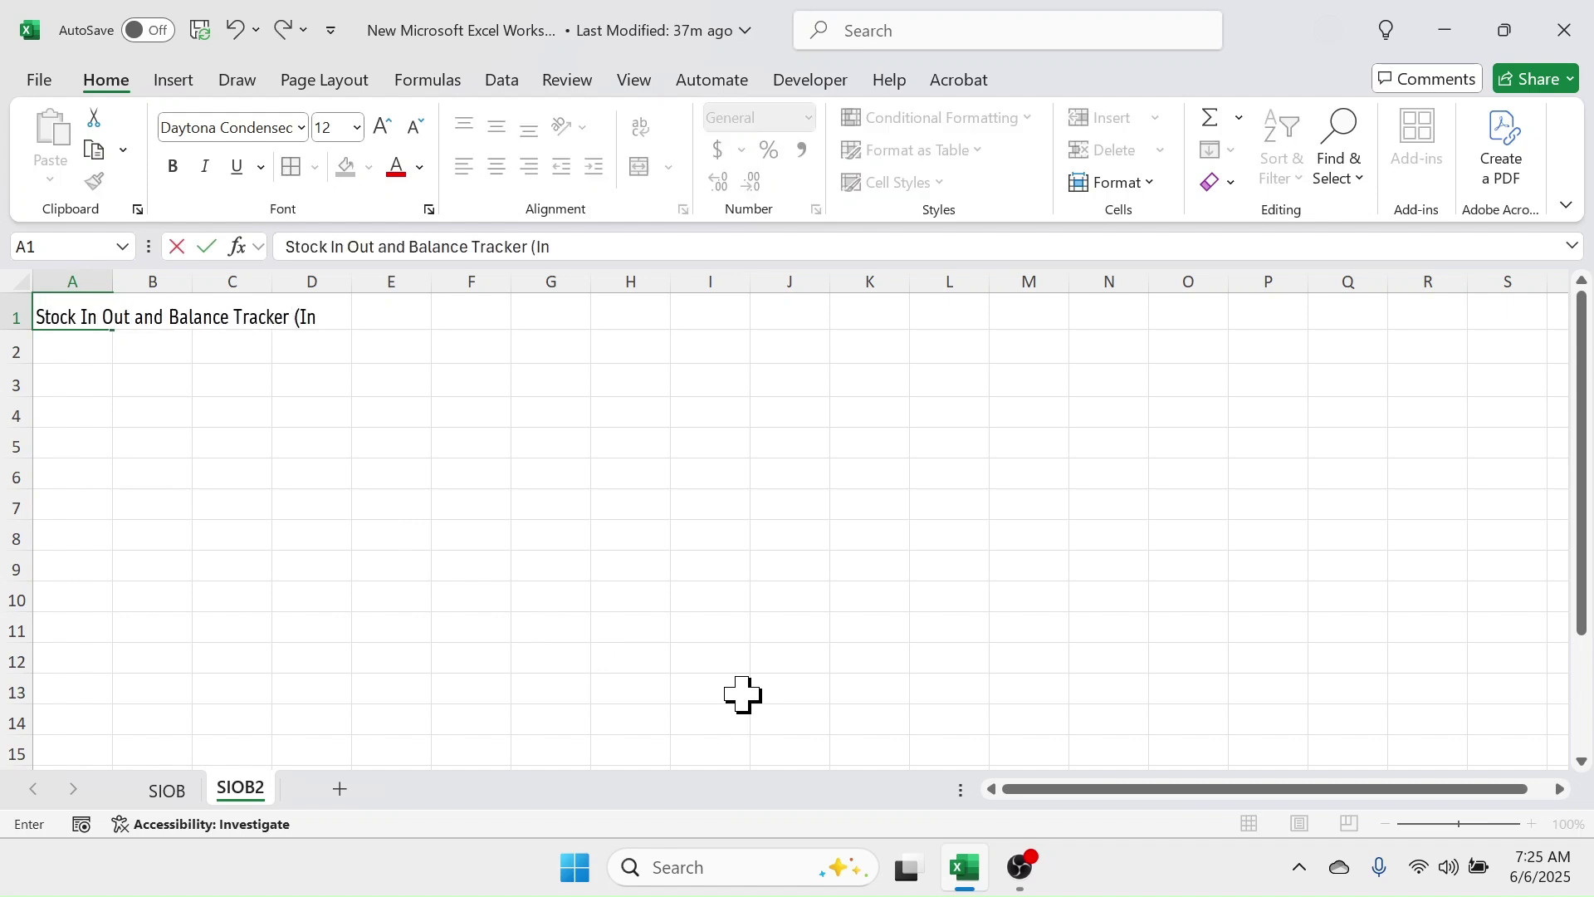
{"action": "type", "text": "ventory Management)"}
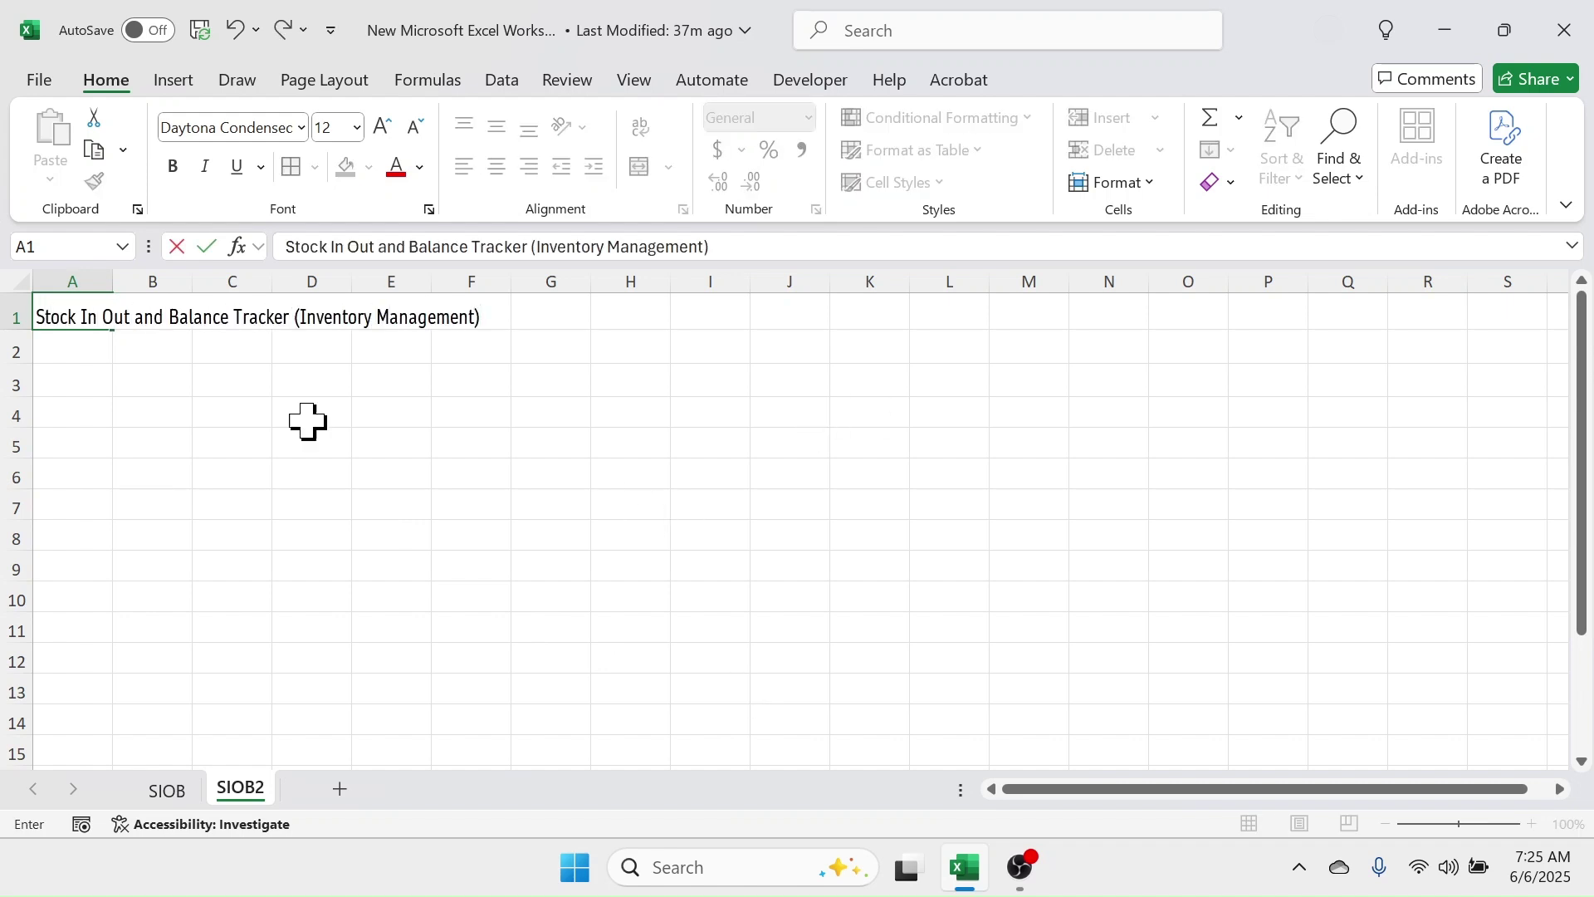
- Enter the heading "Stock In (Purchase)" in A2 and merge and center it across A2:C2
{"action": "left_click", "coordinate": [72, 355]}
{"action": "type", "text": "Sto"}
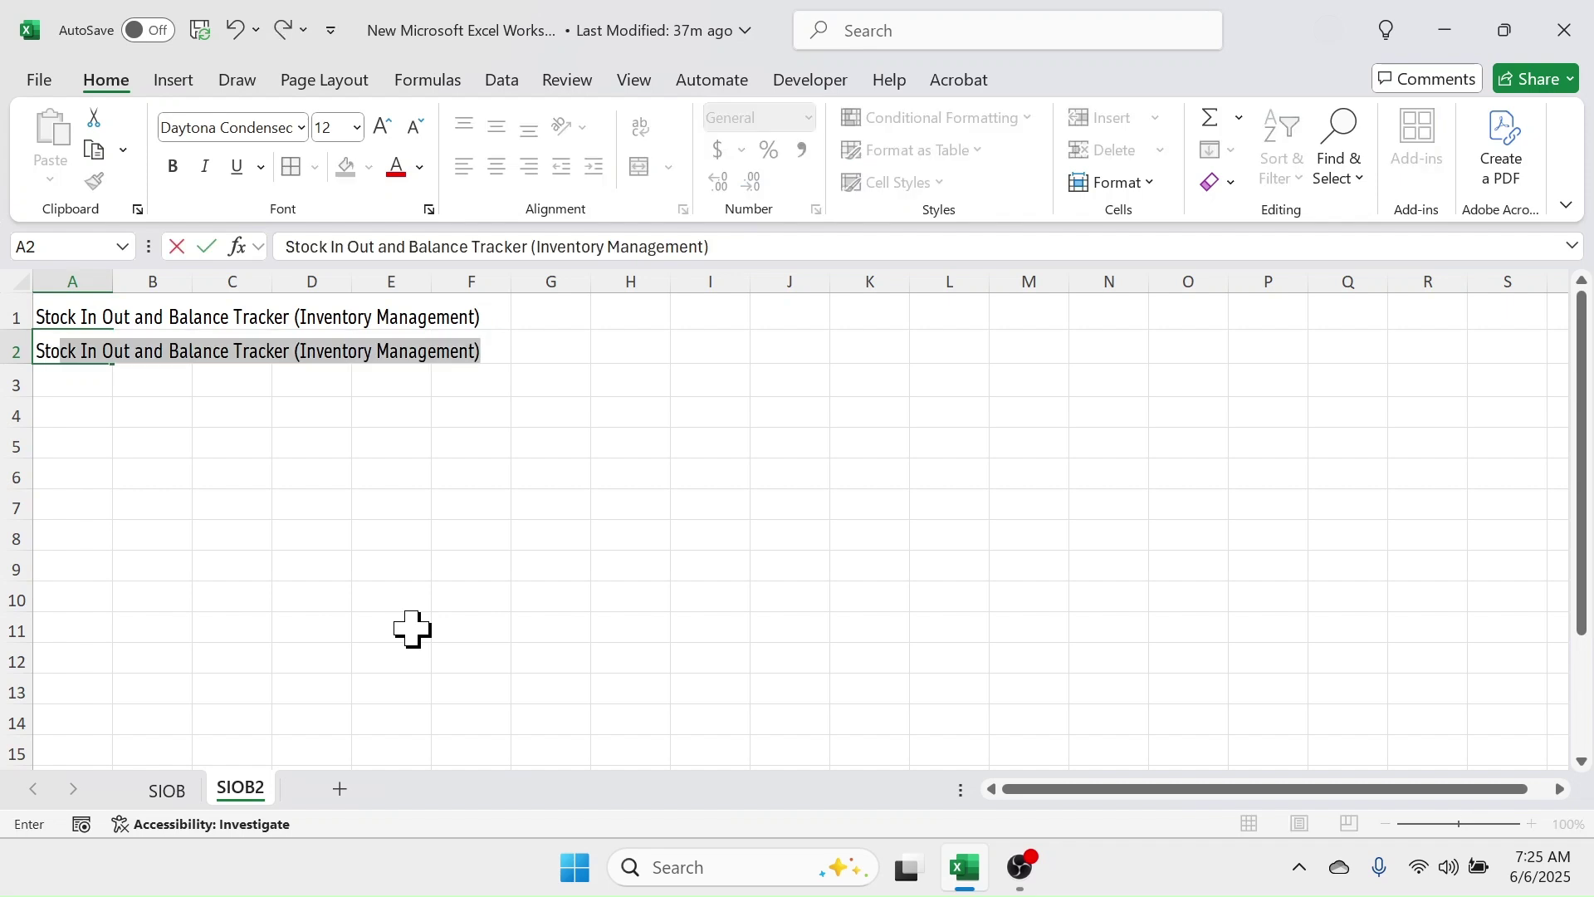
{"action": "type", "text": "ck In (Purchasee"}
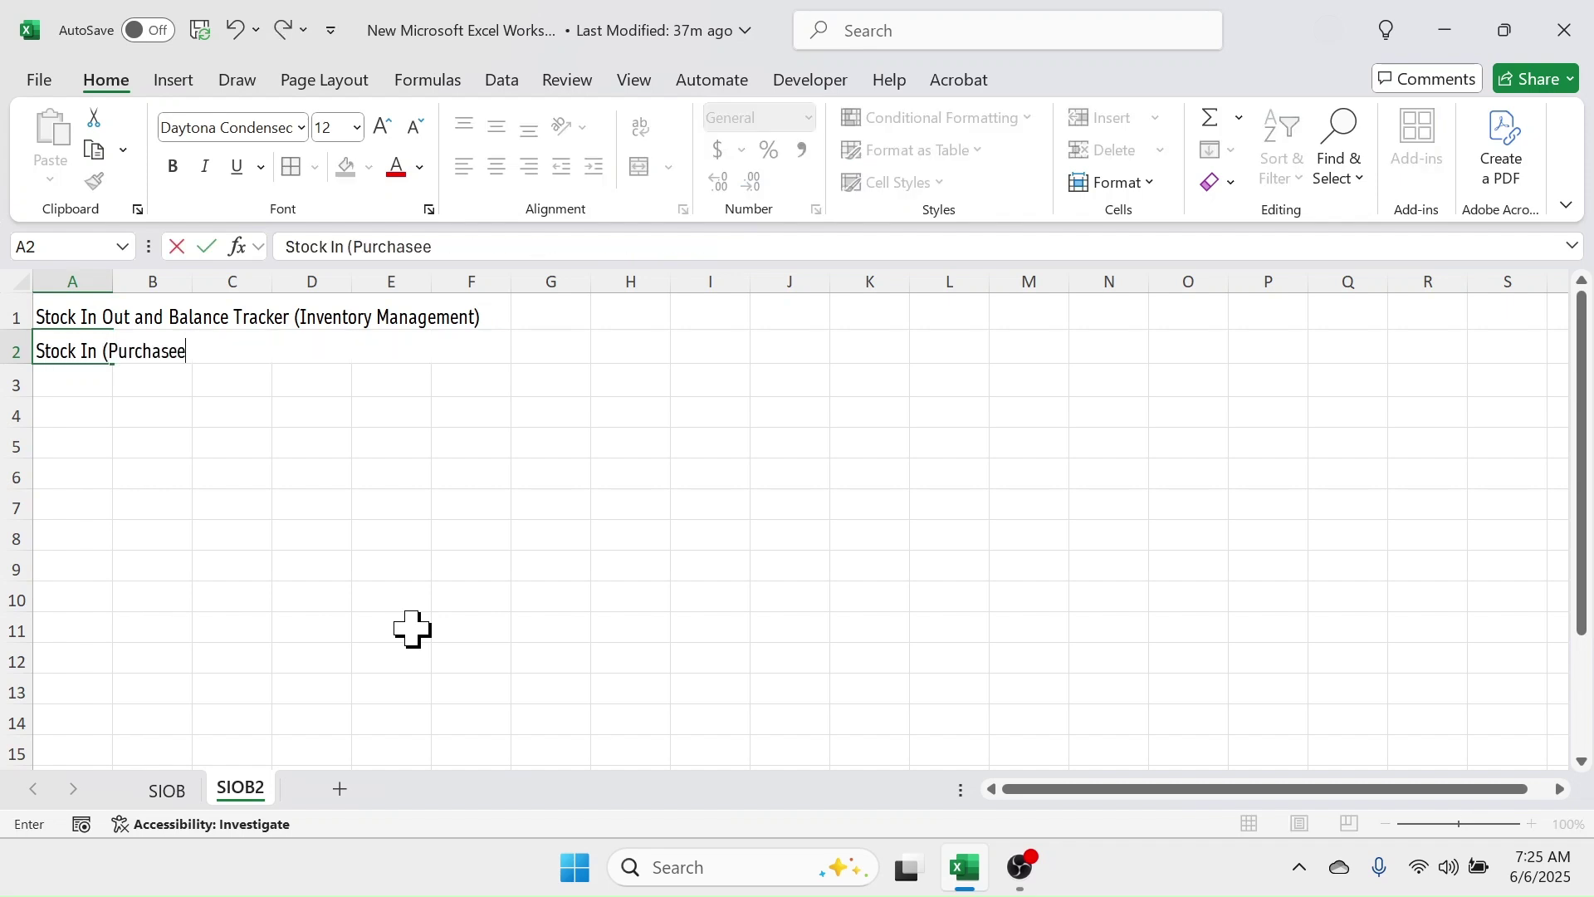
{"action": "left_click", "coordinate": [374, 500]}
{"action": "left_click_drag", "start_coordinate": [89, 349], "coordinate": [231, 357]}
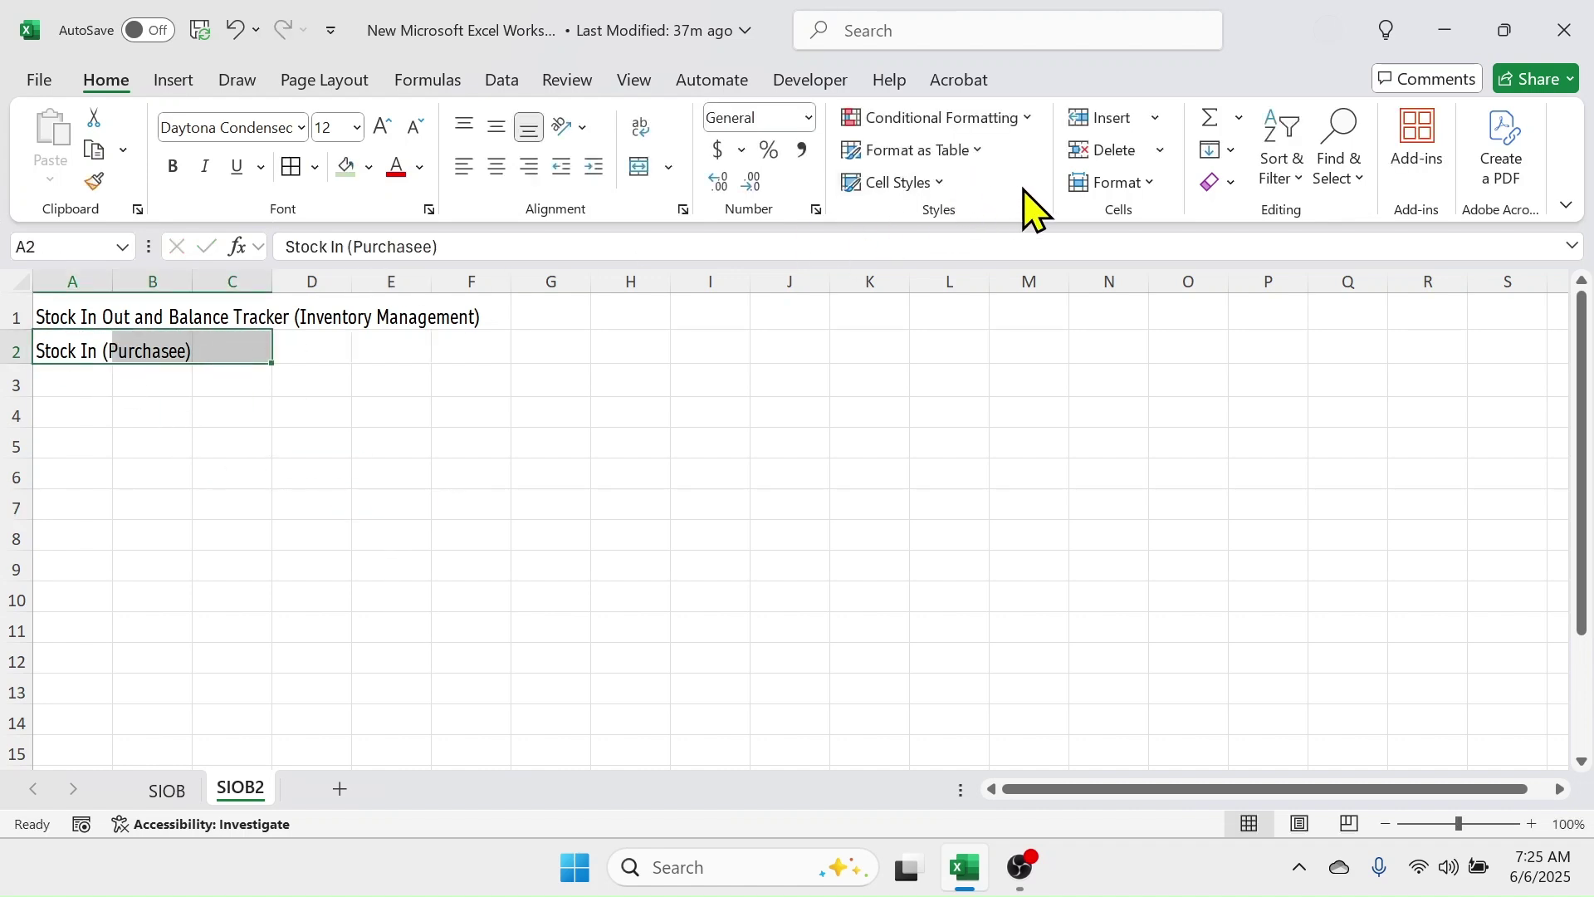
{"action": "left_click", "coordinate": [632, 171]}
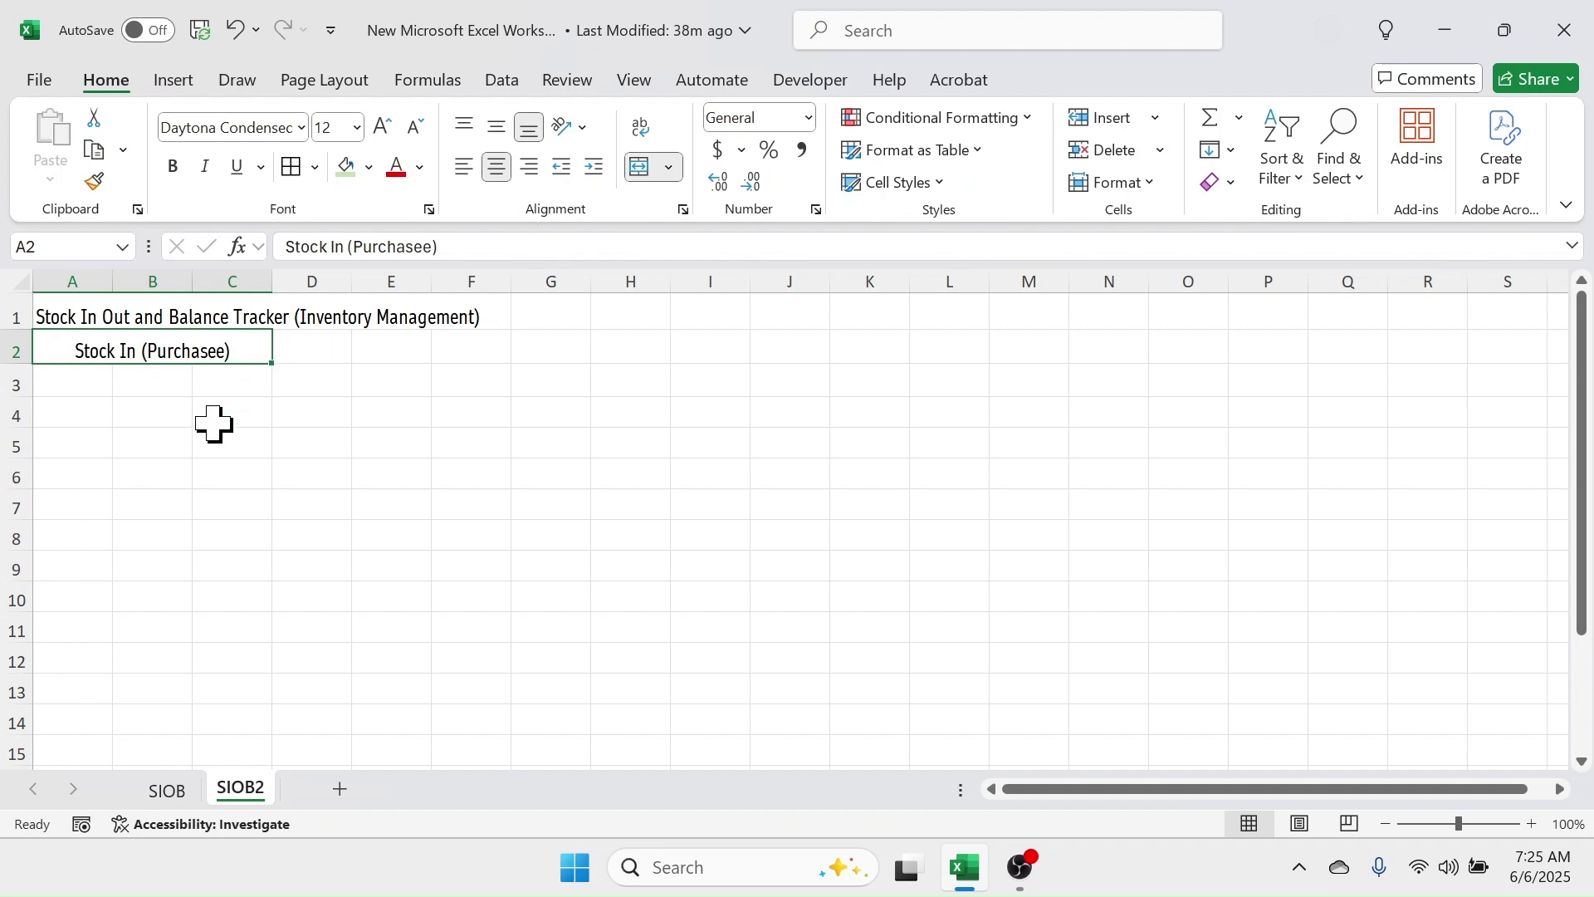
- Copy the merged Stock In heading to D2:F2 and change its text to "Stock Out (Sales)"
{"action": "key", "text": "ctrl+c"}
{"action": "left_click", "coordinate": [293, 349]}
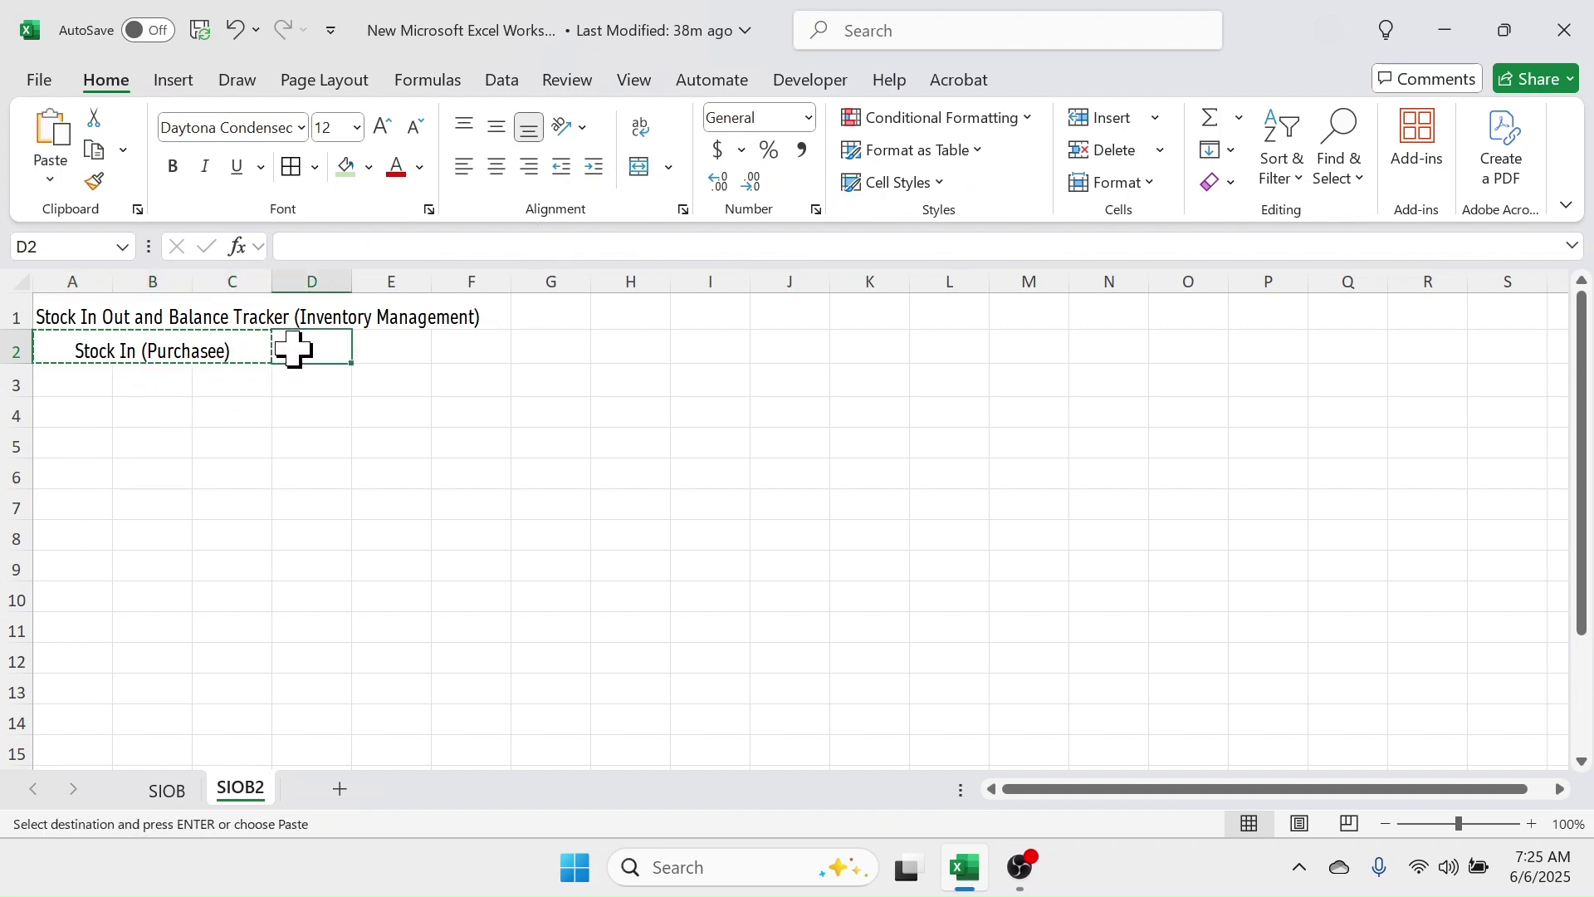
{"action": "key", "text": "ctrl+v"}
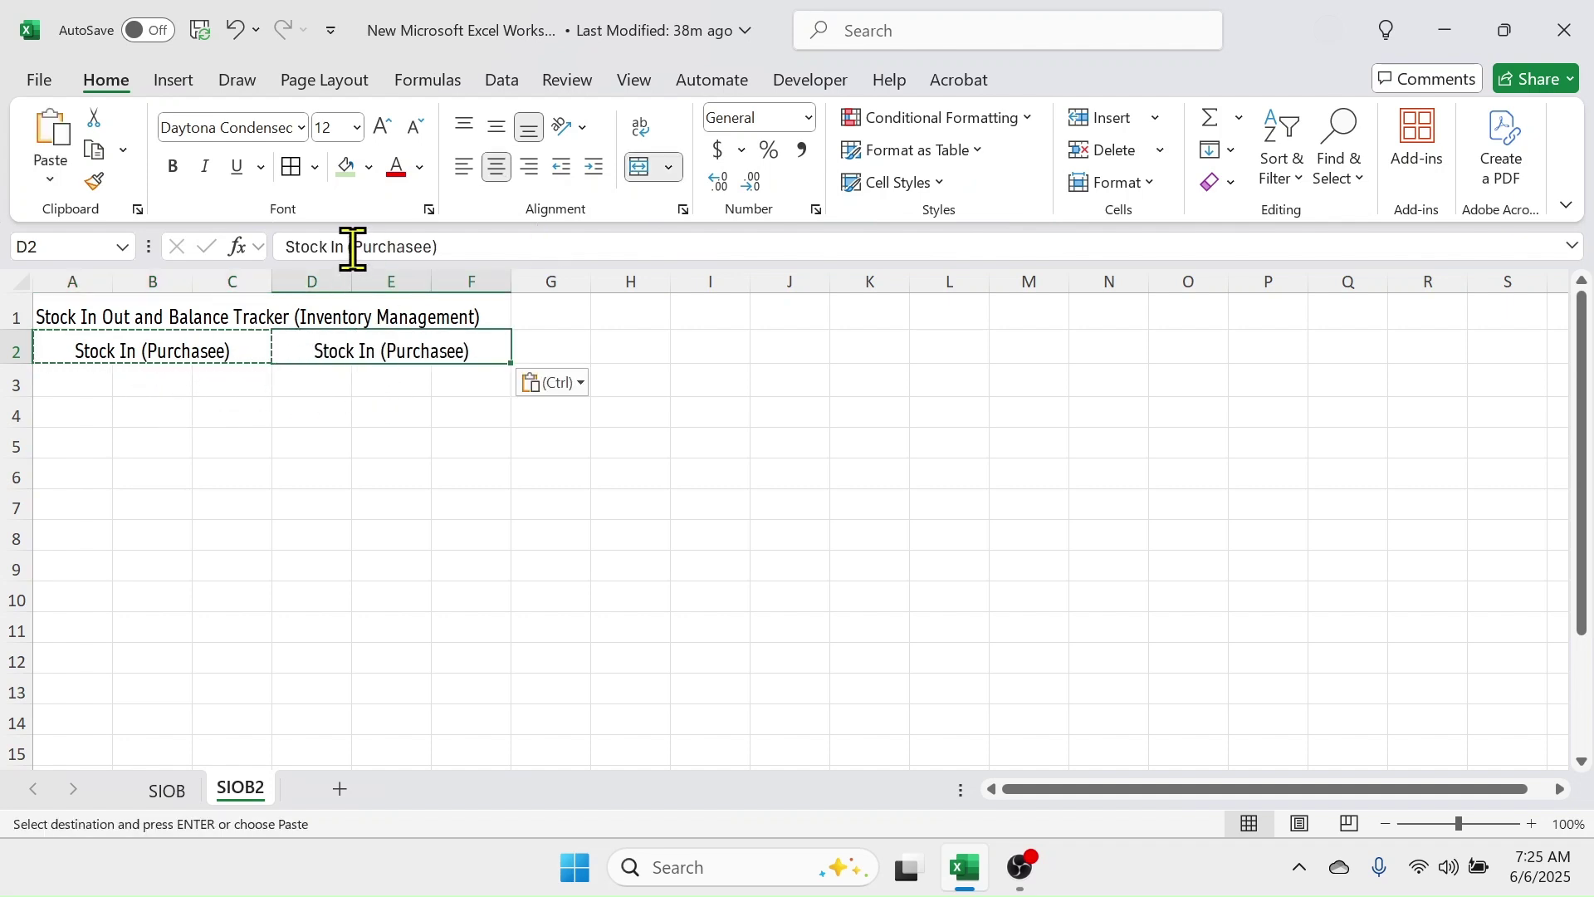
{"action": "left_click", "coordinate": [343, 249]}
{"action": "key", "text": "BackSpace"}
{"action": "key", "text": "BackSpace"}
{"action": "type", "text": "Out"}
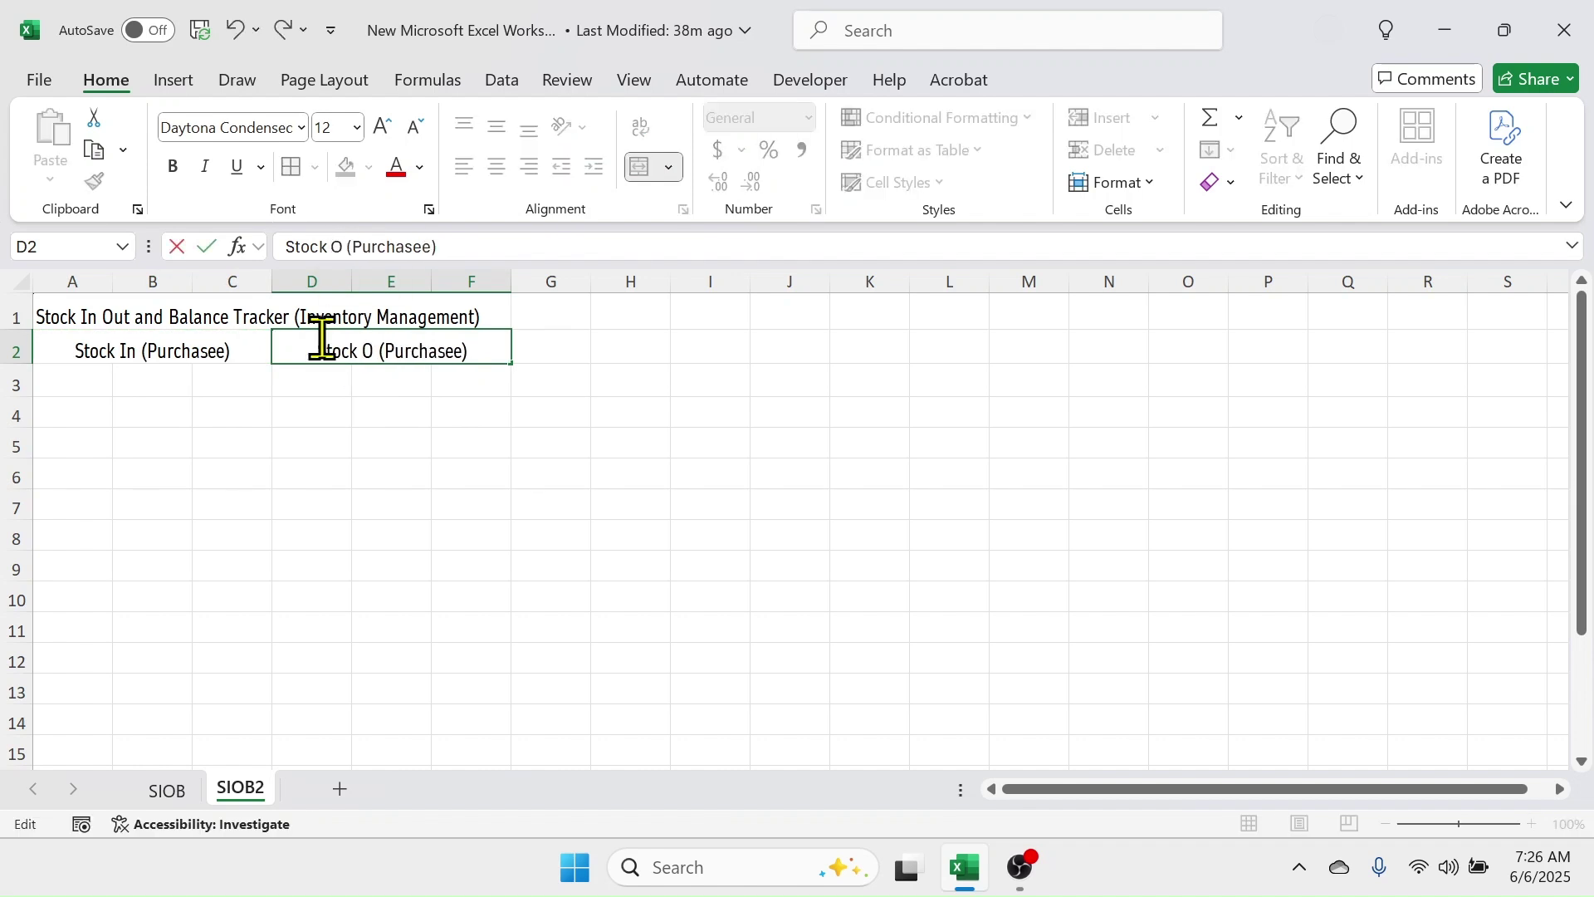
{"action": "key", "text": "BackSpace"}
{"action": "key", "text": "BackSpace"}
{"action": "key", "text": "BackSpace"}
{"action": "key", "text": "BackSpace"}
{"action": "key", "text": "BackSpace"}
{"action": "key", "text": "BackSpace"}
{"action": "key", "text": "BackSpace"}
{"action": "key", "text": "BackSpace"}
{"action": "key", "text": "BackSpace"}
{"action": "type", "text": "Sales"}
{"action": "key", "text": "Return"}
{"action": "left_click", "coordinate": [425, 450]}
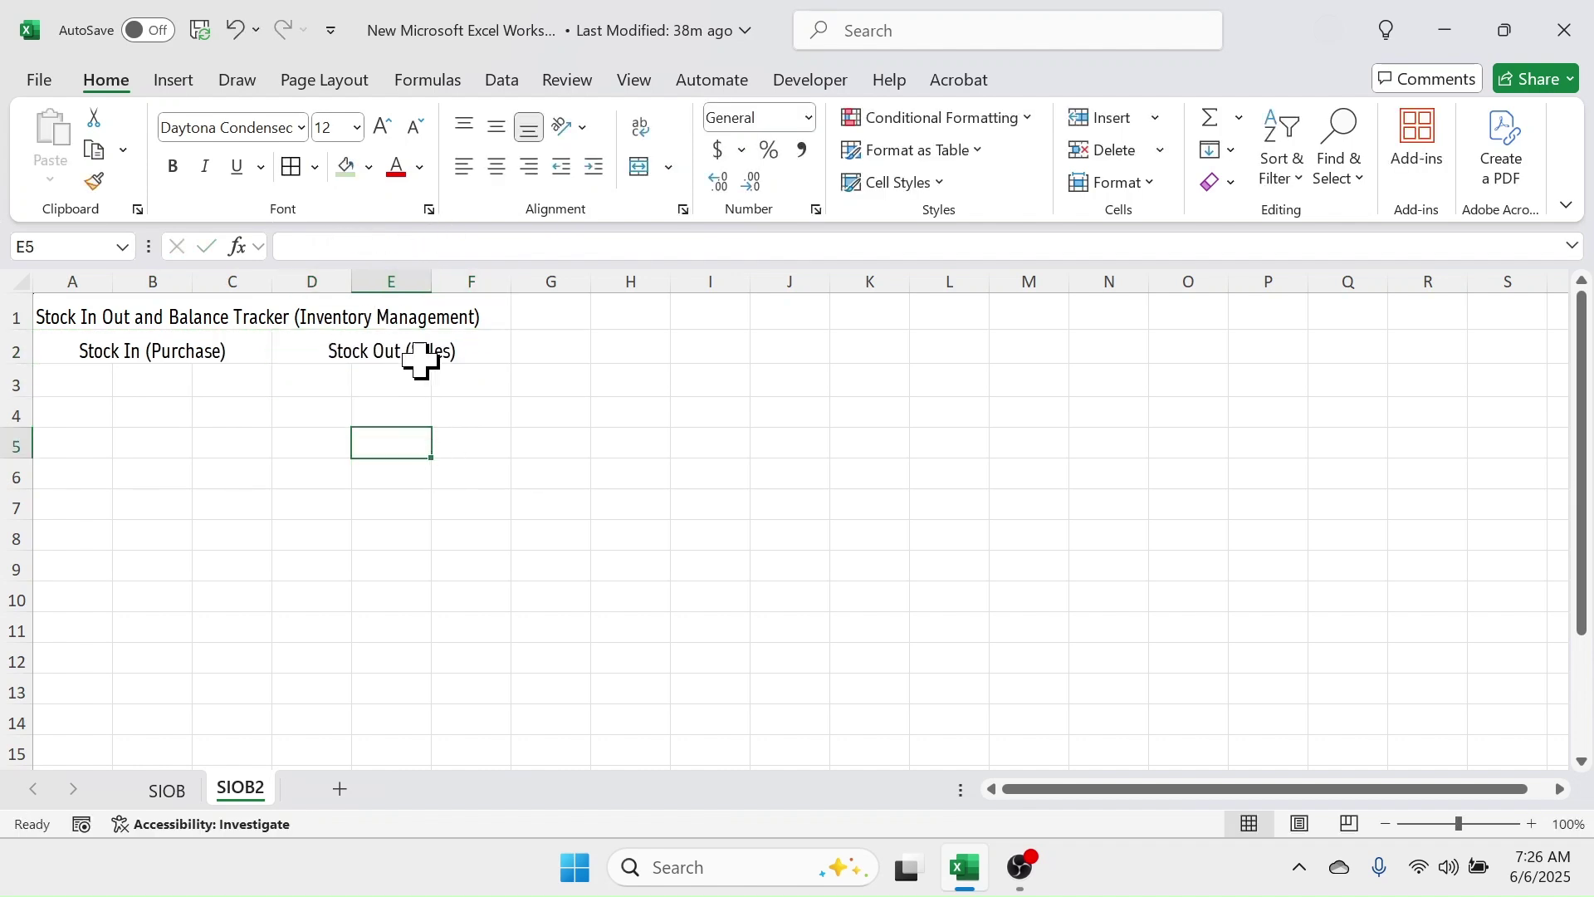
- Enter the heading "Stock Balance" in G2
{"action": "left_click", "coordinate": [535, 342]}
{"action": "type", "text": "Stock Balance"}
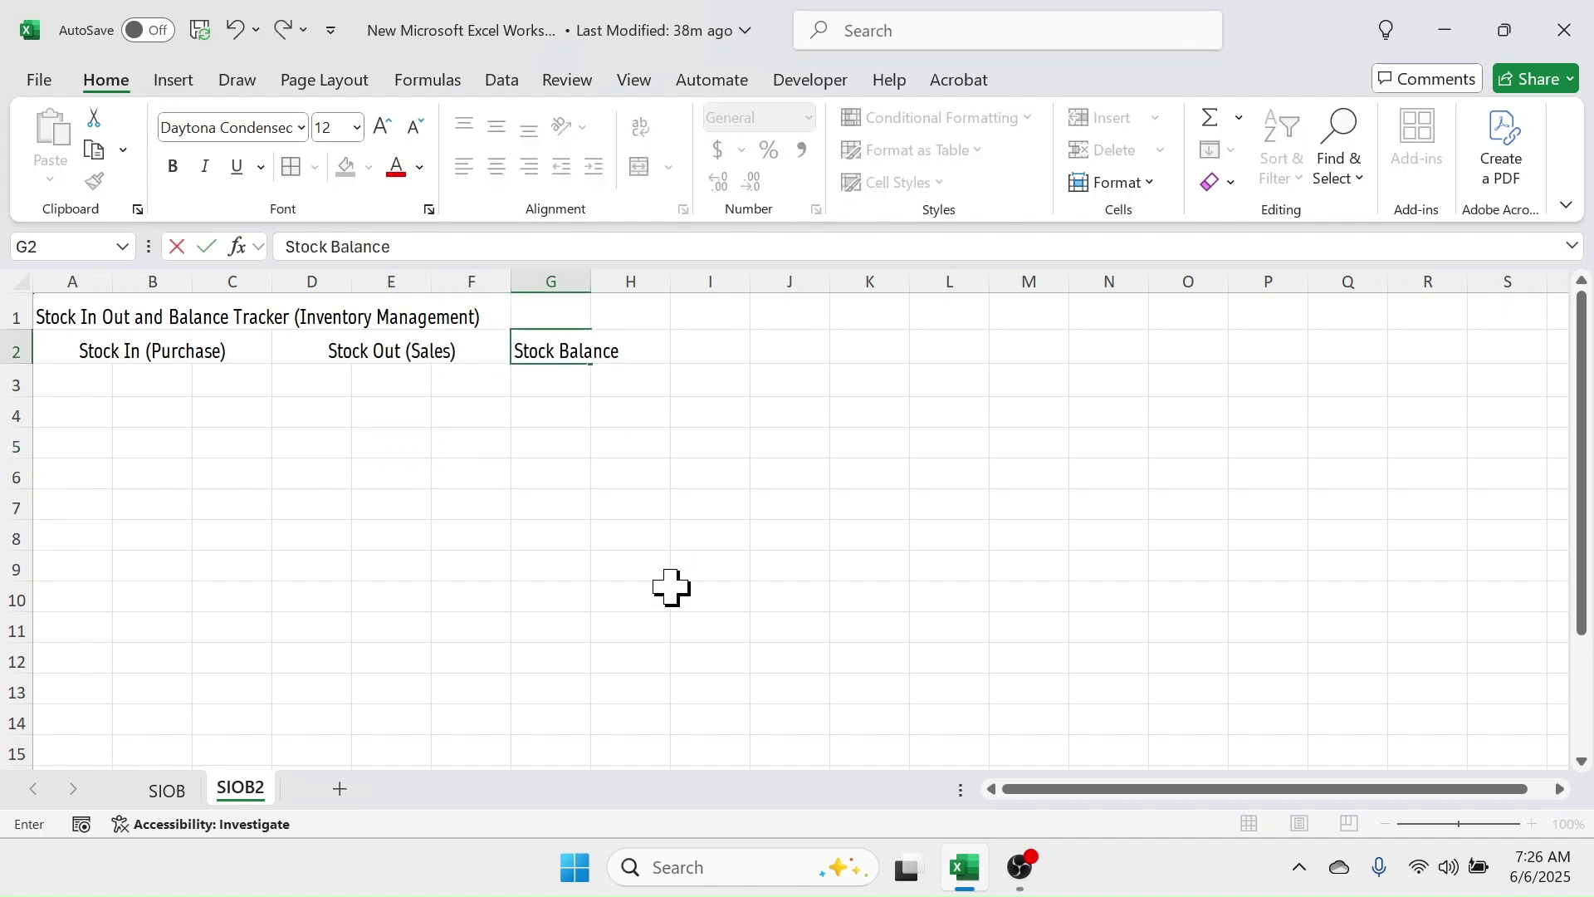
{"action": "left_click", "coordinate": [562, 423]}
- Enter the Stock In column headings "Date", "Product Name" and "Quantity" in A3:C3
{"action": "left_click", "coordinate": [89, 388]}
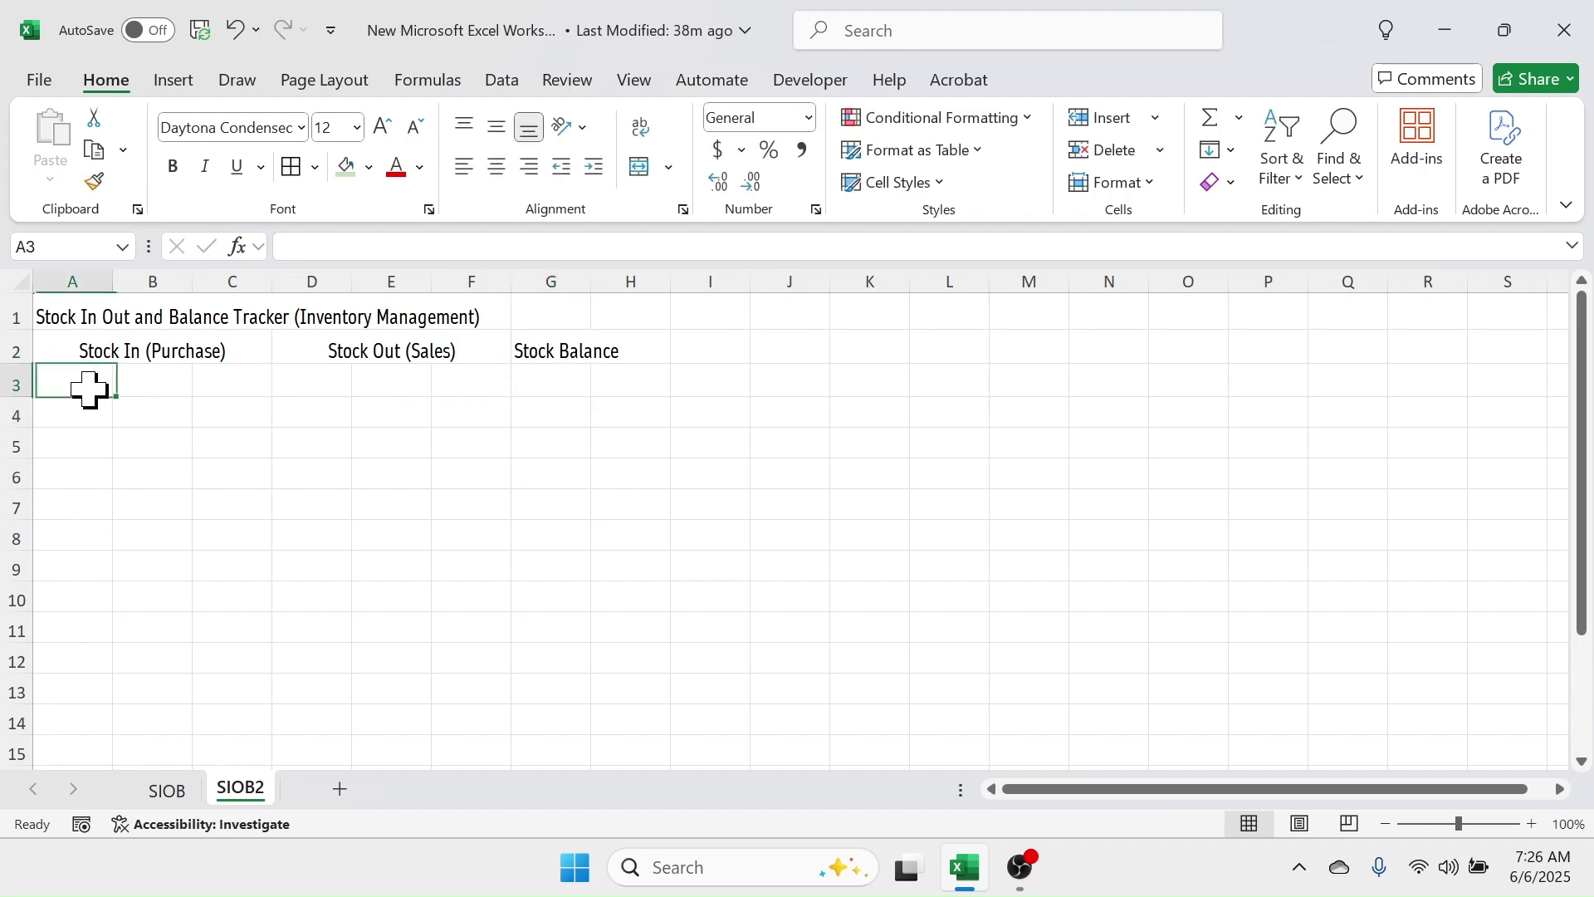
{"action": "type", "text": "Date"}
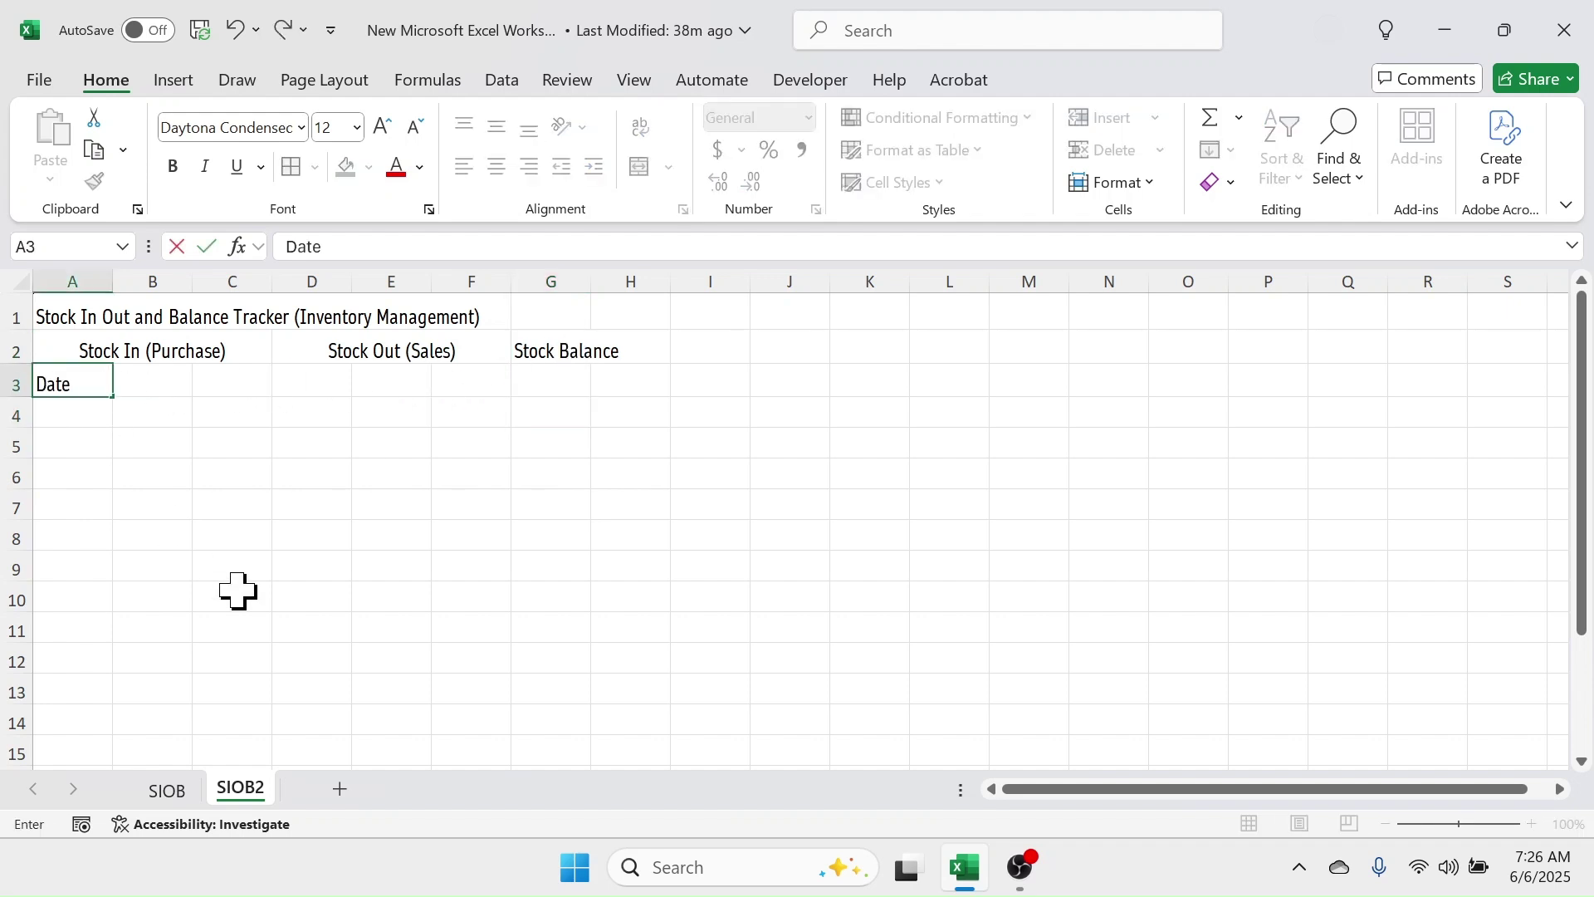
{"action": "key", "text": "Tab"}
{"action": "type", "text": "P"}
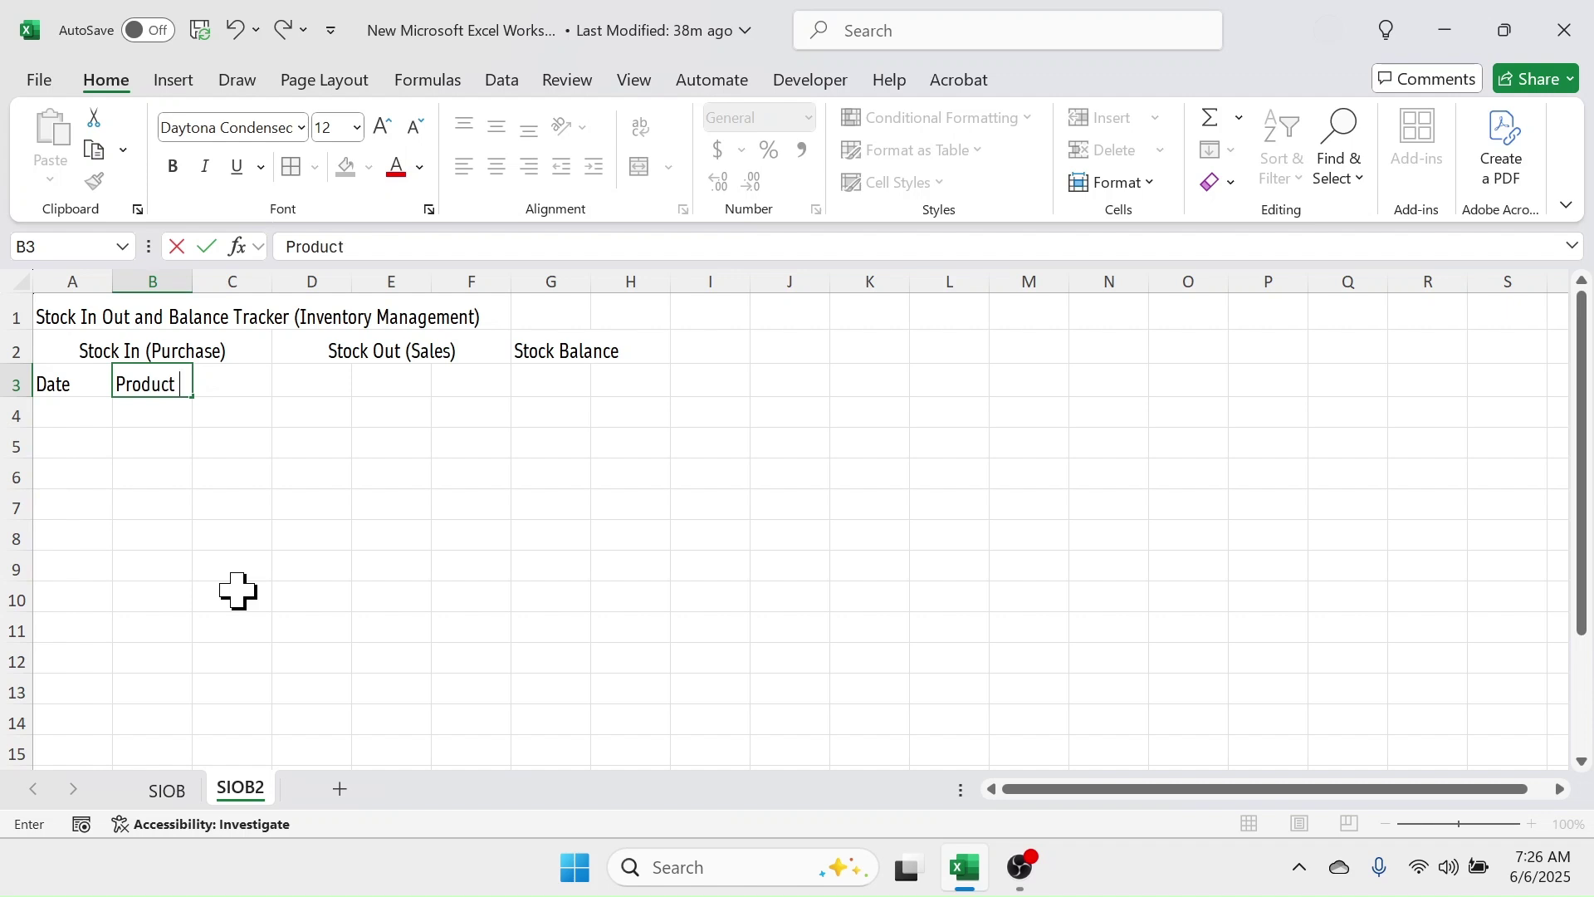
{"action": "key", "text": "Tab"}
{"action": "type", "text": "Q"}
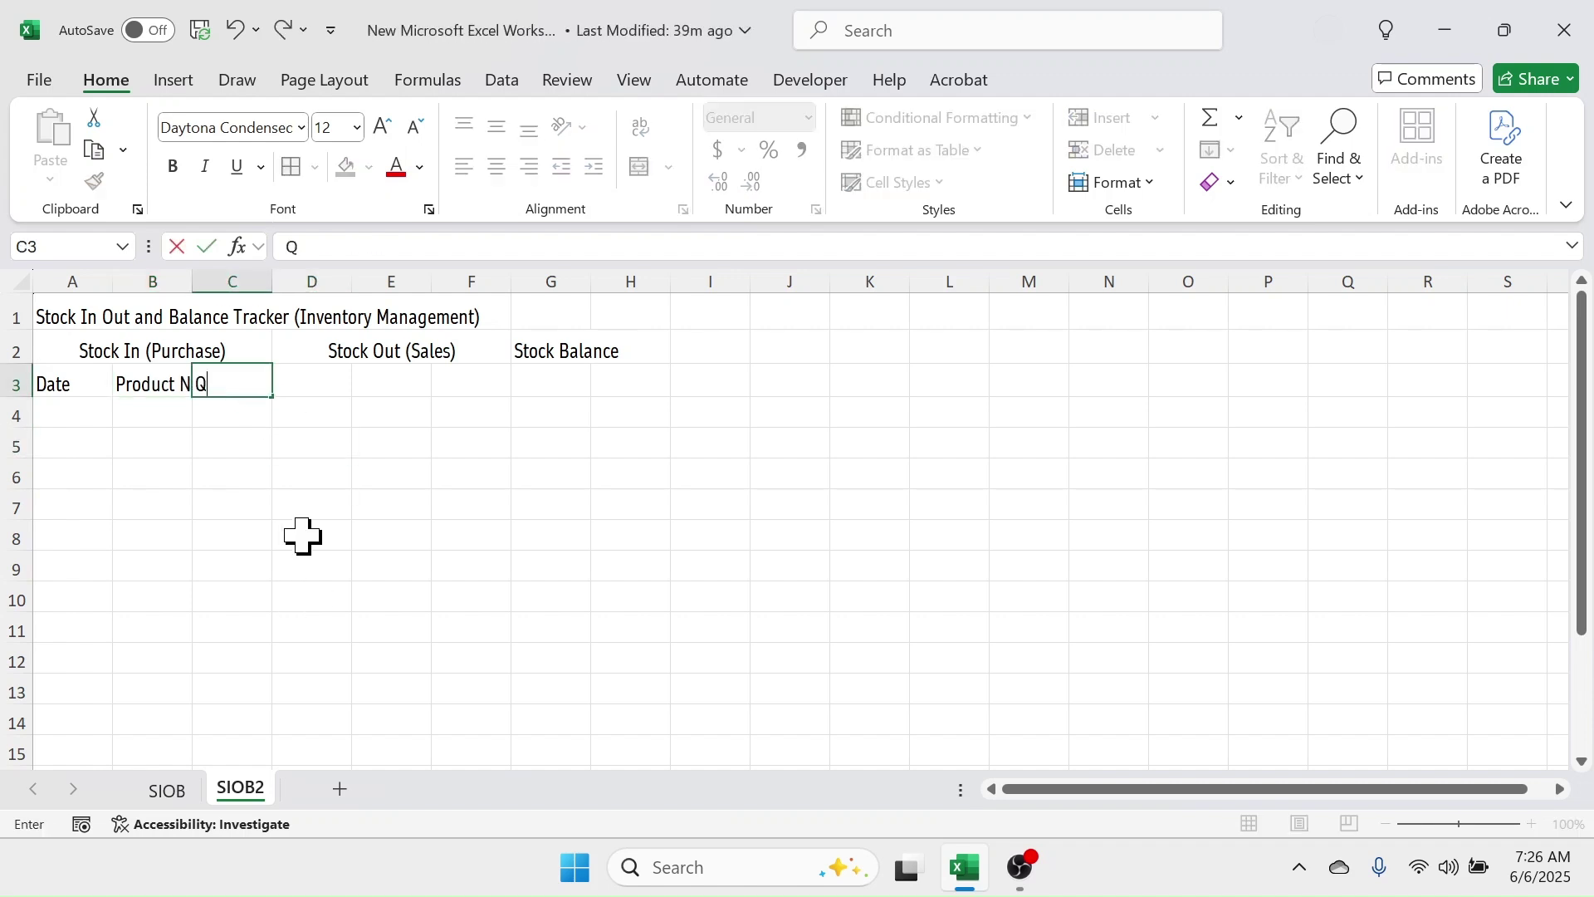
{"action": "type", "text": "uantity"}
{"action": "left_click", "coordinate": [302, 535]}
- Copy the Date, Product Name and Quantity headings from A3:C3 to D3:F3 under Stock Out
{"action": "left_click_drag", "start_coordinate": [82, 383], "coordinate": [229, 386]}
{"action": "key", "text": "ctrl+c"}
{"action": "left_click", "coordinate": [315, 388]}
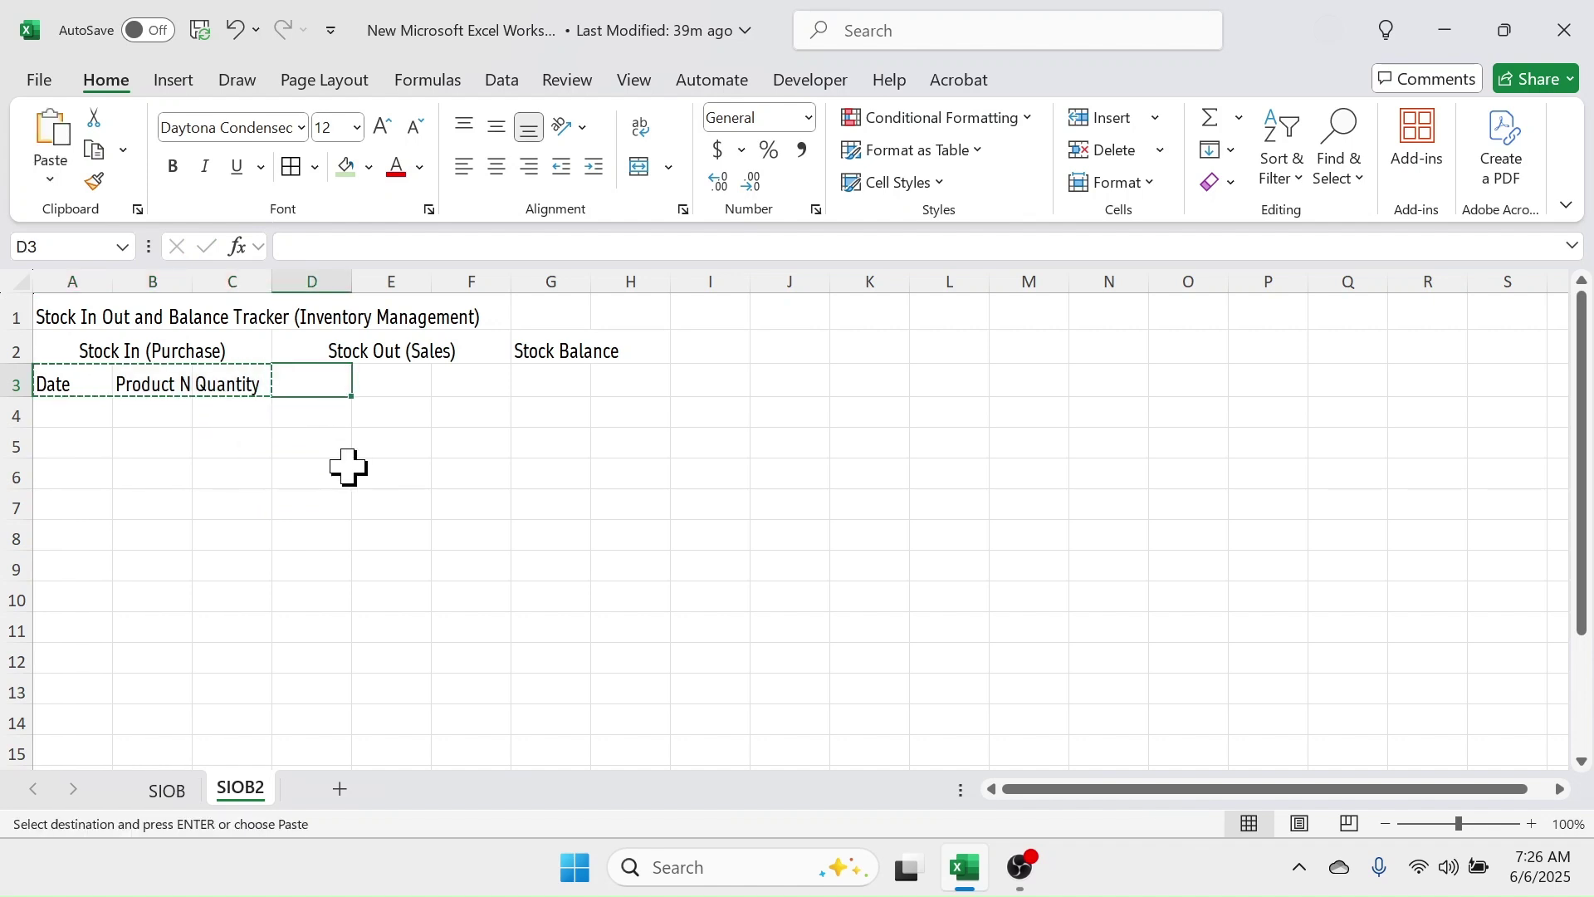
{"action": "key", "text": "ctrl+v"}
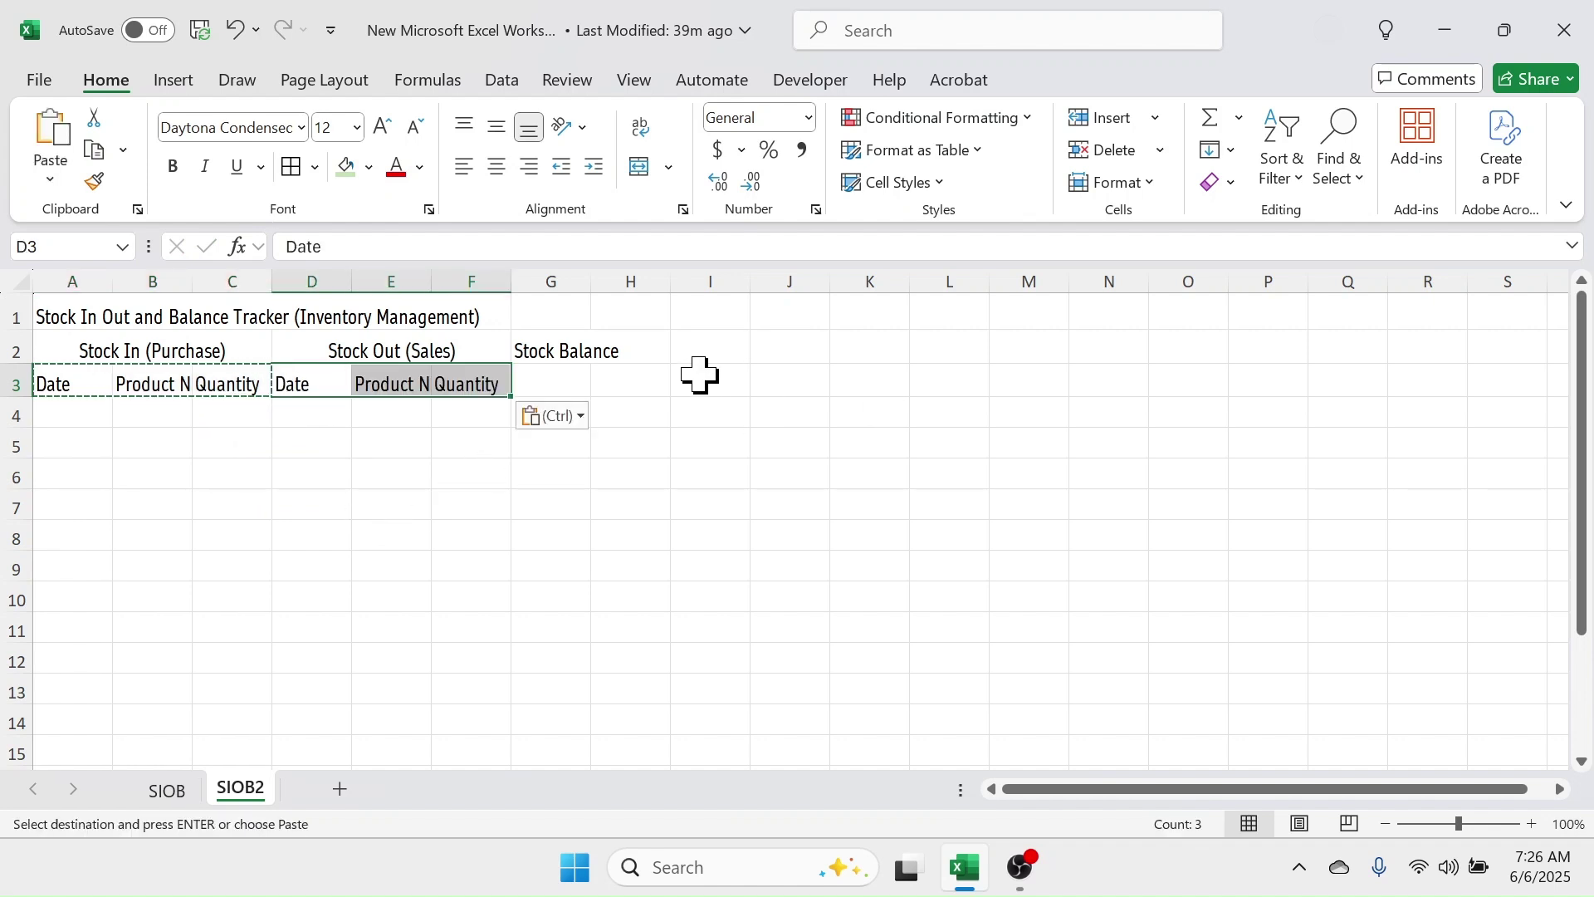
- Enter the headings "Product Name", "Opening Stock", "Total In", "Total Out" and "Stock Balance" in G3:K3
{"action": "left_click", "coordinate": [544, 383]}
{"action": "type", "text": "Product Name"}
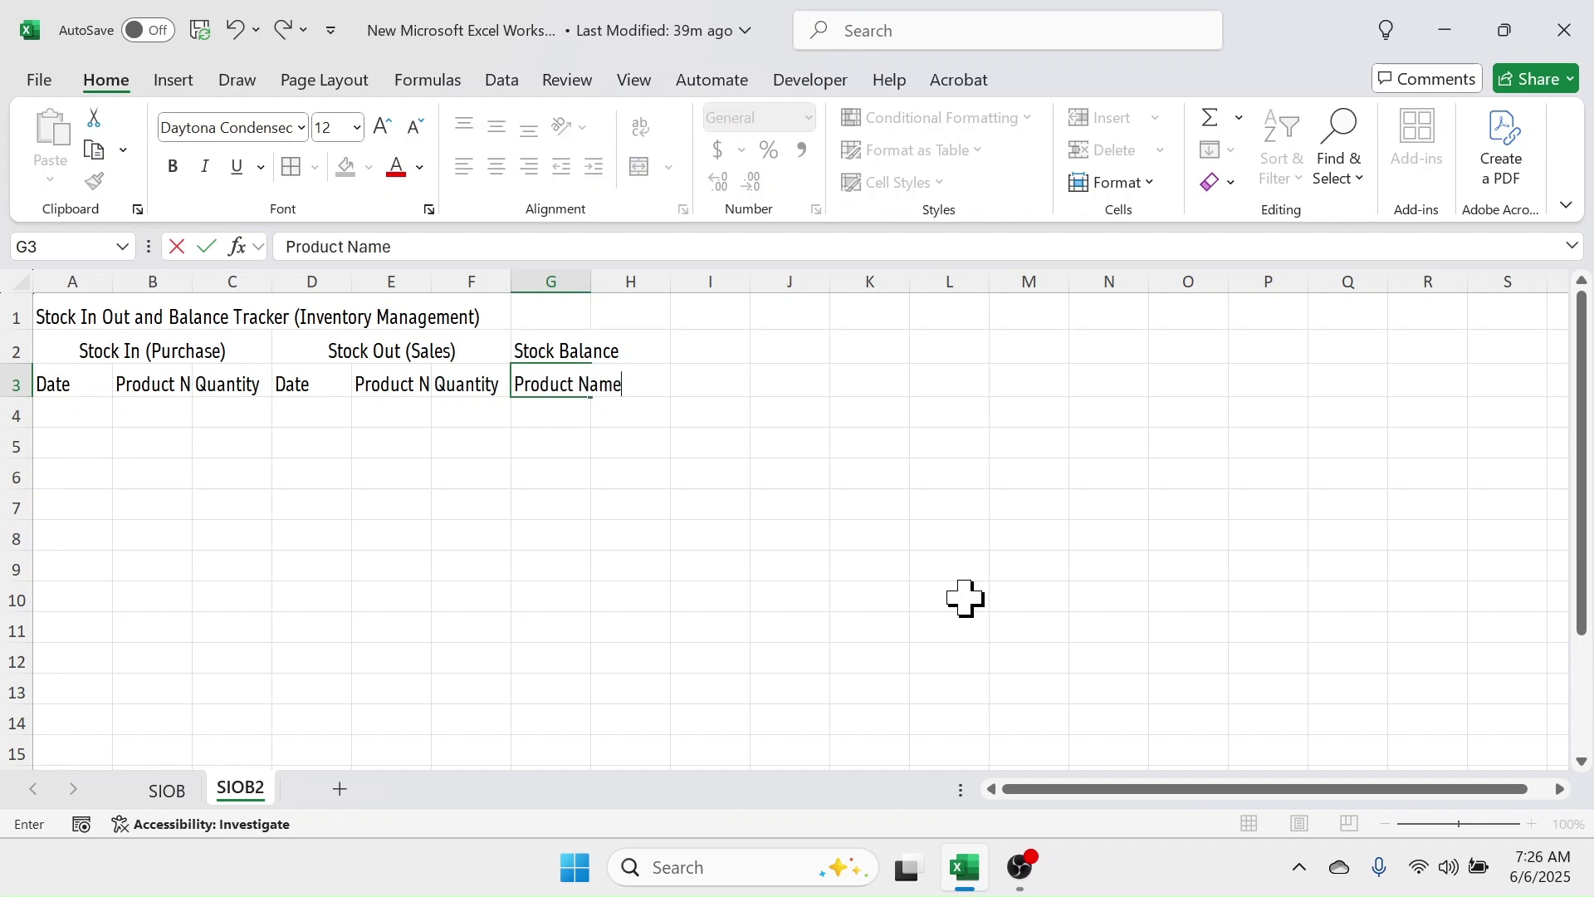
{"action": "key", "text": "Tab"}
{"action": "type", "text": "Ope"}
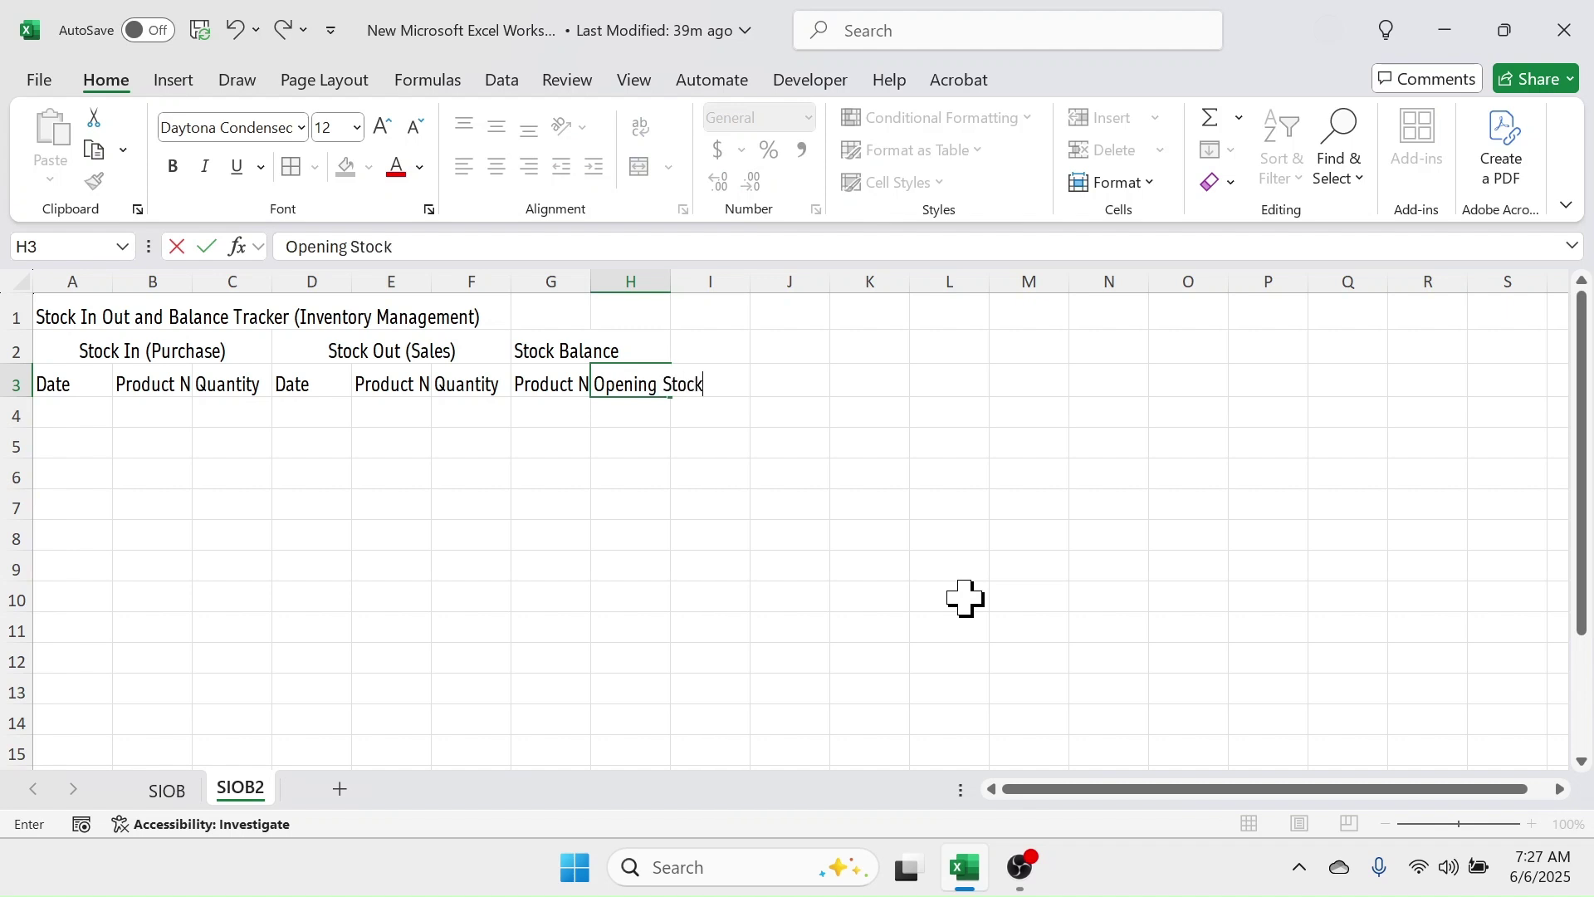
{"action": "key", "text": "Tab"}
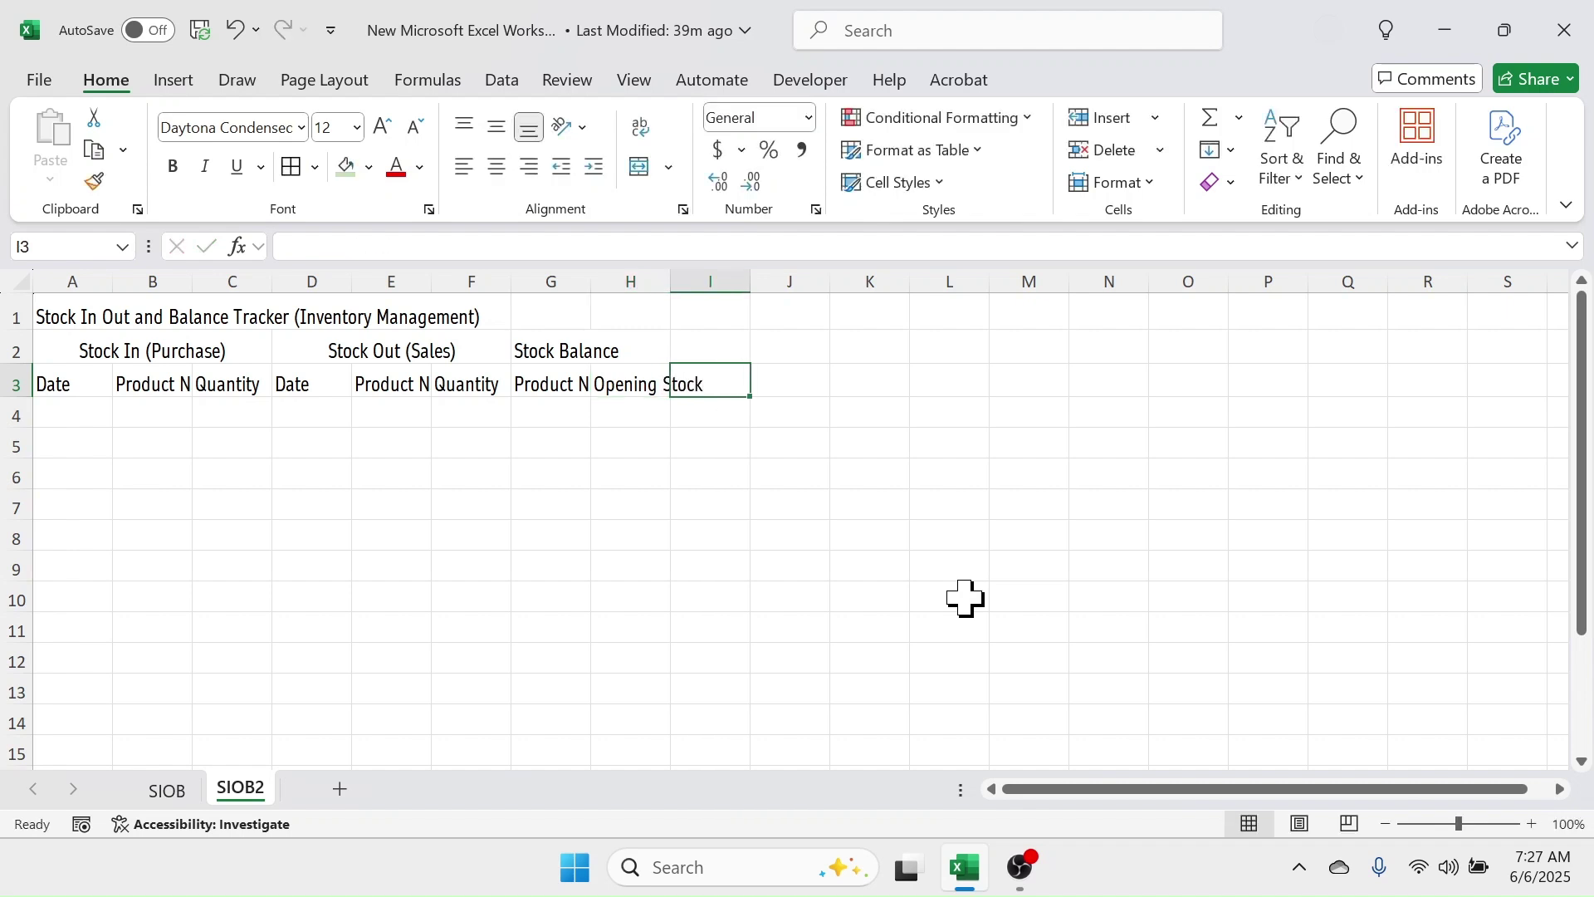
{"action": "type", "text": "Total In"}
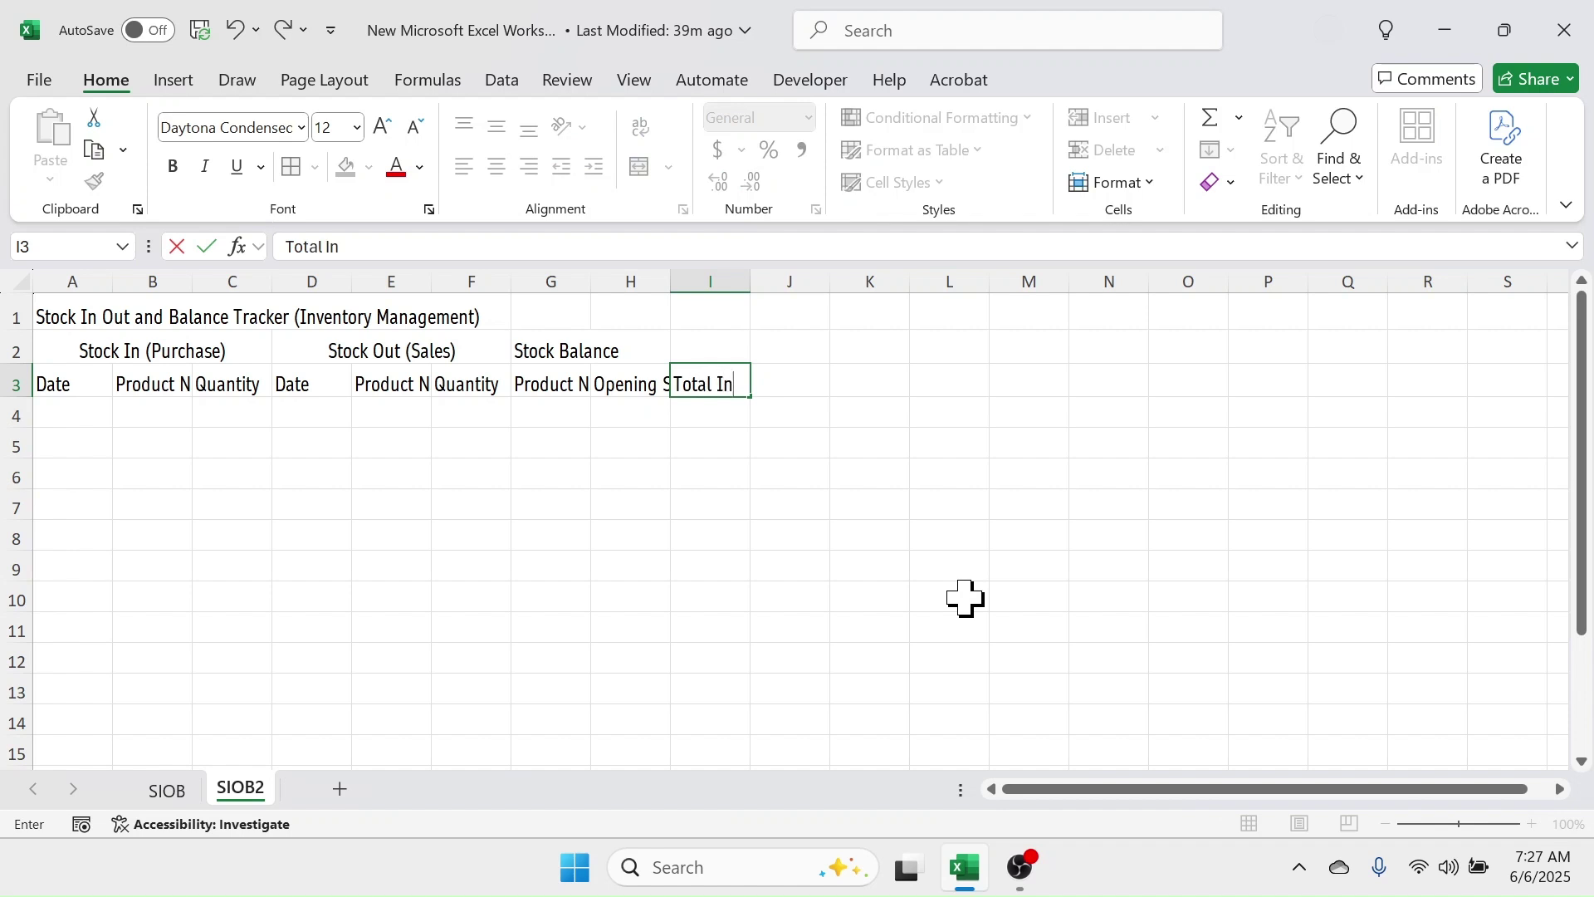
{"action": "key", "text": "Tab"}
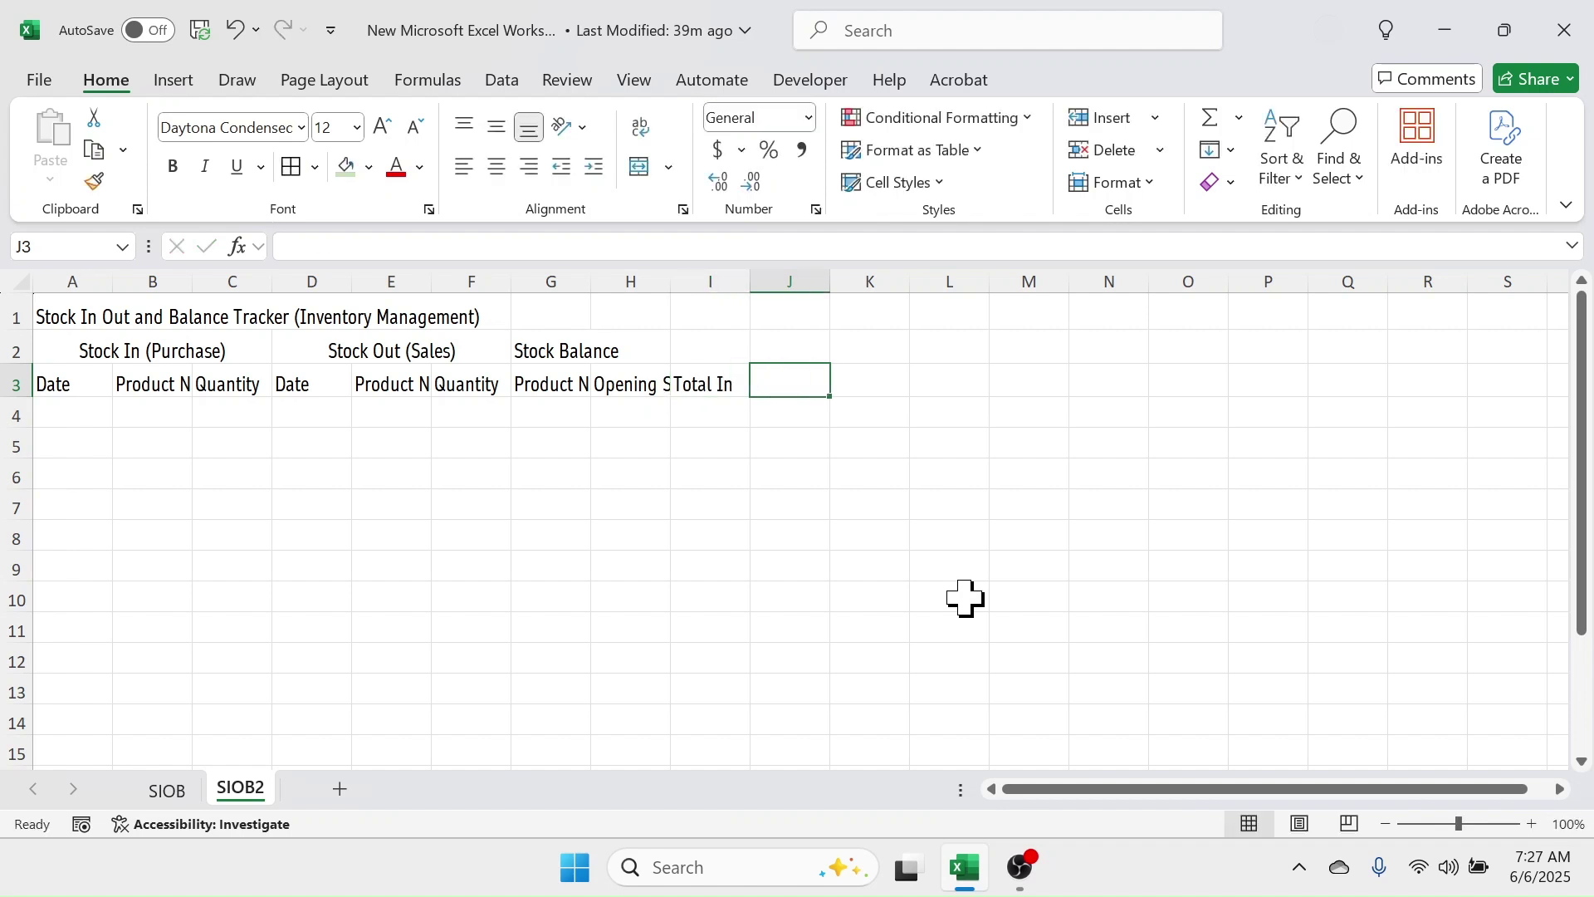
{"action": "type", "text": "Total Out"}
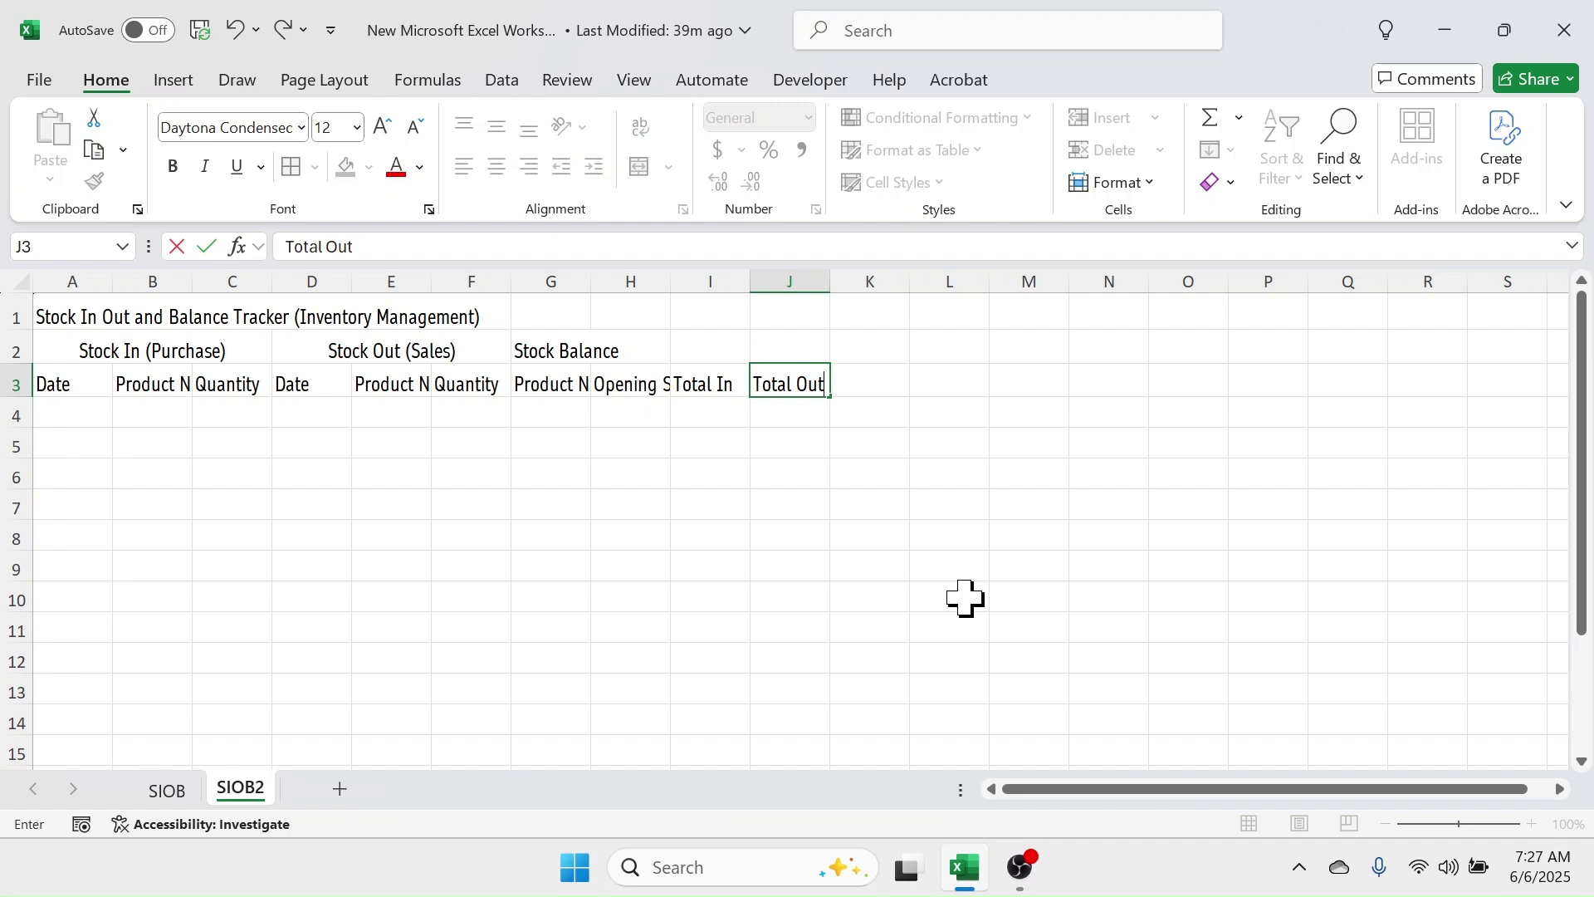
{"action": "key", "text": "Tab"}
{"action": "type", "text": "S"}
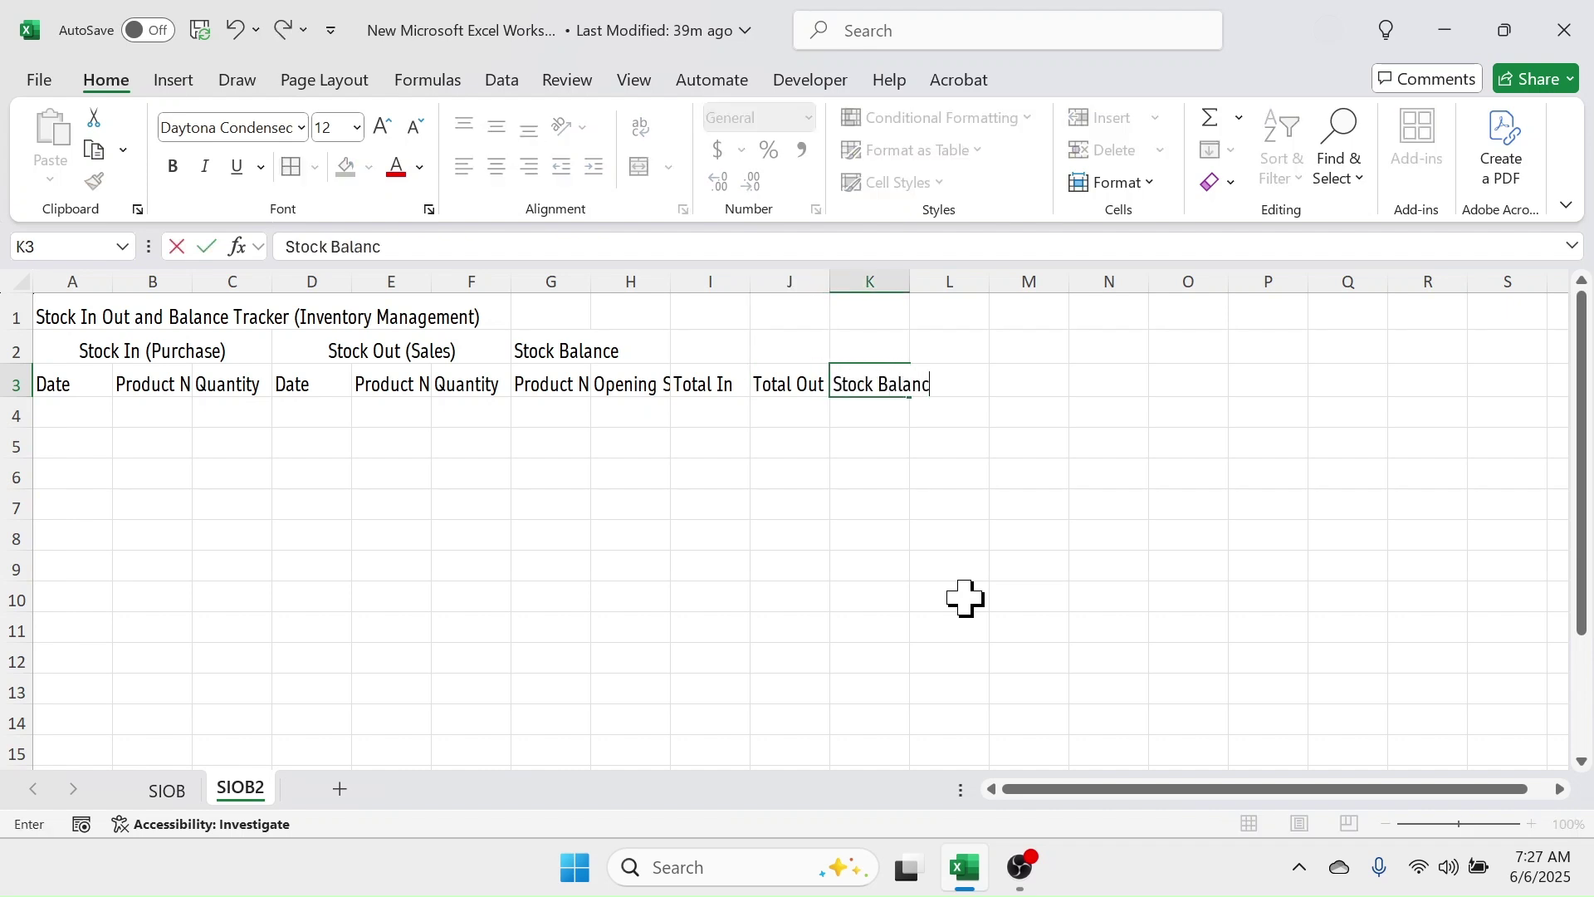
{"action": "type", "text": "tock Balance"}
{"action": "left_click", "coordinate": [847, 503]}
- Merge and center the Stock Balance heading across G2:K2
{"action": "left_click_drag", "start_coordinate": [555, 349], "coordinate": [880, 349]}
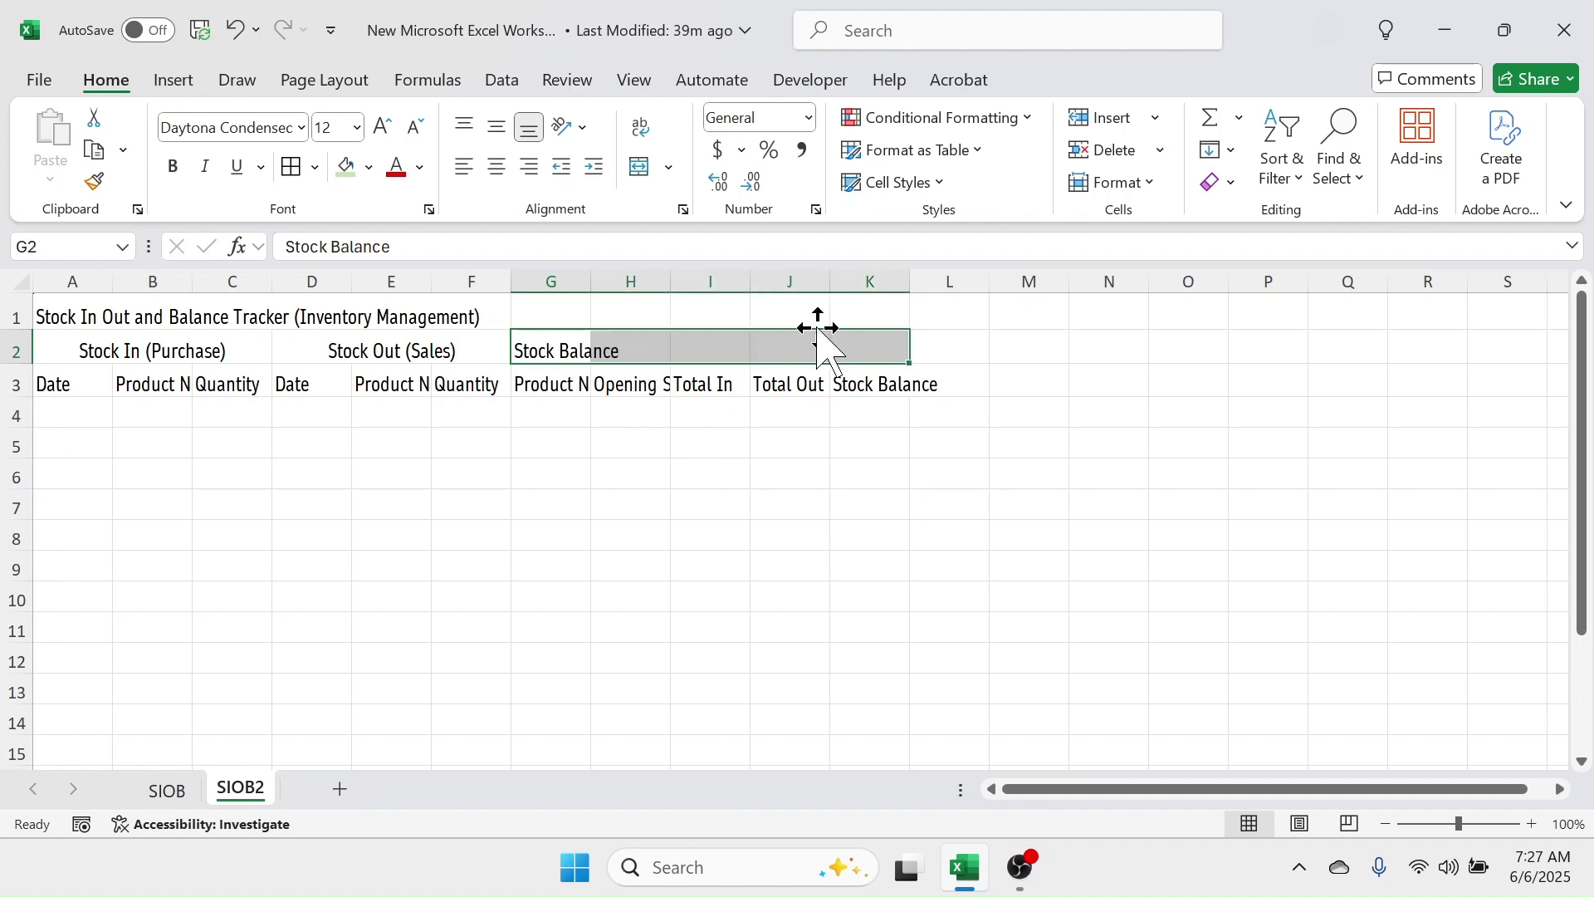
{"action": "left_click", "coordinate": [639, 169]}
{"action": "left_click", "coordinate": [725, 502]}
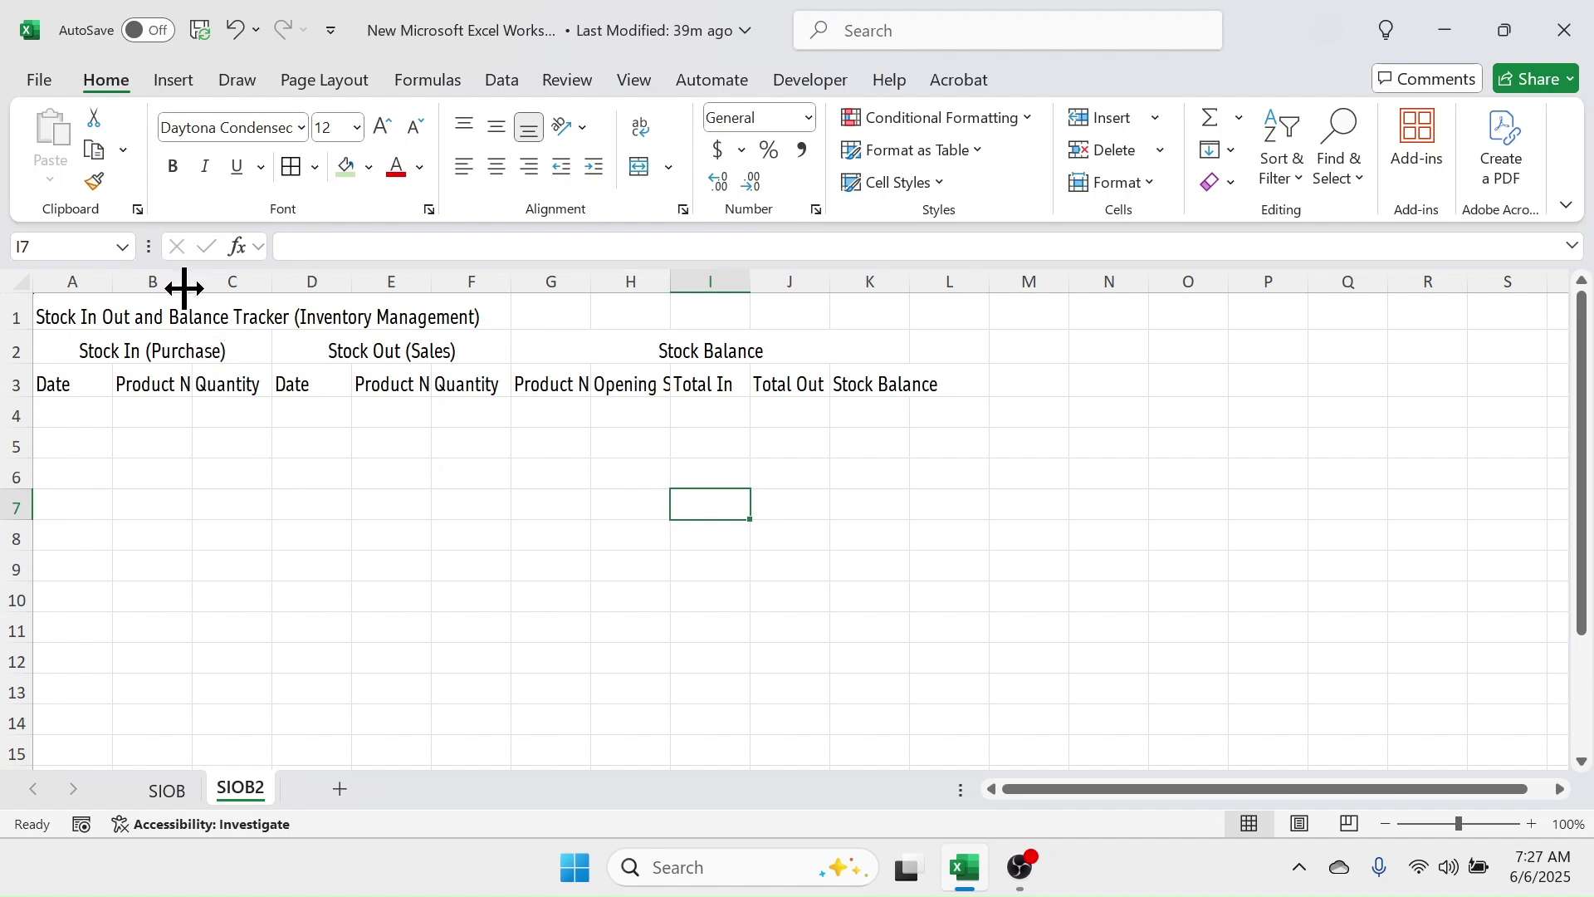
- Widen the tracker's columns between A and K so the row 3 headings fit fully
{"action": "left_click_drag", "start_coordinate": [192, 283], "coordinate": [244, 328]}
{"action": "left_click_drag", "start_coordinate": [485, 282], "coordinate": [567, 282]}
{"action": "left_click_drag", "start_coordinate": [807, 279], "coordinate": [855, 279]}
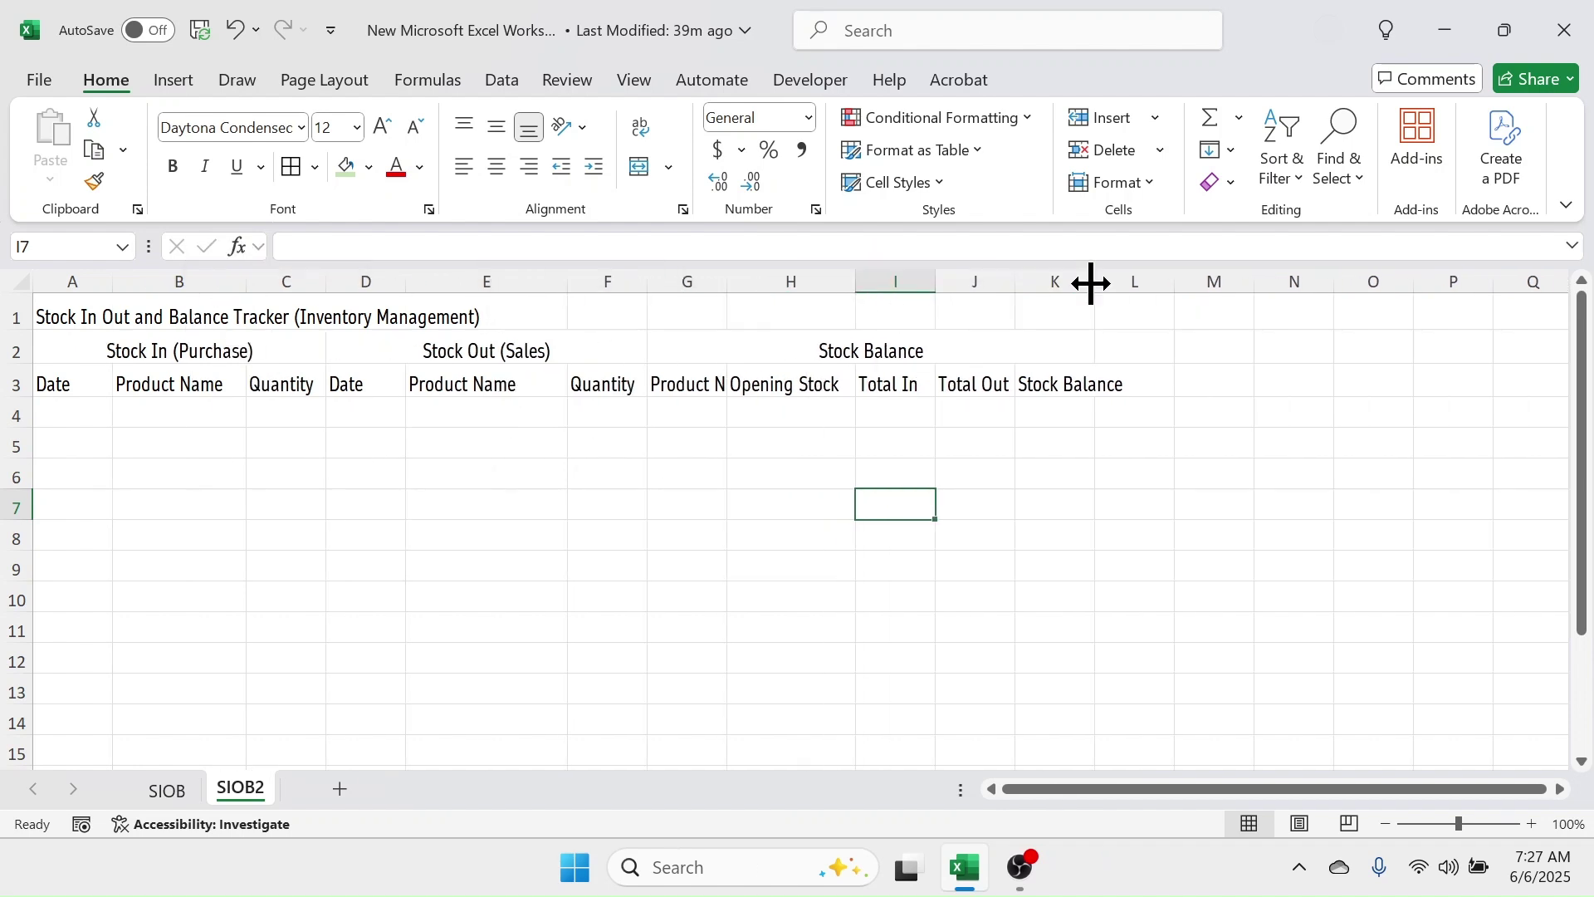
{"action": "left_click_drag", "start_coordinate": [112, 282], "coordinate": [137, 282]}
{"action": "left_click_drag", "start_coordinate": [430, 282], "coordinate": [499, 282]}
{"action": "left_click_drag", "start_coordinate": [829, 282], "coordinate": [905, 296]}
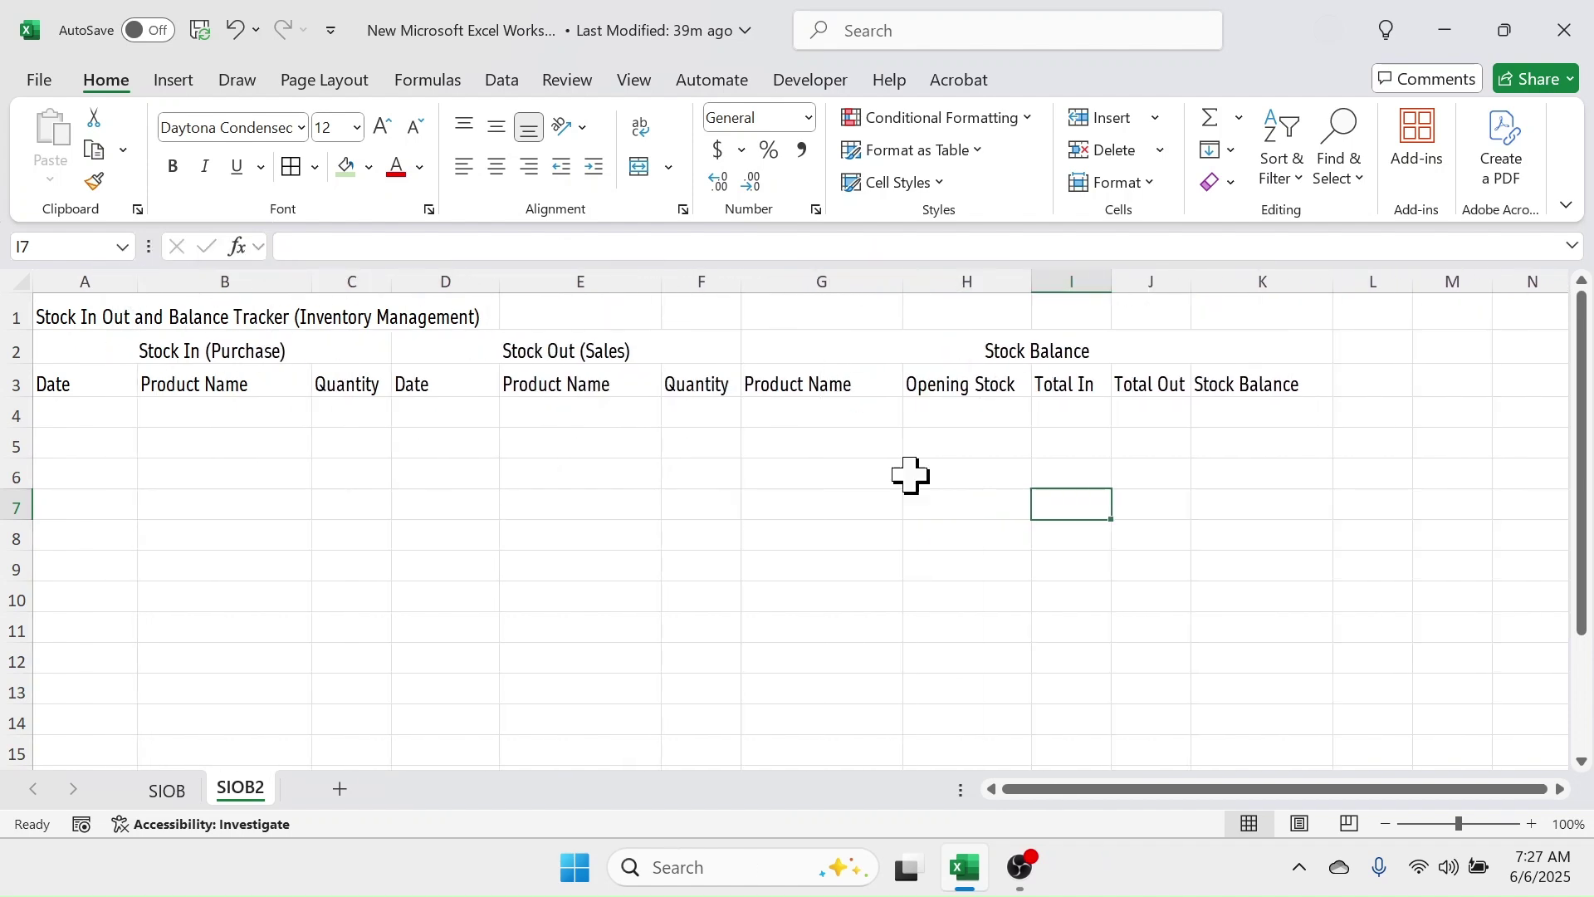
{"action": "left_click", "coordinate": [901, 504]}
- Apply borders around every cell of the header rows A2:K3
{"action": "left_click", "coordinate": [80, 347]}
{"action": "left_click_drag", "start_coordinate": [81, 359], "coordinate": [1193, 373]}
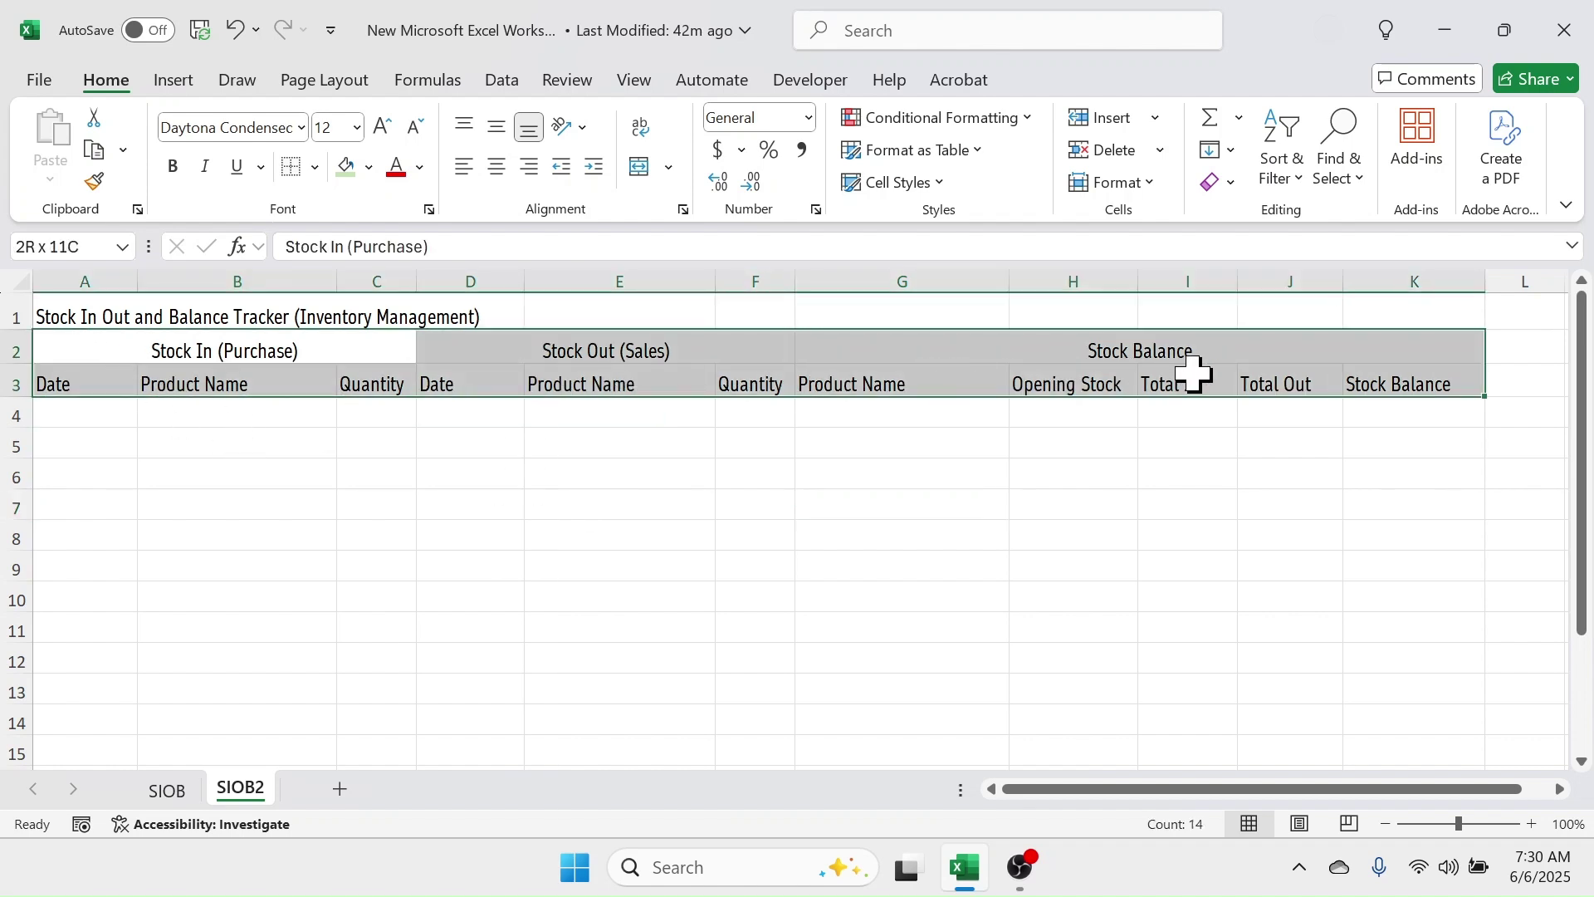
{"action": "left_click", "coordinate": [314, 167]}
{"action": "left_click", "coordinate": [312, 427]}
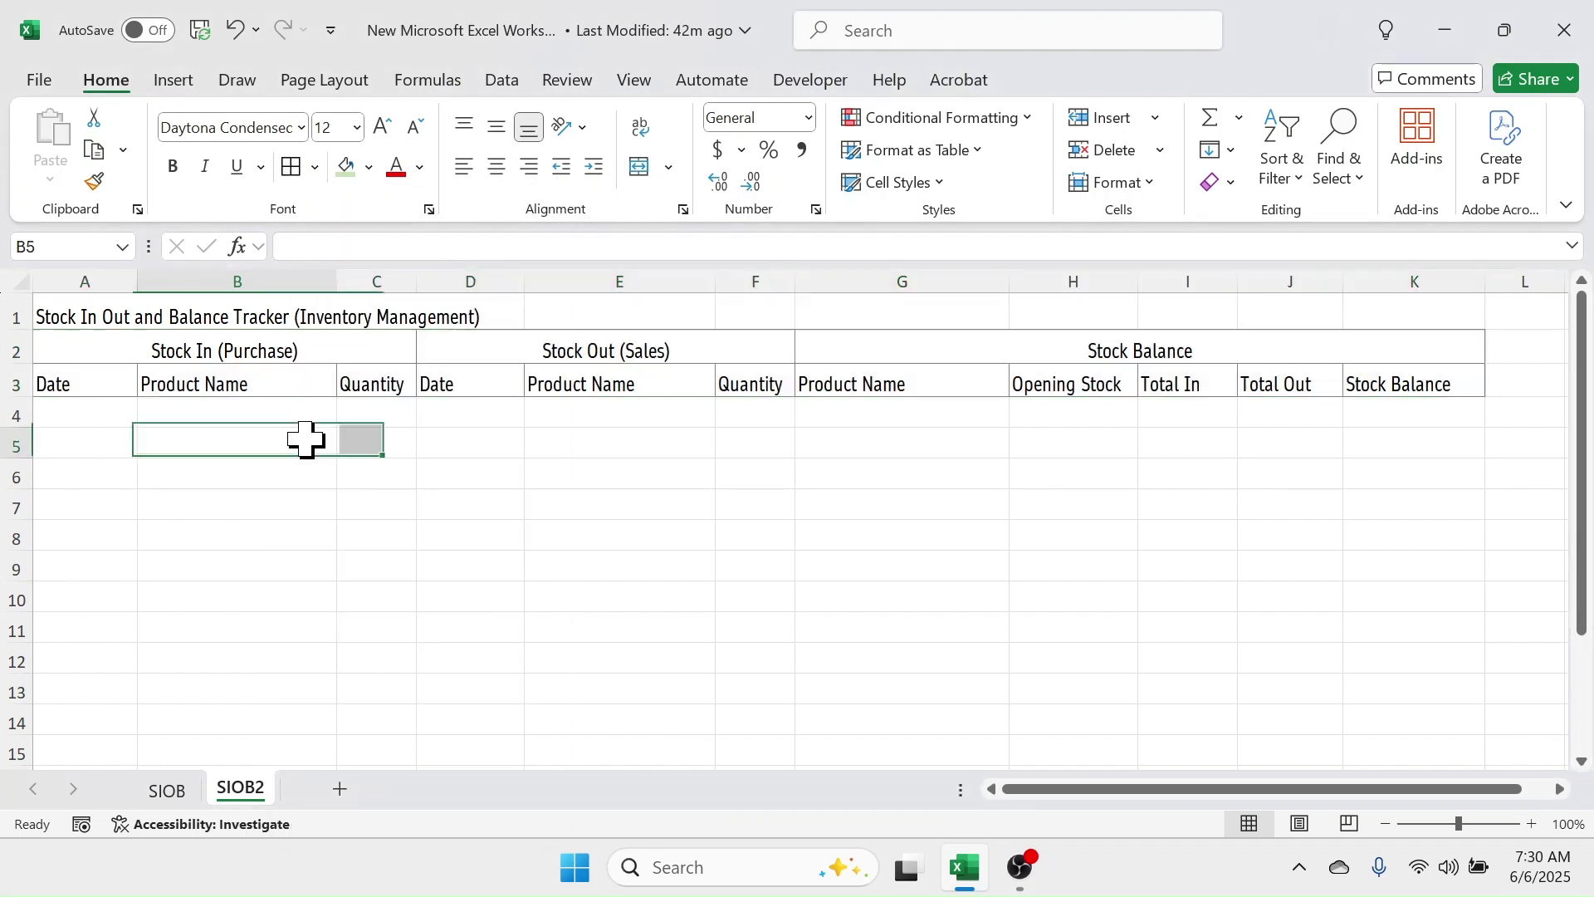
- Merge and center the tracker title across A1:H1
{"action": "left_click_drag", "start_coordinate": [99, 313], "coordinate": [1104, 314]}
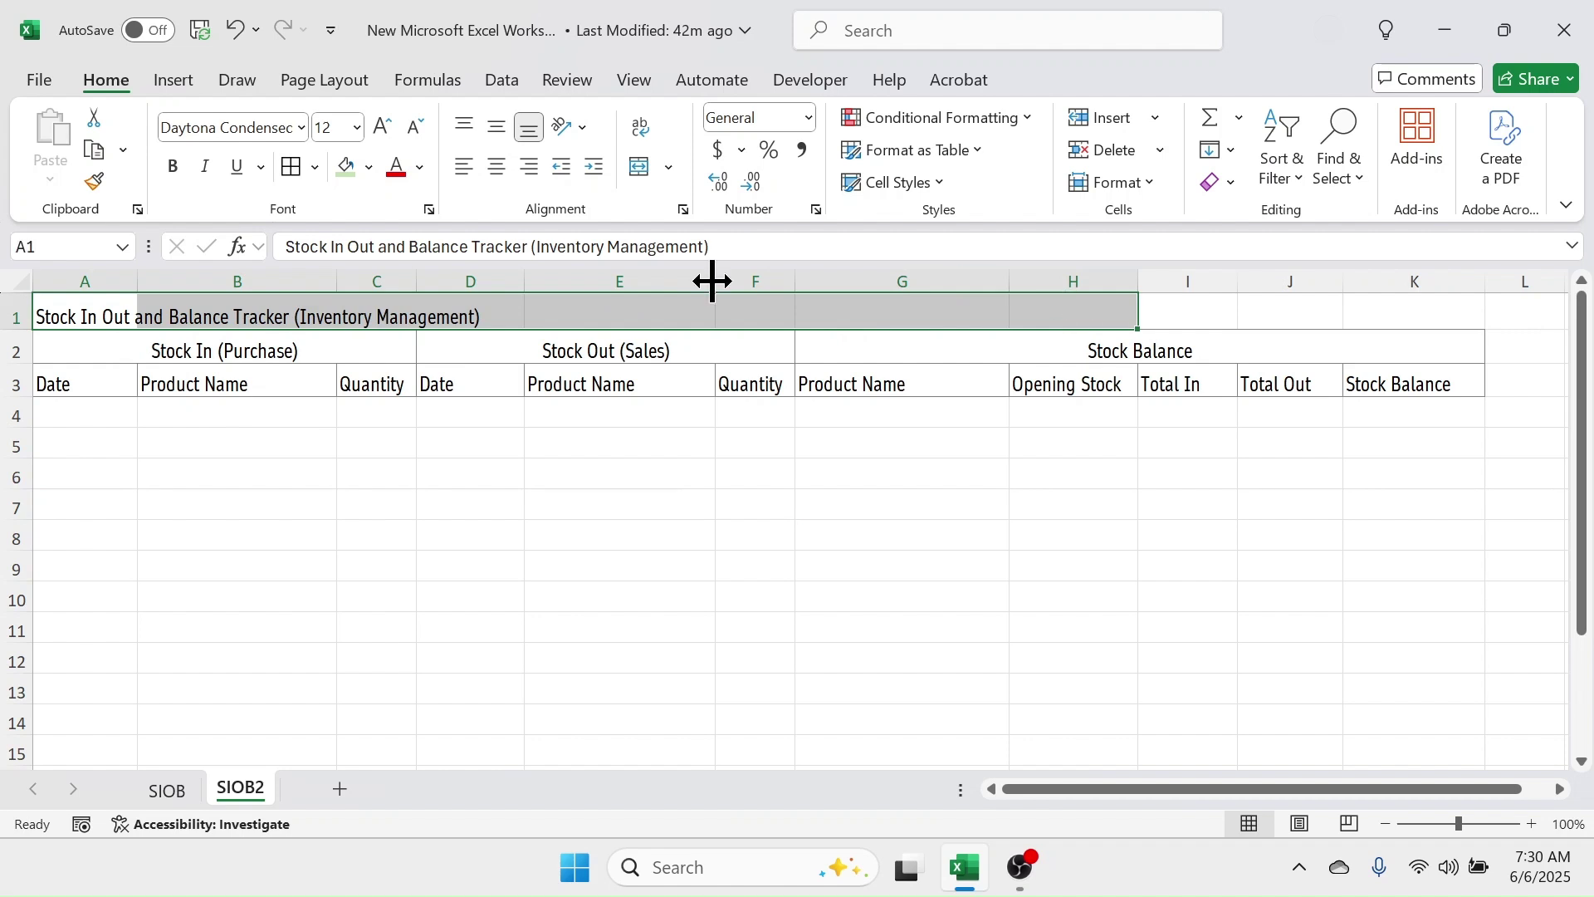
{"action": "left_click", "coordinate": [644, 174]}
- Enter the label "Month" in I1 and the value June 2025 in J1
{"action": "left_click", "coordinate": [1206, 324]}
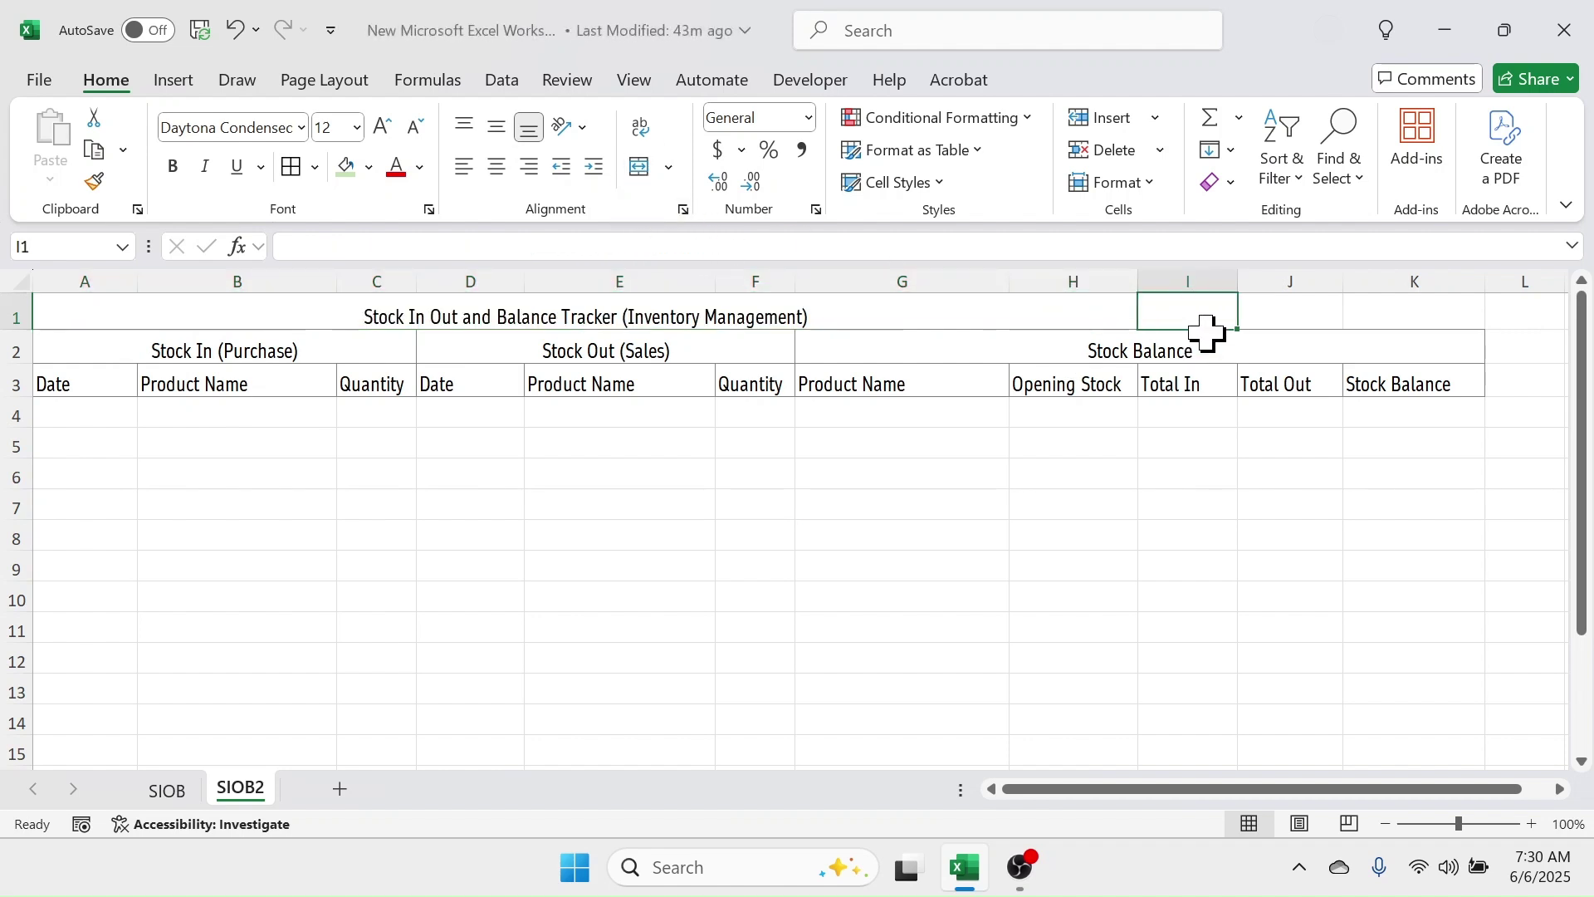
{"action": "type", "text": "Month"}
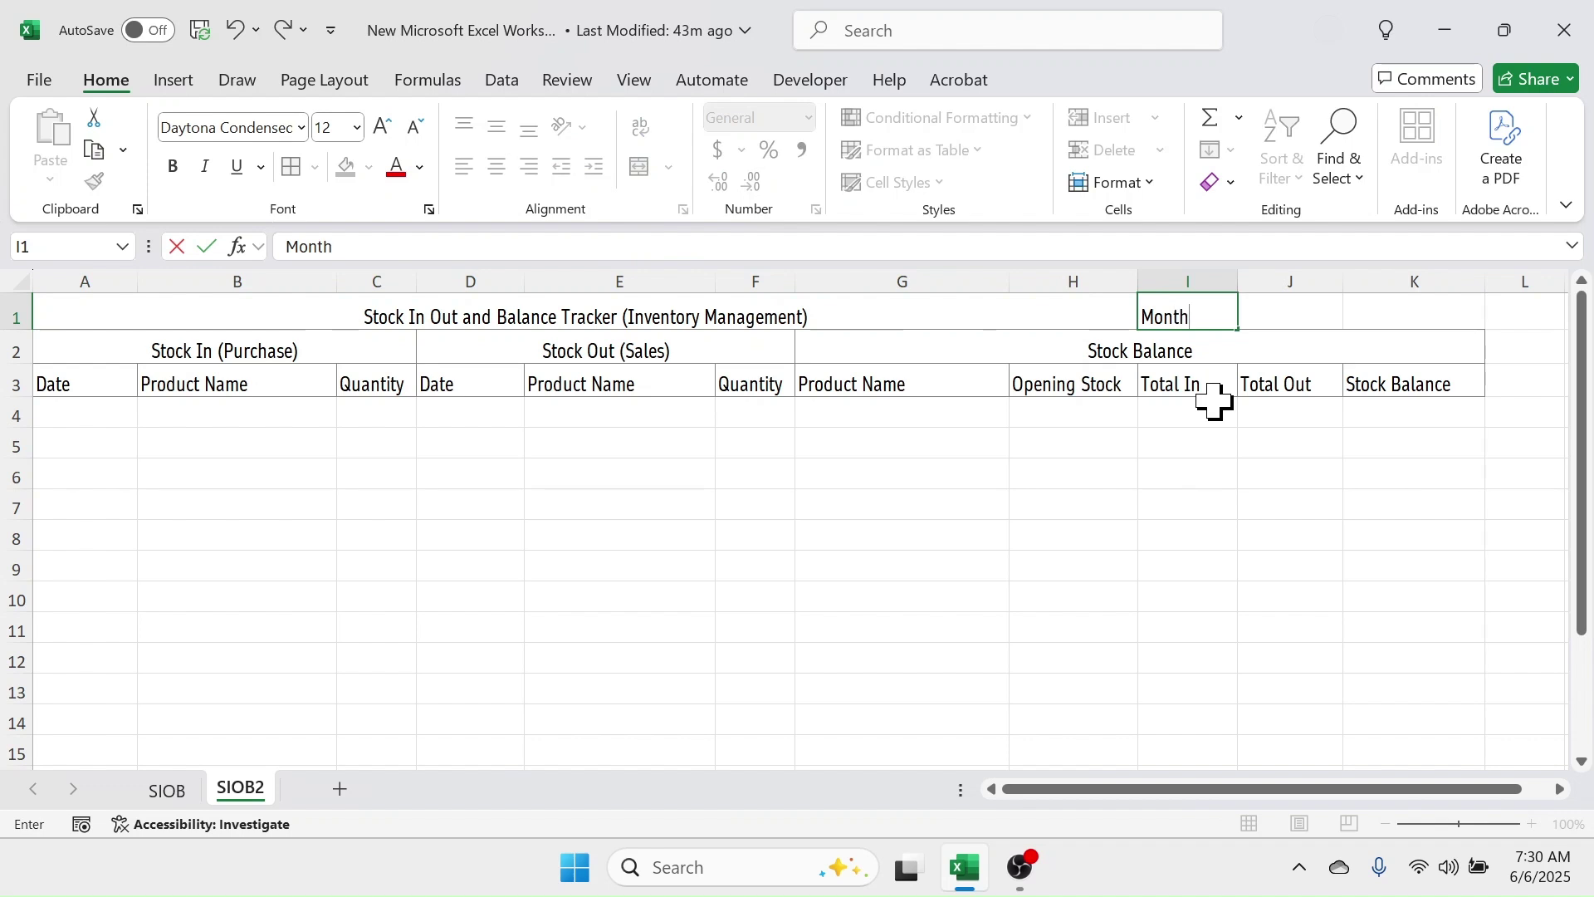
{"action": "left_click", "coordinate": [1295, 312]}
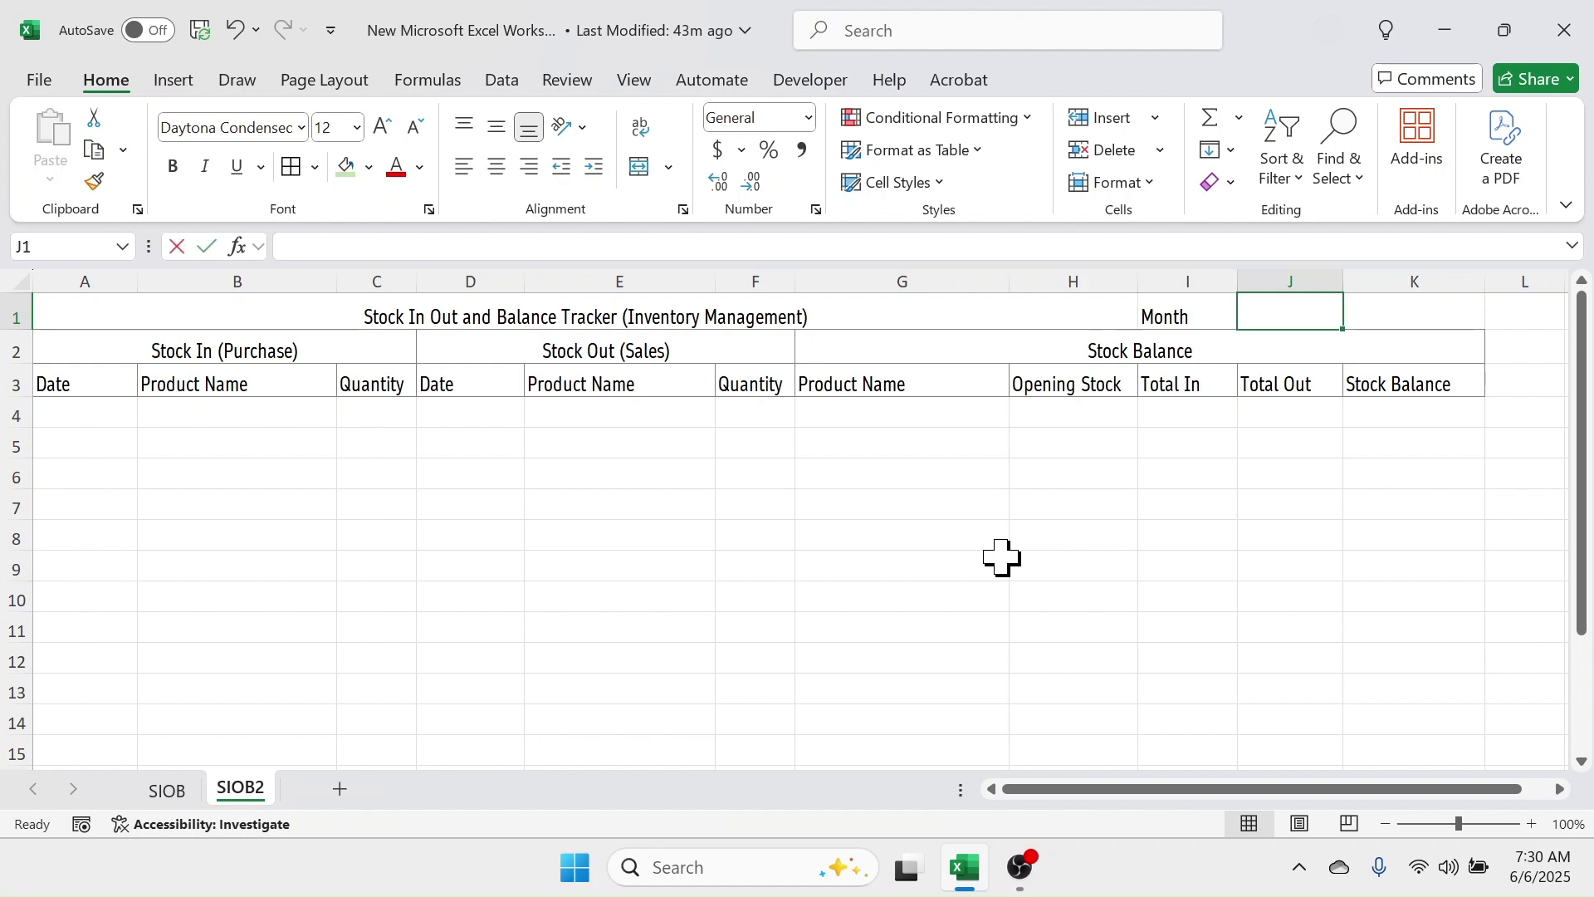
{"action": "type", "text": "June 2025"}
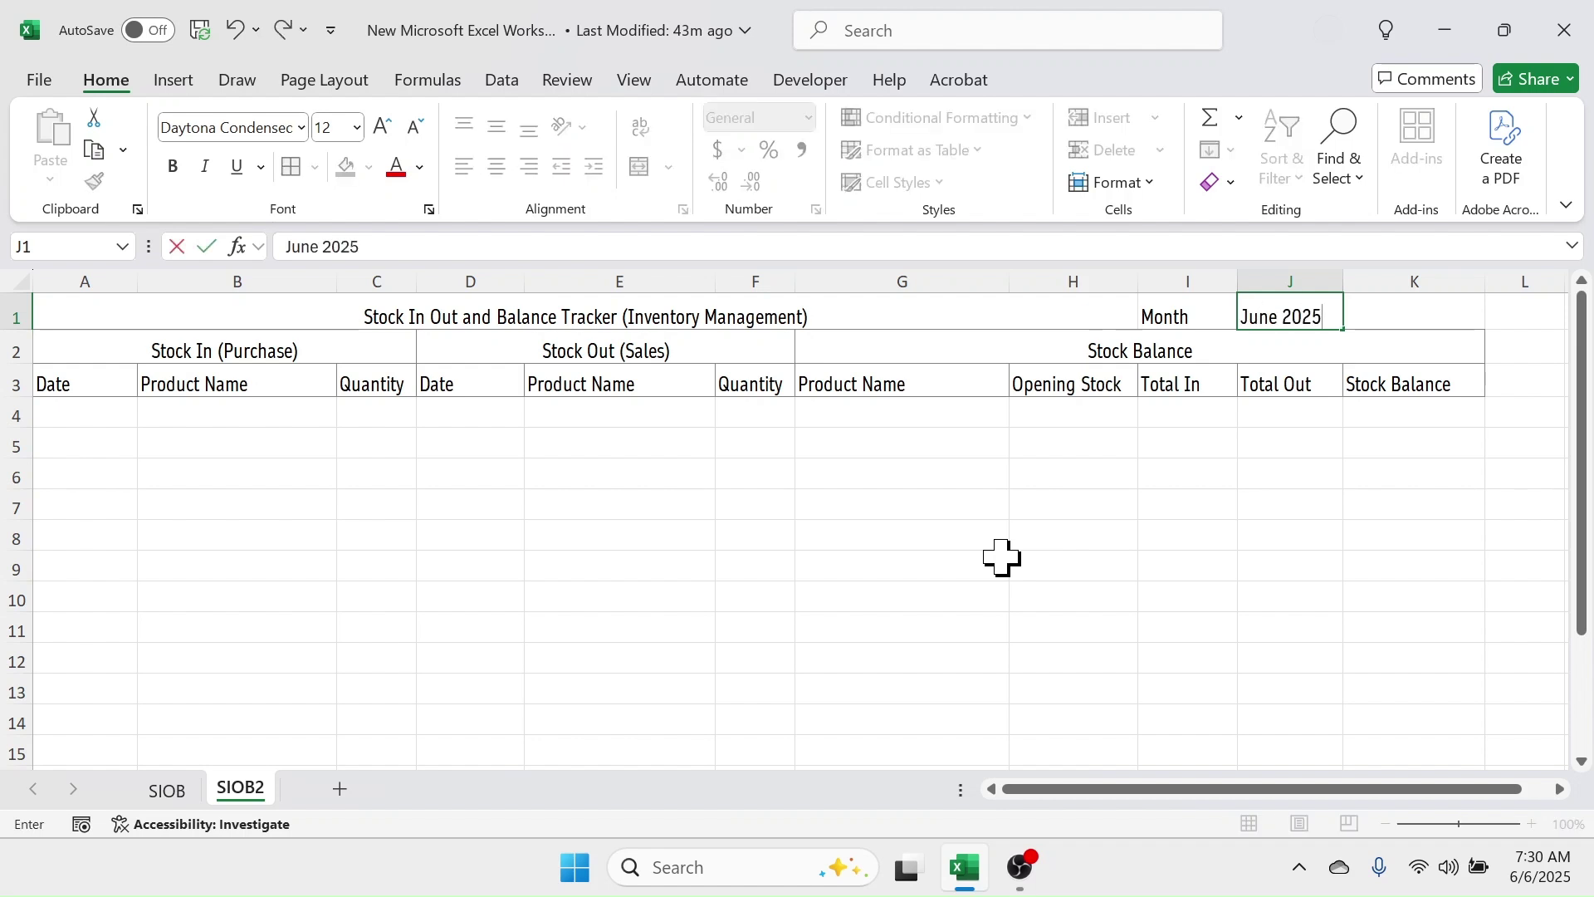
{"action": "left_click", "coordinate": [1001, 527]}
- Fill the Stock In headers A2:C3 with a light blue theme color
{"action": "left_click_drag", "start_coordinate": [249, 349], "coordinate": [246, 377]}
{"action": "left_click", "coordinate": [368, 166]}
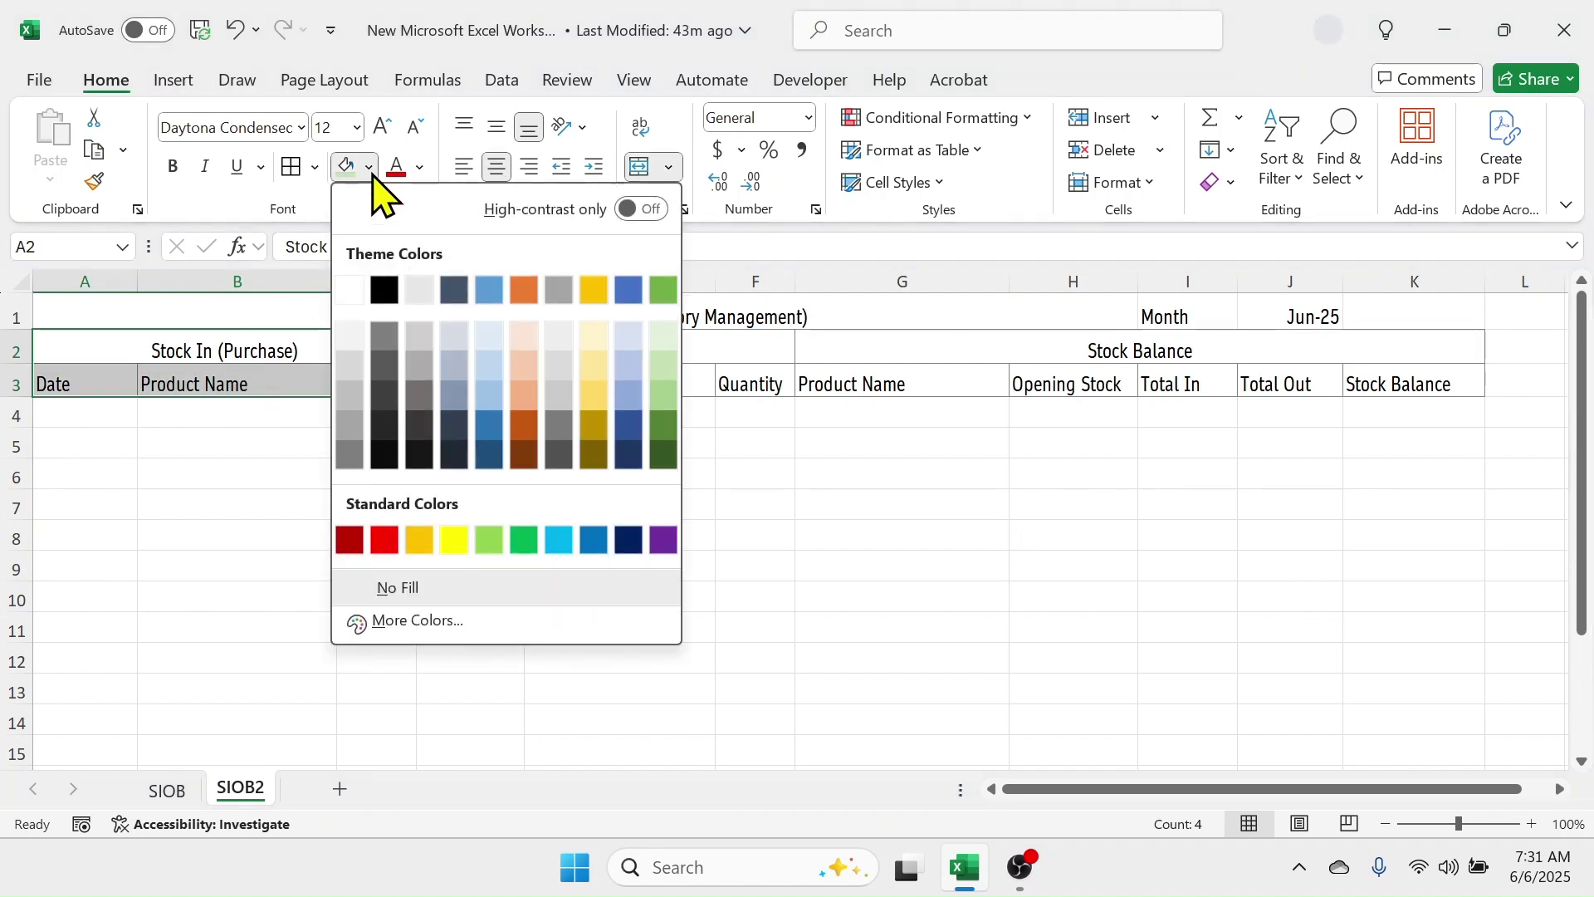
{"action": "left_click", "coordinate": [628, 370]}
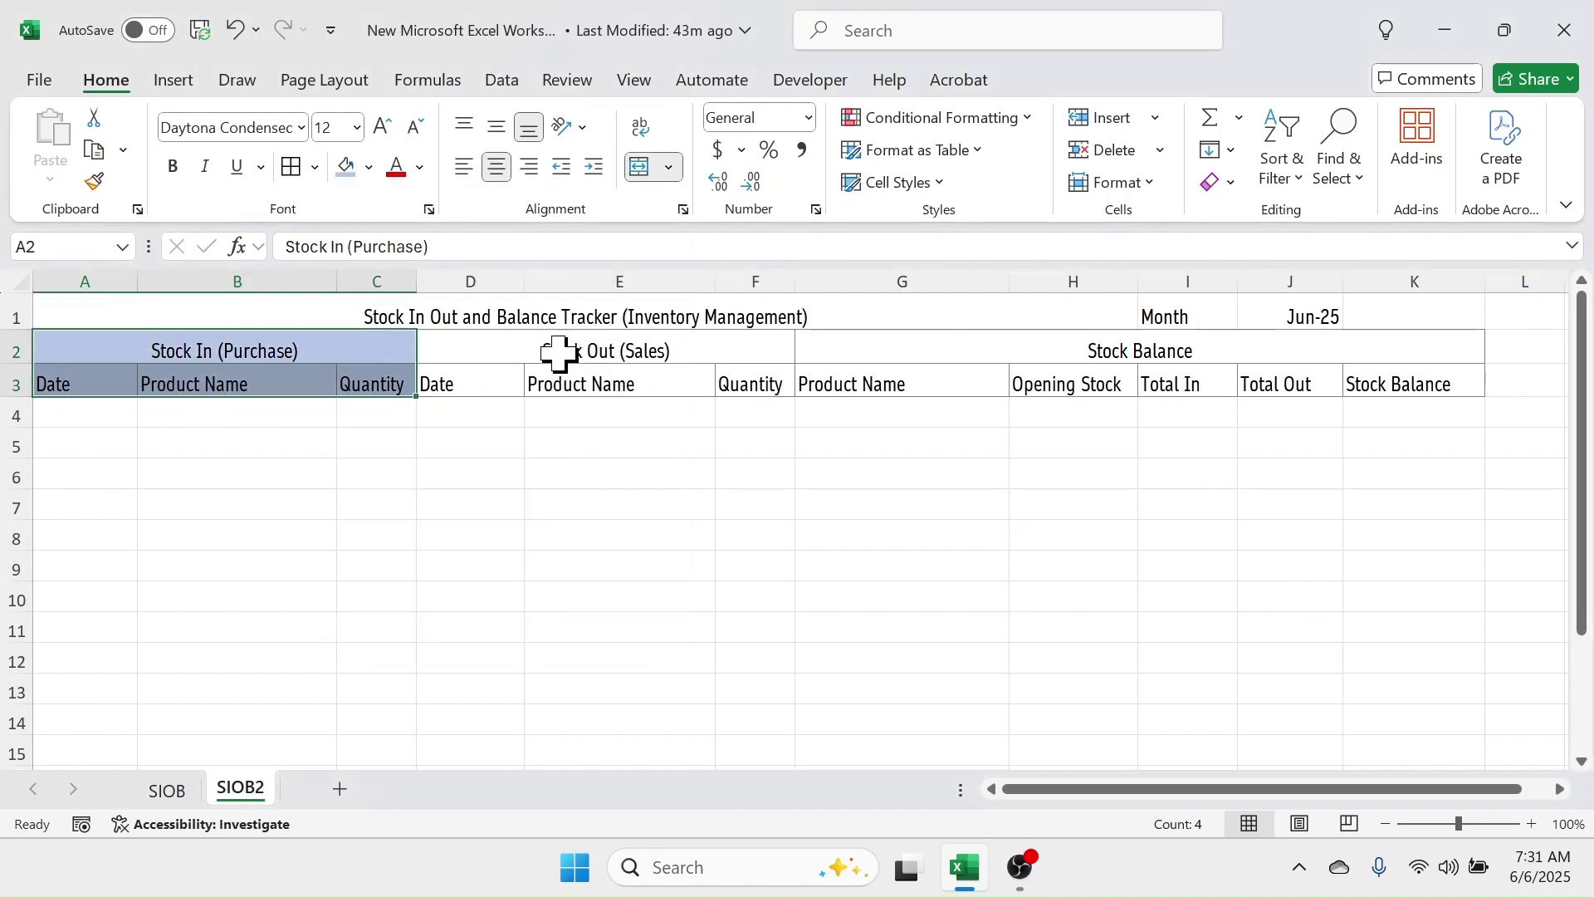
- Fill the Stock Out headers D2:F3 with a light orange theme color
{"action": "left_click", "coordinate": [635, 351]}
{"action": "left_click_drag", "start_coordinate": [635, 350], "coordinate": [633, 383]}
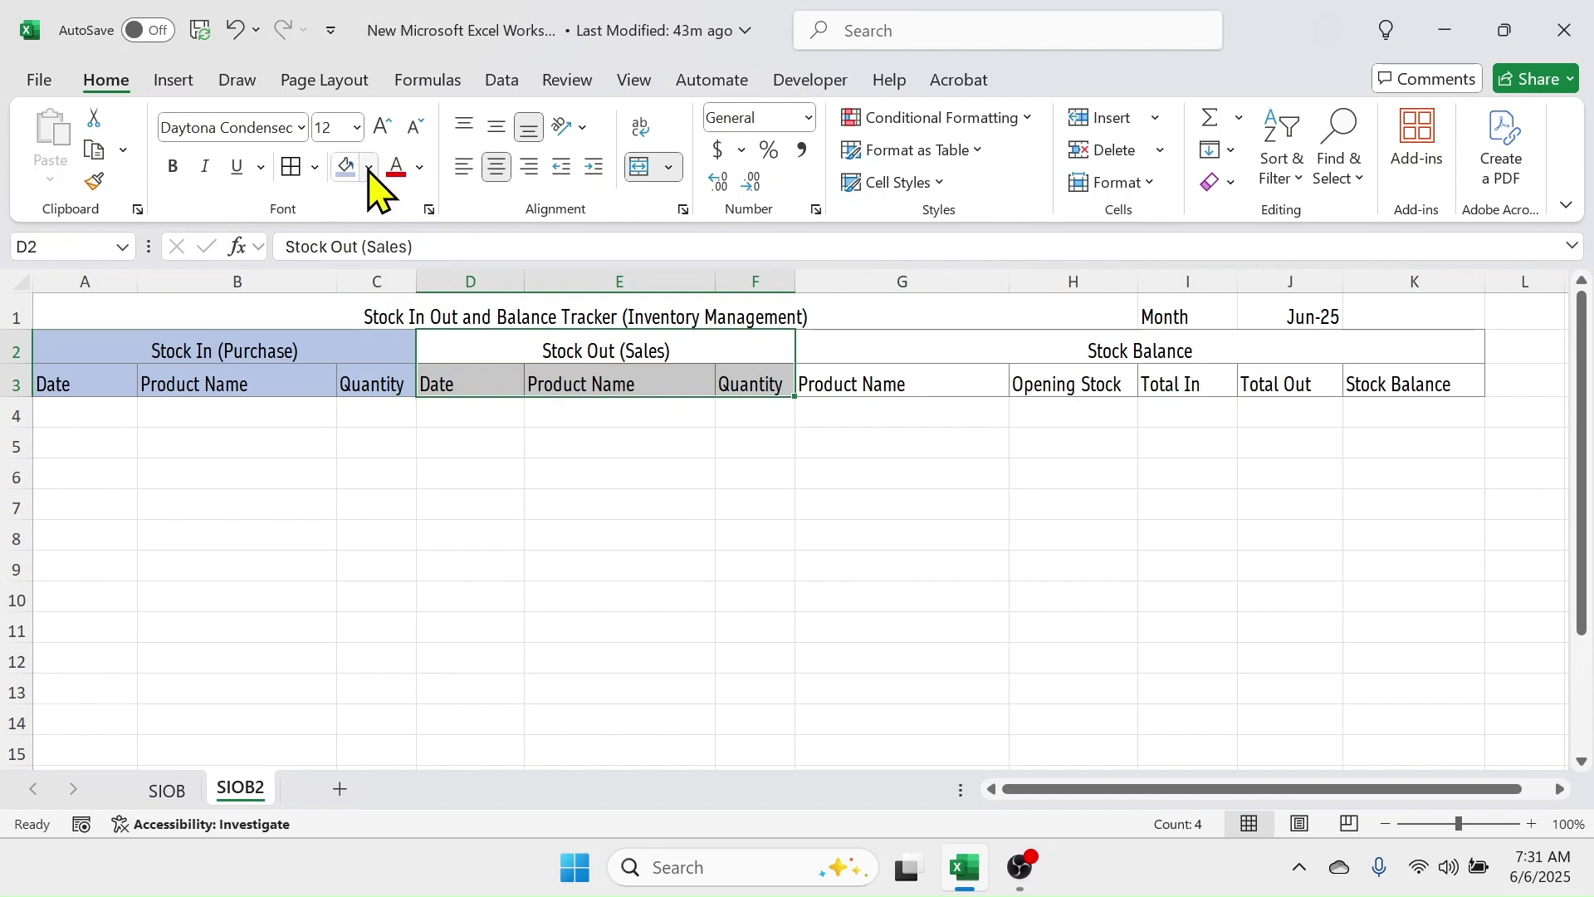
{"action": "left_click", "coordinate": [369, 166]}
- Fill the Stock Balance headers G2:K3 with a light green theme color
{"action": "left_click_drag", "start_coordinate": [1138, 349], "coordinate": [1185, 382]}
{"action": "left_click", "coordinate": [373, 167]}
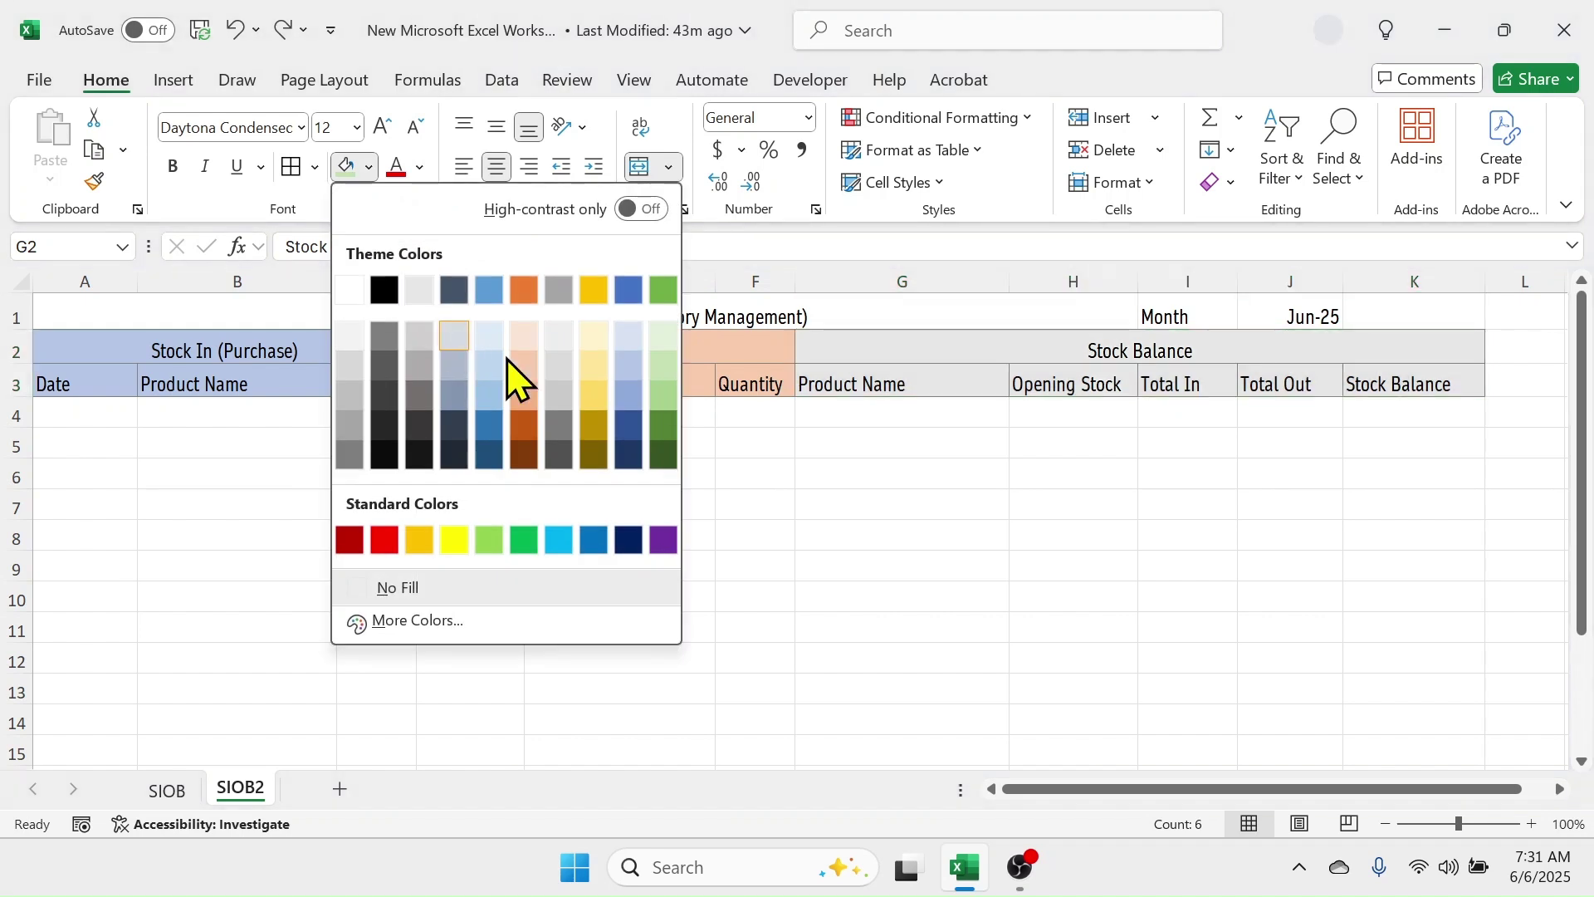
{"action": "left_click", "coordinate": [669, 392]}
{"action": "left_click", "coordinate": [786, 519]}
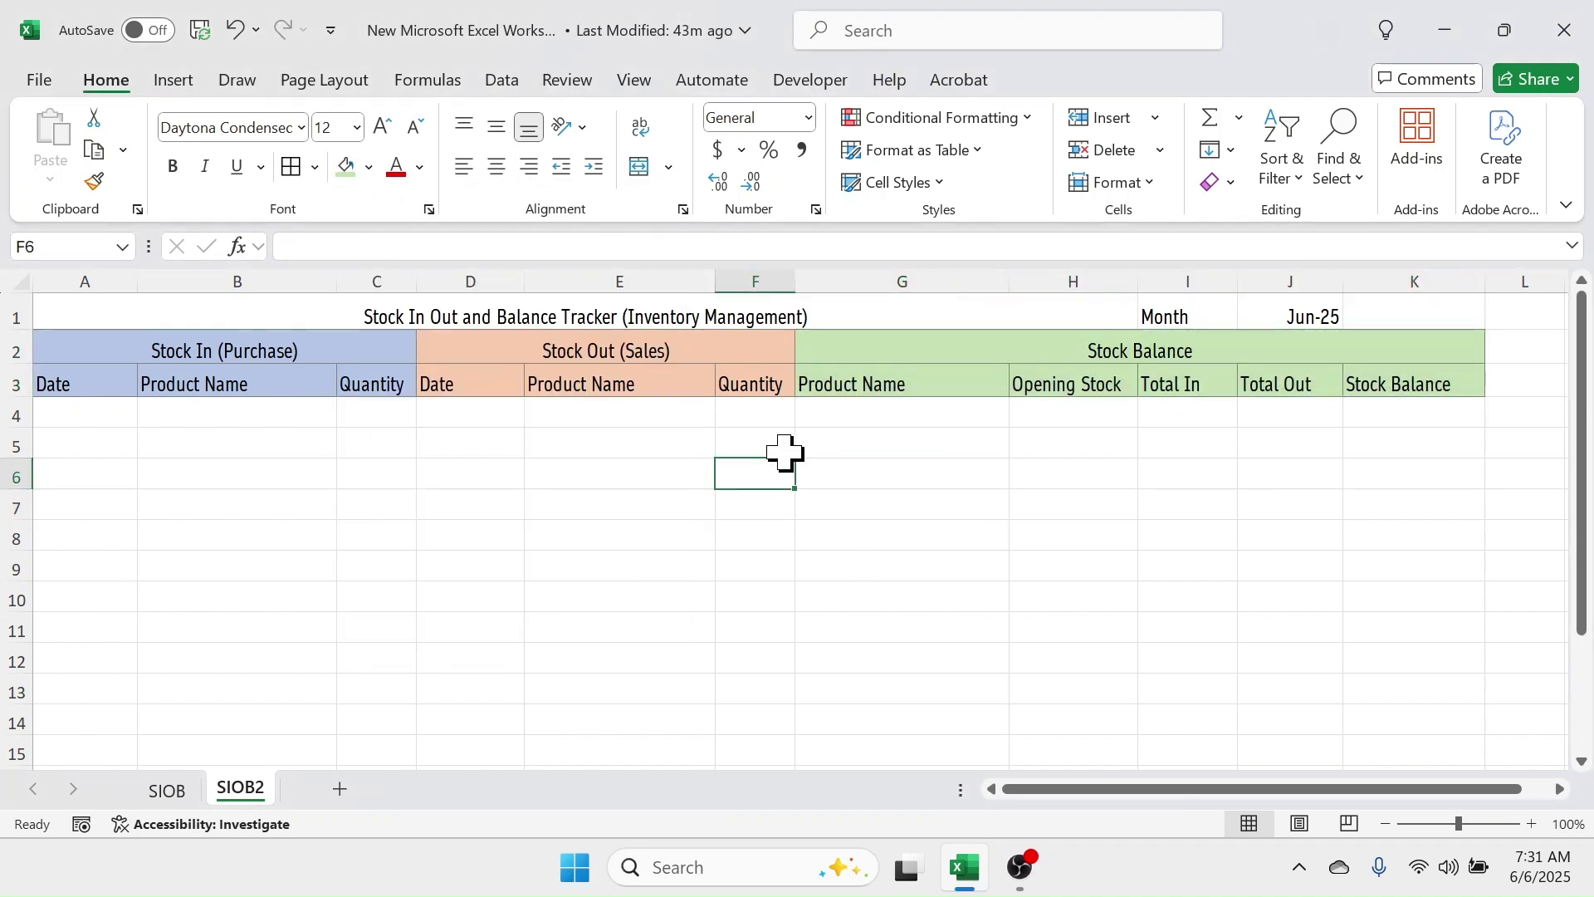
- Enlarge the title's font by three size increments and make row 1 slightly taller
{"action": "left_click", "coordinate": [551, 313]}
{"action": "key", "text": "ctrl+shift+period"}
{"action": "key", "text": "ctrl+shift+period"}
{"action": "key", "text": "ctrl+shift+period"}
{"action": "left_click_drag", "start_coordinate": [30, 330], "coordinate": [30, 341]}
{"action": "left_click", "coordinate": [901, 485]}
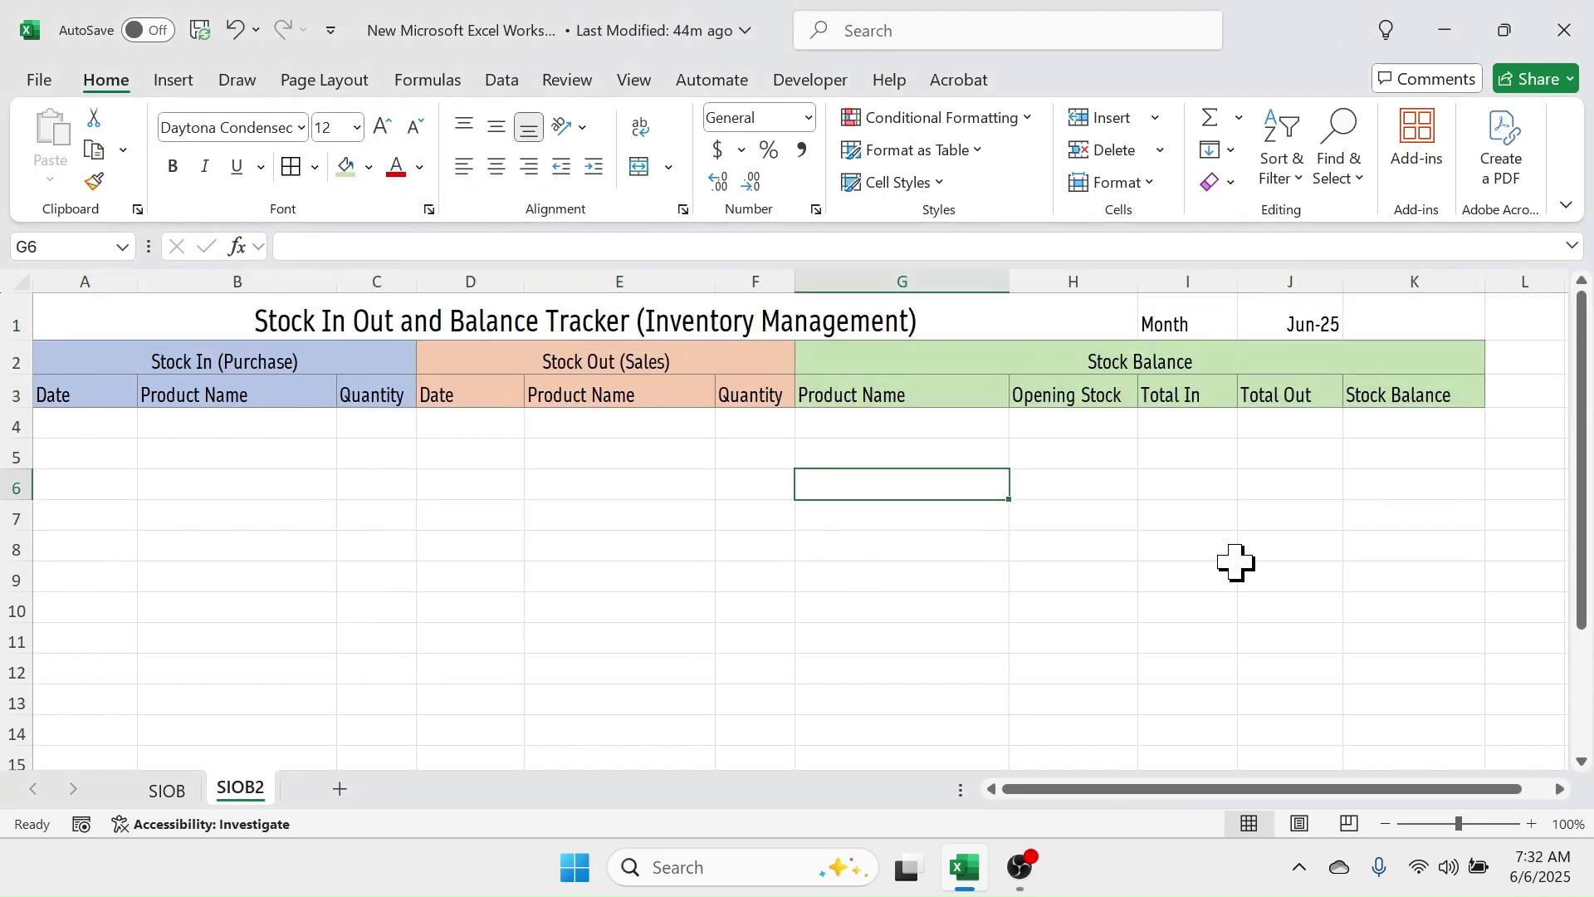
- List the products Television, Fan, Heater, Washing Machine and Rice Cooker in G4:G8 under Stock Balance
{"action": "left_click", "coordinate": [894, 430]}
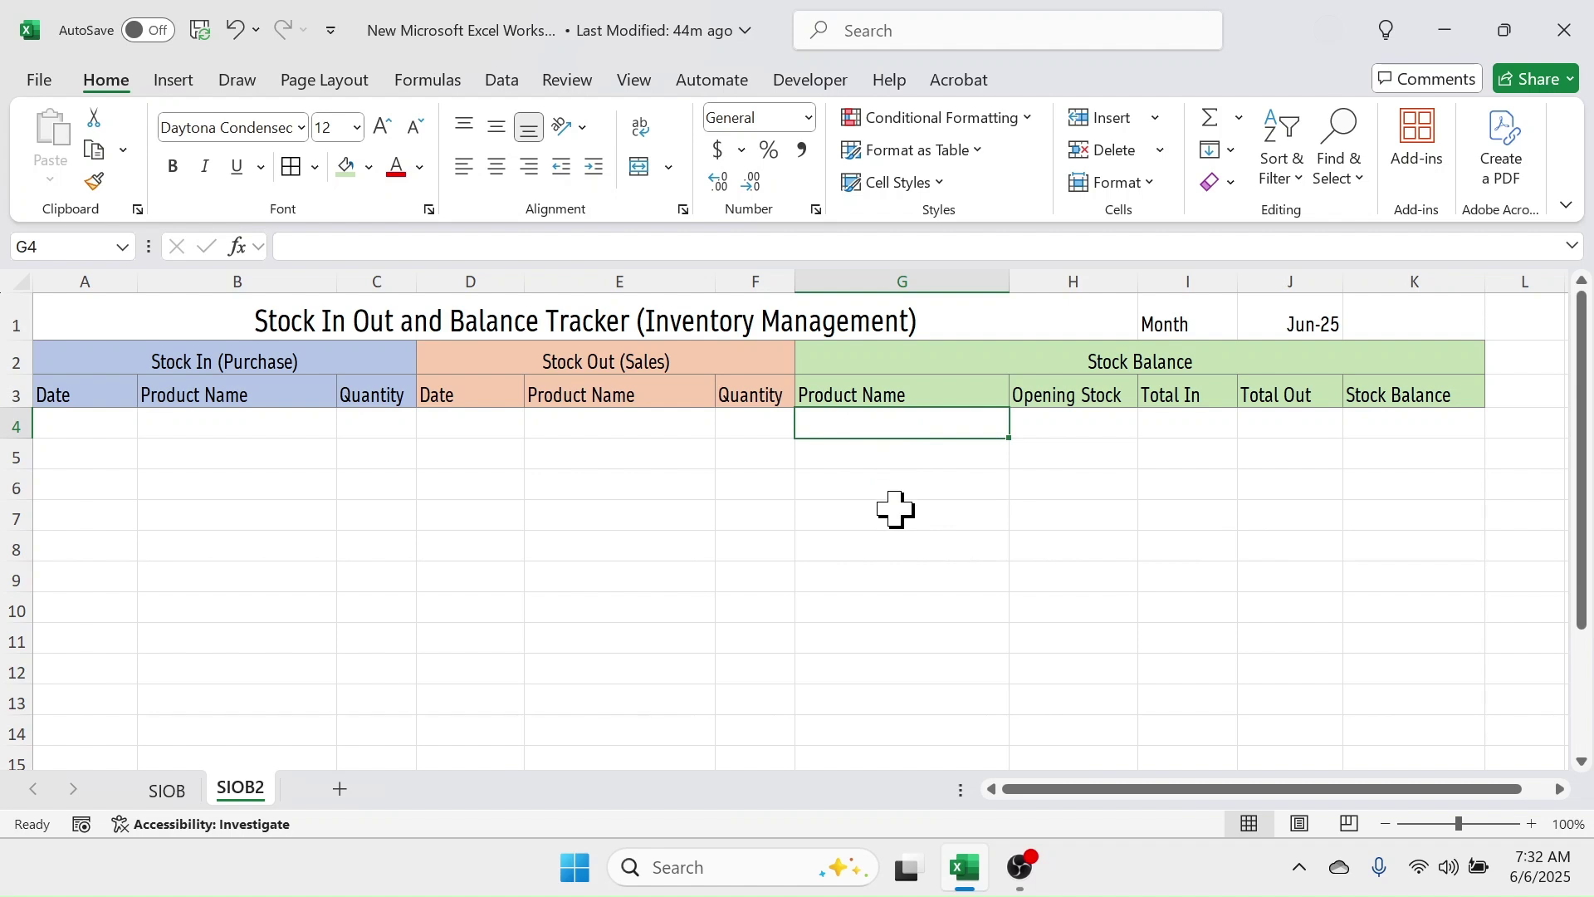
{"action": "type", "text": "Television"}
{"action": "key", "text": "Return"}
{"action": "type", "text": "Fan"}
{"action": "key", "text": "Return"}
{"action": "type", "text": "Heater"}
{"action": "key", "text": "Return"}
{"action": "type", "text": "Washing Machine"}
{"action": "key", "text": "Return"}
{"action": "type", "text": "Rice Cooker"}
{"action": "key", "text": "Return"}
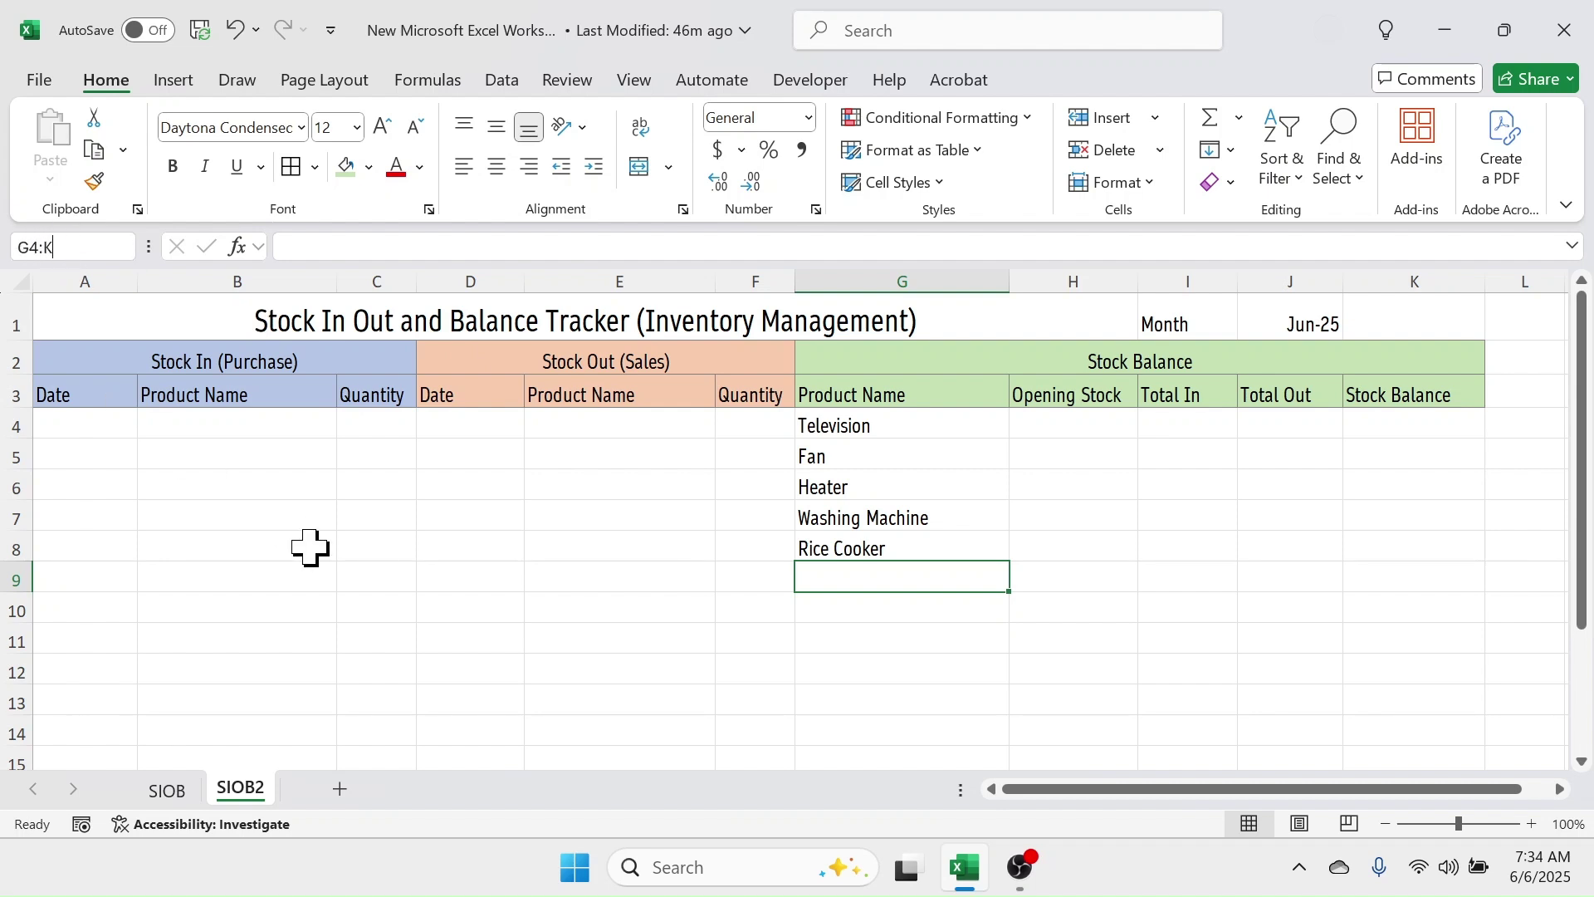
- Start a formula-based conditional formatting rule for G4:K100 using the formula =$G4<>""
{"action": "type", "text": "G4:K100"}
{"action": "key", "text": "Return"}
{"action": "scroll", "coordinate": [402, 523], "scroll_direction": "down", "scroll_amount": 1}
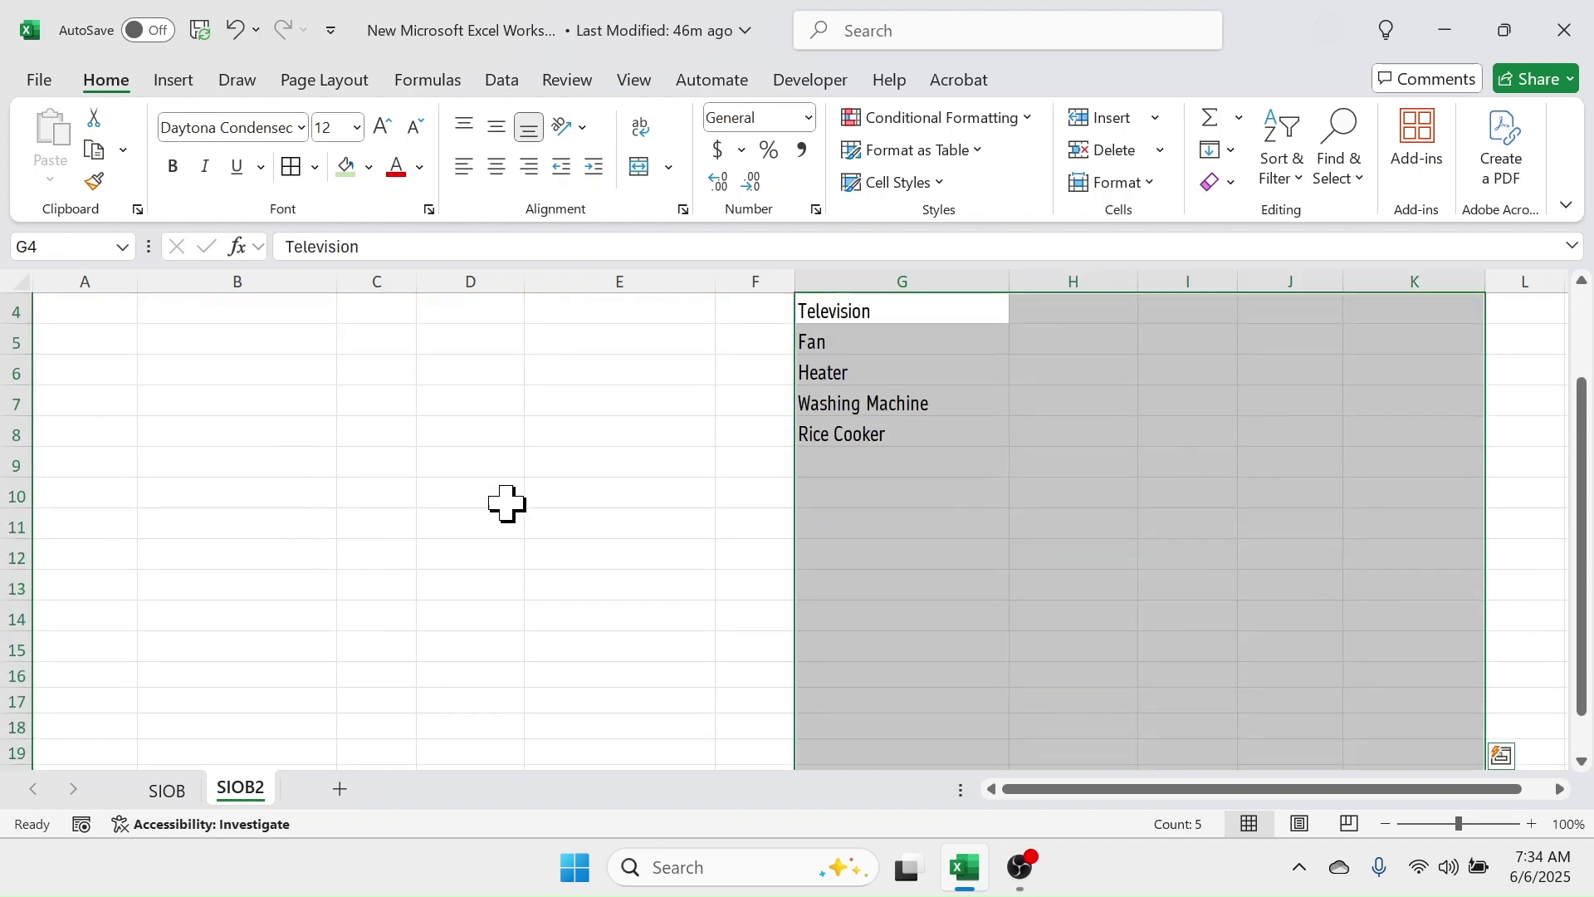
{"action": "scroll", "coordinate": [922, 490], "scroll_direction": "up", "scroll_amount": 1}
{"action": "scroll", "coordinate": [921, 490], "scroll_direction": "up", "scroll_amount": 1}
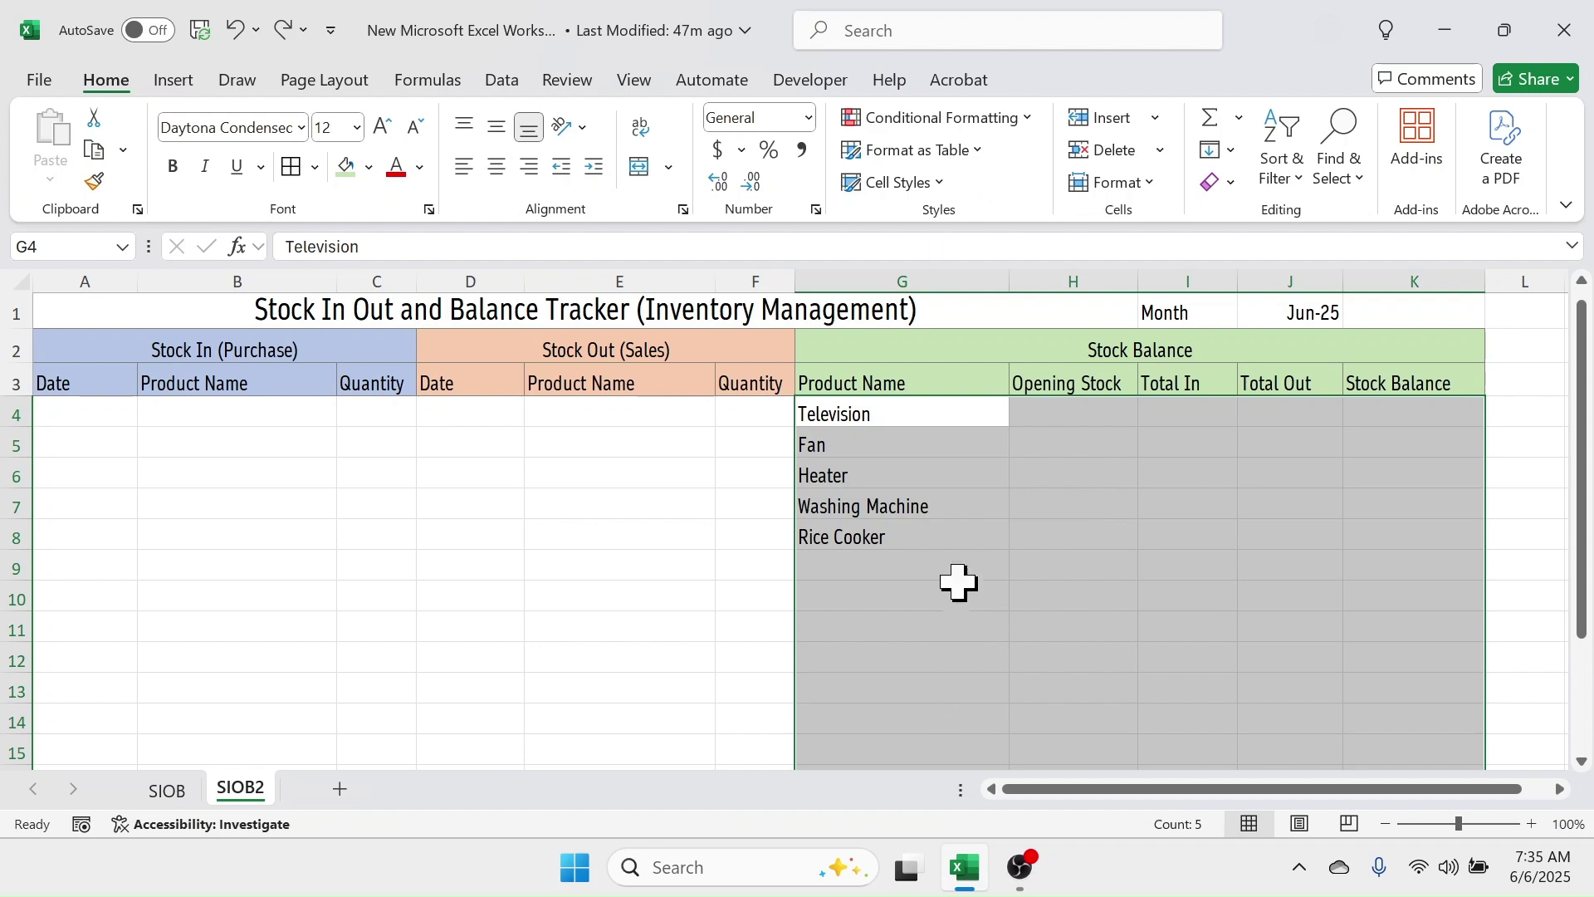
{"action": "left_click", "coordinate": [1021, 120]}
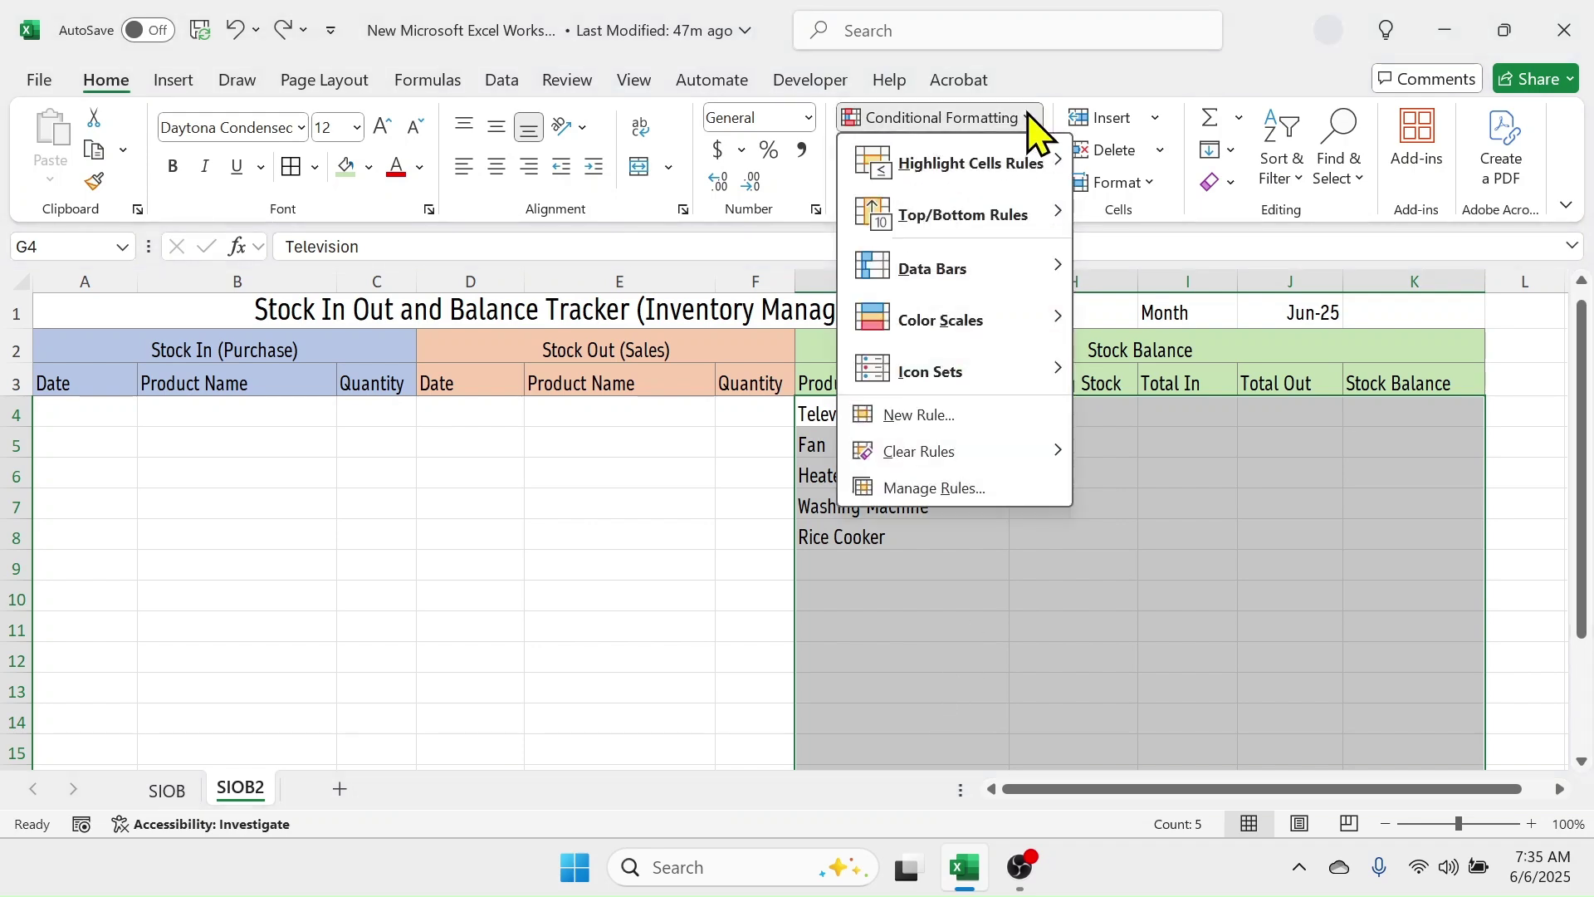
{"action": "left_click", "coordinate": [917, 417]}
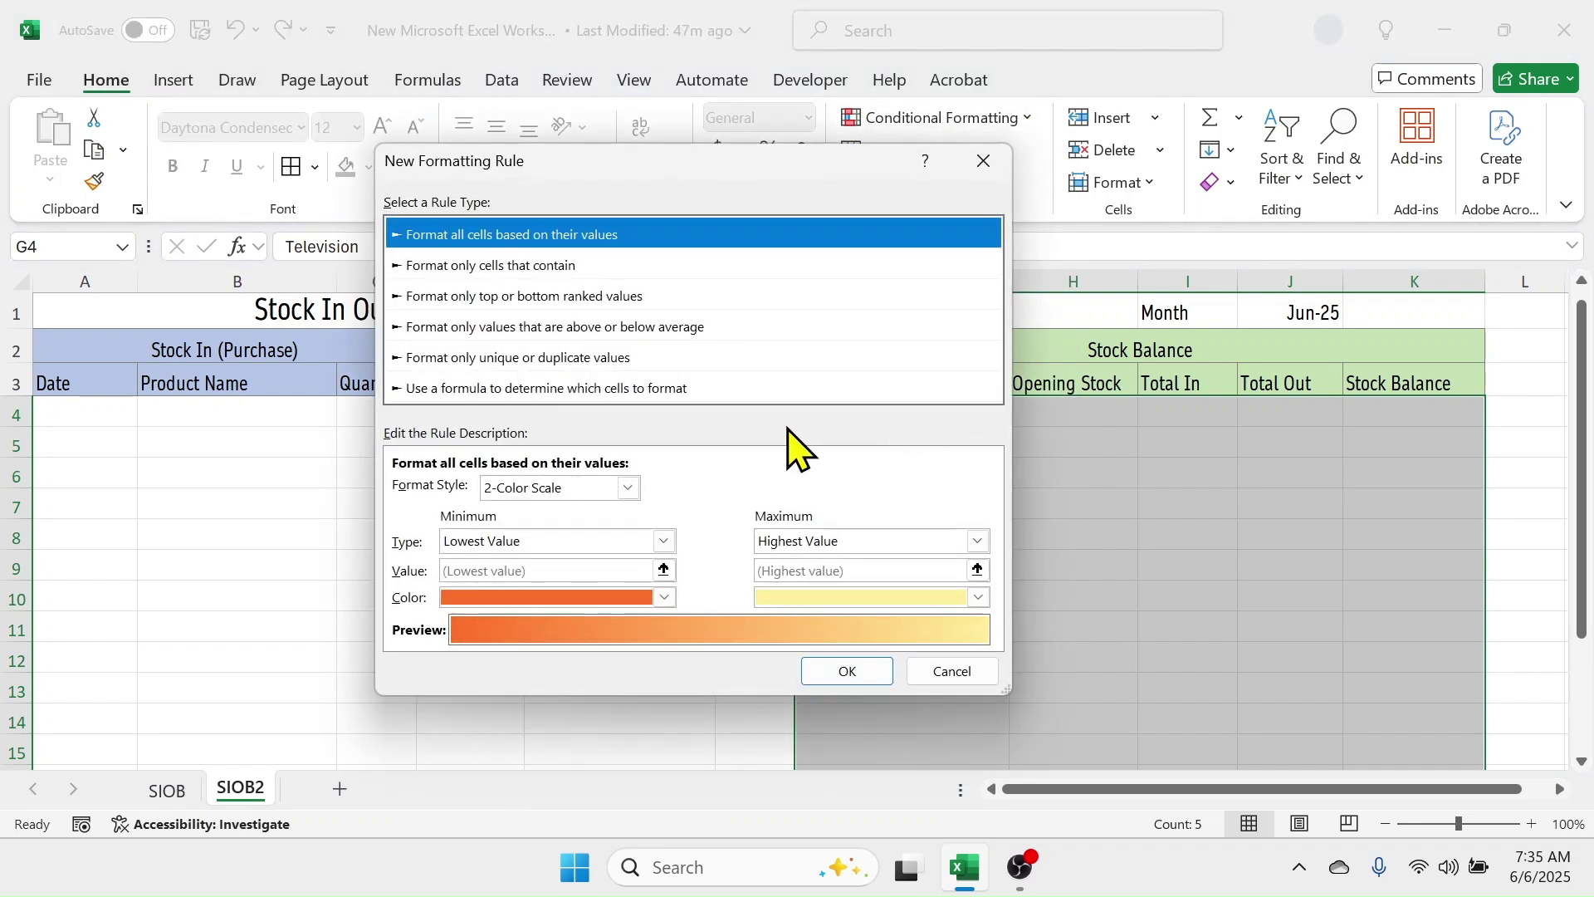
{"action": "left_click", "coordinate": [547, 389]}
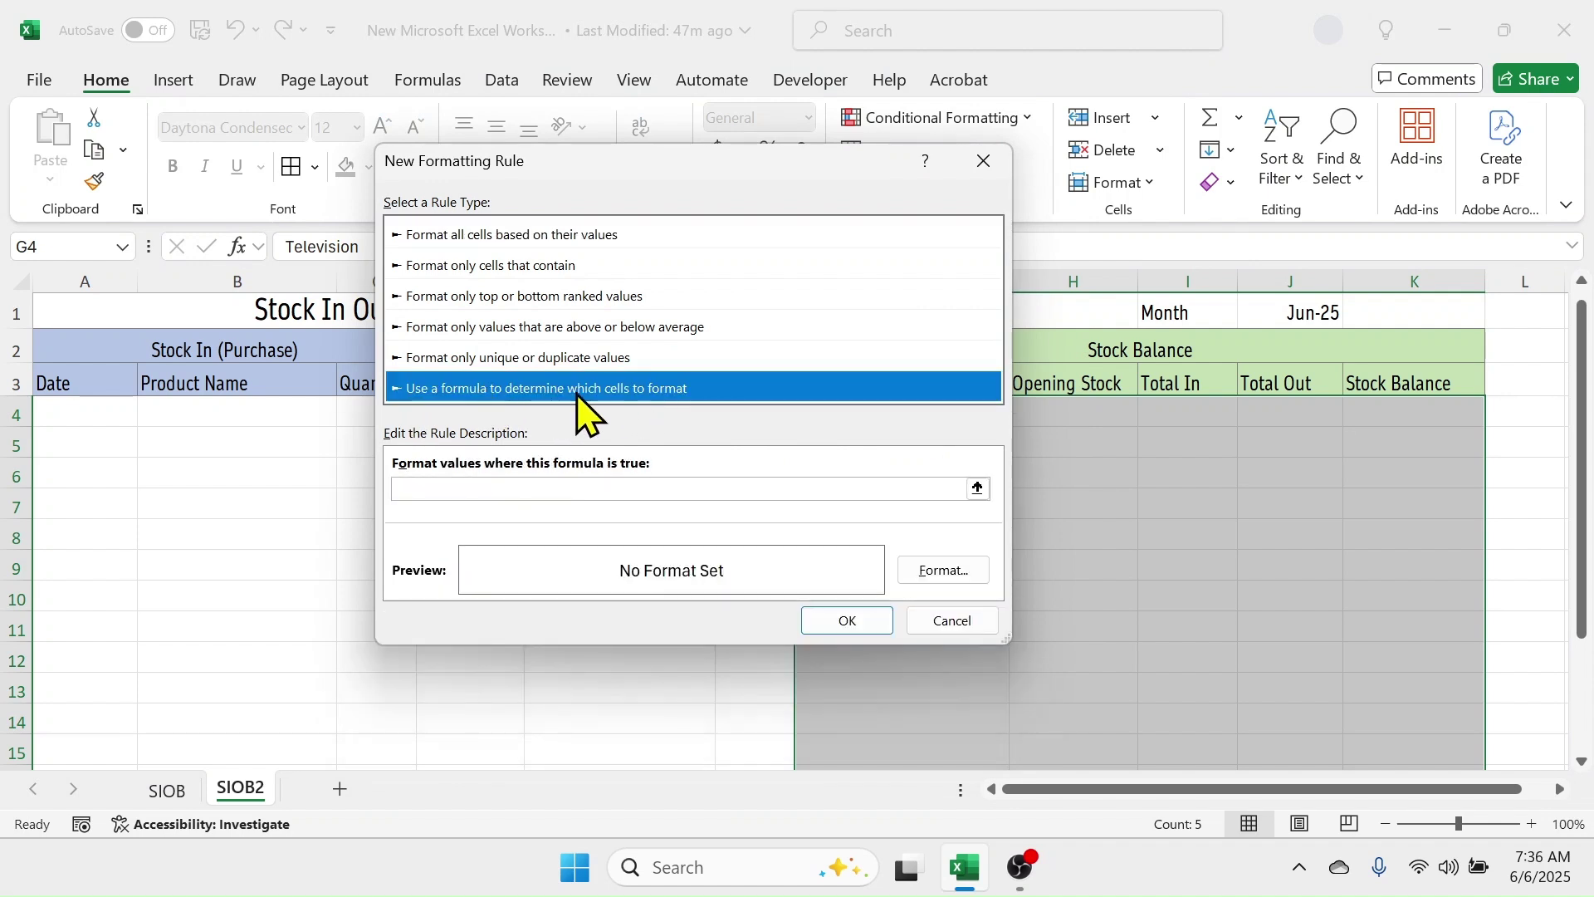
{"action": "left_click", "coordinate": [423, 488]}
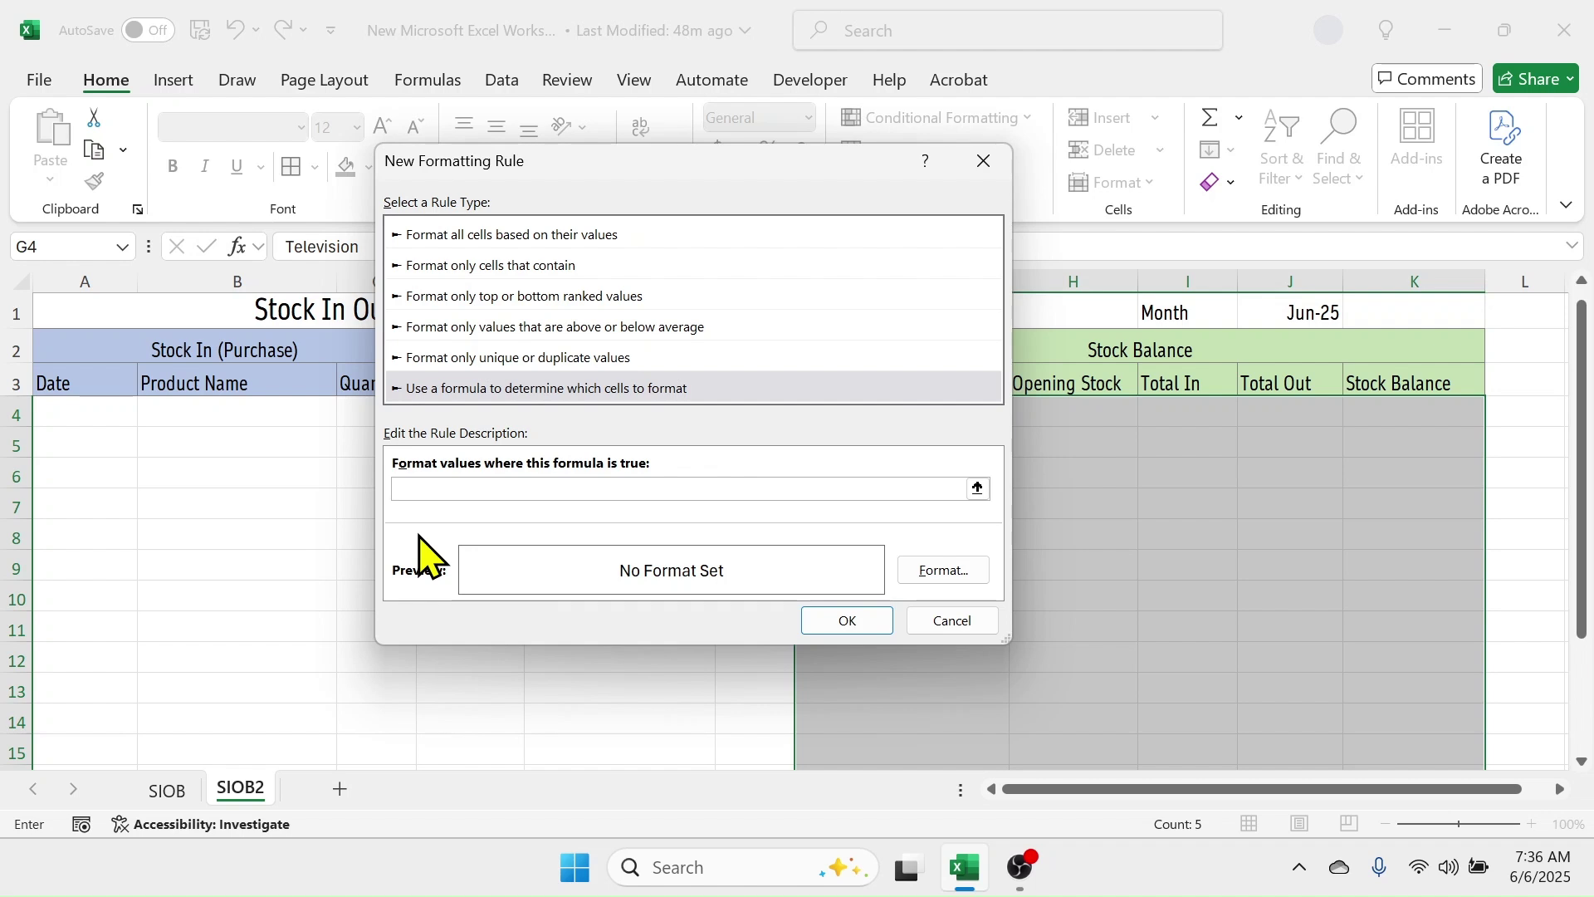
{"action": "type", "text": "=$G4<>\""}
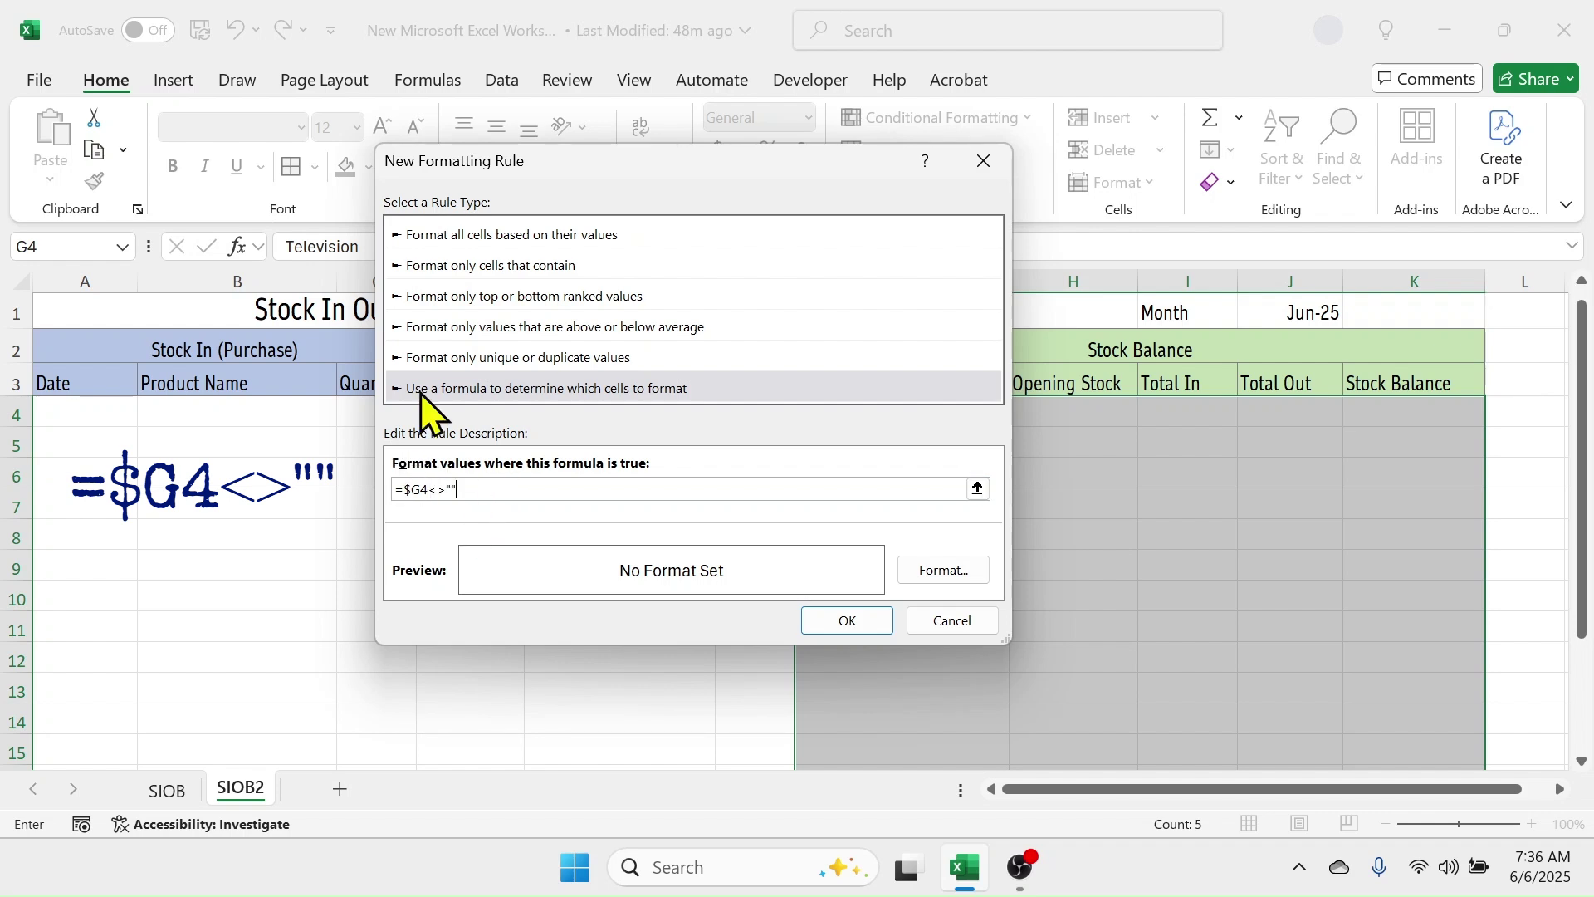
- Give the Stock Balance rule a dark gray outline border and apply it to the selected cells
{"action": "left_click", "coordinate": [933, 576]}
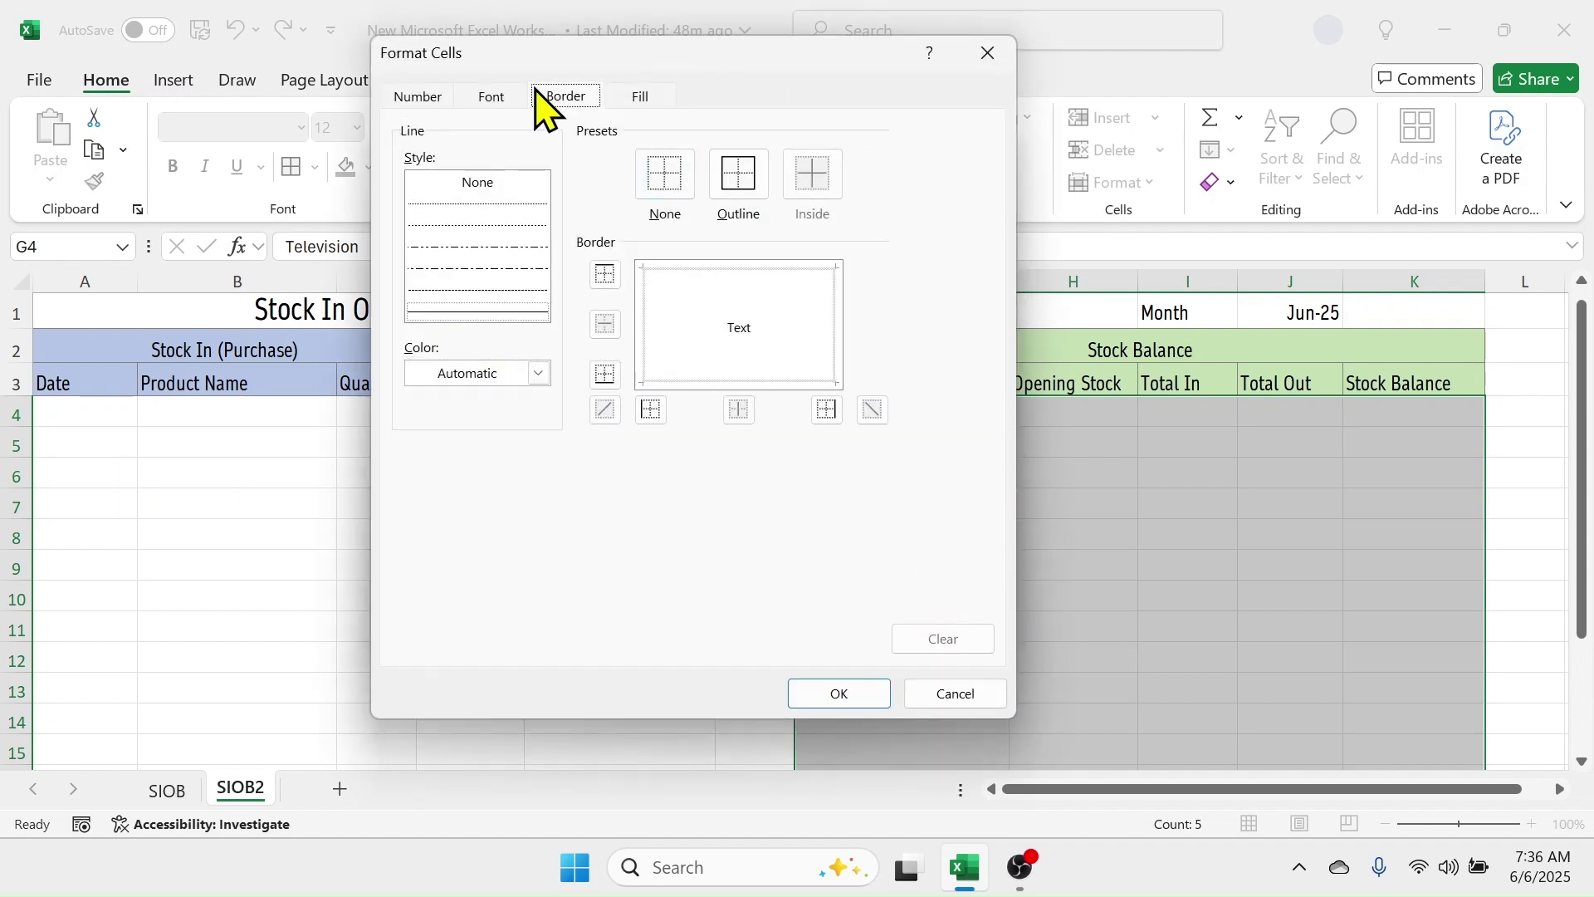
{"action": "left_click", "coordinate": [538, 374]}
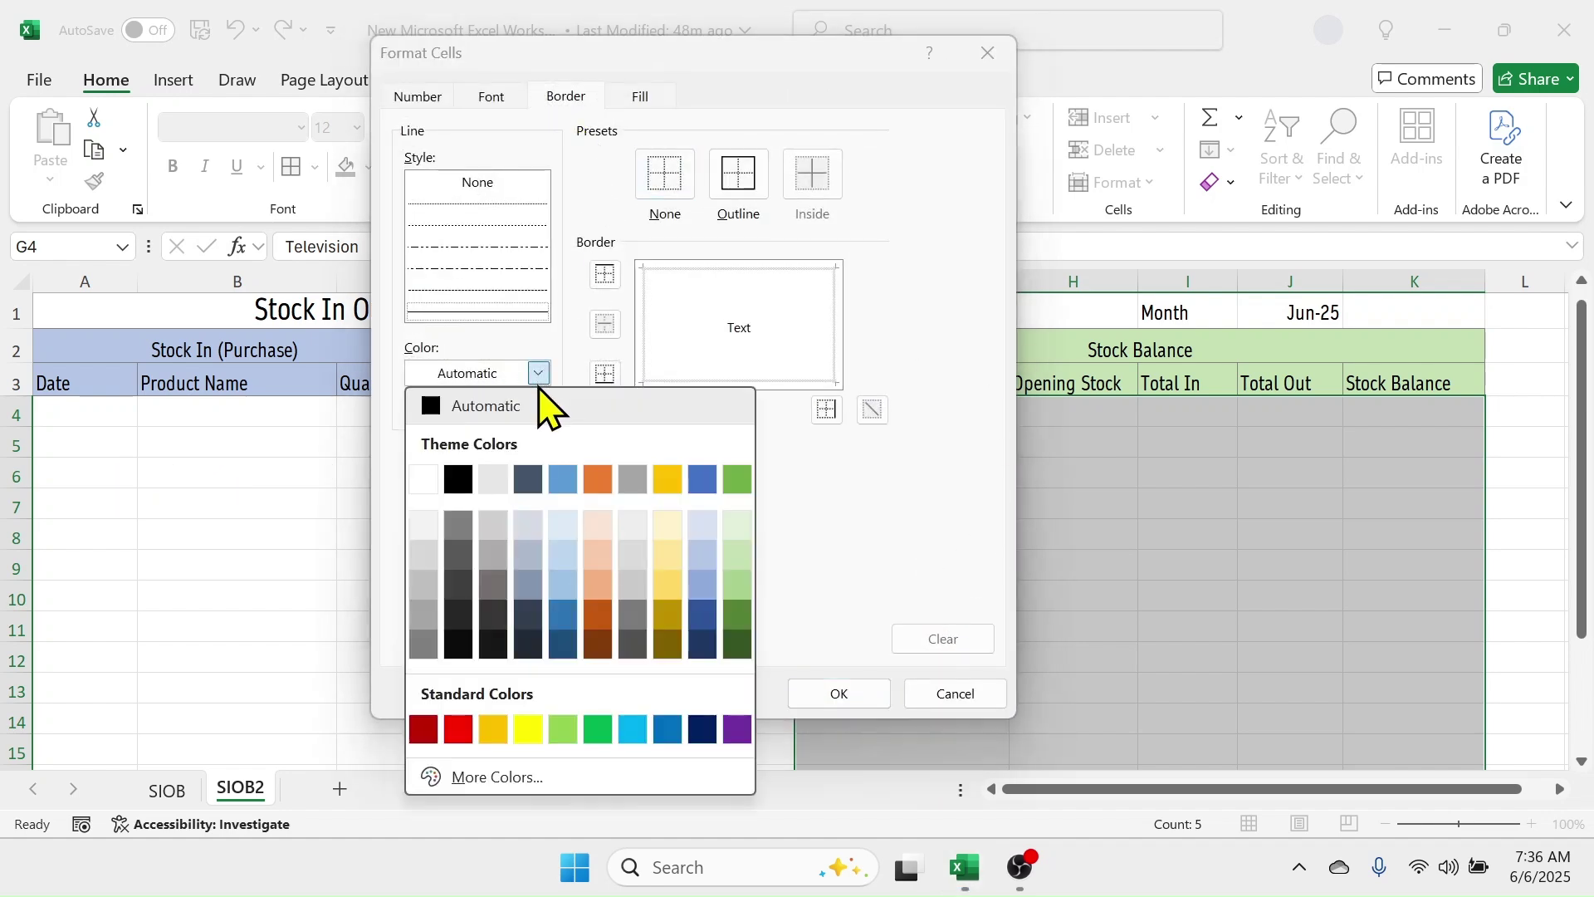
{"action": "left_click", "coordinate": [422, 648]}
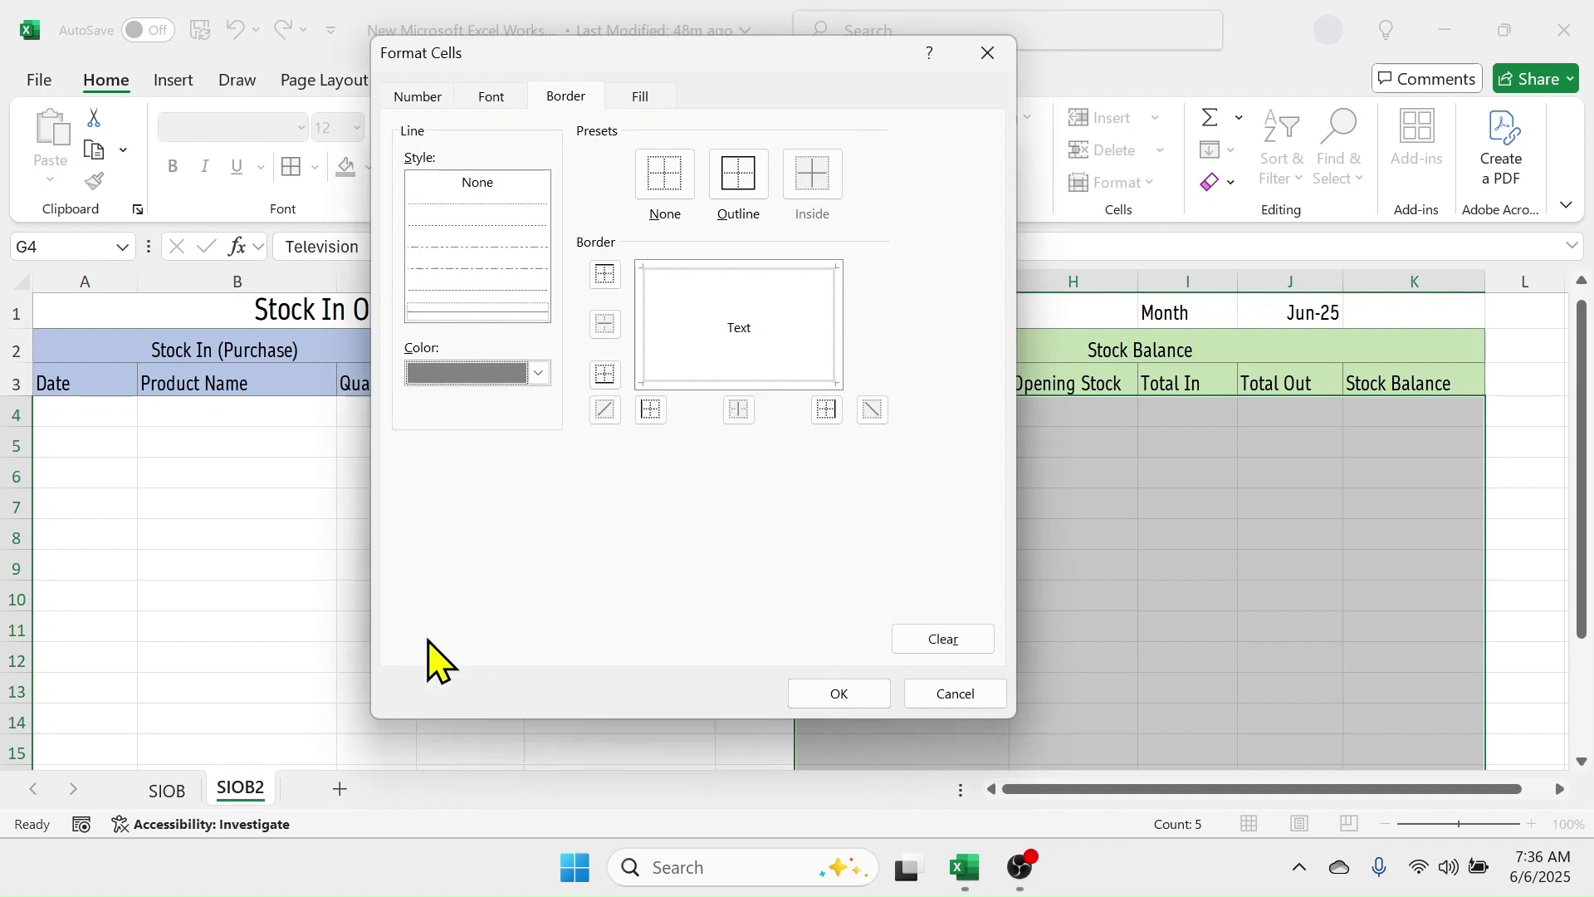
{"action": "left_click", "coordinate": [741, 188]}
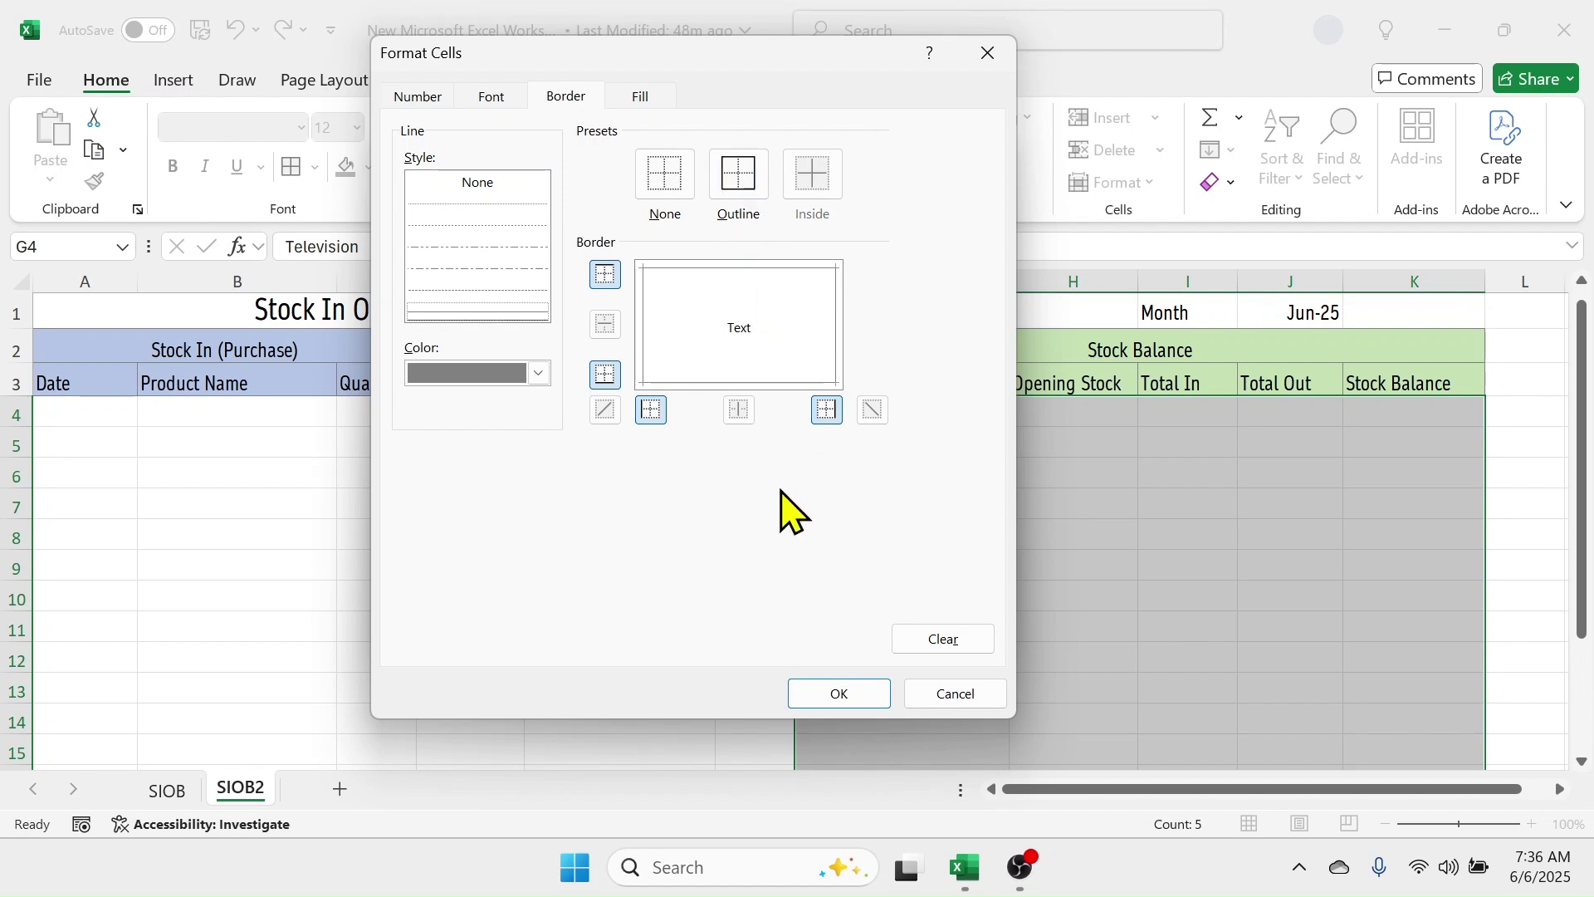
{"action": "left_click", "coordinate": [840, 695]}
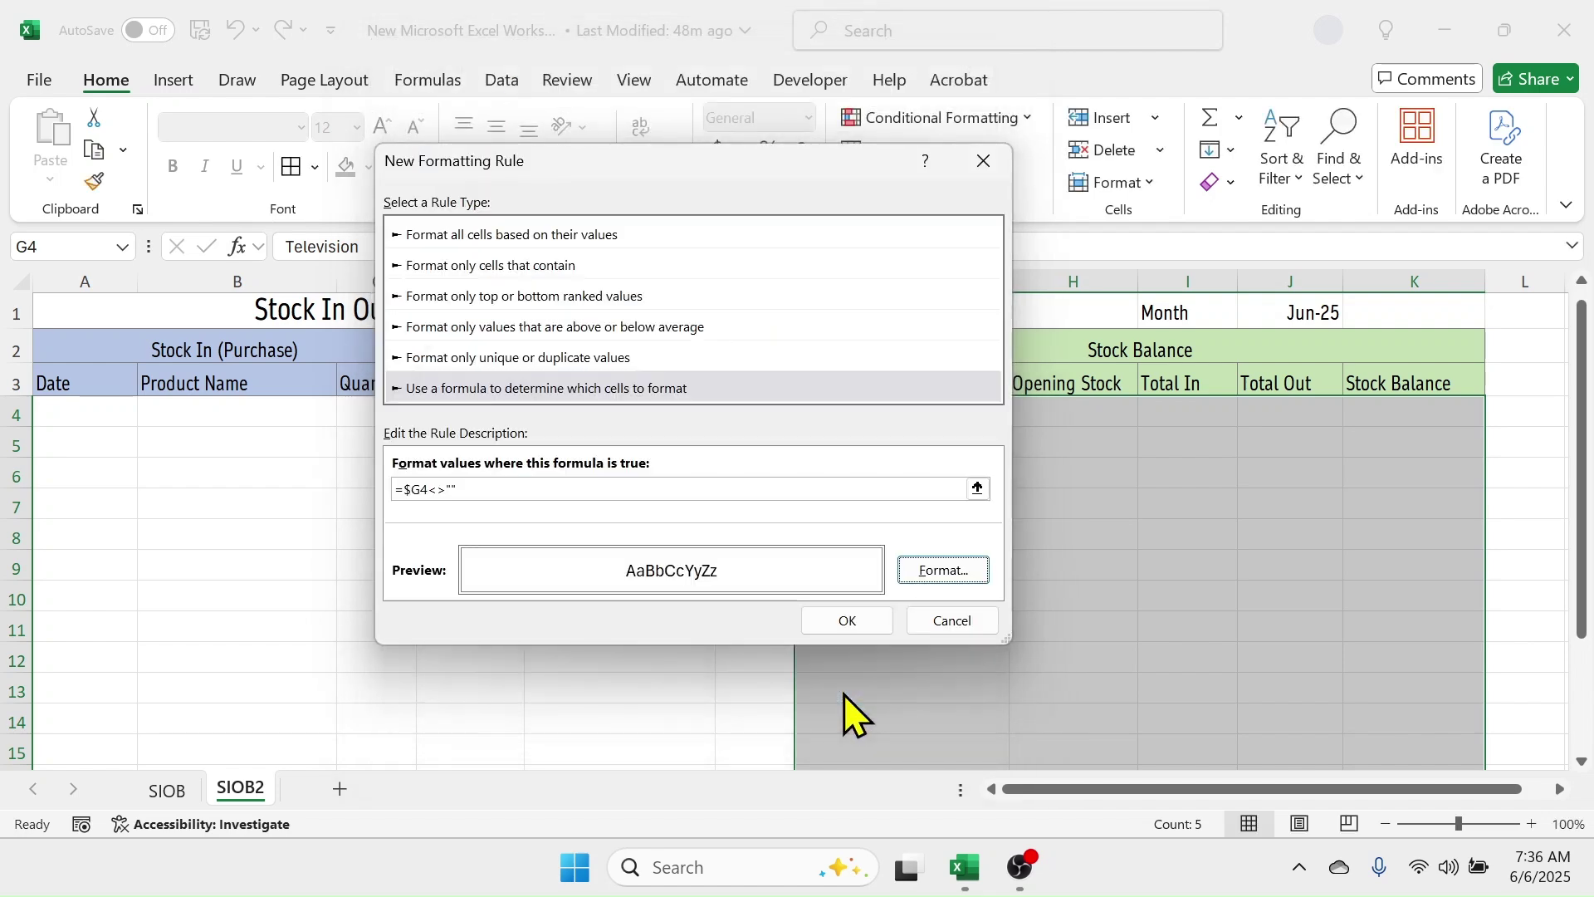
{"action": "left_click", "coordinate": [863, 628]}
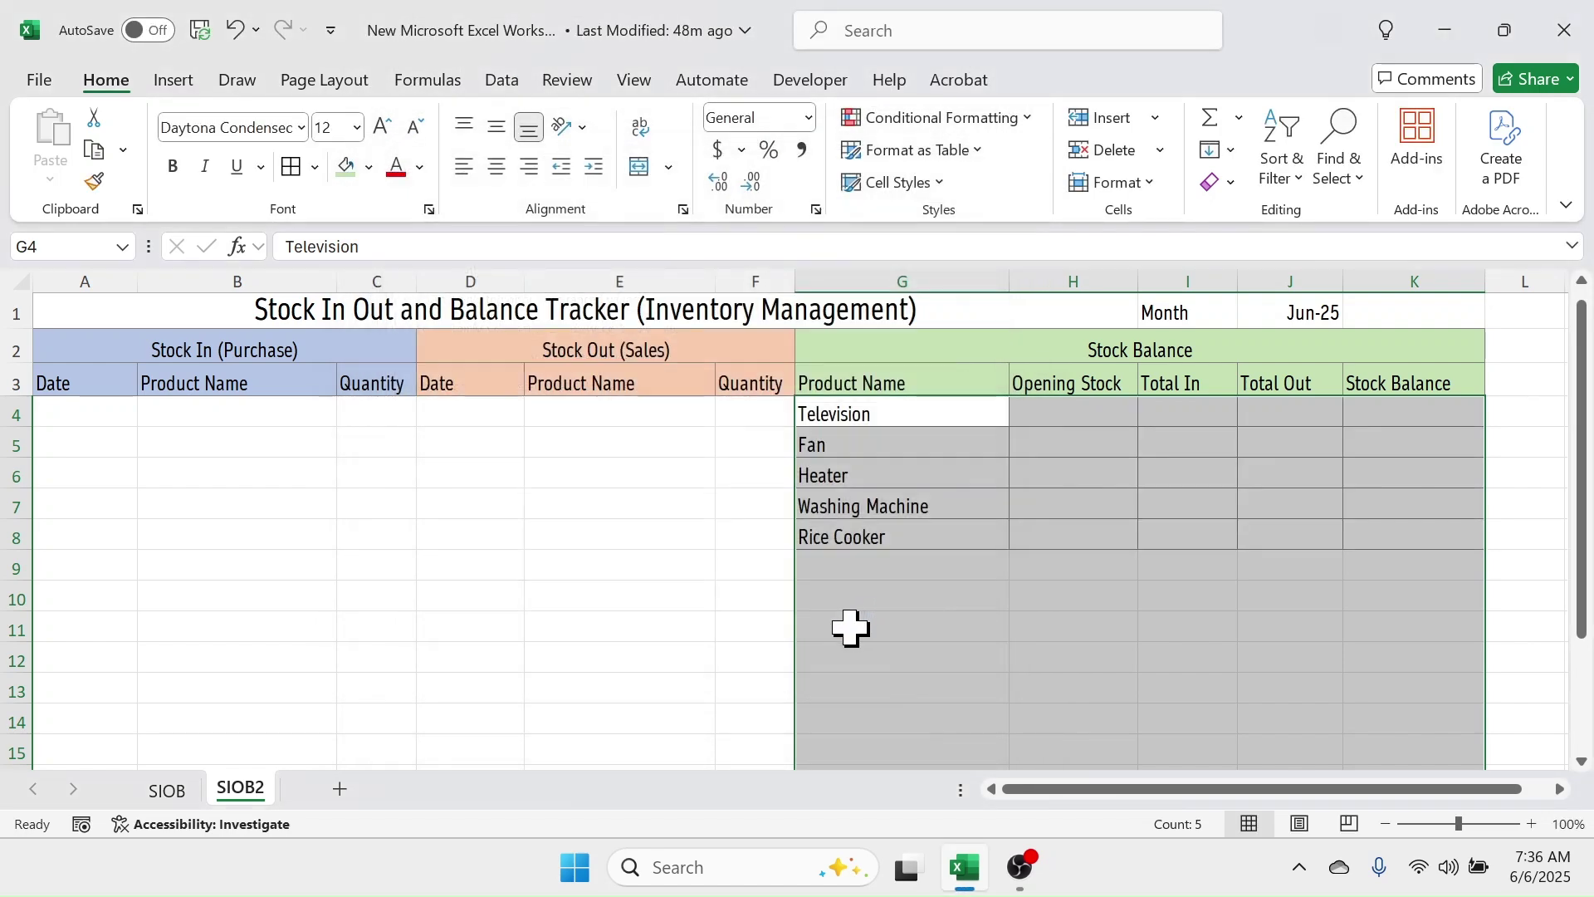
{"action": "left_click", "coordinate": [1056, 480]}
- Add Refrigerator in G9 at the end of the Stock Balance product list
{"action": "left_click_drag", "start_coordinate": [899, 413], "coordinate": [895, 537]}
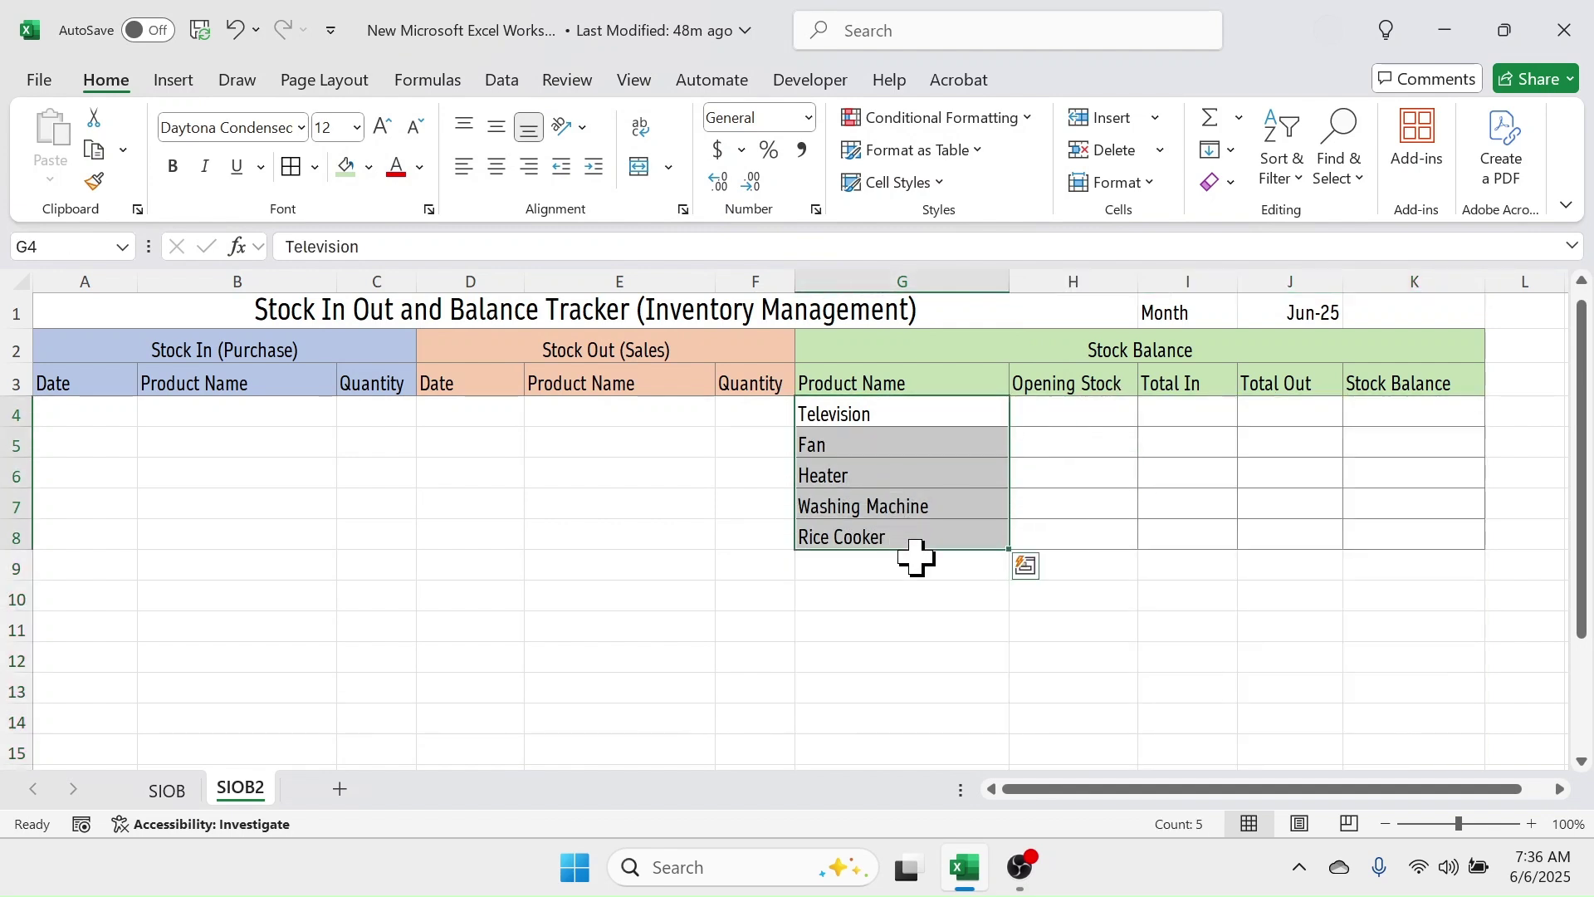
{"action": "left_click", "coordinate": [888, 574]}
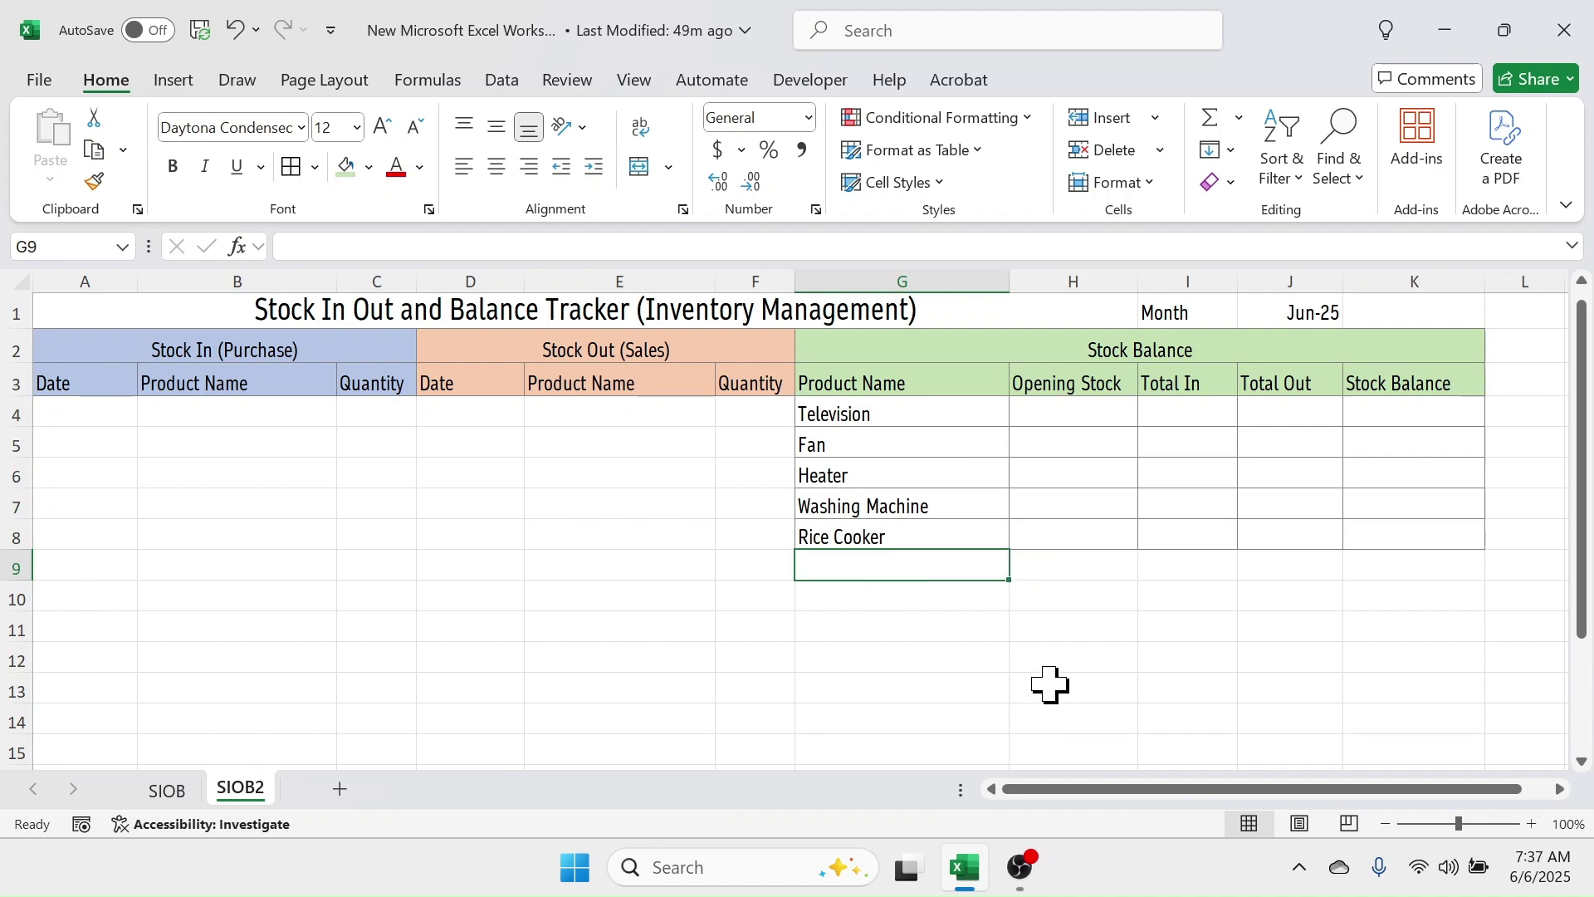
{"action": "type", "text": "Refrigerator"}
{"action": "key", "text": "Return"}
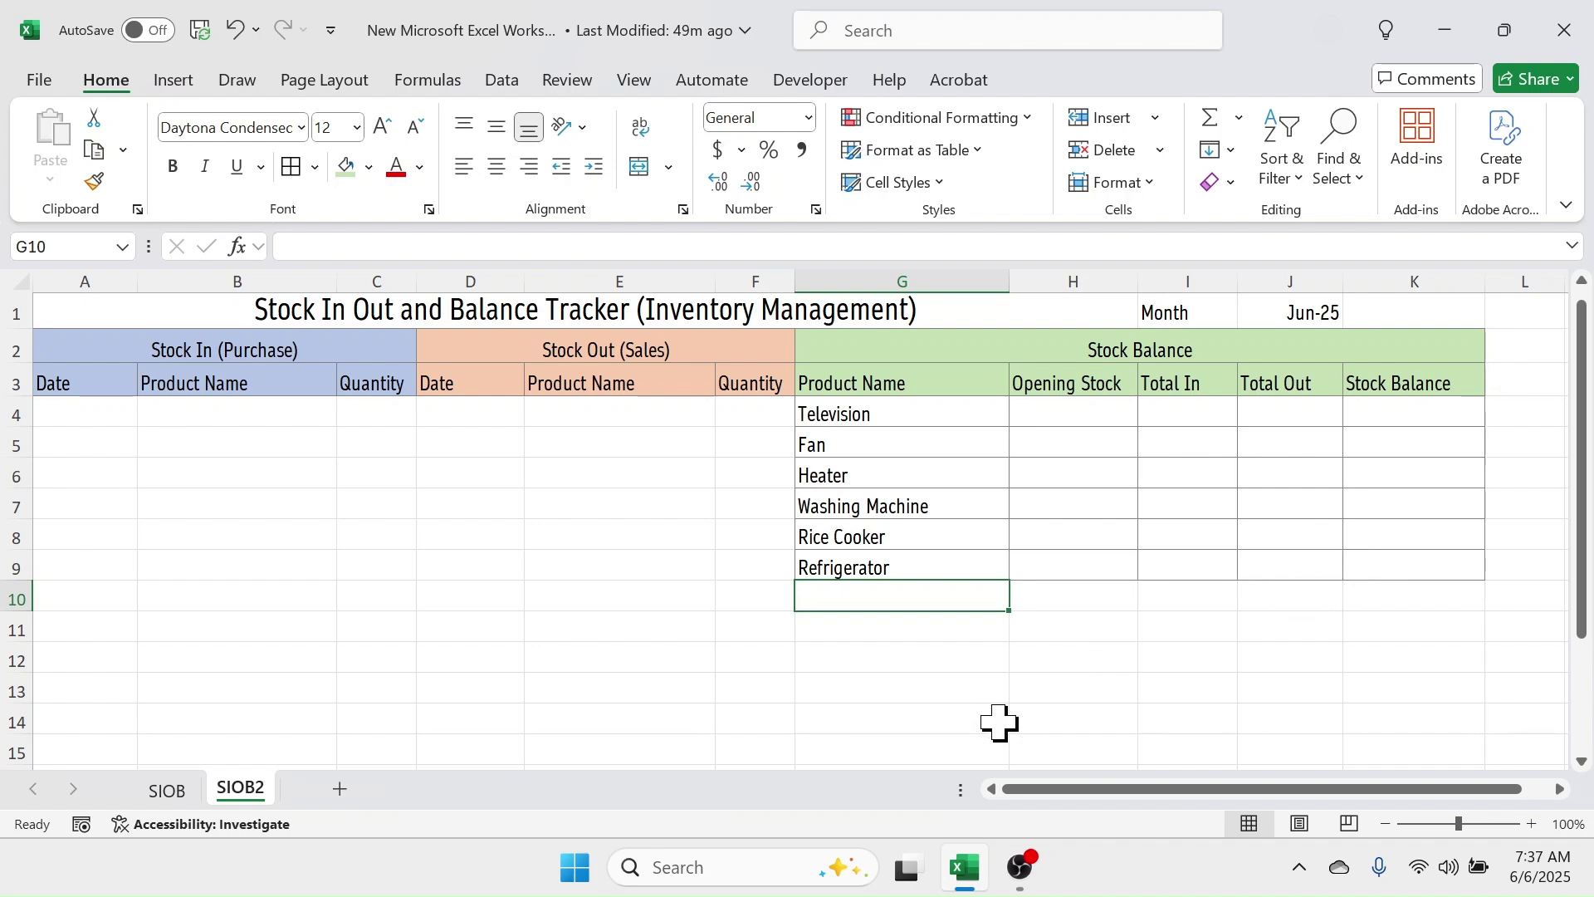
- Start a formula-based conditional formatting rule for A4:C1000 using the formula =$A4<>""
{"action": "left_click", "coordinate": [85, 413]}
{"action": "left_click", "coordinate": [71, 247]}
{"action": "type", "text": "A"}
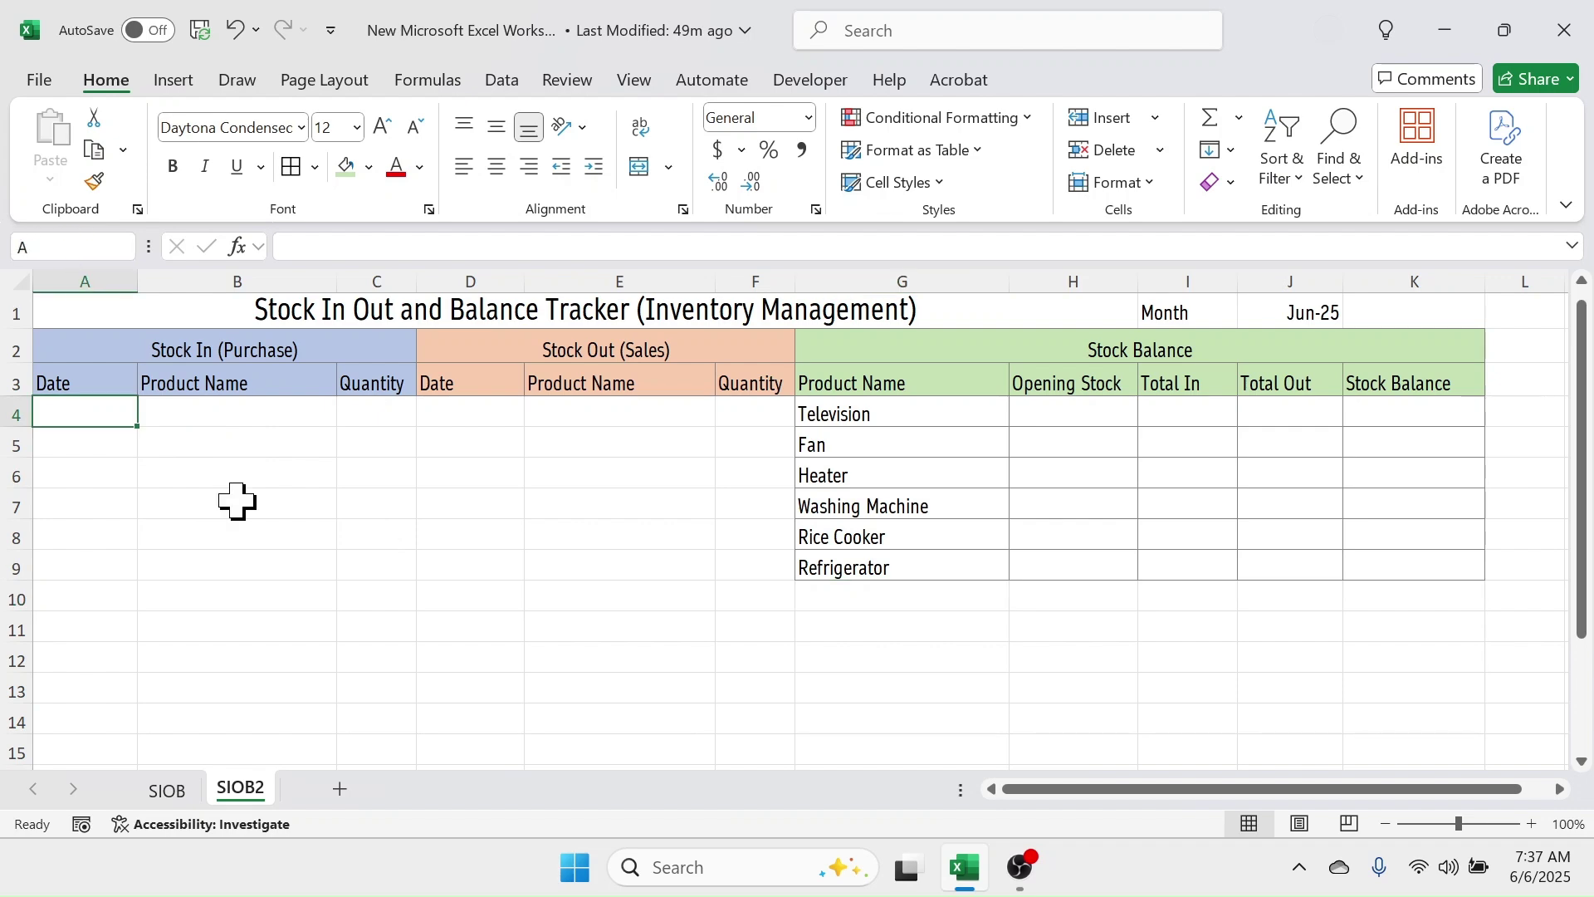
{"action": "type", "text": "4:C1000"}
{"action": "key", "text": "Return"}
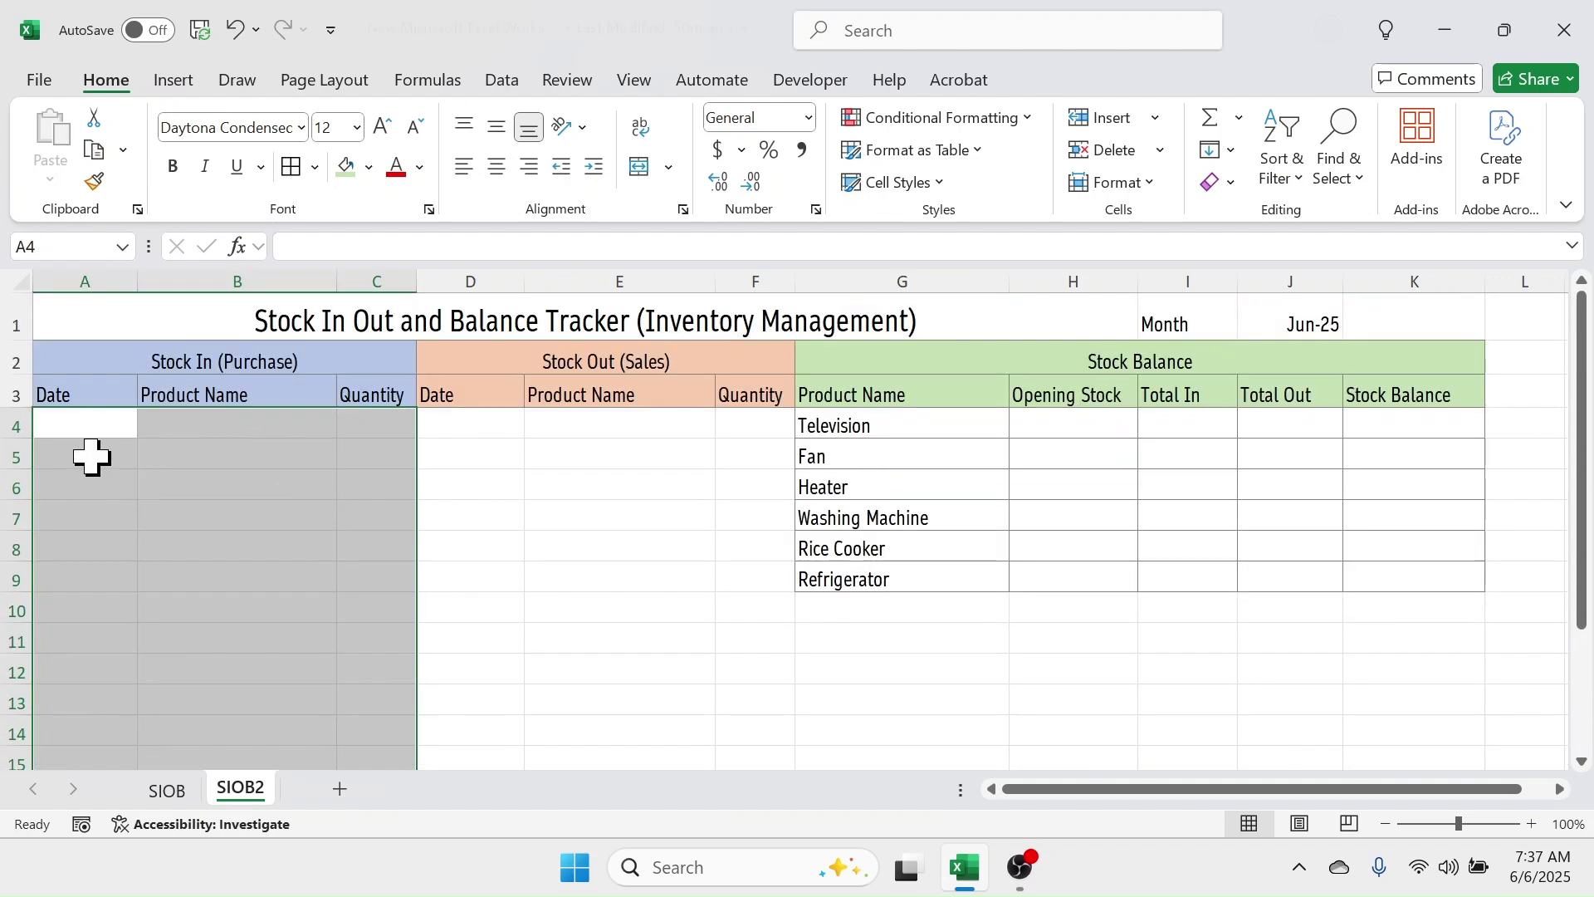
{"action": "left_click", "coordinate": [936, 117]}
{"action": "left_click", "coordinate": [919, 415]}
{"action": "left_click", "coordinate": [481, 364]}
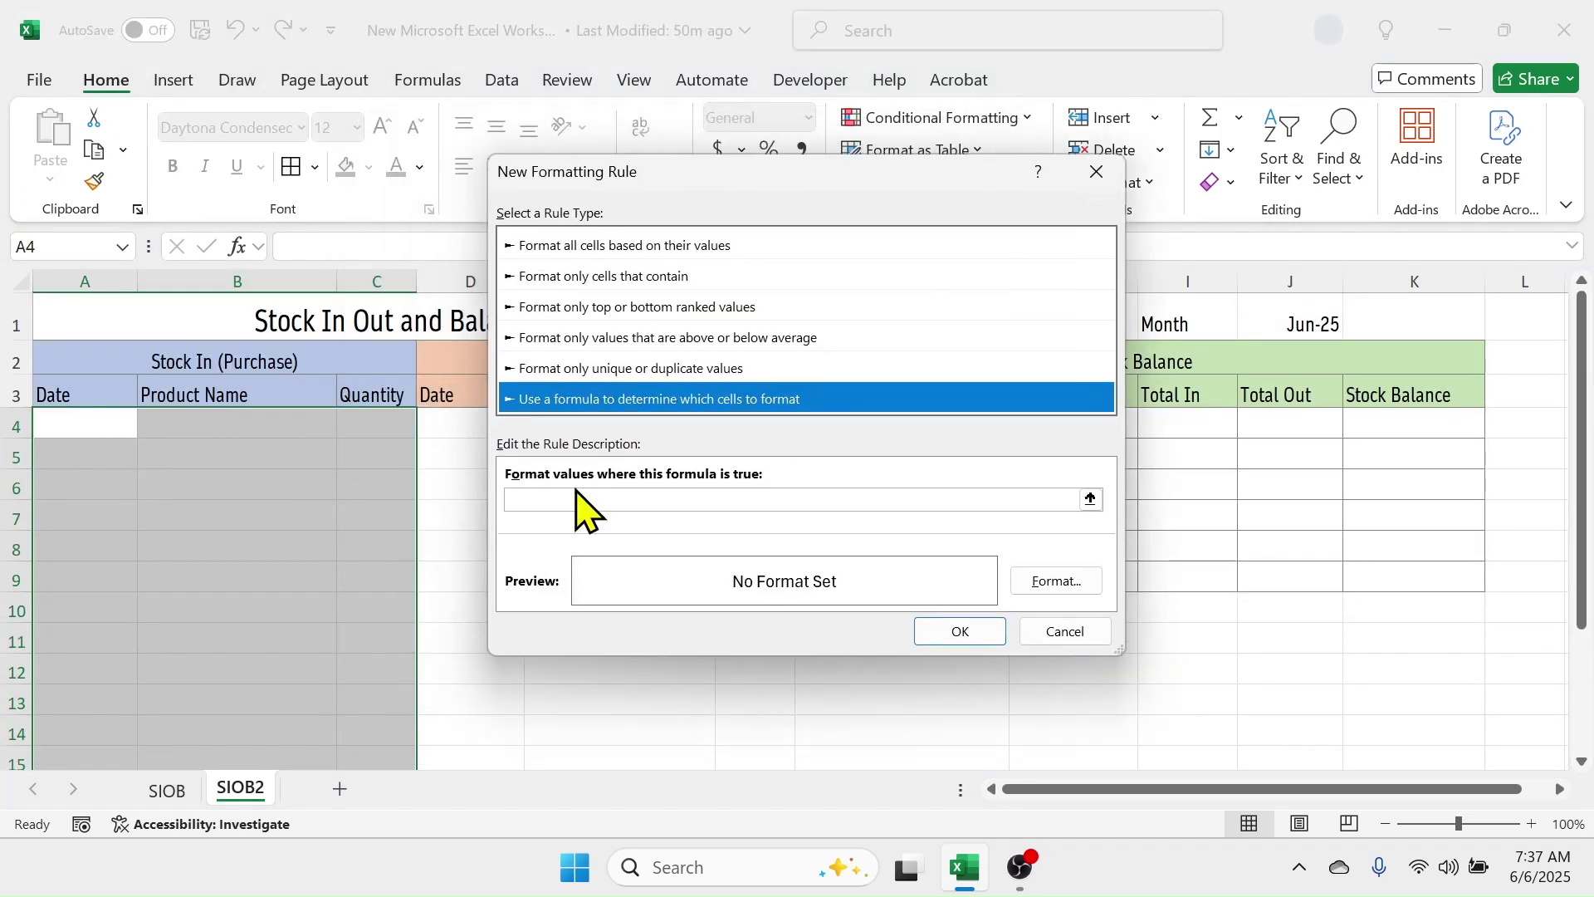
{"action": "left_click", "coordinate": [706, 499]}
{"action": "type", "text": "=$A4<>\""}
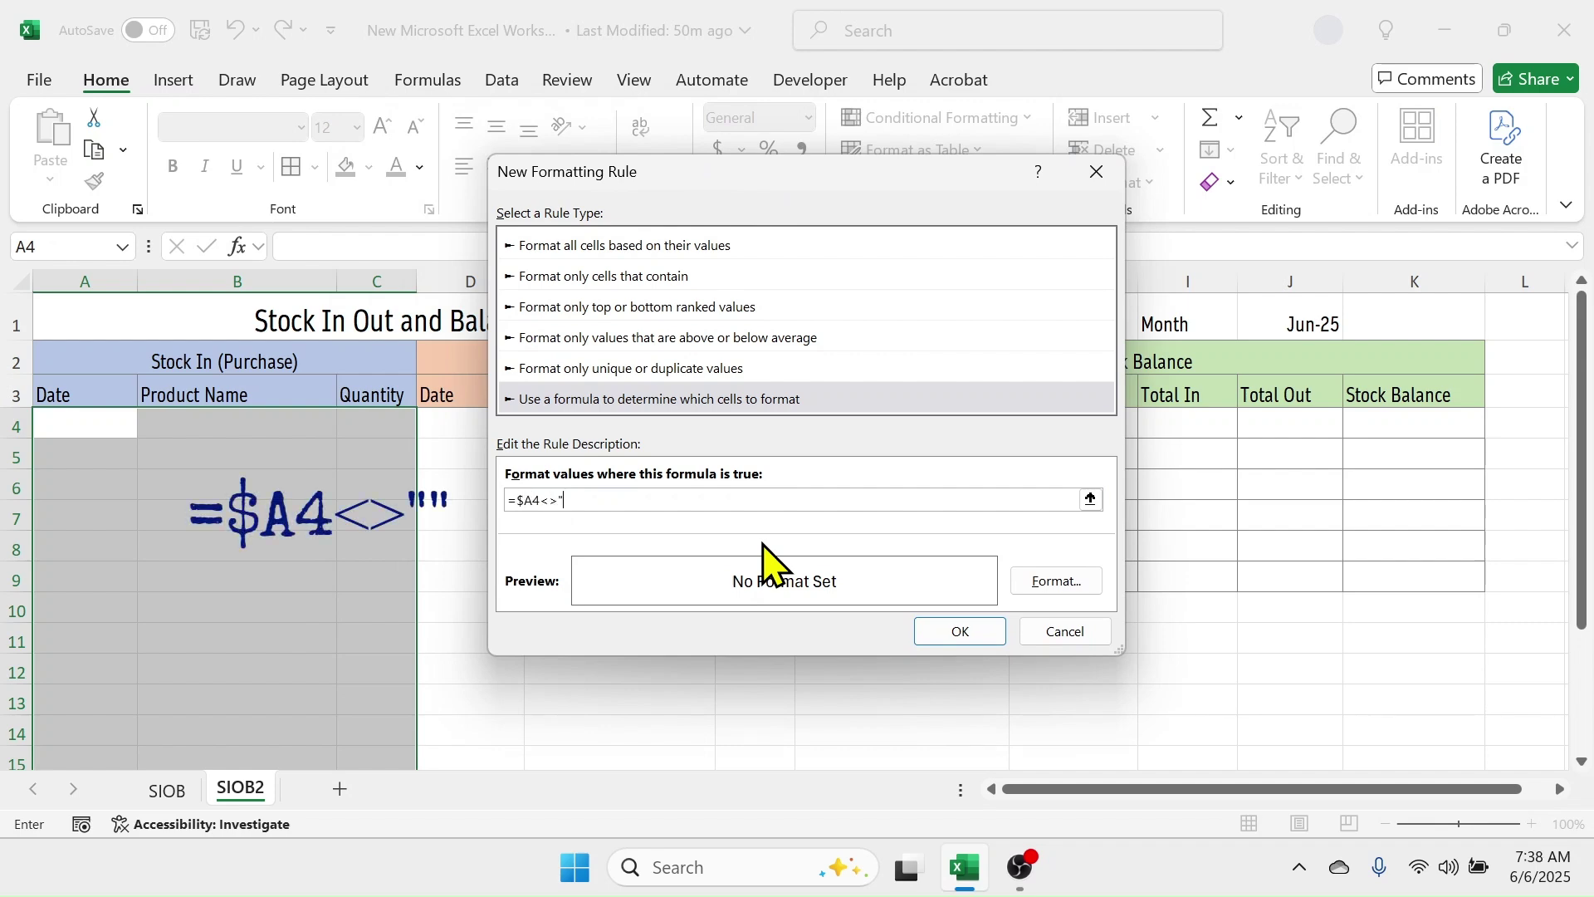
- Give the Stock In rule a gray outline border and apply it to the selected cells
{"action": "left_click", "coordinate": [1057, 580]}
{"action": "left_click", "coordinate": [539, 348]}
{"action": "left_click", "coordinate": [455, 482]}
{"action": "left_click", "coordinate": [738, 150]}
{"action": "left_click", "coordinate": [838, 668]}
{"action": "left_click", "coordinate": [964, 635]}
{"action": "left_click", "coordinate": [509, 487]}
- Enter the date 6/1/2025 in A4 as the first Stock In entry
{"action": "left_click", "coordinate": [88, 430]}
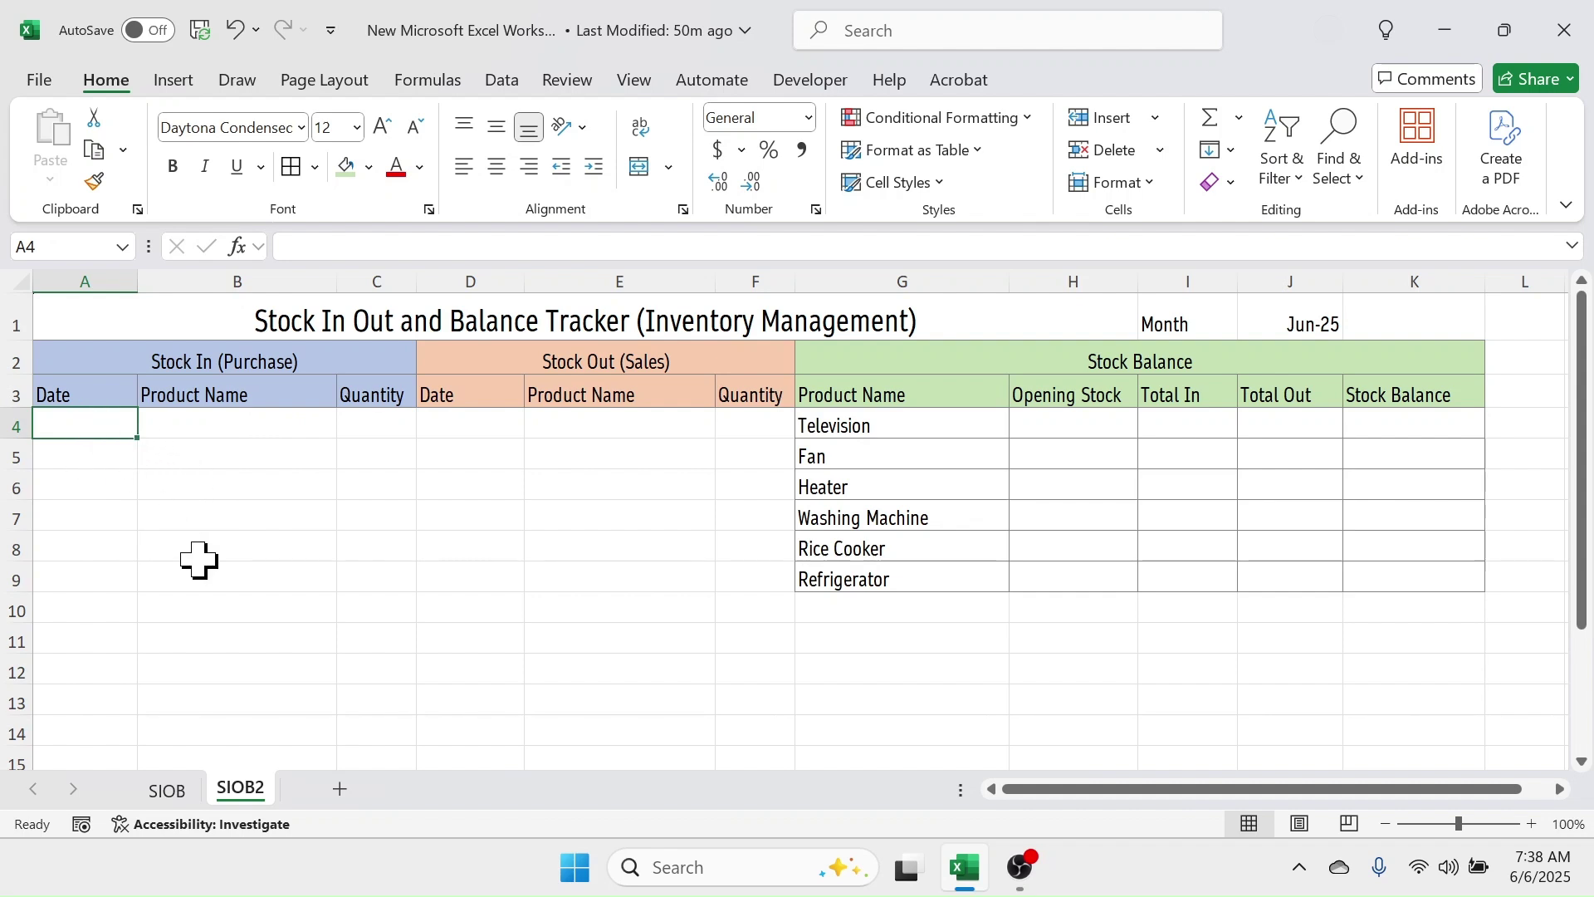
{"action": "type", "text": "6/1/202"}
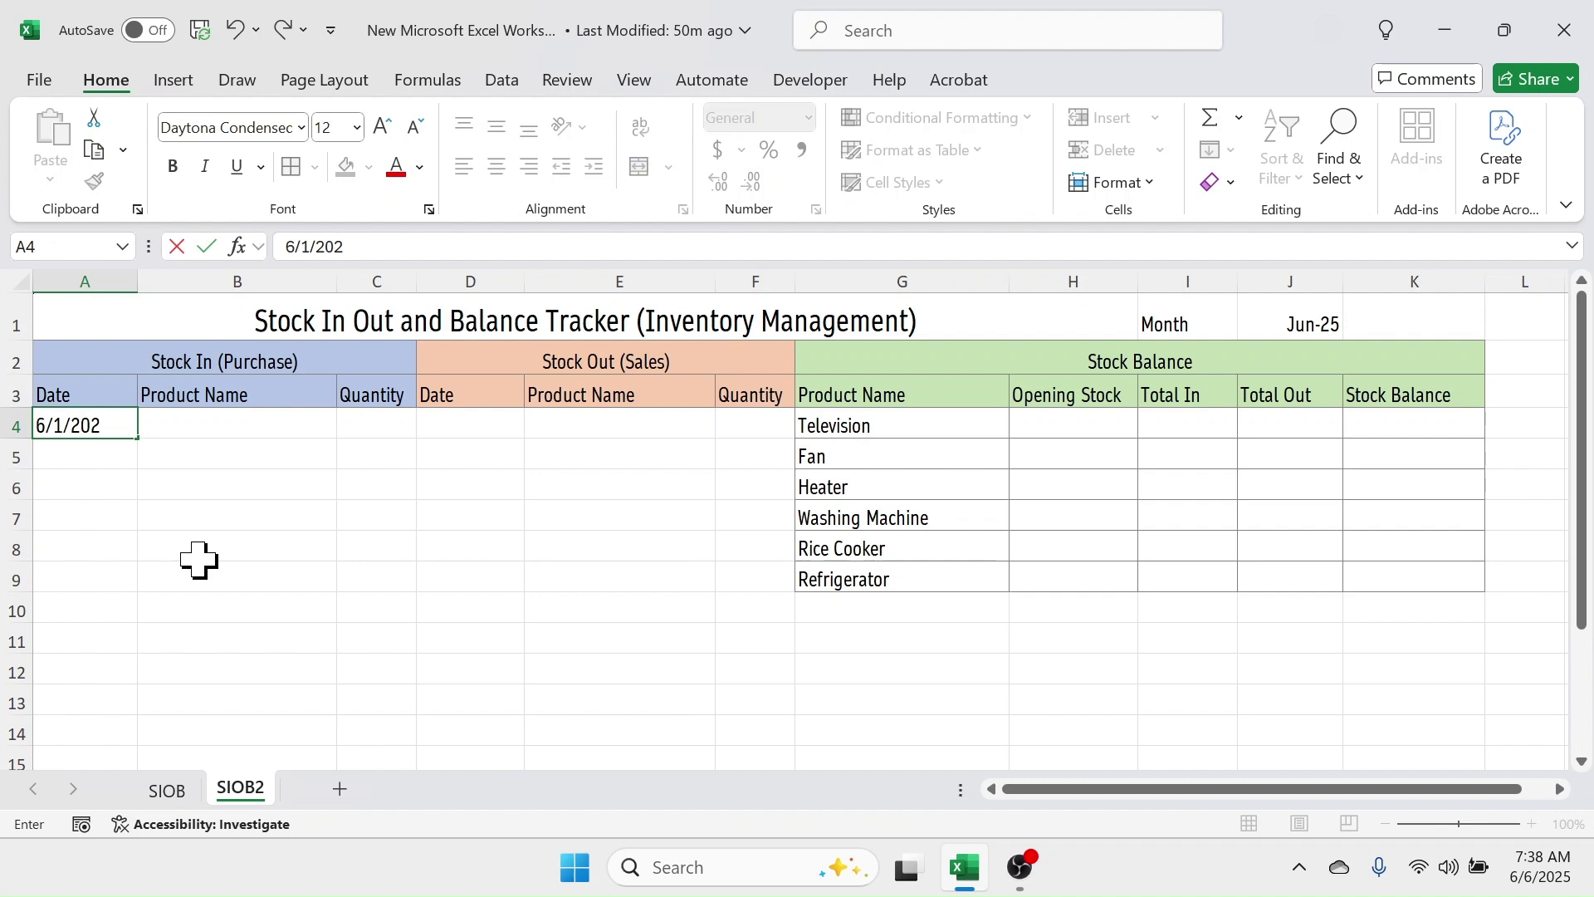
{"action": "type", "text": "5"}
{"action": "key", "text": "Return"}
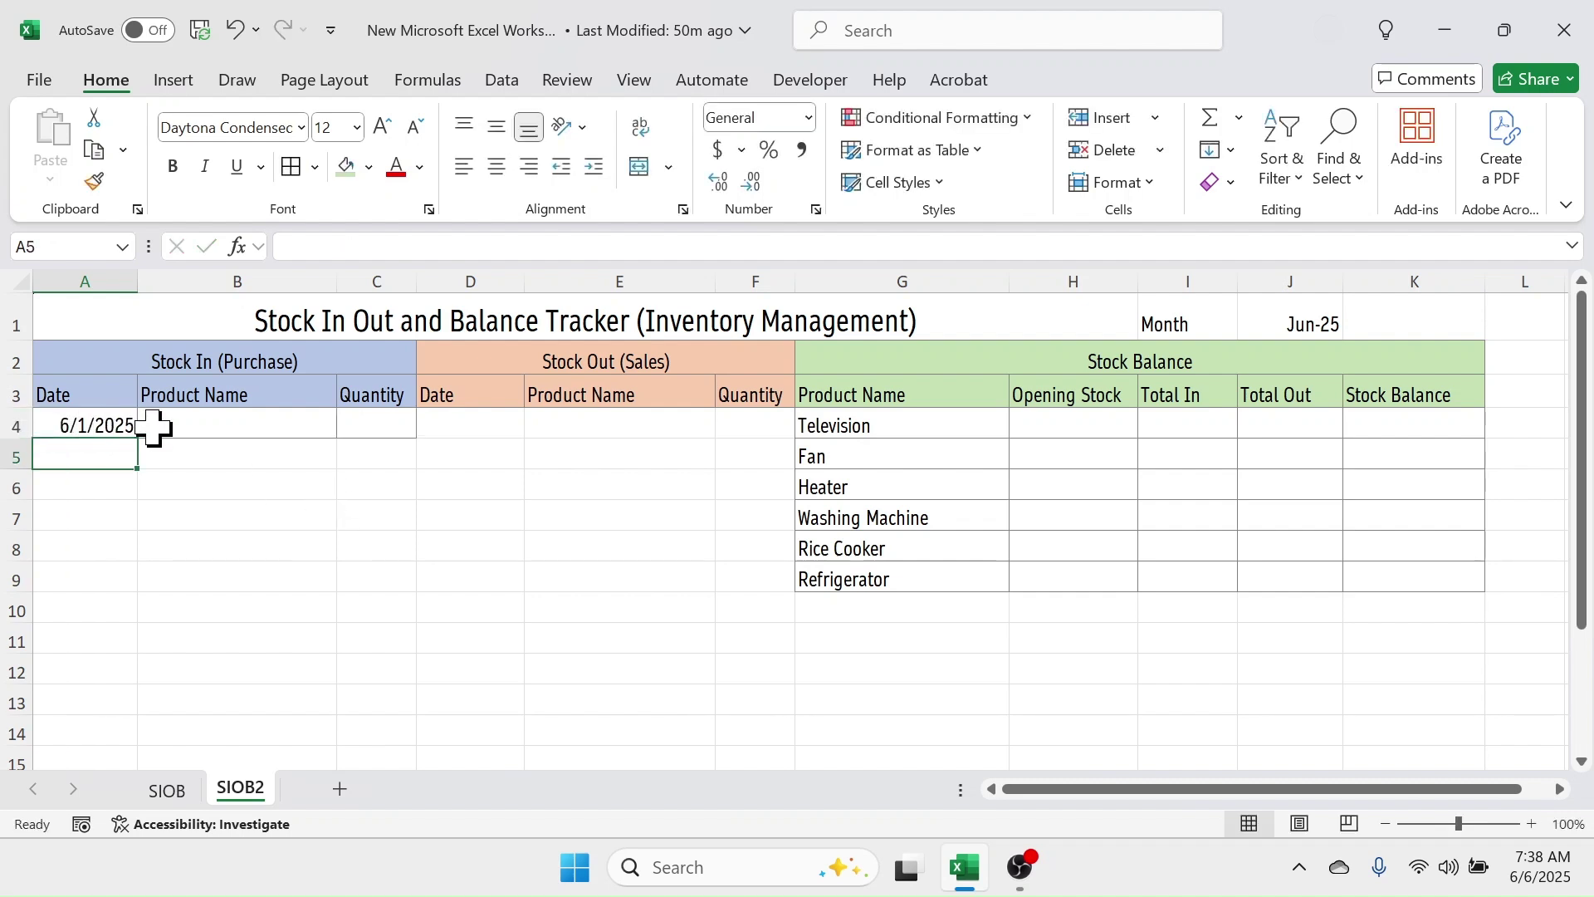
- Start a formula-based conditional formatting rule for the Stock Out cells in columns D to F from row 4 down, using =$D4<>""
{"action": "left_click", "coordinate": [487, 427]}
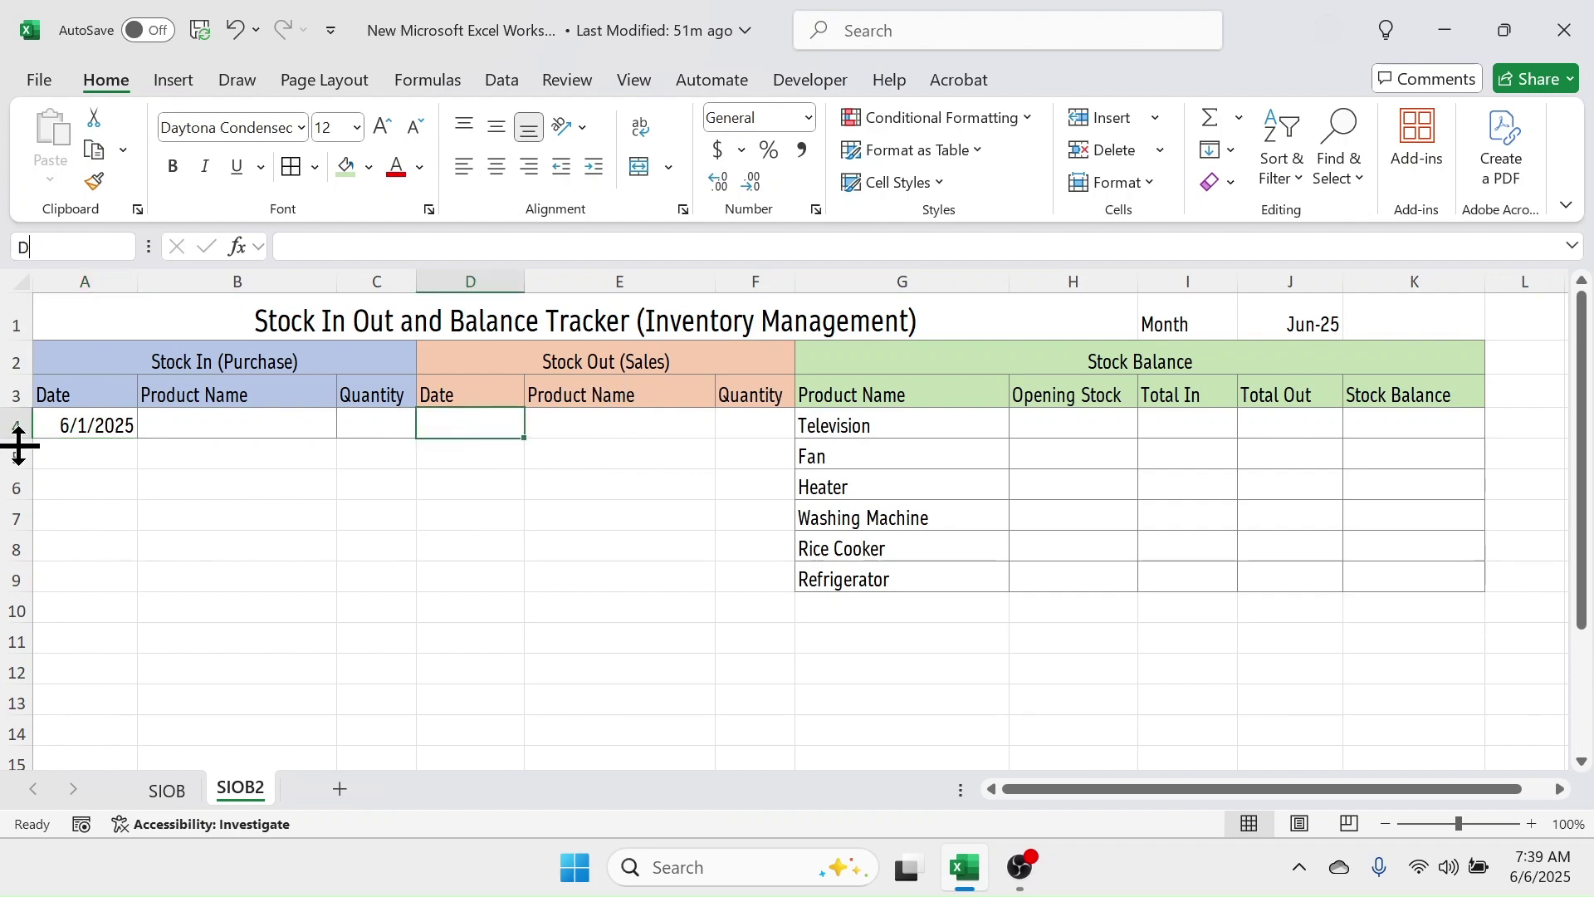
{"action": "key", "text": "Return"}
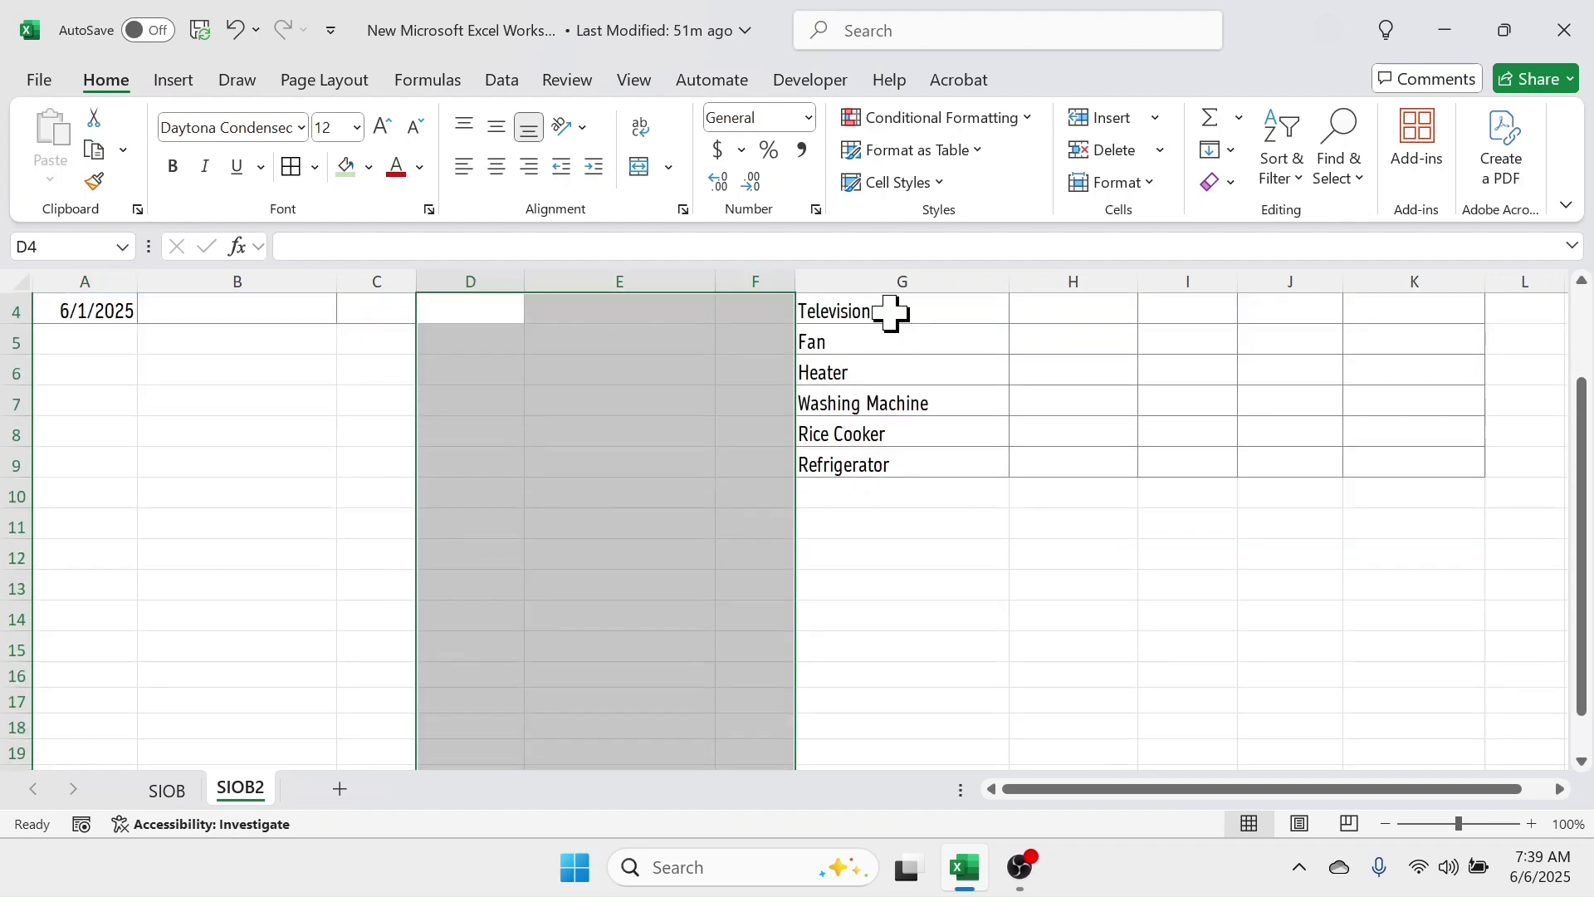
{"action": "left_click", "coordinate": [930, 118]}
{"action": "left_click", "coordinate": [919, 434]}
{"action": "left_click", "coordinate": [619, 375]}
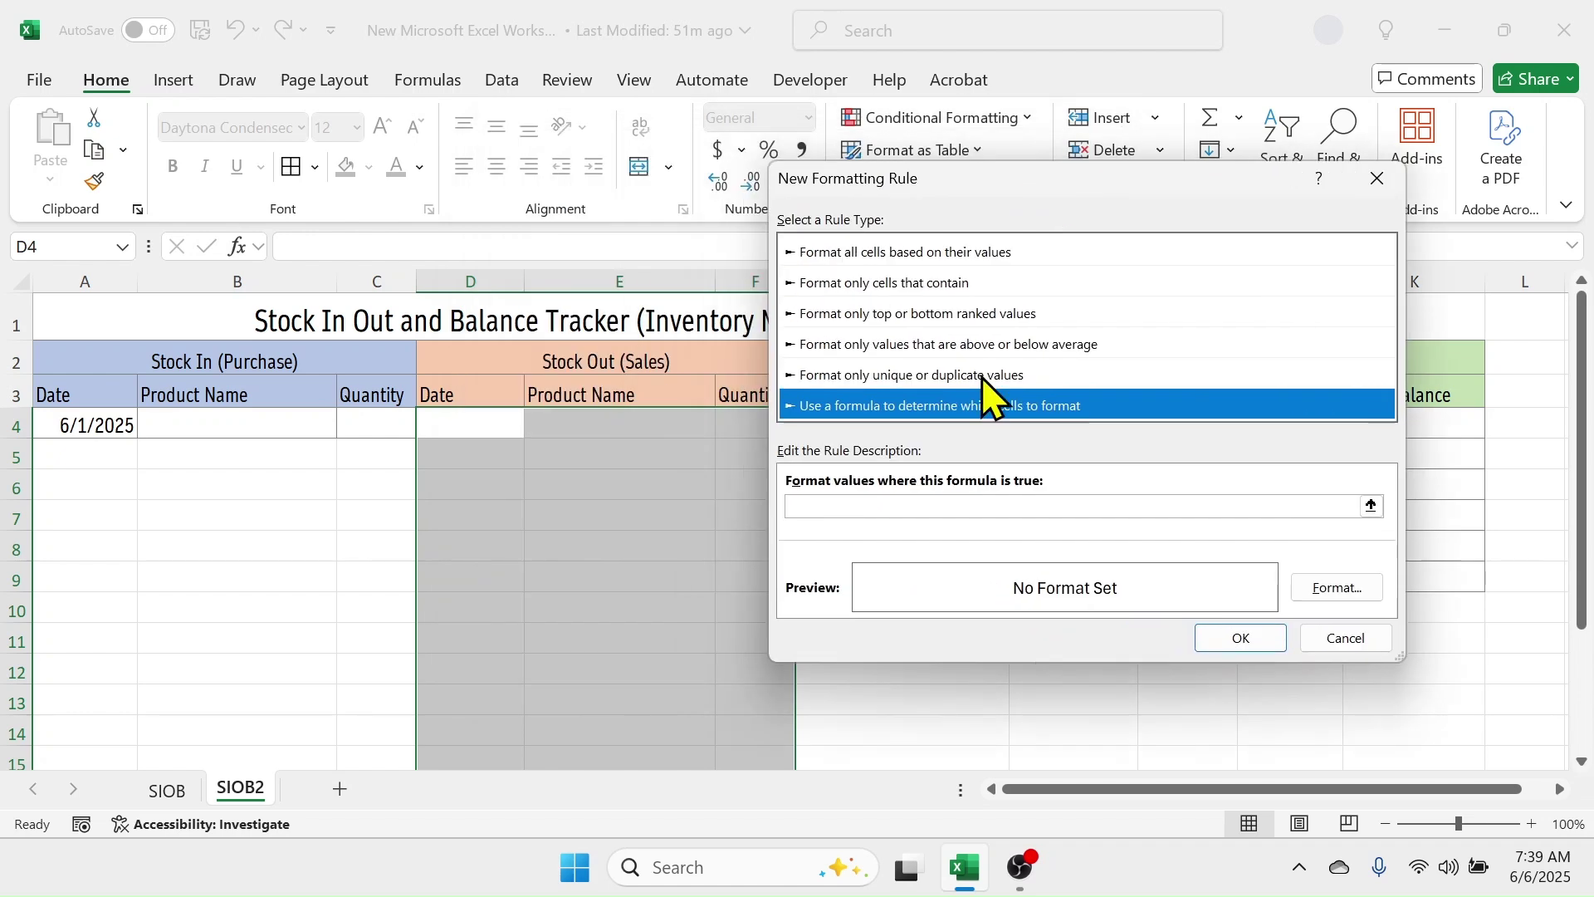
{"action": "key", "text": "Tab"}
{"action": "type", "text": "=$D4<>\"\""}
- Give the Stock Out rule a gray outline border and apply it to the selected cells
{"action": "left_click", "coordinate": [1337, 587]}
{"action": "left_click", "coordinate": [651, 359]}
{"action": "left_click", "coordinate": [536, 623]}
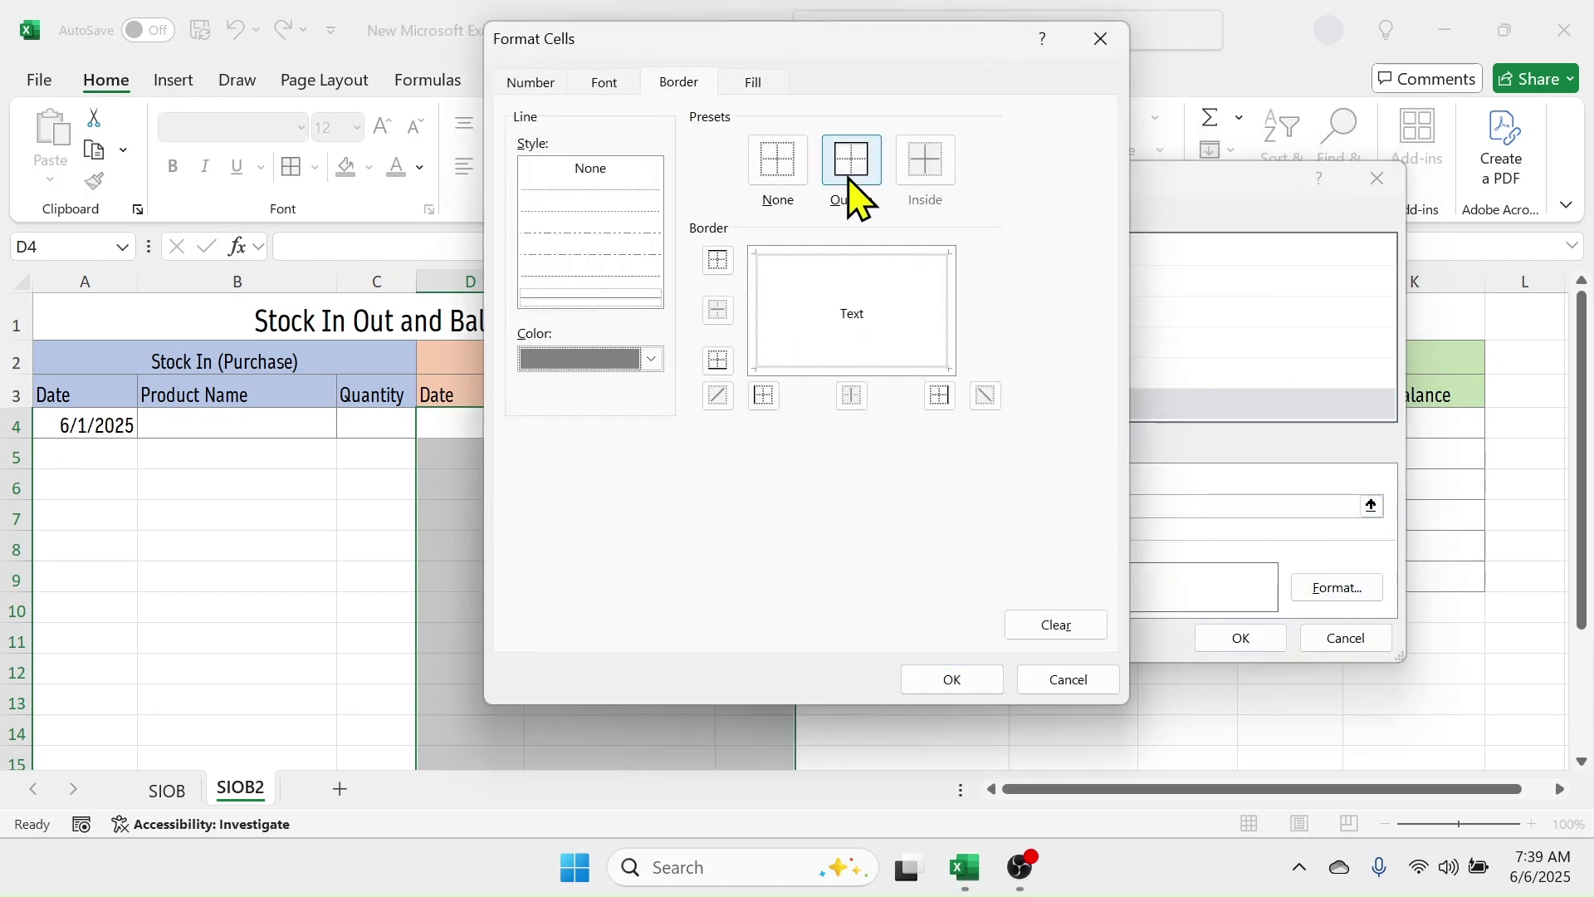
{"action": "left_click", "coordinate": [839, 207]}
{"action": "left_click", "coordinate": [952, 679]}
{"action": "left_click", "coordinate": [1241, 637]}
{"action": "left_click", "coordinate": [661, 551]}
- Enter the date 6/2/2025 in D4 as the first Stock Out entry
{"action": "left_click", "coordinate": [484, 428]}
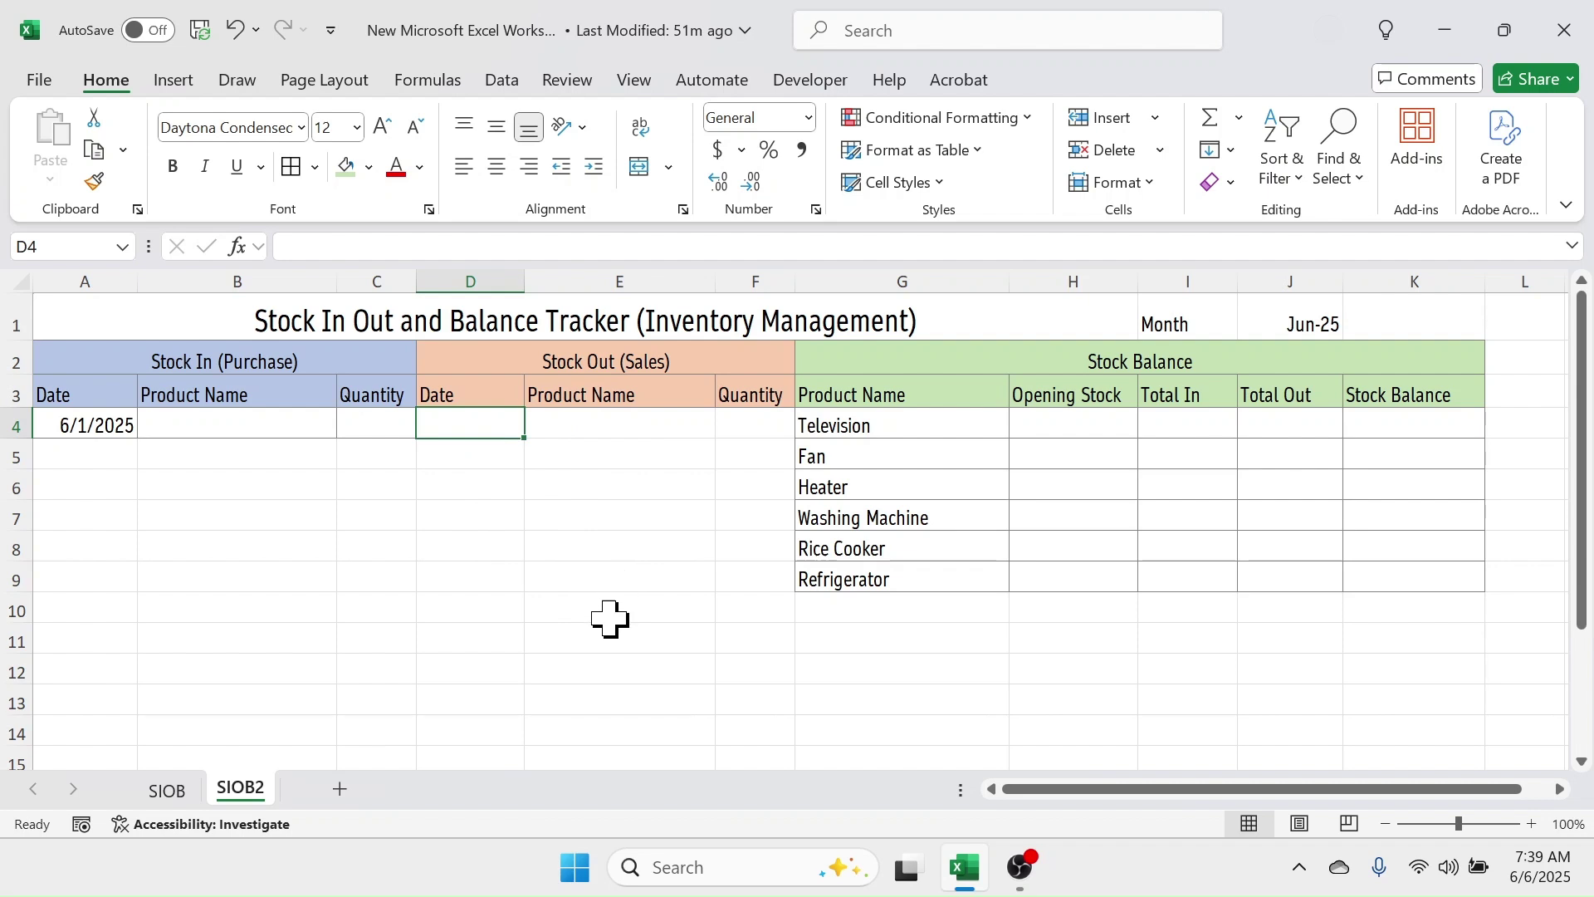
{"action": "type", "text": "6/2/"}
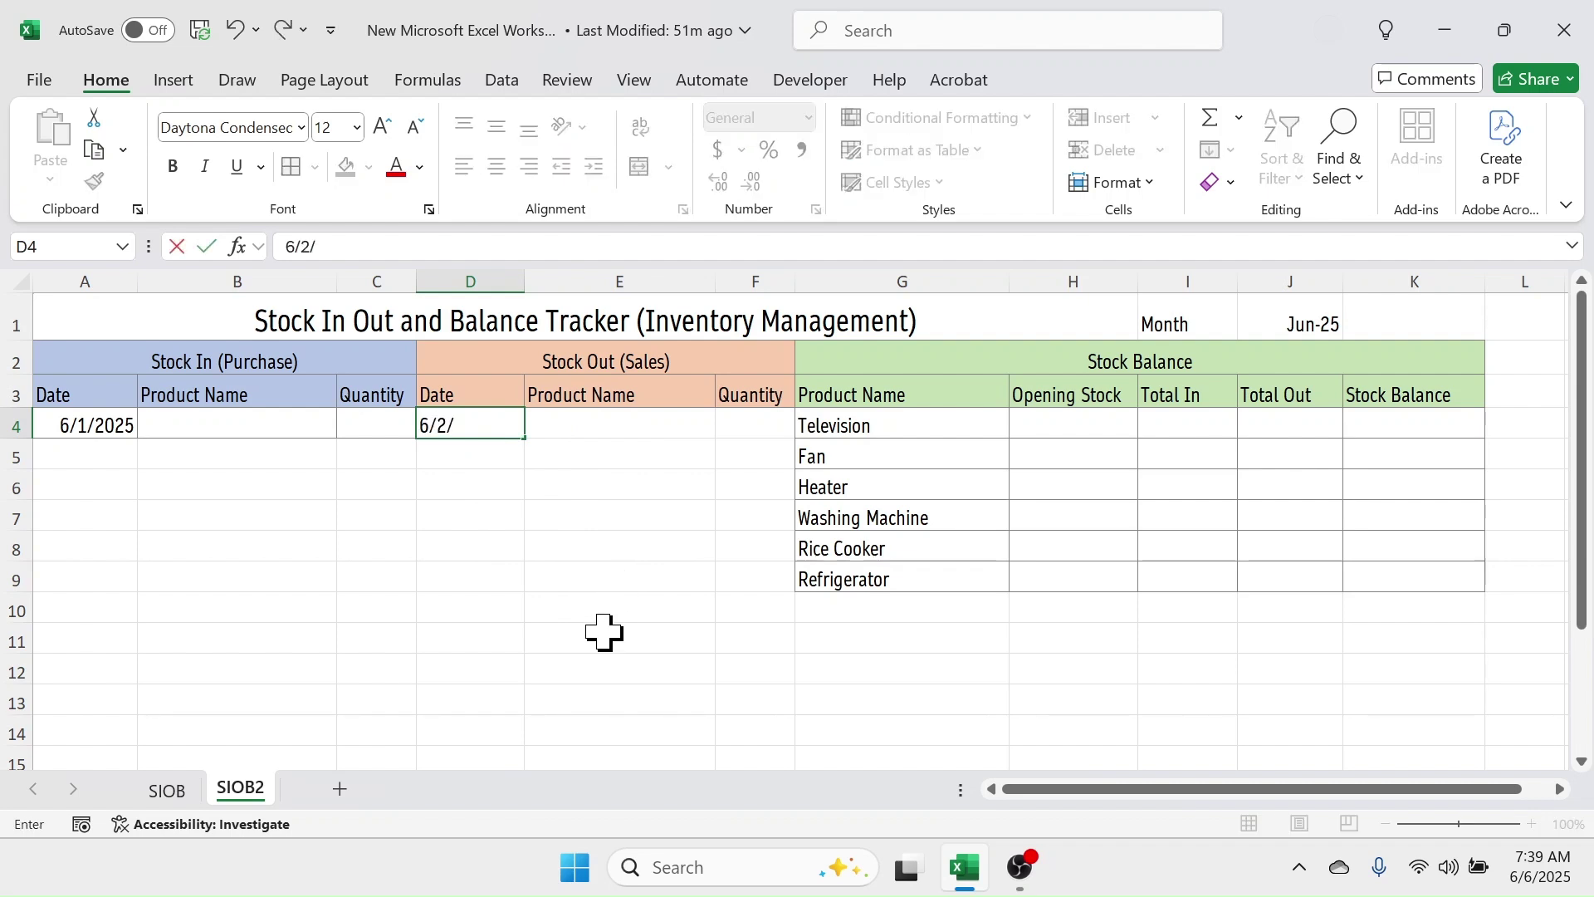
{"action": "type", "text": "2025"}
{"action": "key", "text": "Return"}
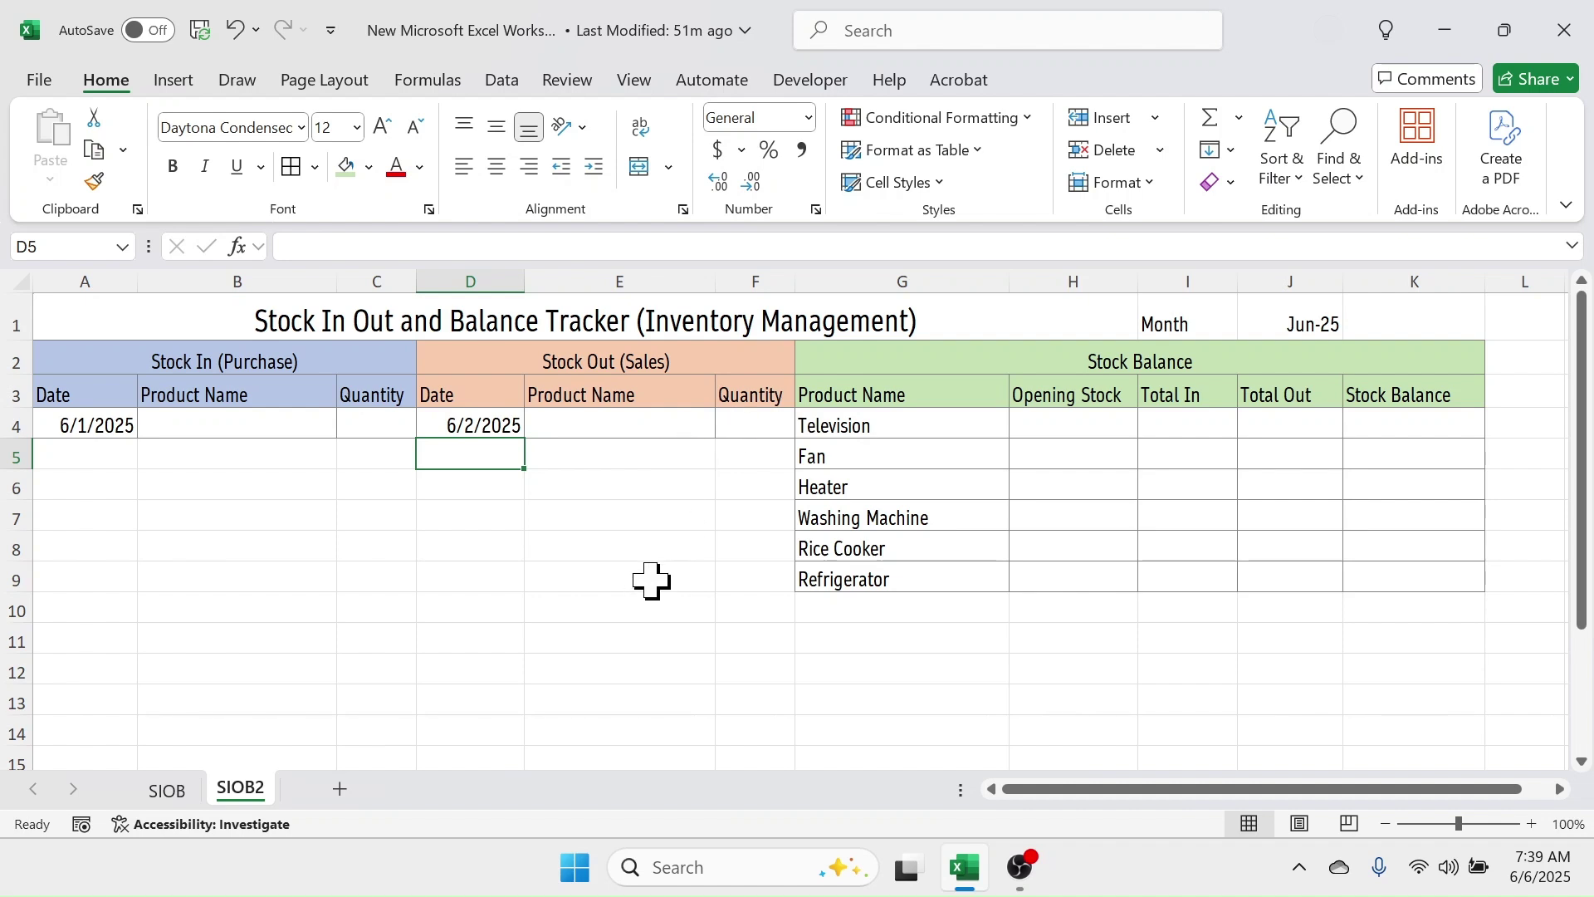
{"action": "left_click", "coordinate": [263, 424]}
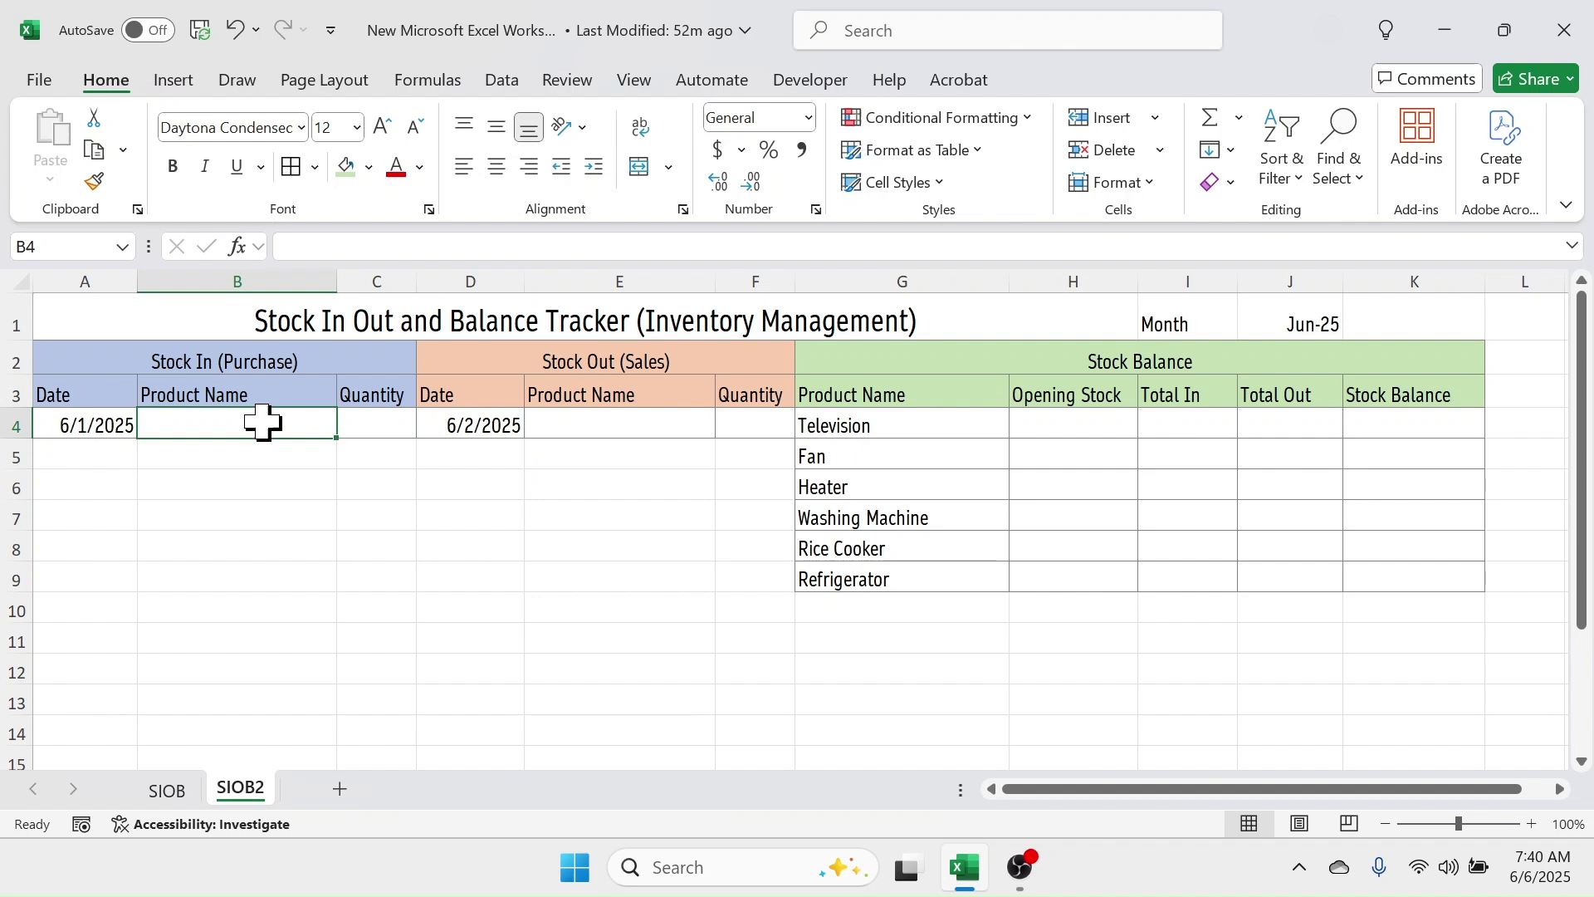
{"action": "left_click_drag", "start_coordinate": [263, 424], "coordinate": [241, 673]}
{"action": "left_click_drag", "start_coordinate": [654, 428], "coordinate": [648, 676]}
{"action": "left_click", "coordinate": [431, 573]}
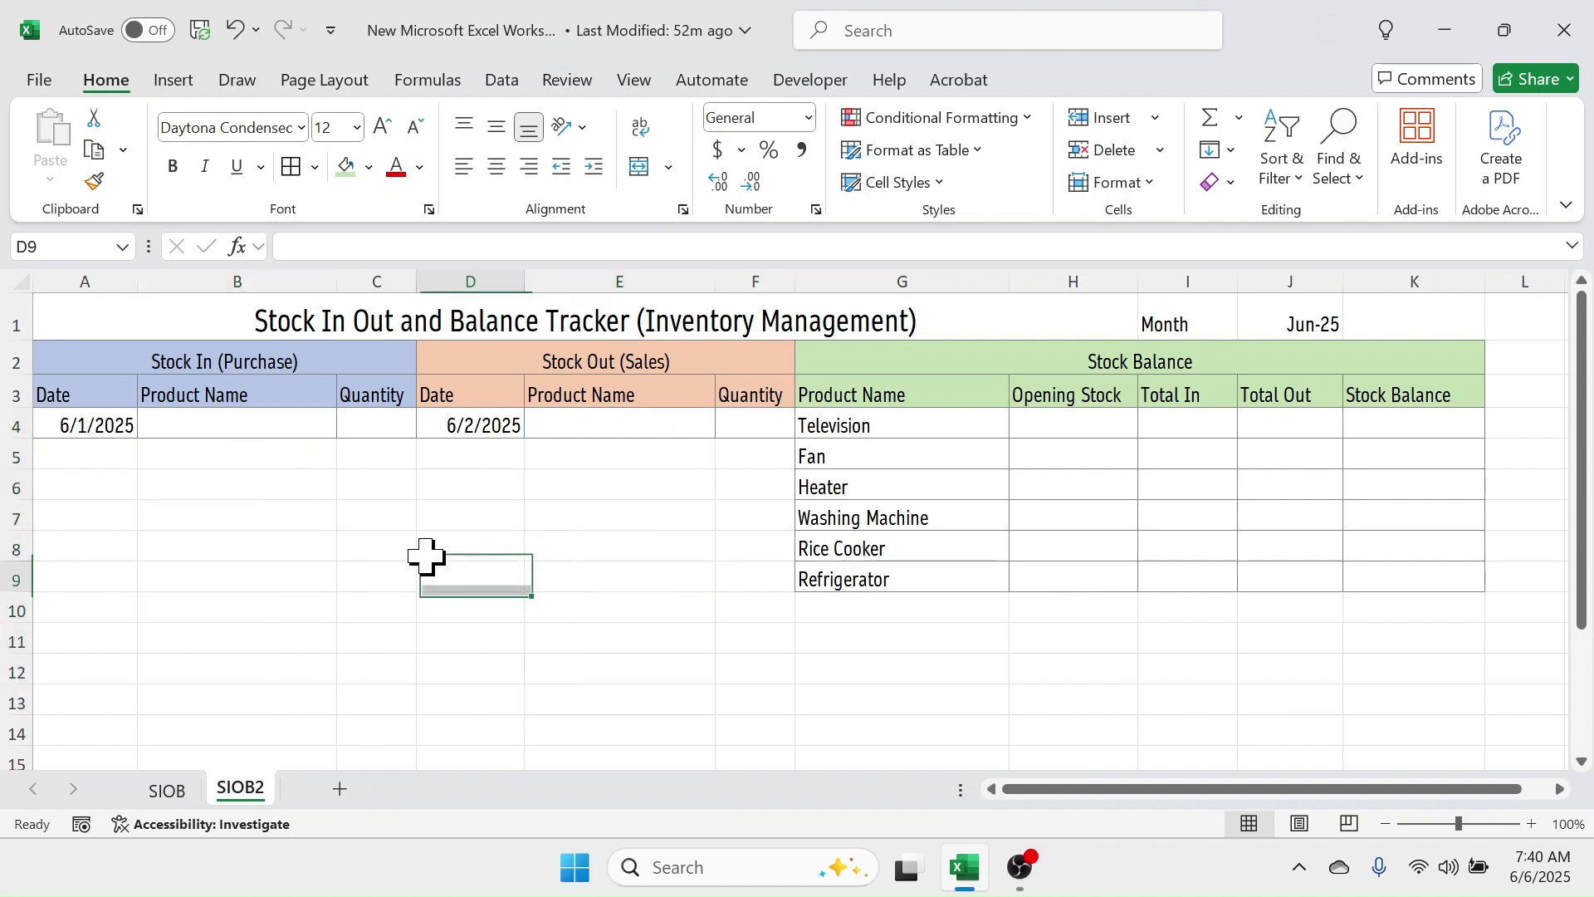
- Open the data validation settings for the Stock In product name cells B4:B10000
{"action": "left_click", "coordinate": [253, 428]}
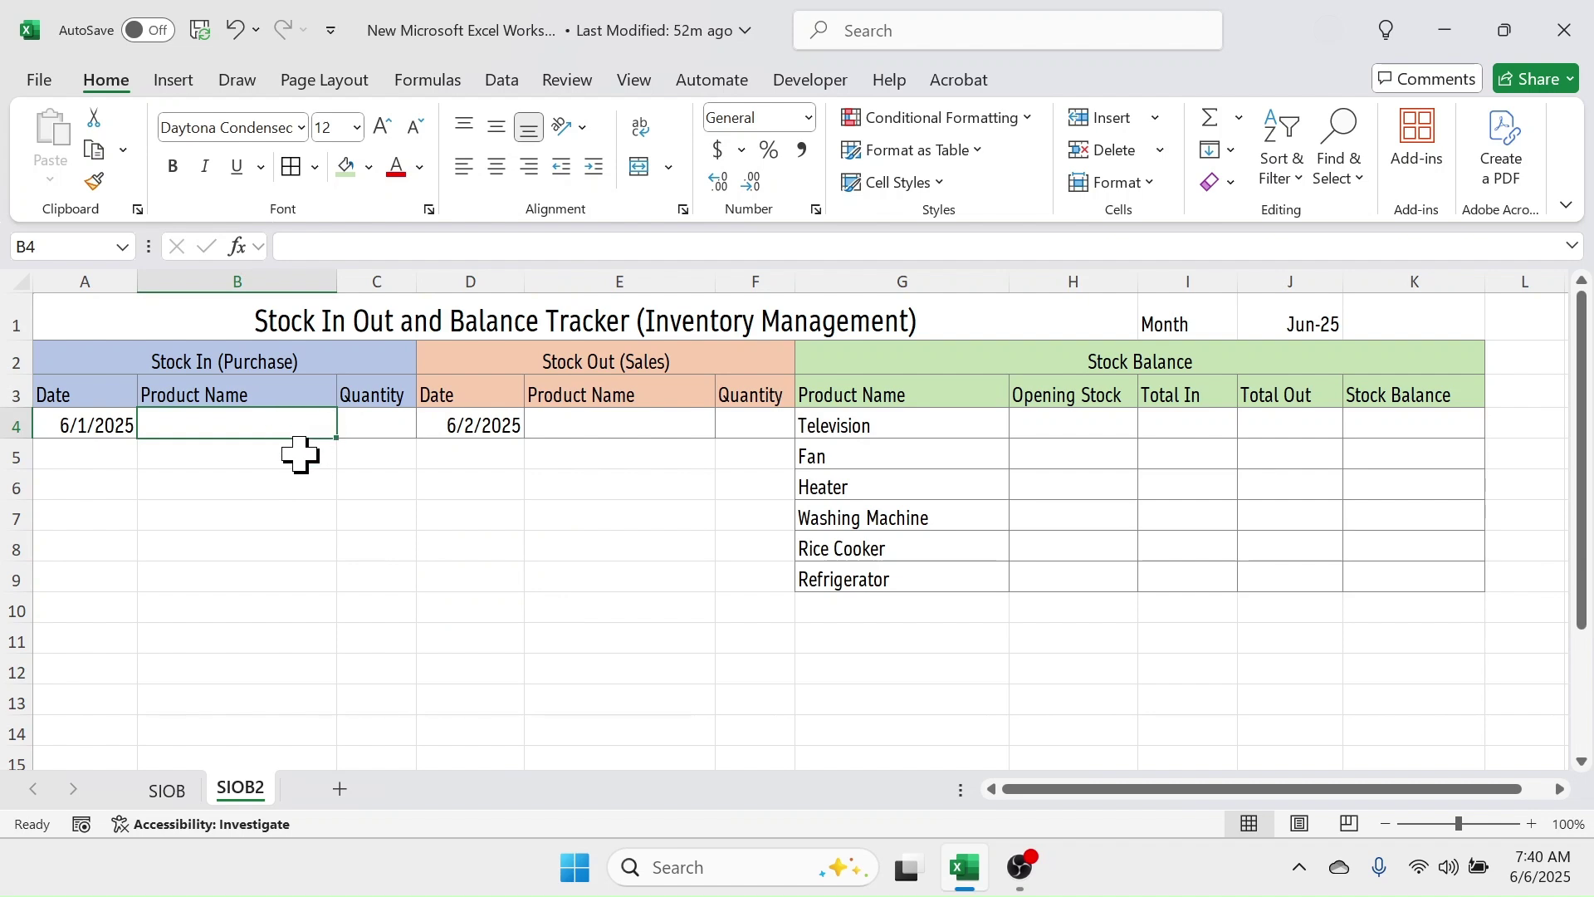
{"action": "left_click", "coordinate": [64, 244]}
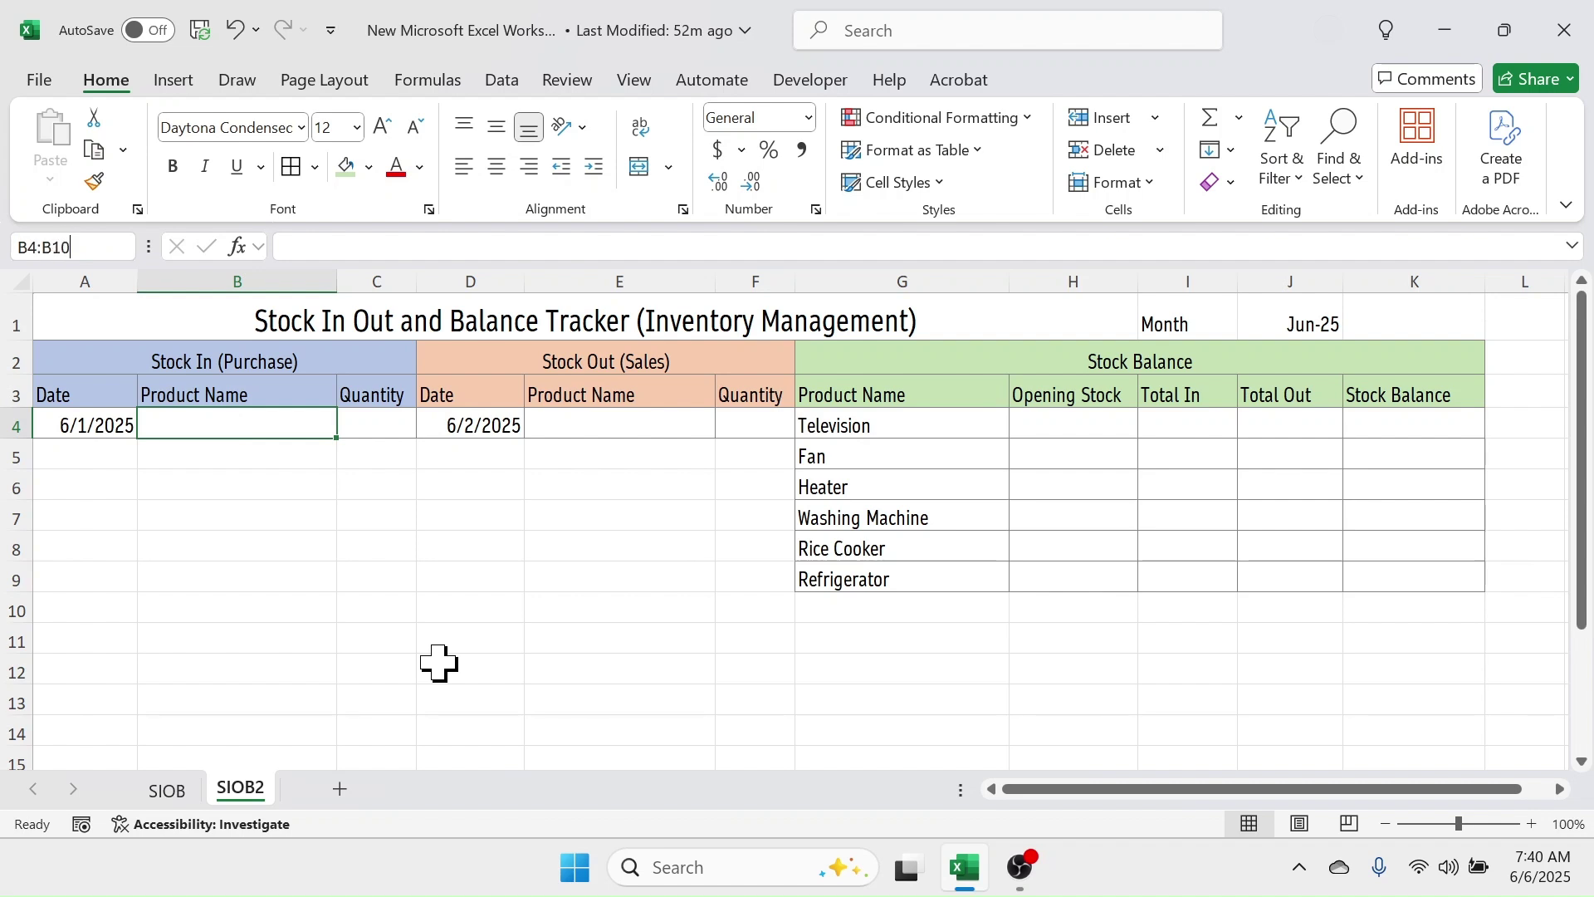
{"action": "type", "text": "B4:B10000"}
{"action": "key", "text": "Return"}
{"action": "scroll", "coordinate": [438, 661], "scroll_direction": "down", "scroll_amount": 1}
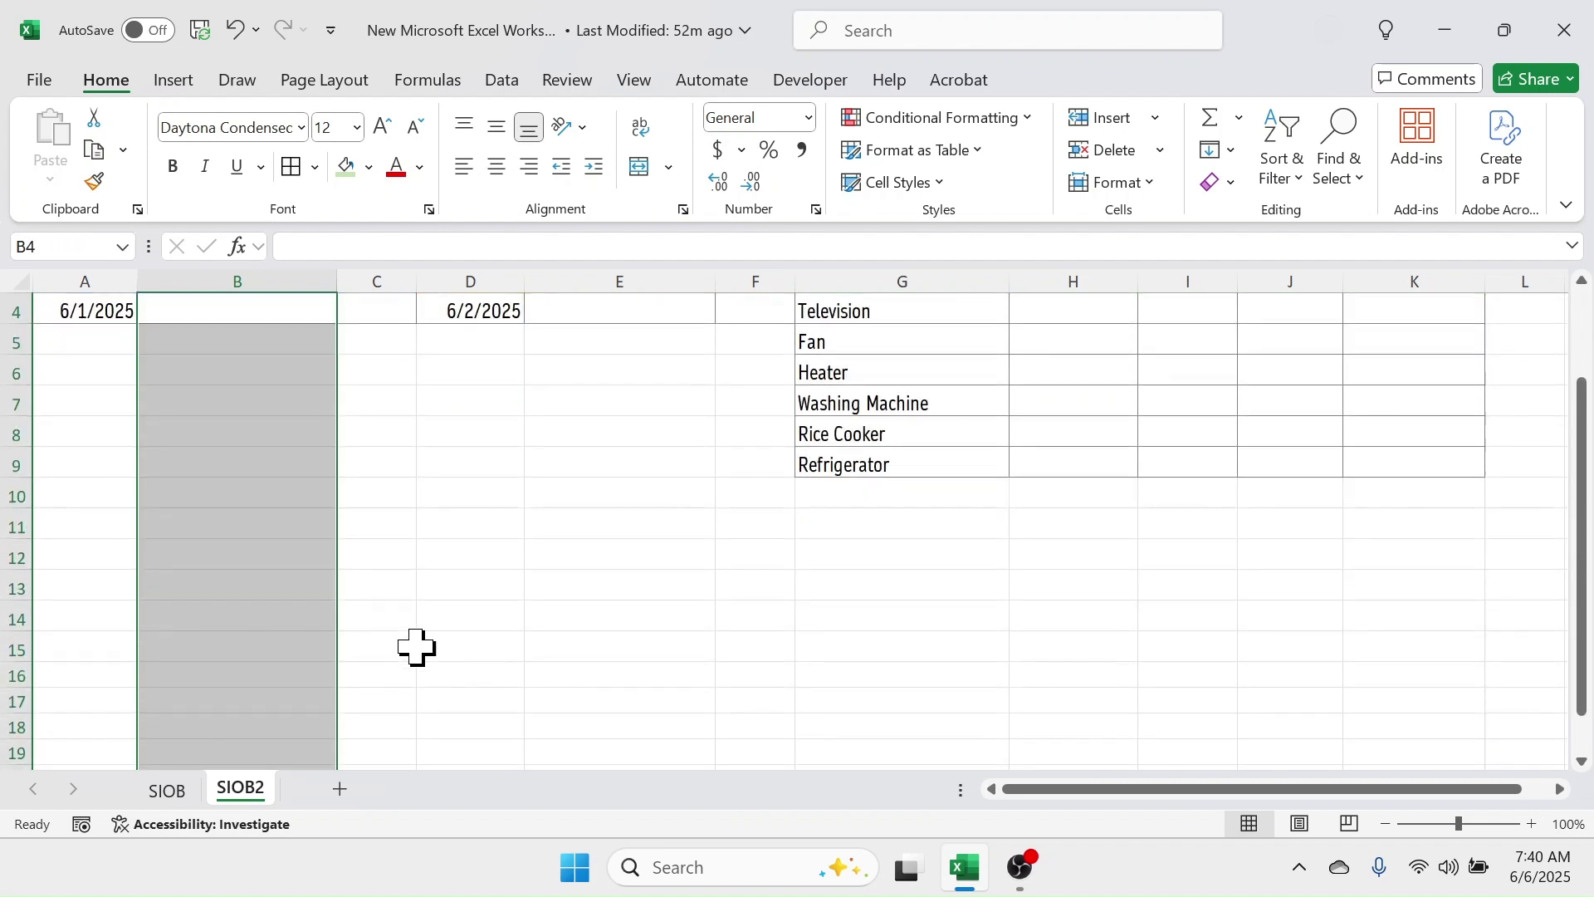
{"action": "left_click", "coordinate": [501, 80]}
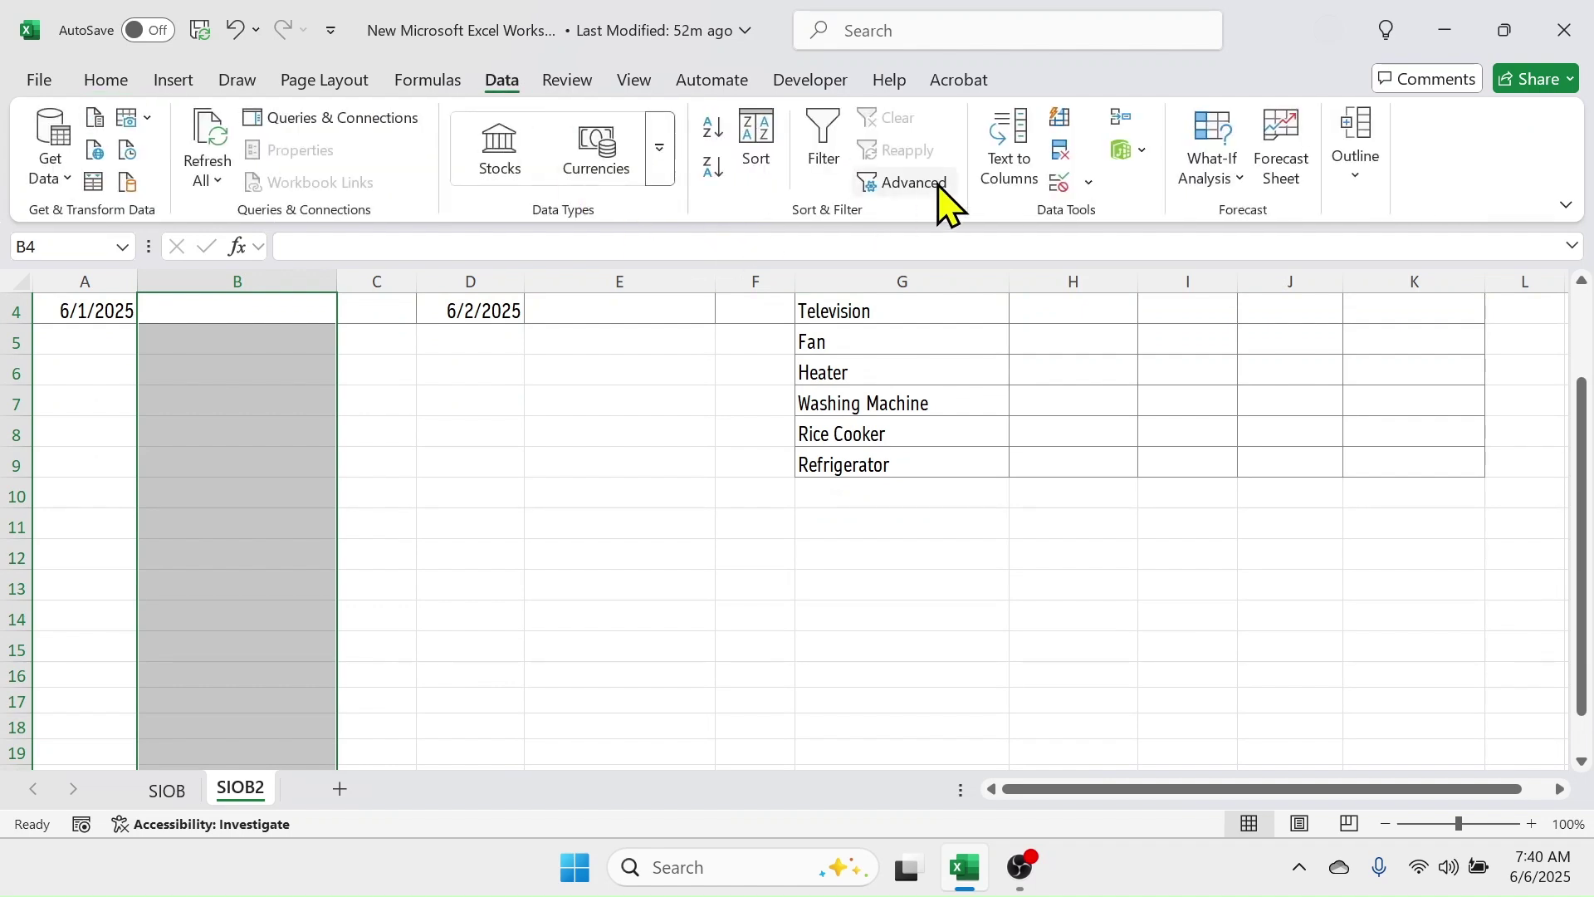
{"action": "left_click", "coordinate": [1076, 182]}
{"action": "left_click", "coordinate": [1133, 219]}
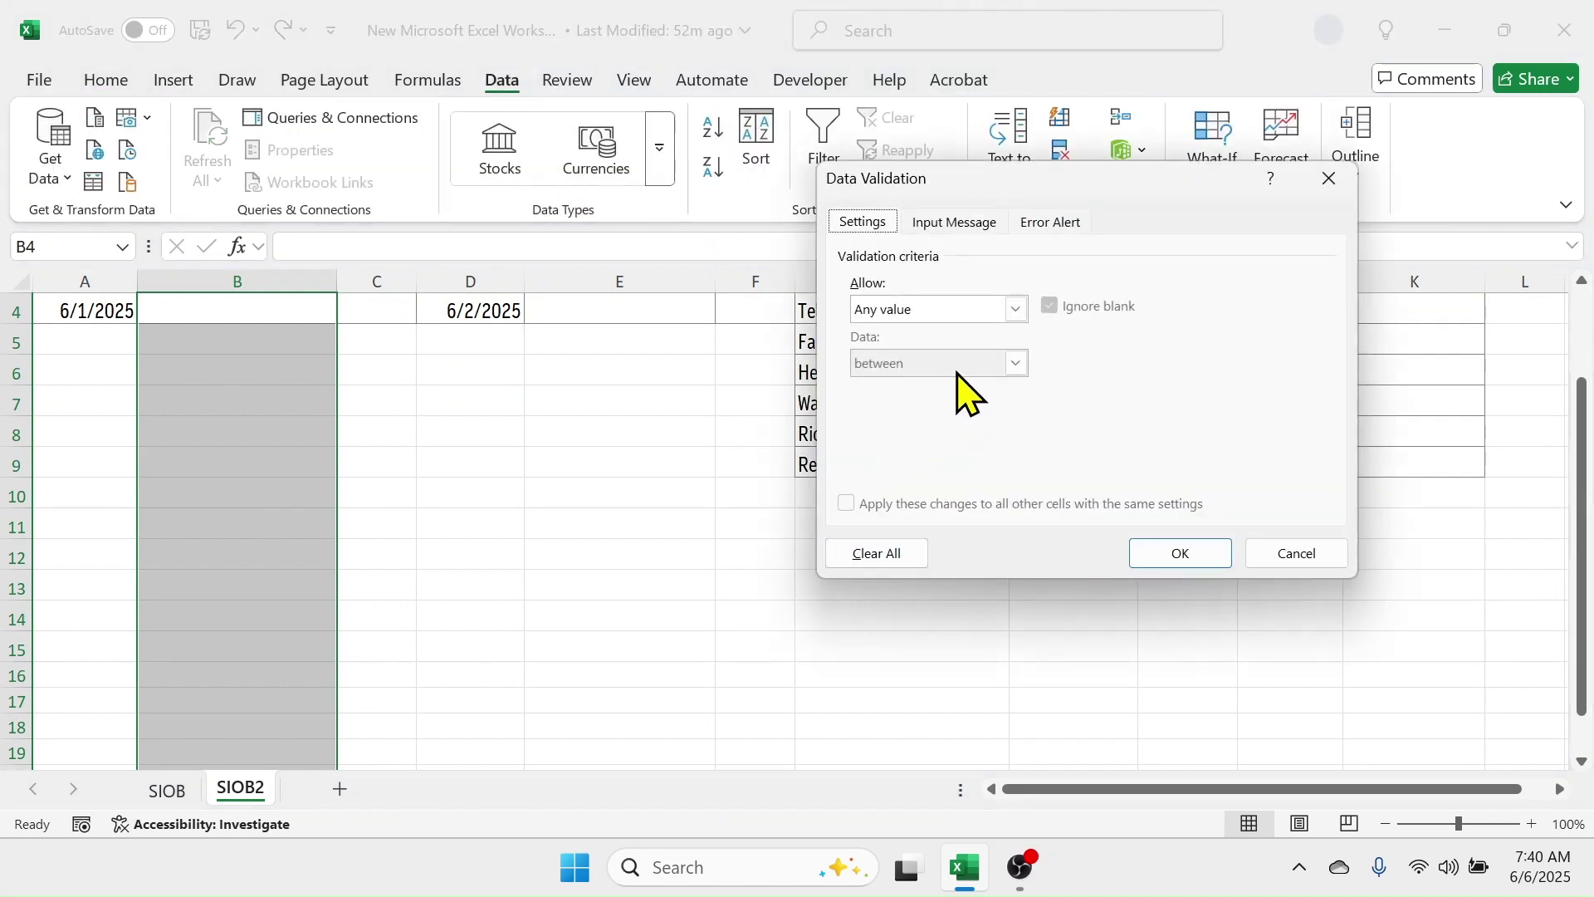
- Restrict the selected Stock In product cells to a dropdown list sourced from =$G$4:$G$100
{"action": "left_click", "coordinate": [1016, 309]}
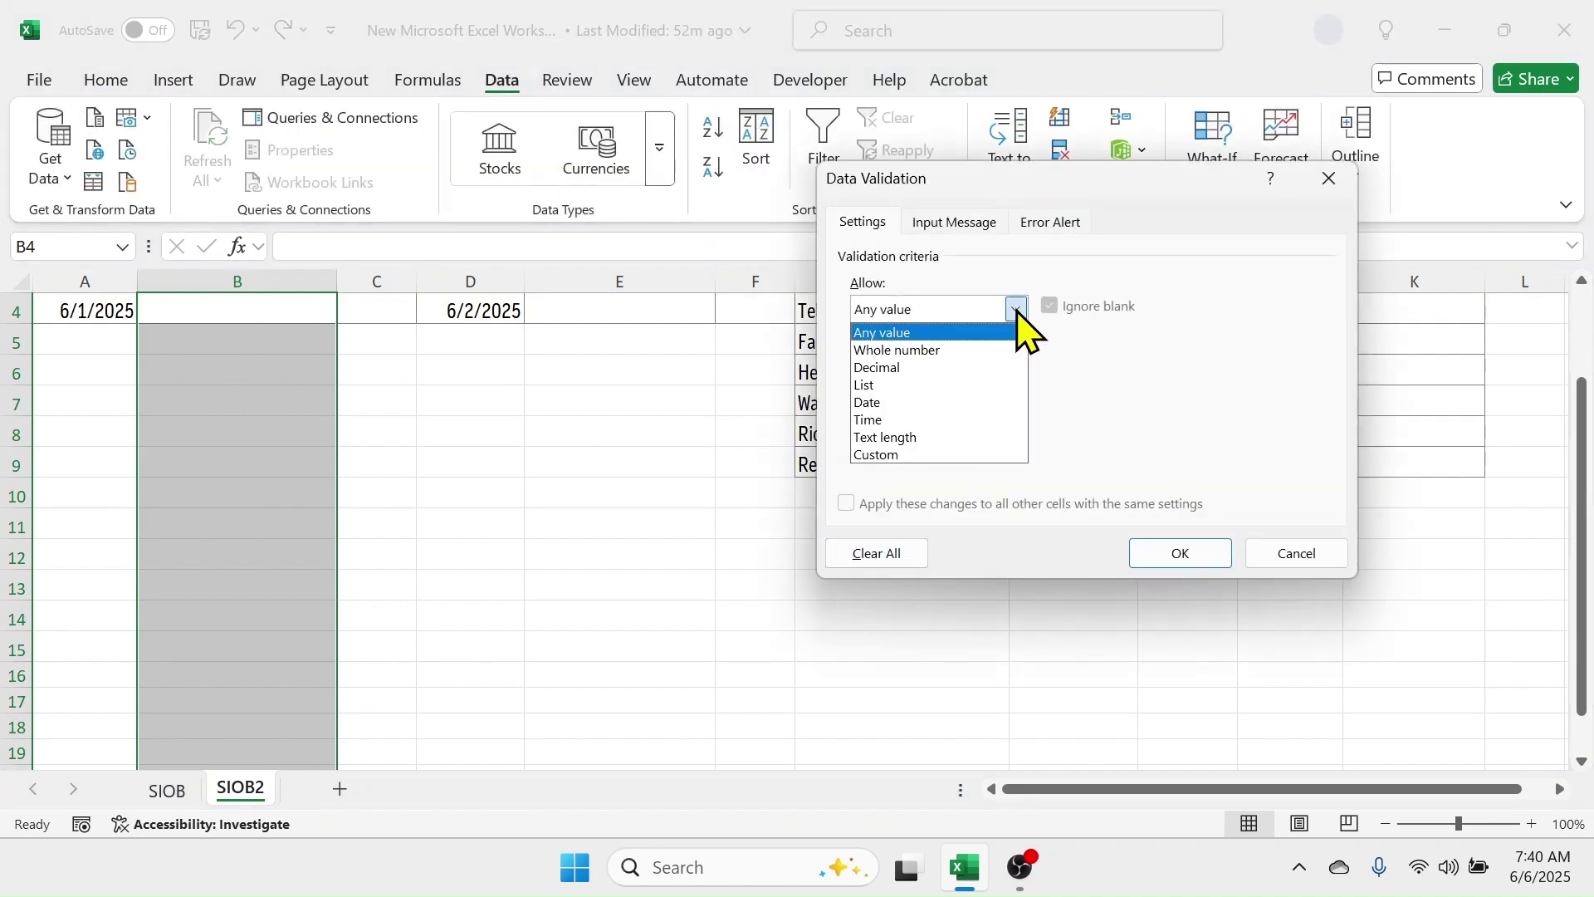
{"action": "left_click", "coordinate": [872, 386]}
{"action": "left_click", "coordinate": [881, 415]}
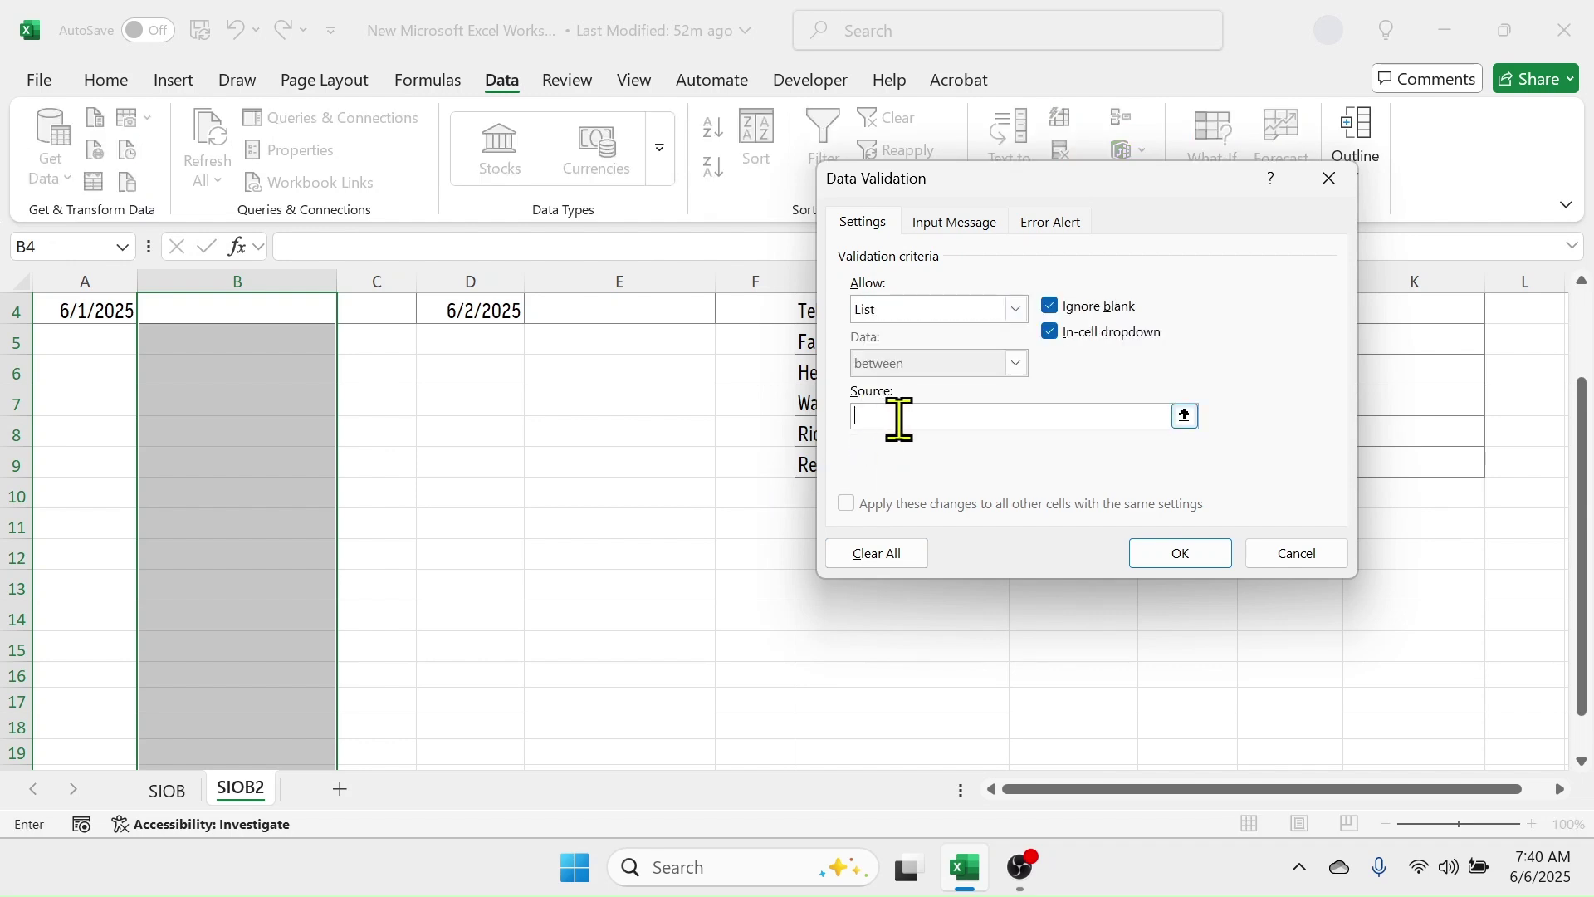
{"action": "left_click_drag", "start_coordinate": [1139, 184], "coordinate": [407, 328]}
{"action": "mouse_move", "coordinate": [1580, 420]}
{"action": "left_mouse_down"}
{"action": "mouse_move", "coordinate": [1586, 457]}
{"action": "mouse_move", "coordinate": [1584, 390]}
{"action": "left_mouse_up"}
{"action": "left_click_drag", "start_coordinate": [867, 403], "coordinate": [901, 431]}
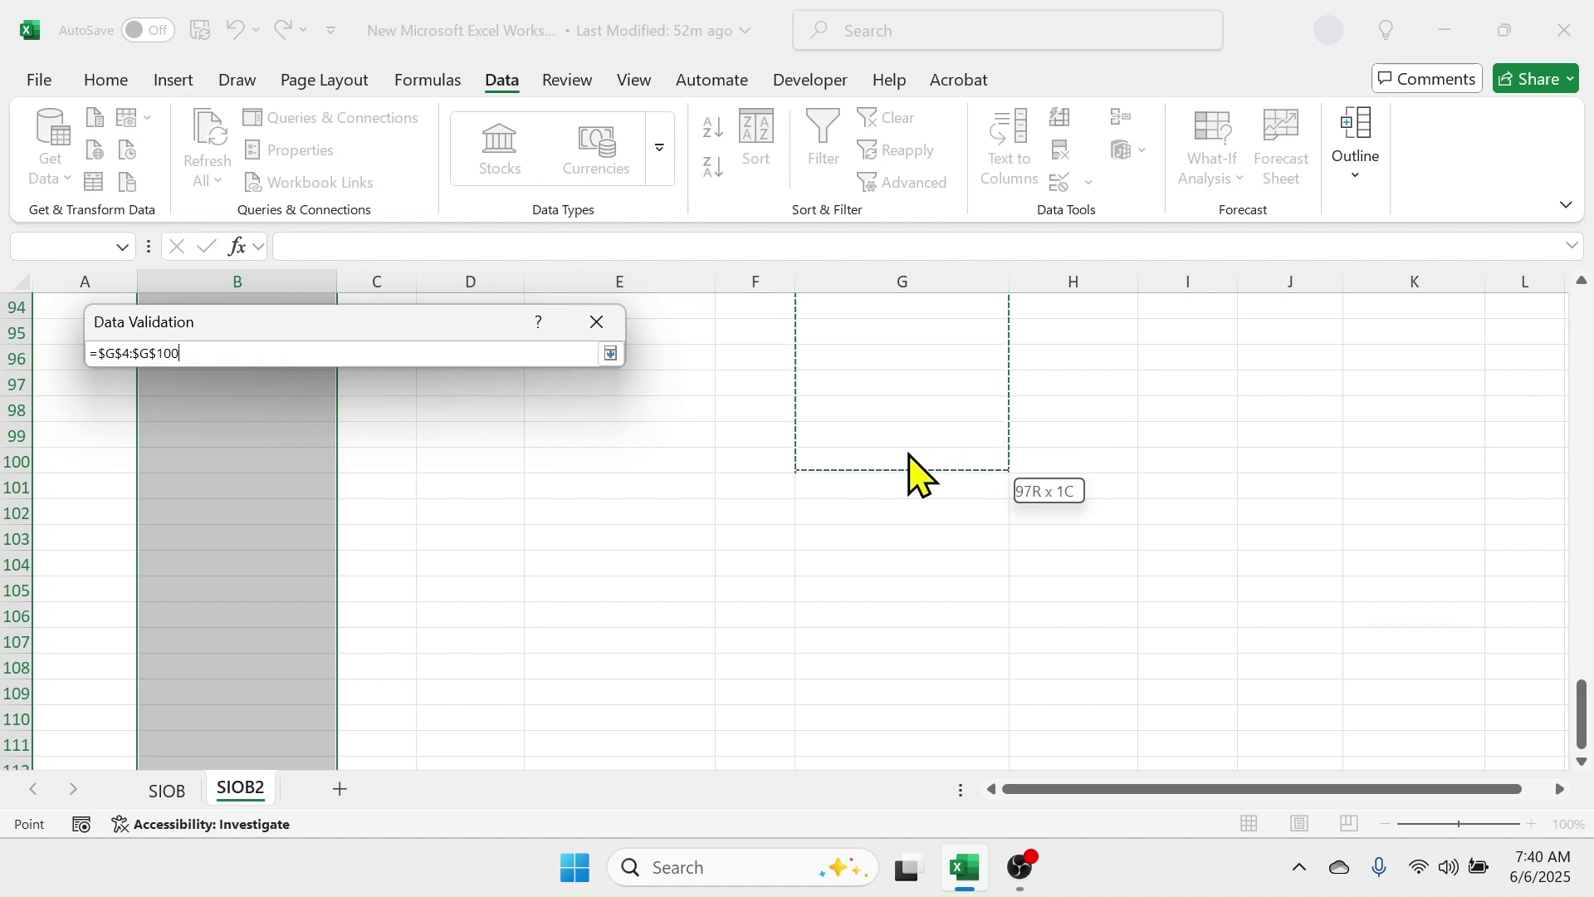
{"action": "left_click_drag", "start_coordinate": [914, 475], "coordinate": [911, 470]}
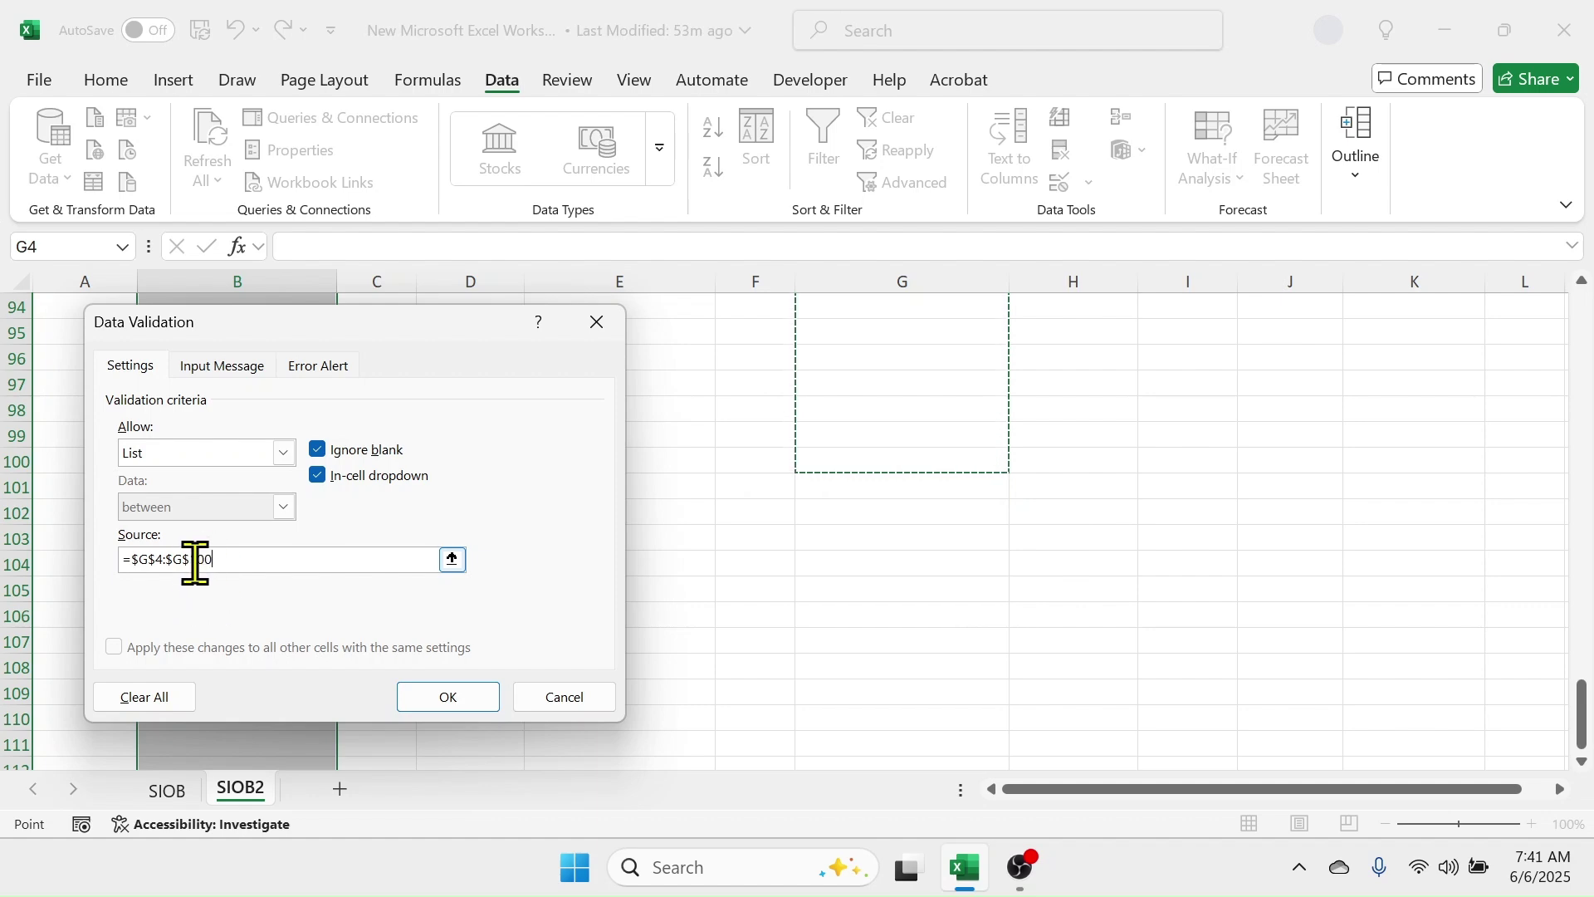
{"action": "left_click", "coordinate": [432, 697]}
- Choose Television from the product dropdown in B4 for the first Stock In entry
{"action": "scroll", "coordinate": [904, 598], "scroll_direction": "up", "scroll_amount": 20}
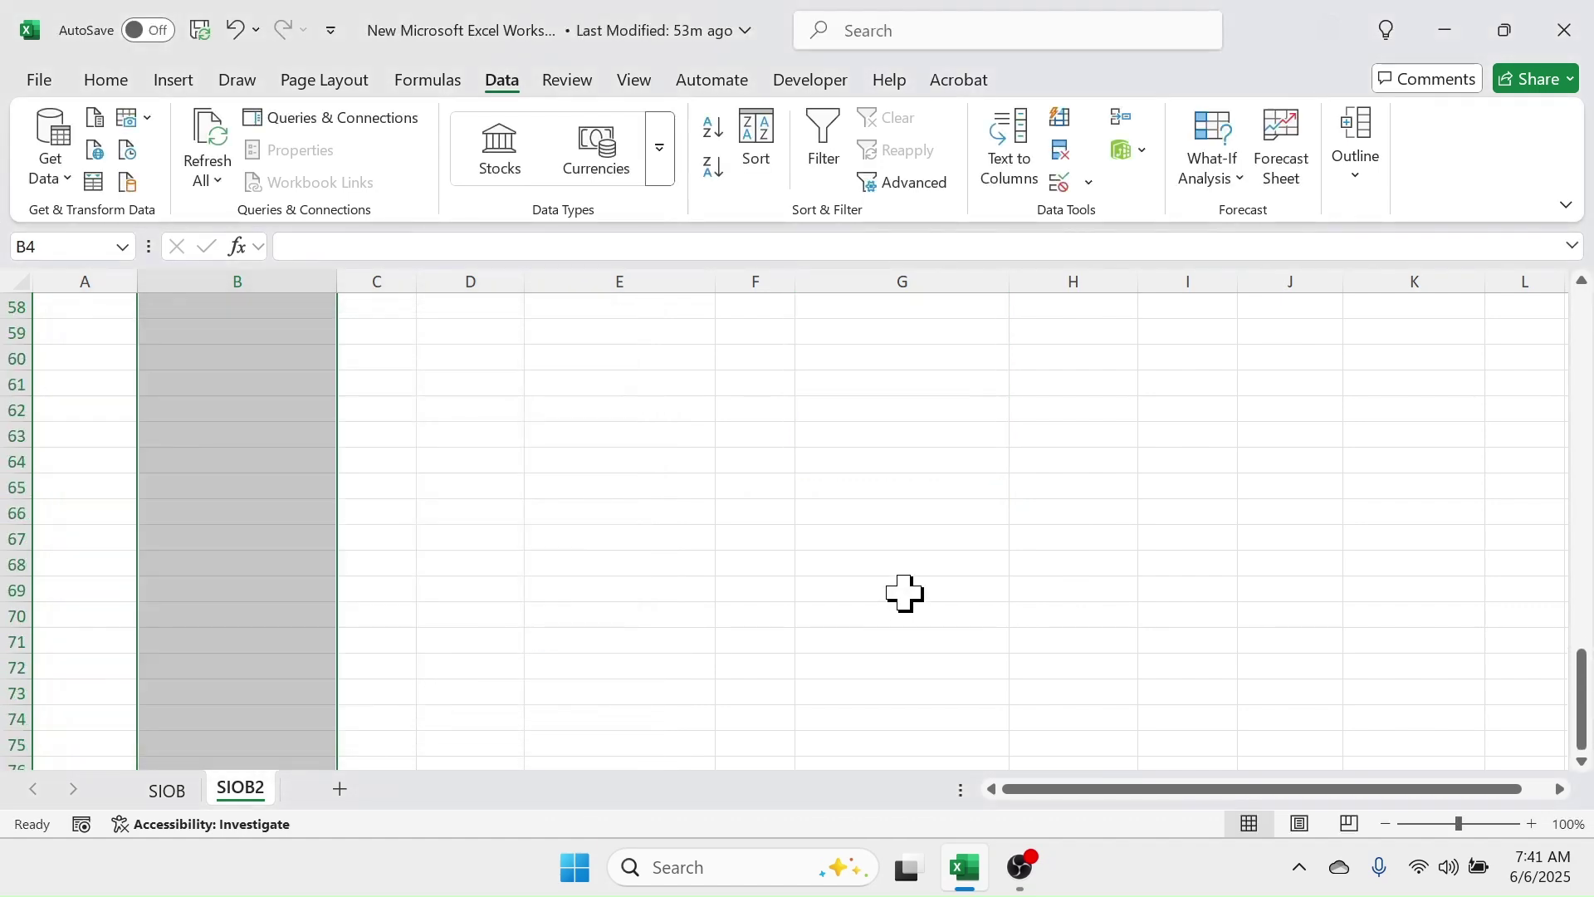
{"action": "left_click", "coordinate": [216, 437]}
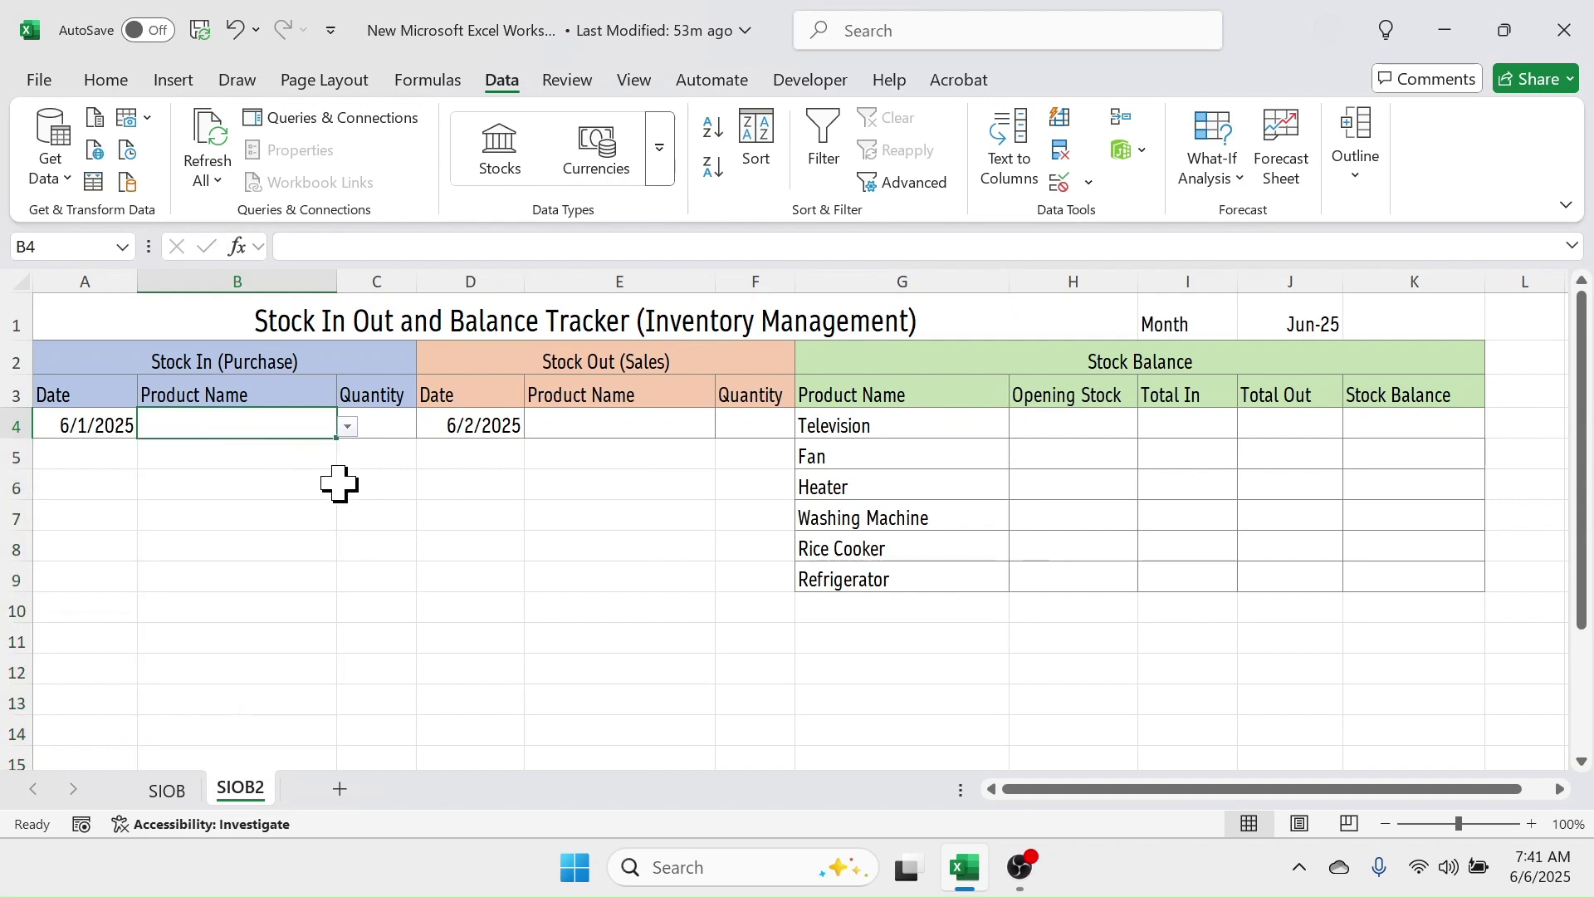
{"action": "left_click", "coordinate": [347, 426]}
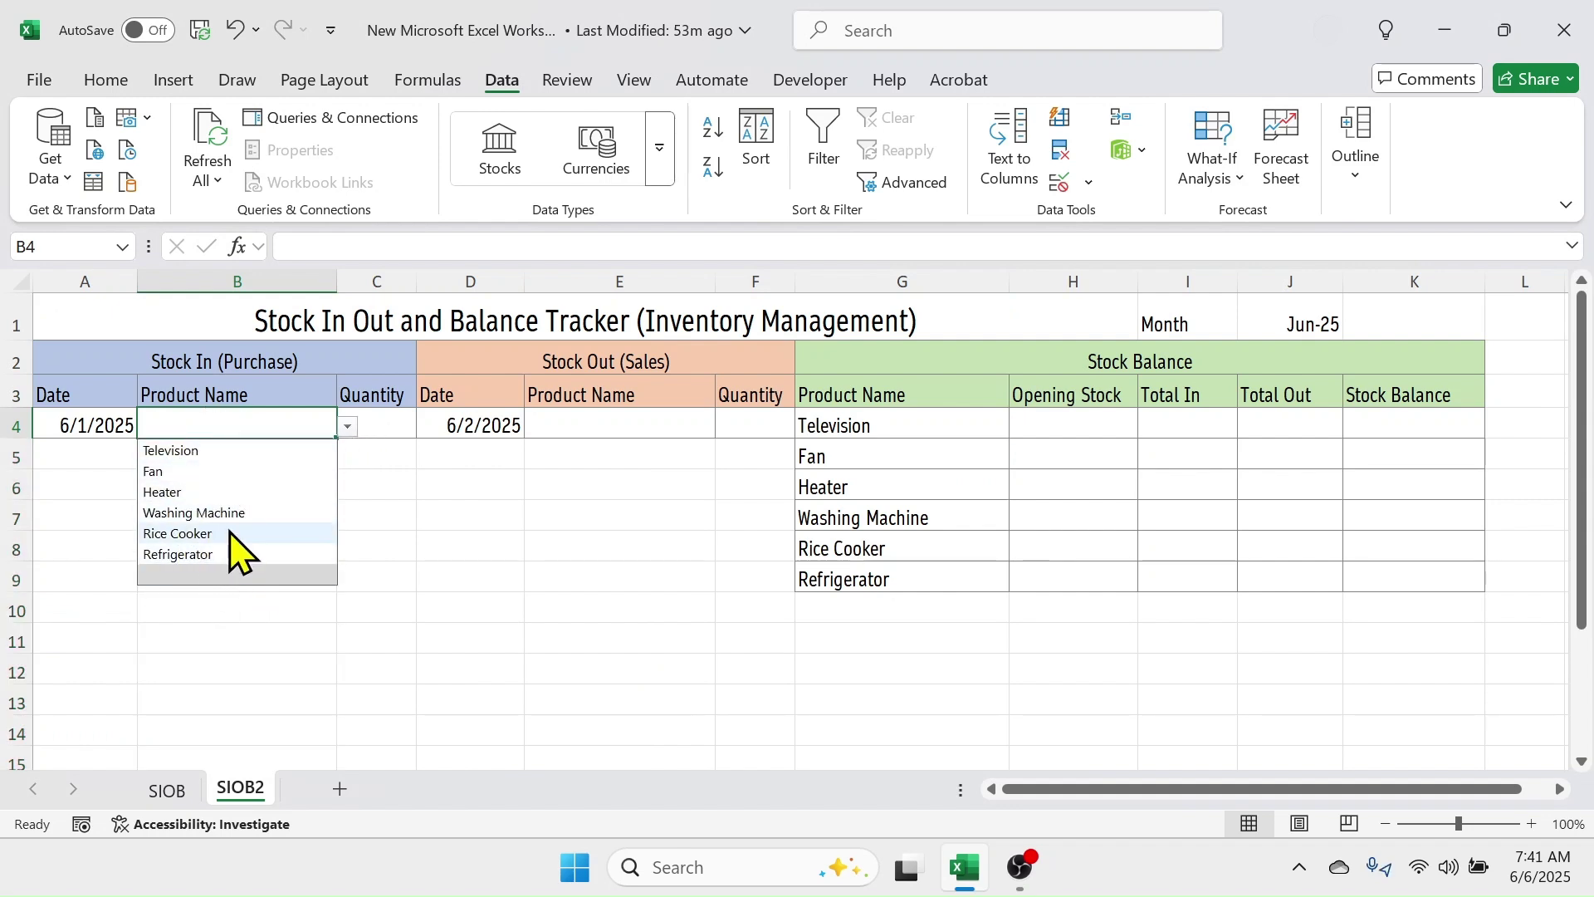
{"action": "left_click", "coordinate": [174, 451]}
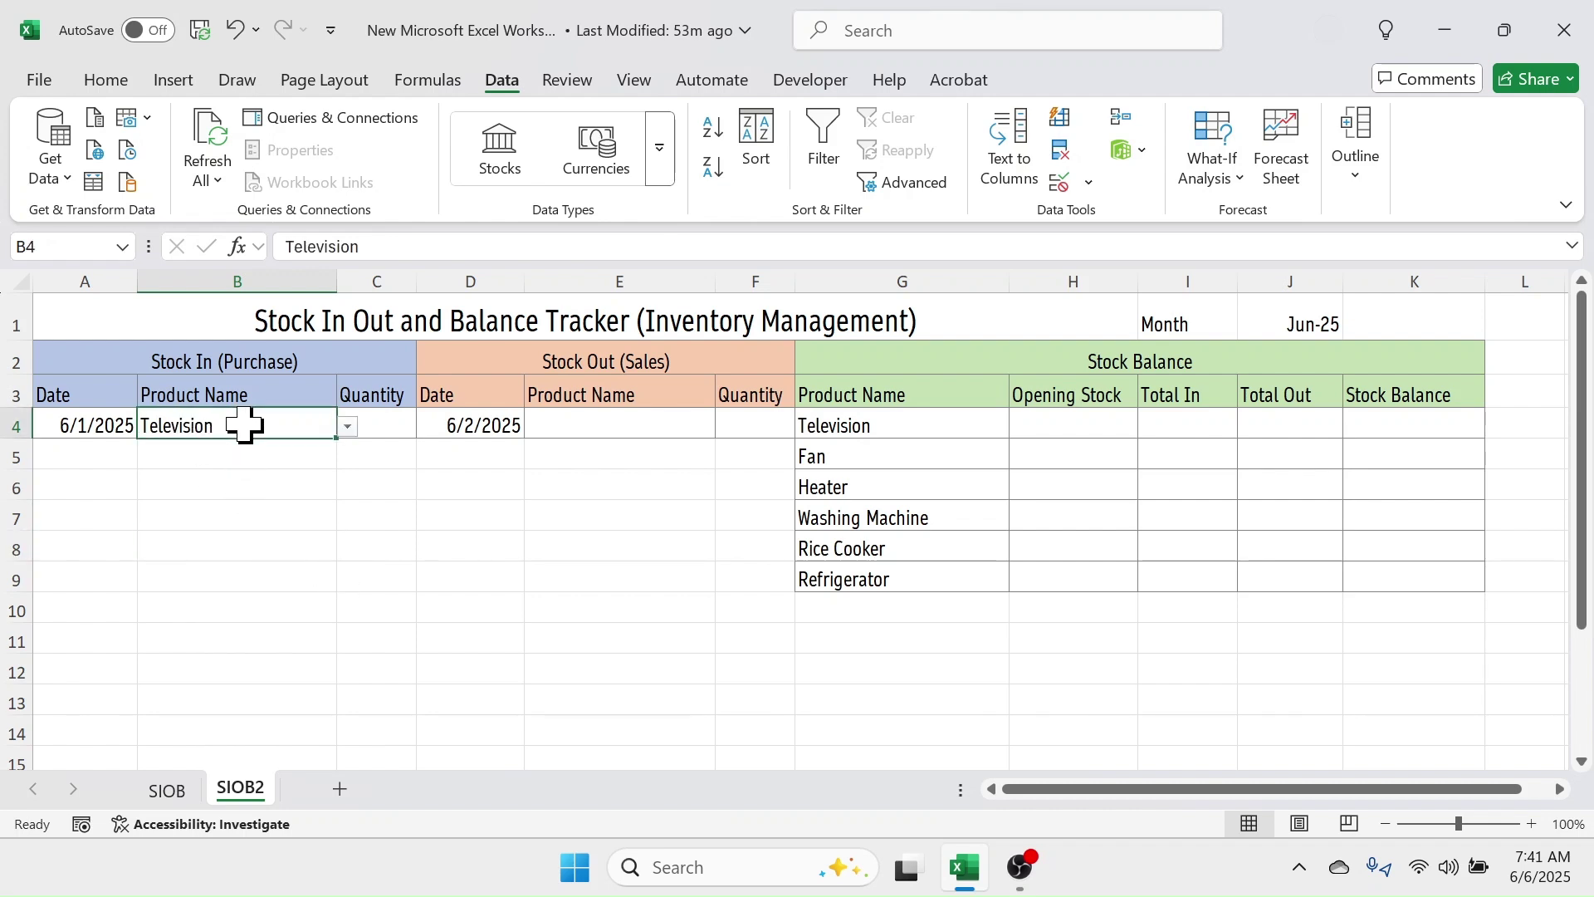
- Copy only the data validation of B4 to the Stock Out product name cells from E4 down
{"action": "key", "text": "ctrl+c"}
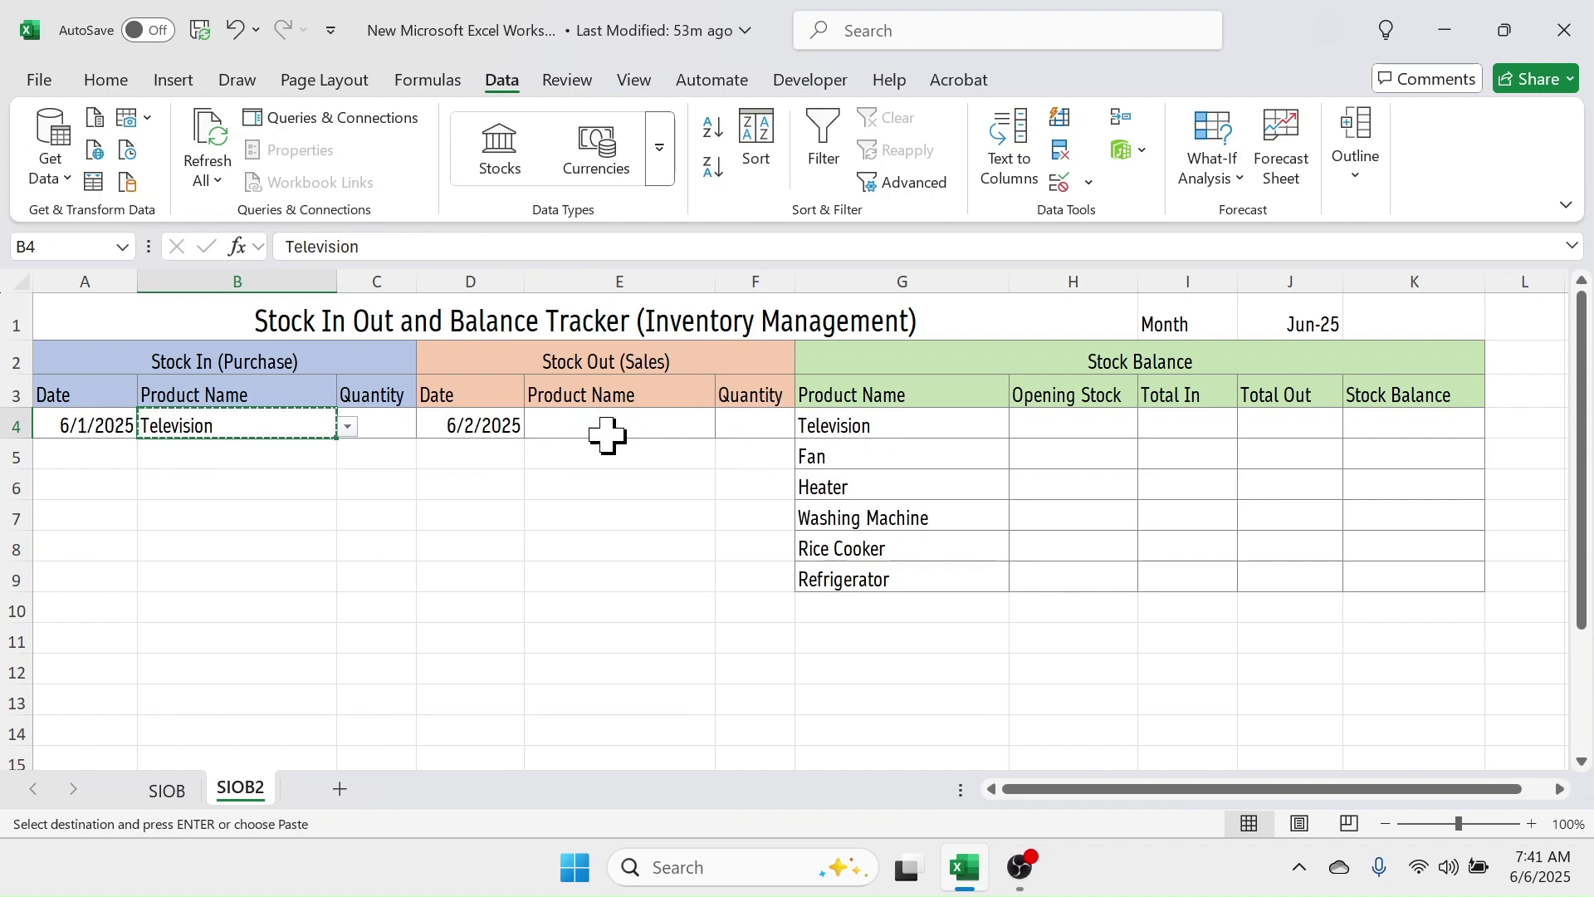
{"action": "left_click", "coordinate": [59, 250]}
{"action": "key", "text": "Return"}
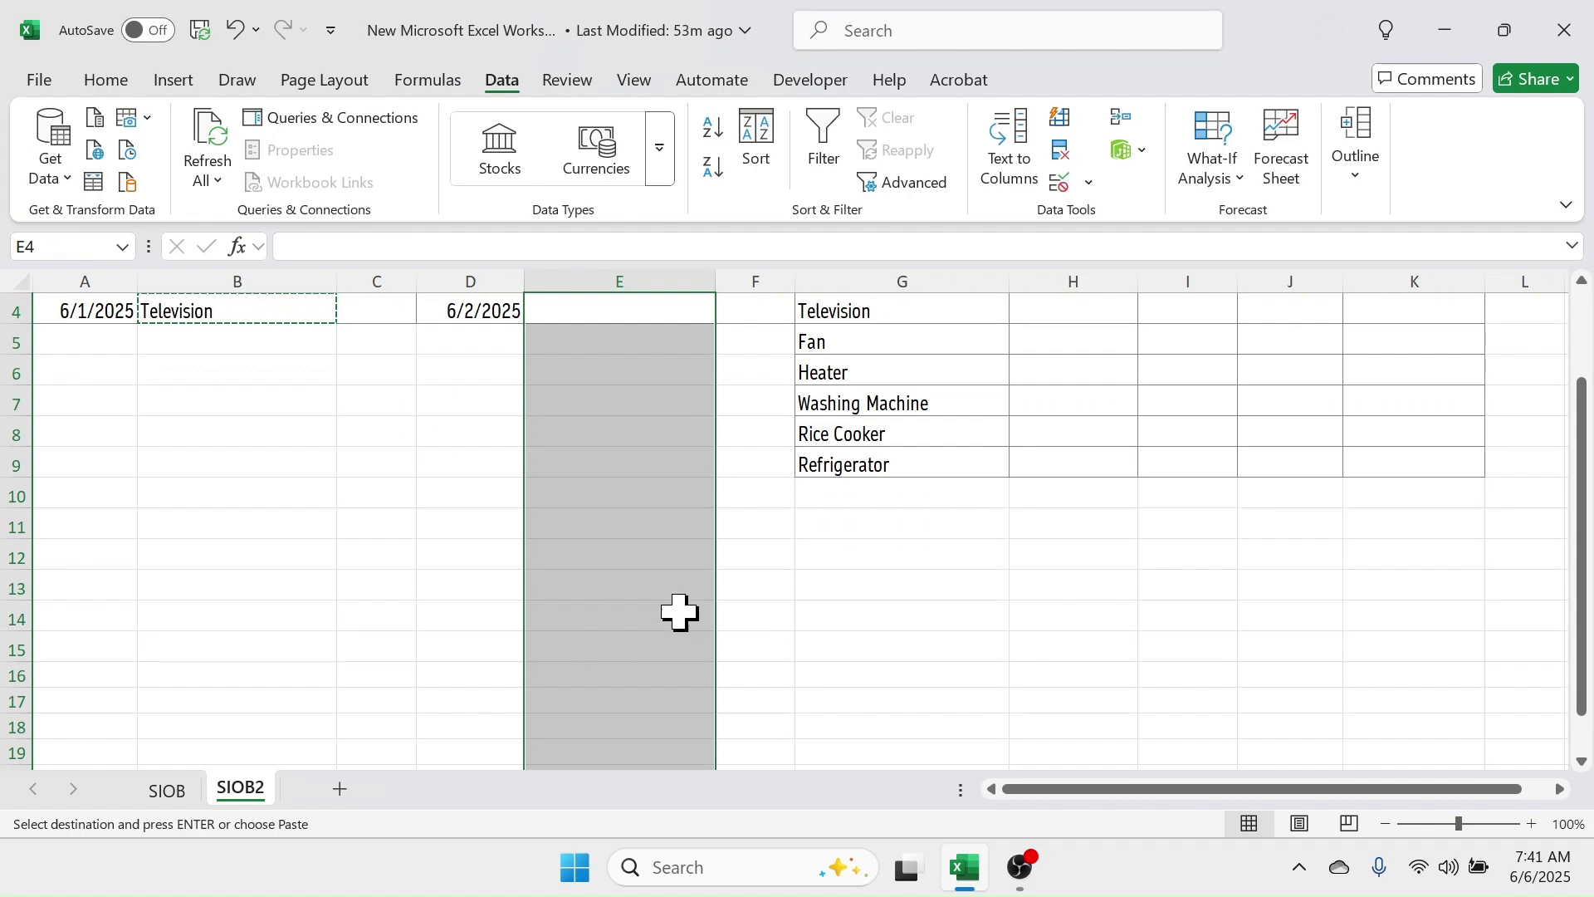
{"action": "right_click", "coordinate": [606, 373]}
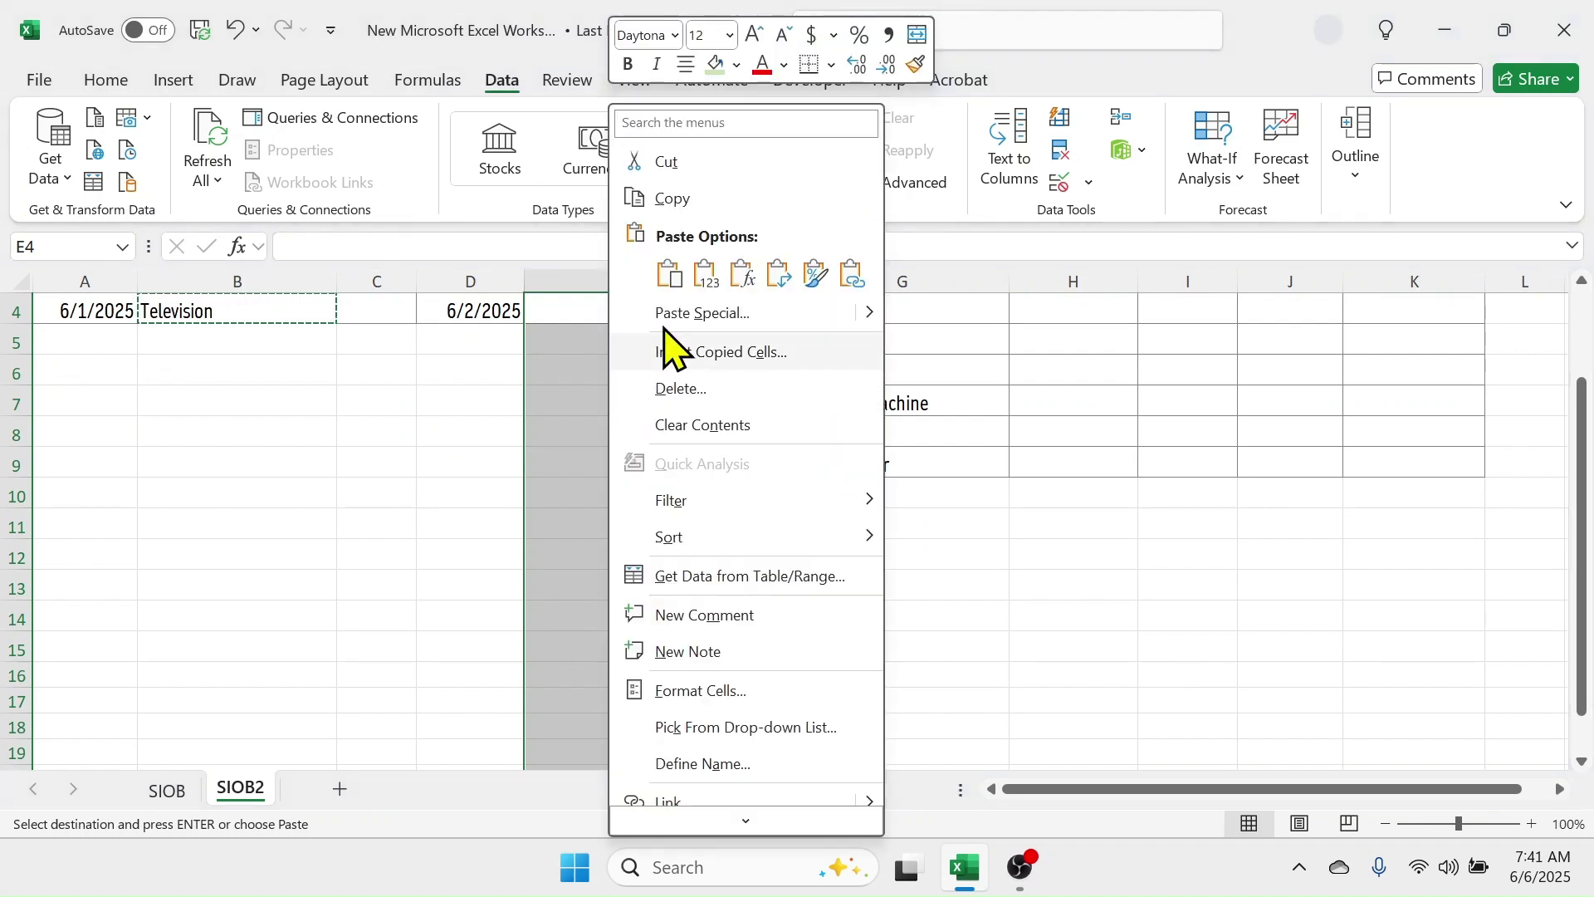
{"action": "left_click", "coordinate": [680, 314]}
{"action": "left_click", "coordinate": [479, 336]}
{"action": "left_click", "coordinate": [753, 528]}
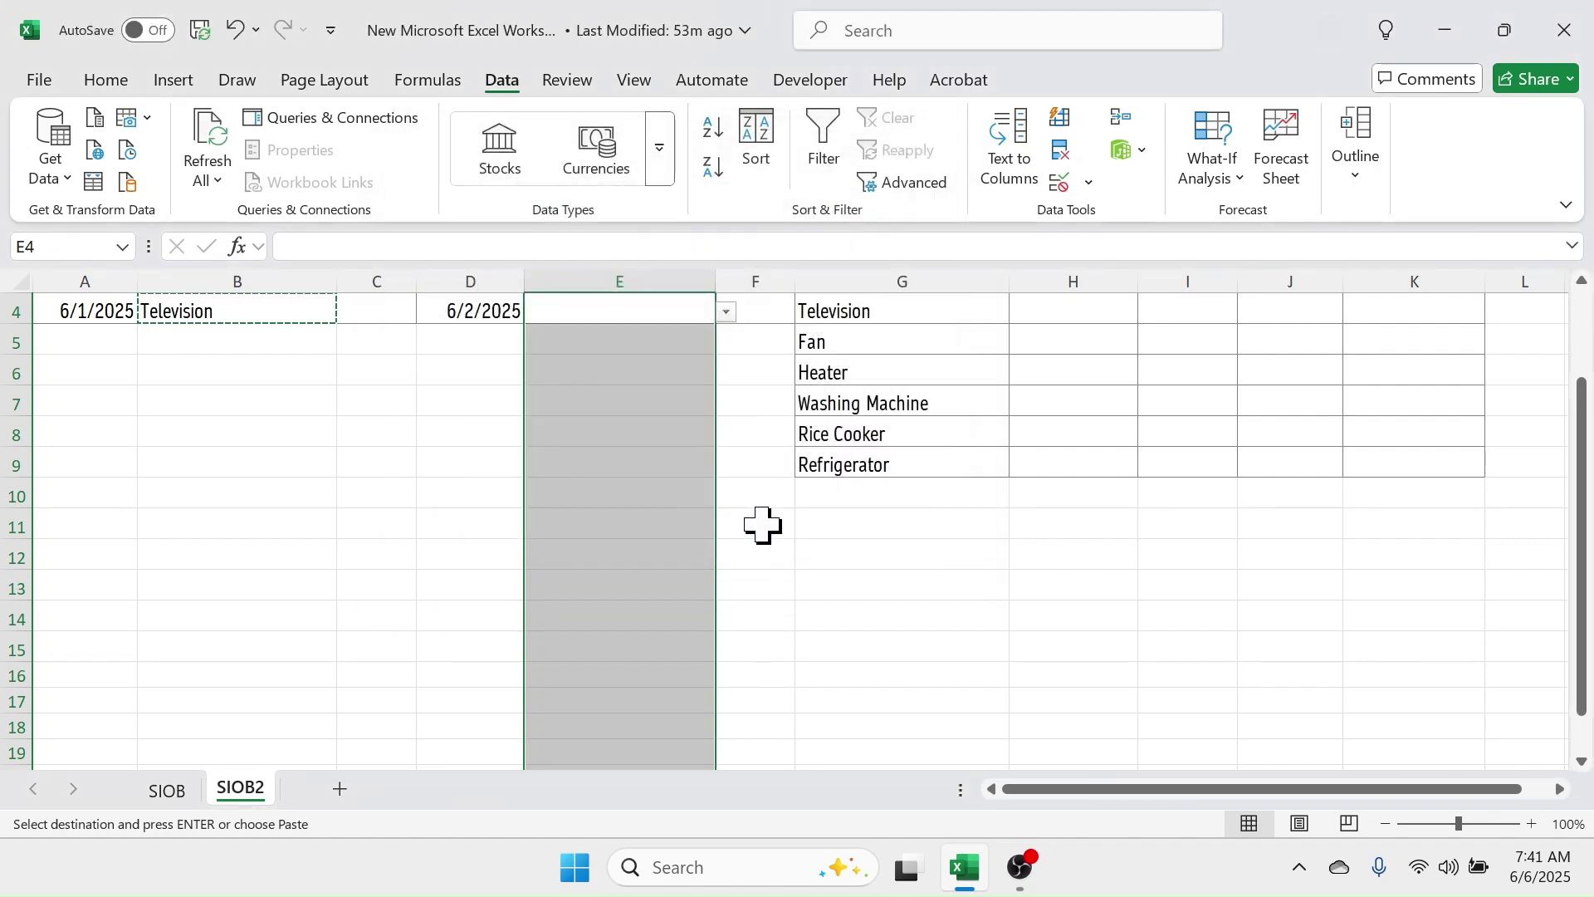
{"action": "scroll", "coordinate": [761, 523], "scroll_direction": "up", "scroll_amount": 1}
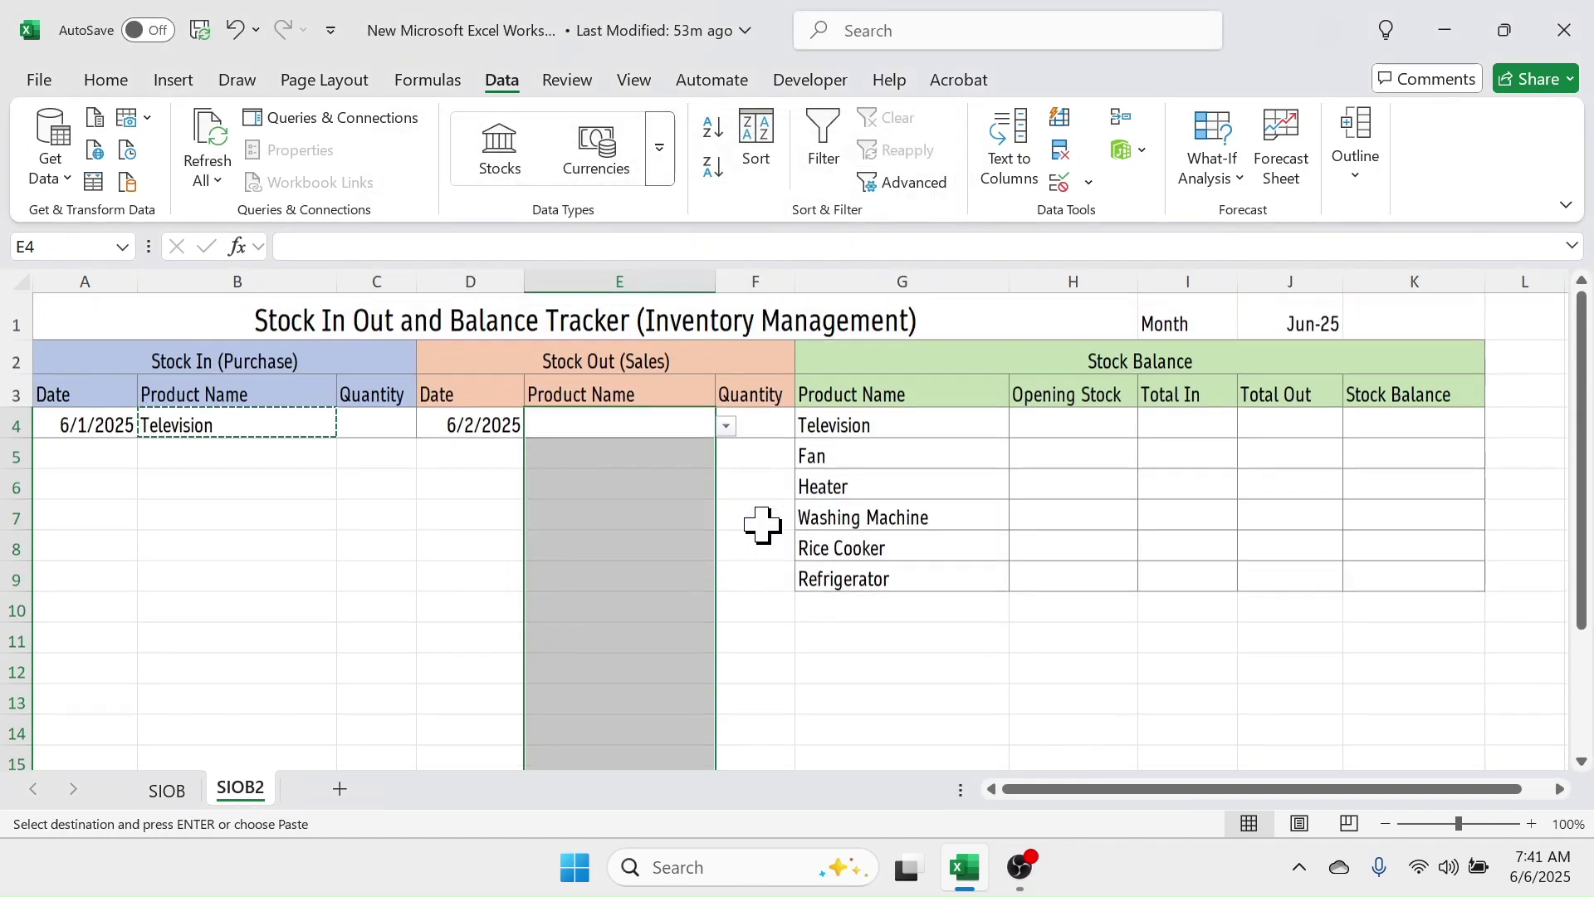
- Check the product dropdowns in E4 and E11, and choose Television in E4 for the first Stock Out entry
{"action": "left_click", "coordinate": [616, 426]}
{"action": "left_click", "coordinate": [726, 426]}
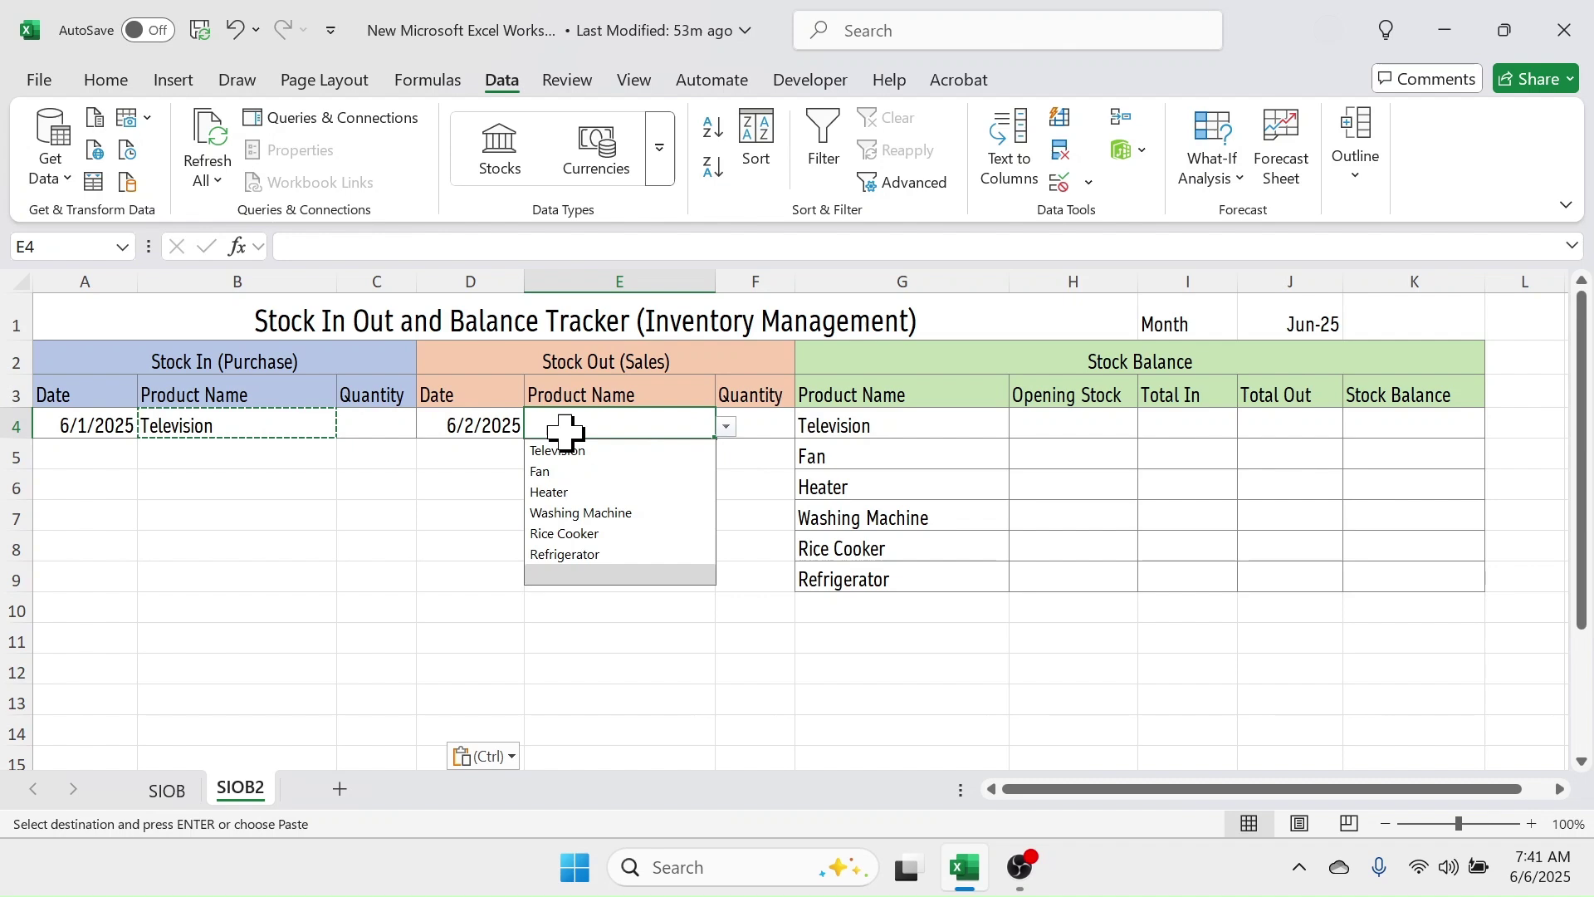
{"action": "left_click", "coordinate": [589, 641]}
{"action": "left_click", "coordinate": [726, 642]}
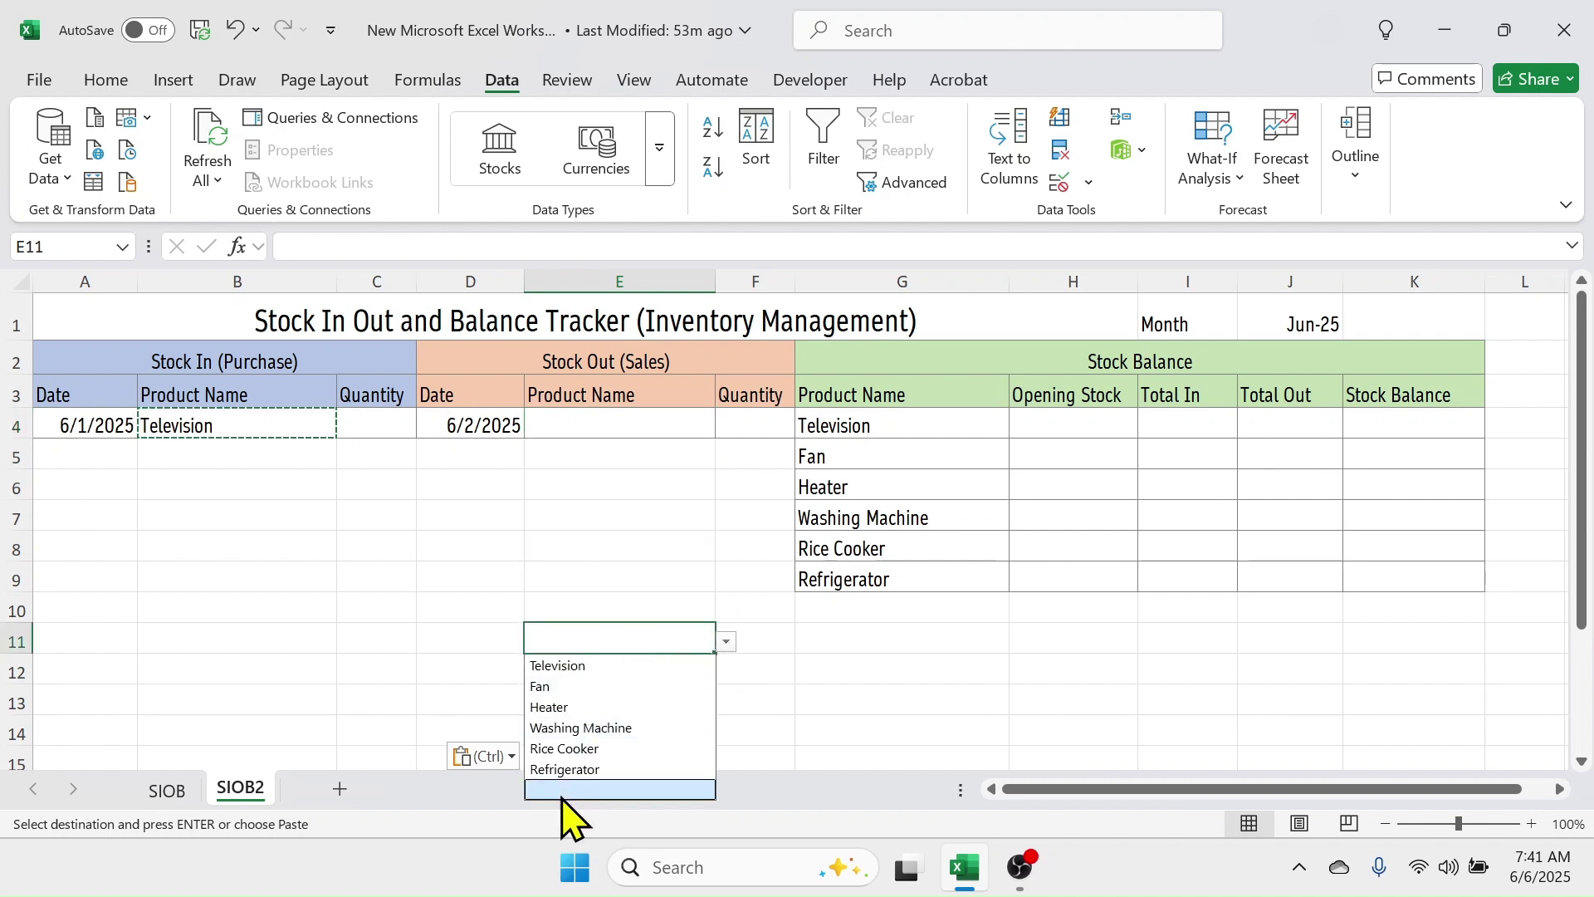
{"action": "left_click", "coordinate": [686, 424]}
{"action": "left_click", "coordinate": [727, 427]}
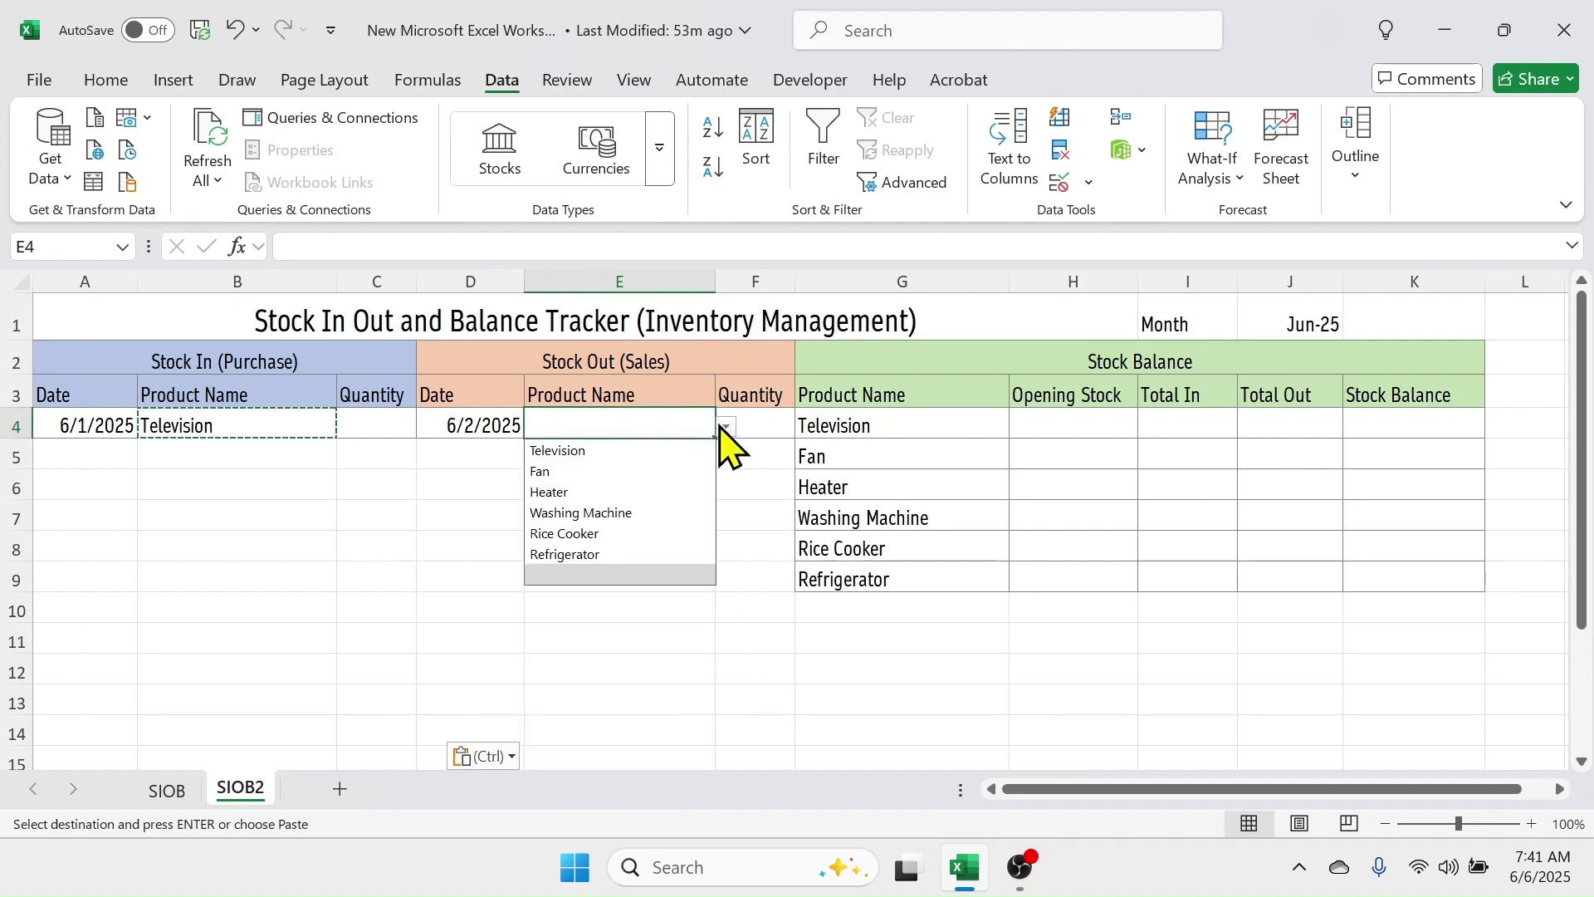
{"action": "left_click", "coordinate": [585, 451]}
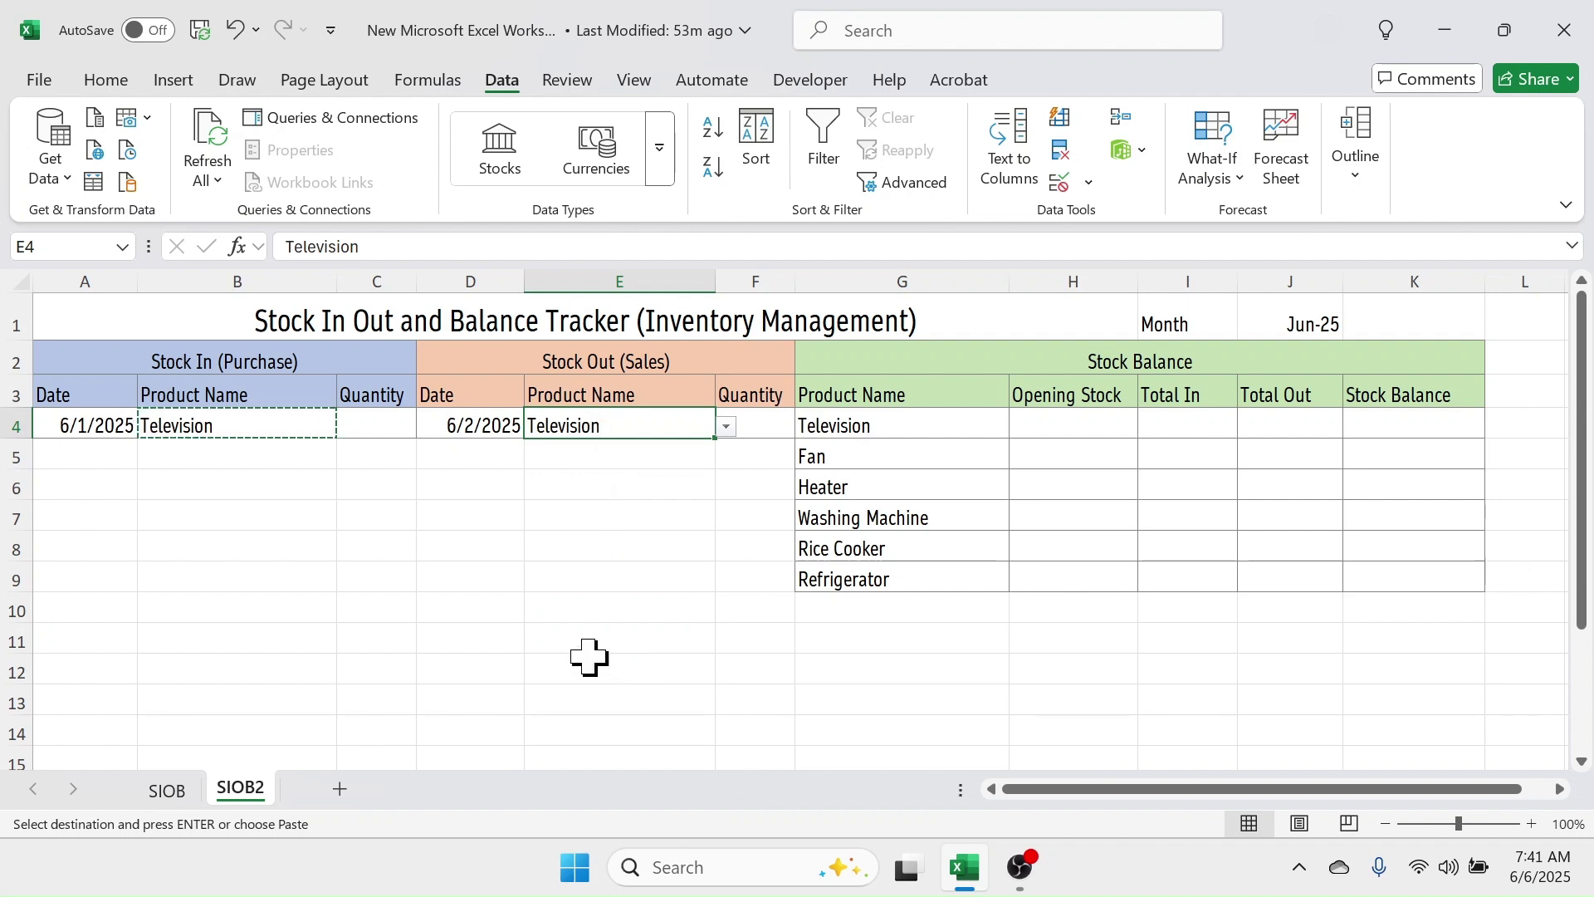
{"action": "left_click_drag", "start_coordinate": [1195, 402], "coordinate": [1217, 544]}
{"action": "left_click_drag", "start_coordinate": [1295, 391], "coordinate": [1302, 490]}
{"action": "left_click_drag", "start_coordinate": [1402, 382], "coordinate": [1411, 490]}
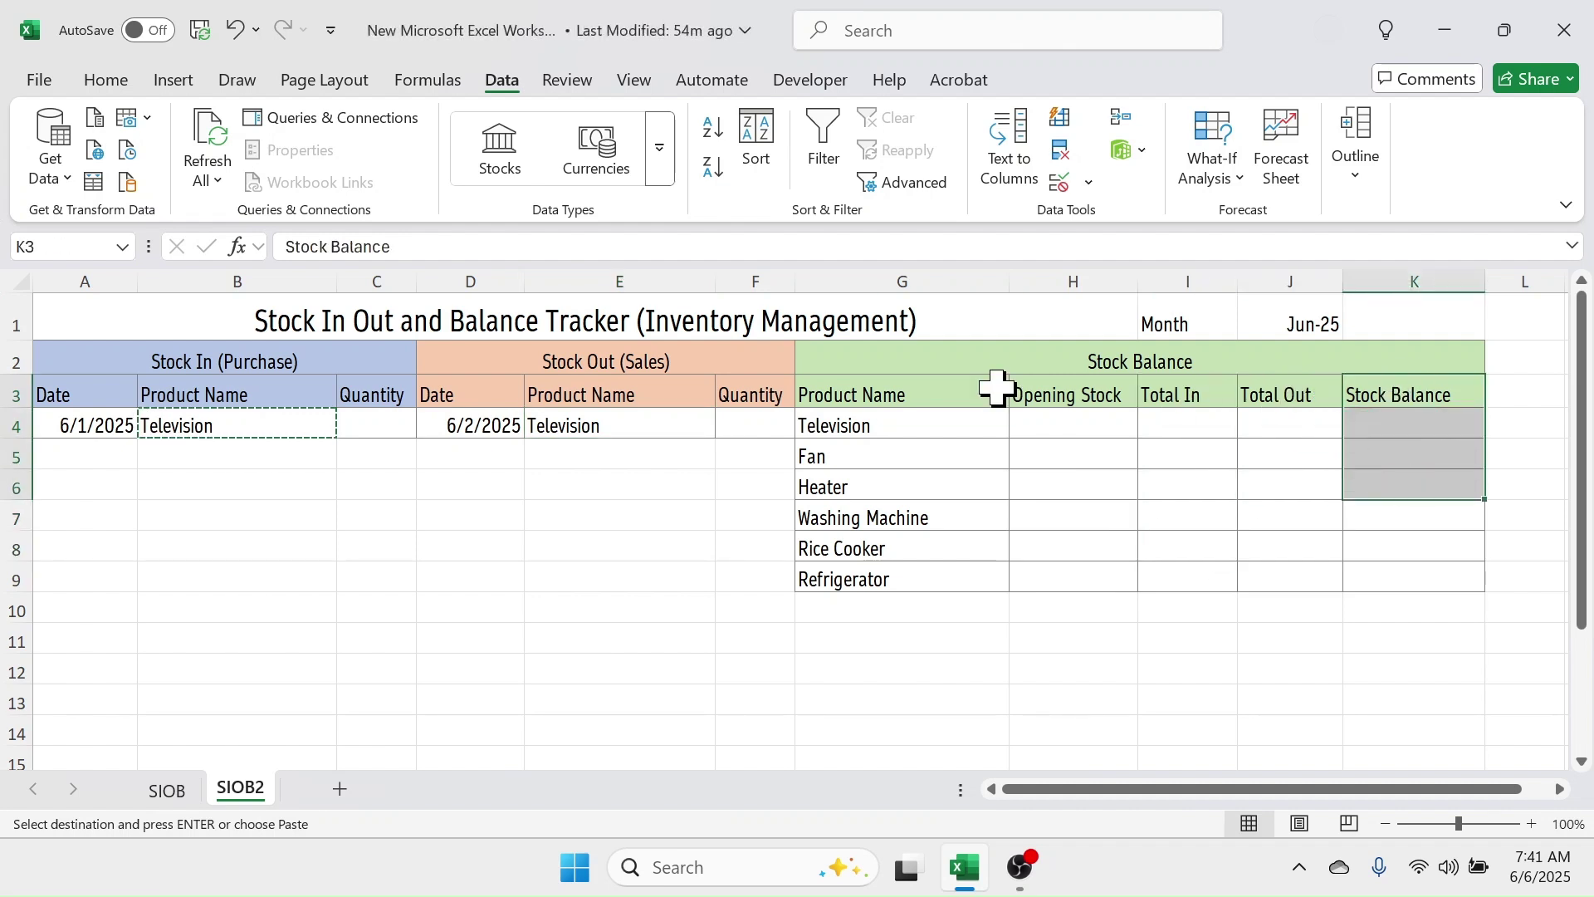
{"action": "left_click_drag", "start_coordinate": [1056, 345], "coordinate": [1064, 573]}
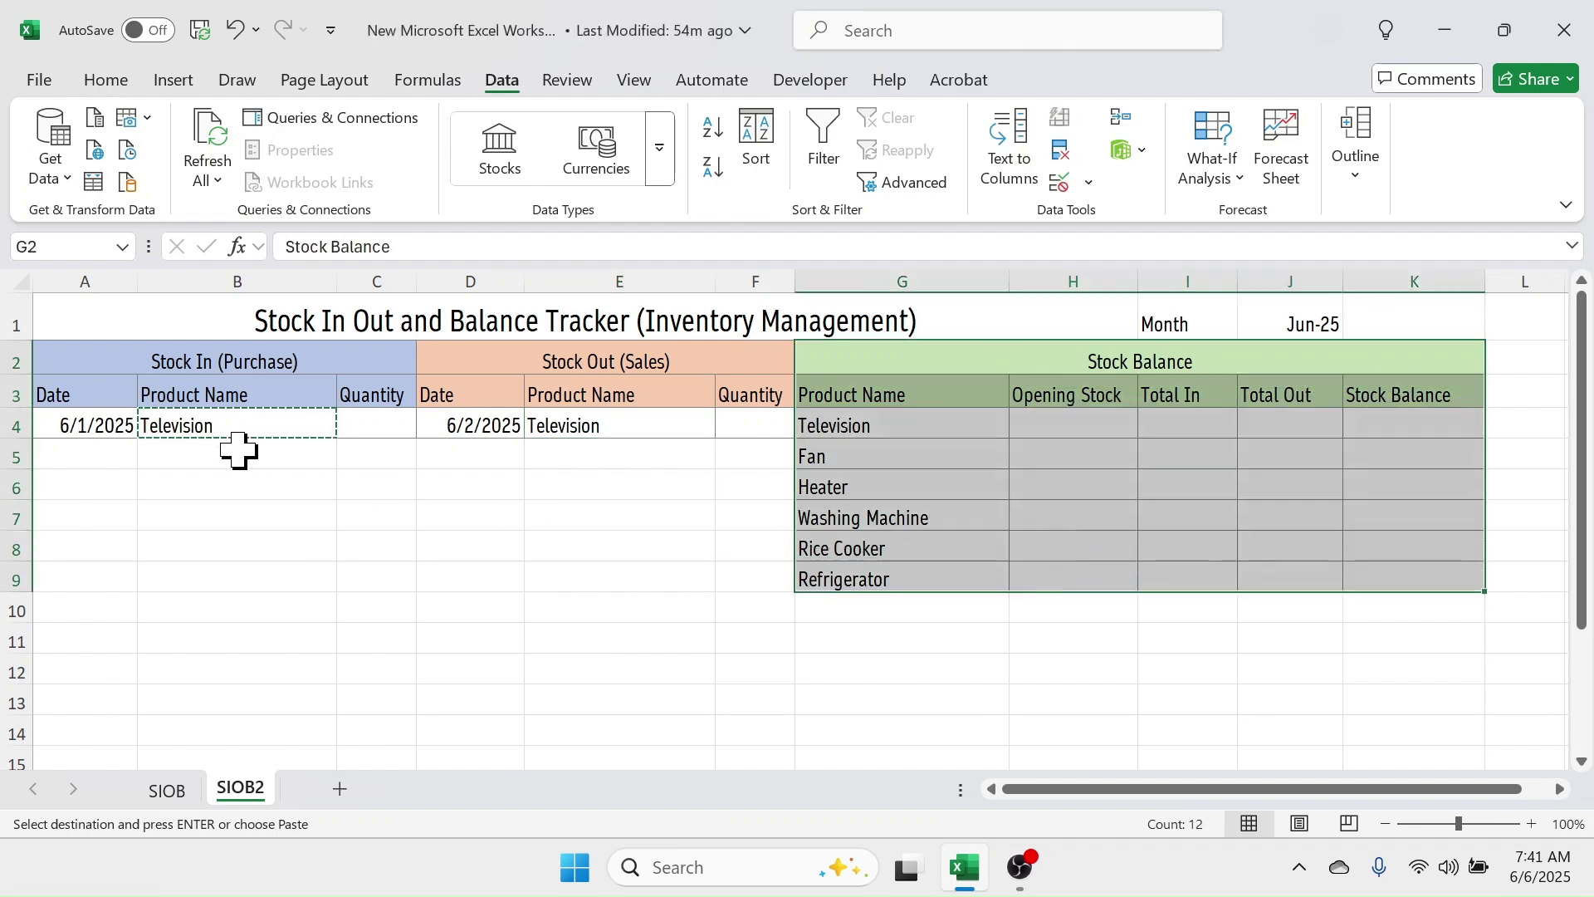
{"action": "left_click", "coordinate": [100, 465]}
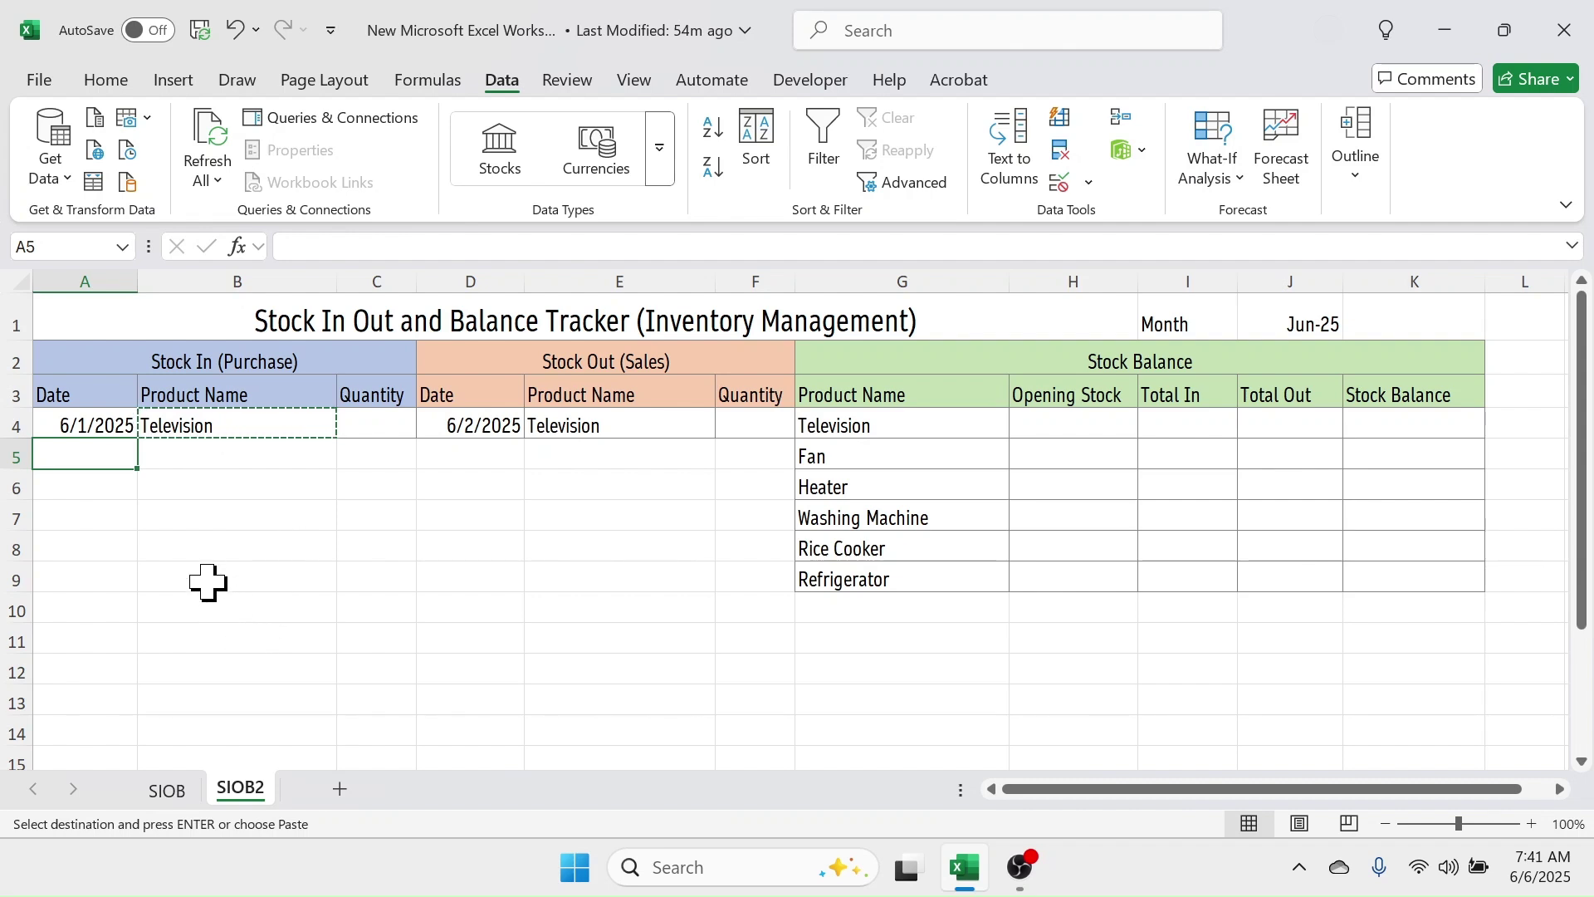
- Enter the Television quantities: 12 in C4 for Stock In and 3 in F4 for Stock Out
{"action": "left_click", "coordinate": [379, 423]}
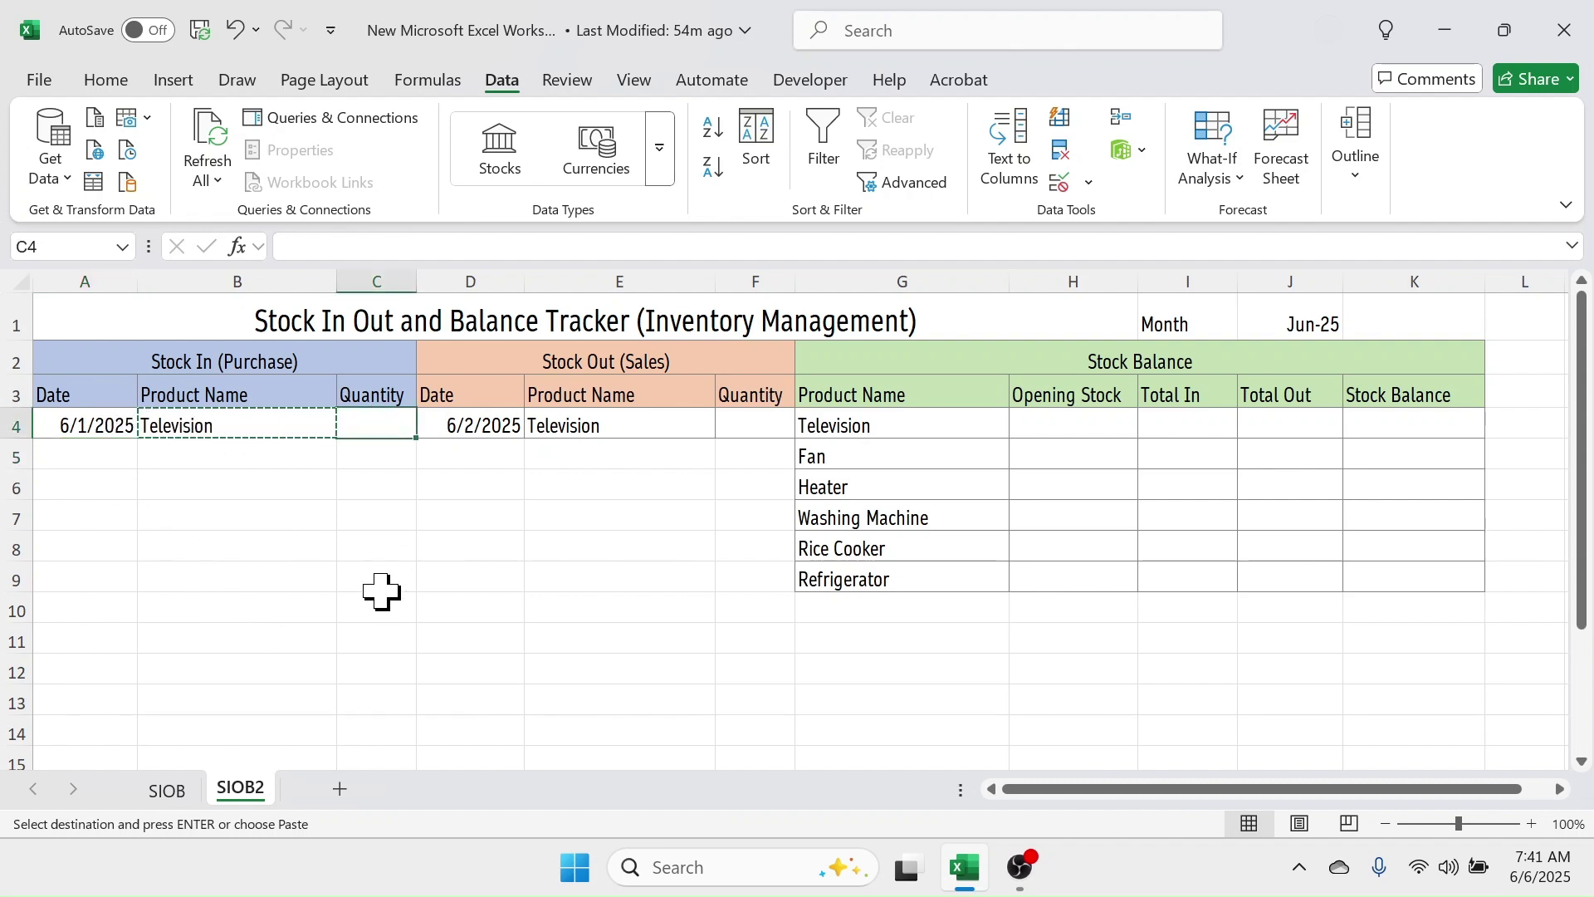
{"action": "type", "text": "12"}
{"action": "key", "text": "Return"}
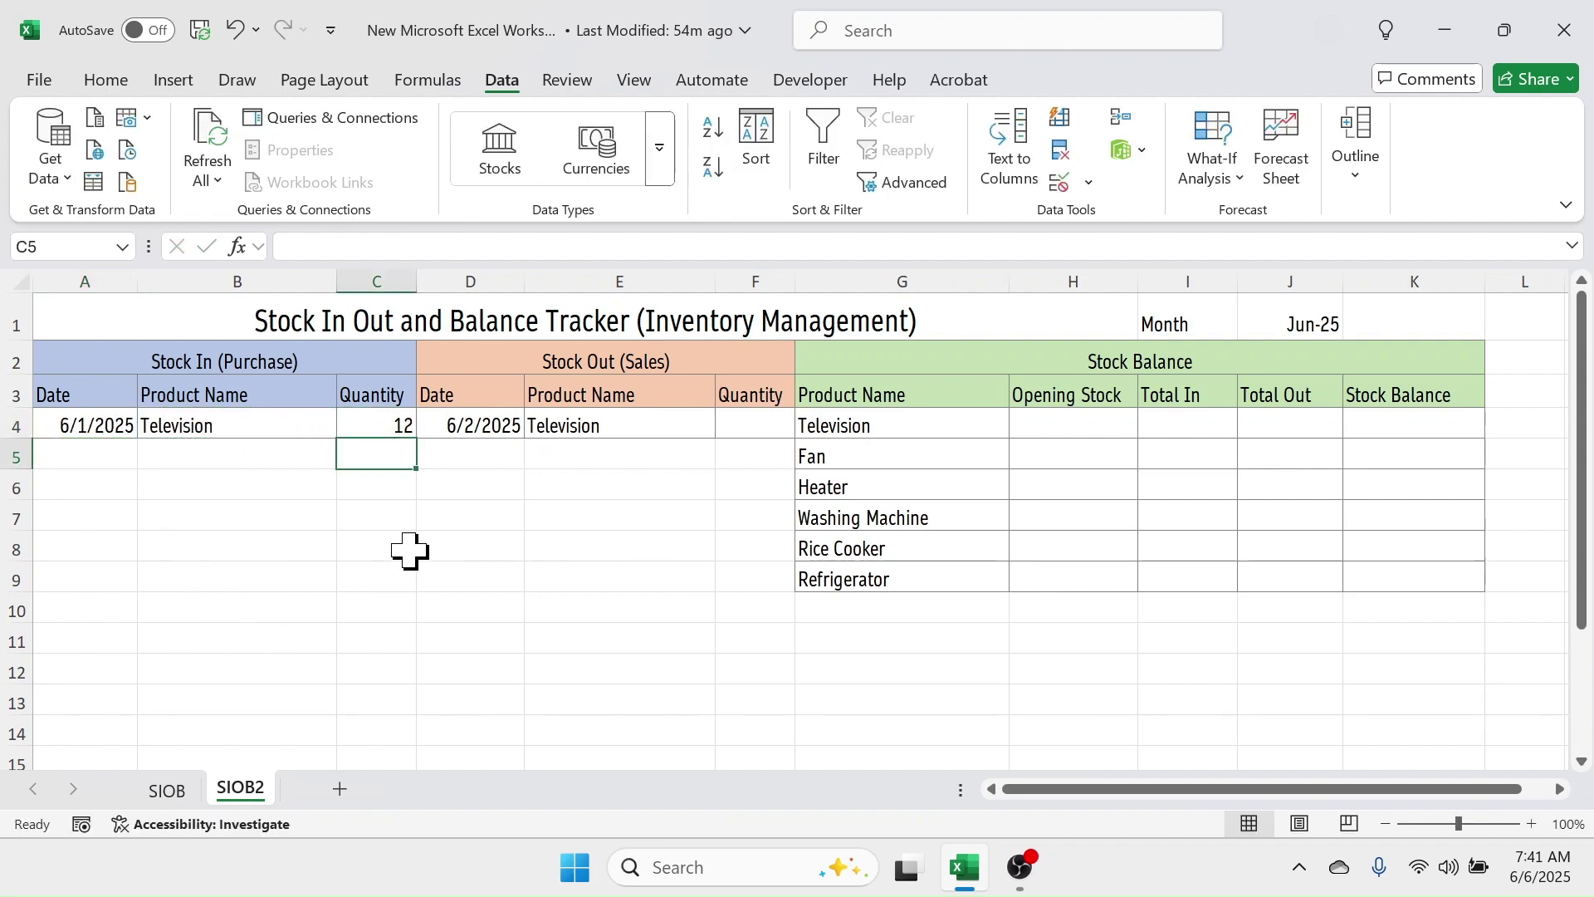
{"action": "left_click", "coordinate": [739, 421]}
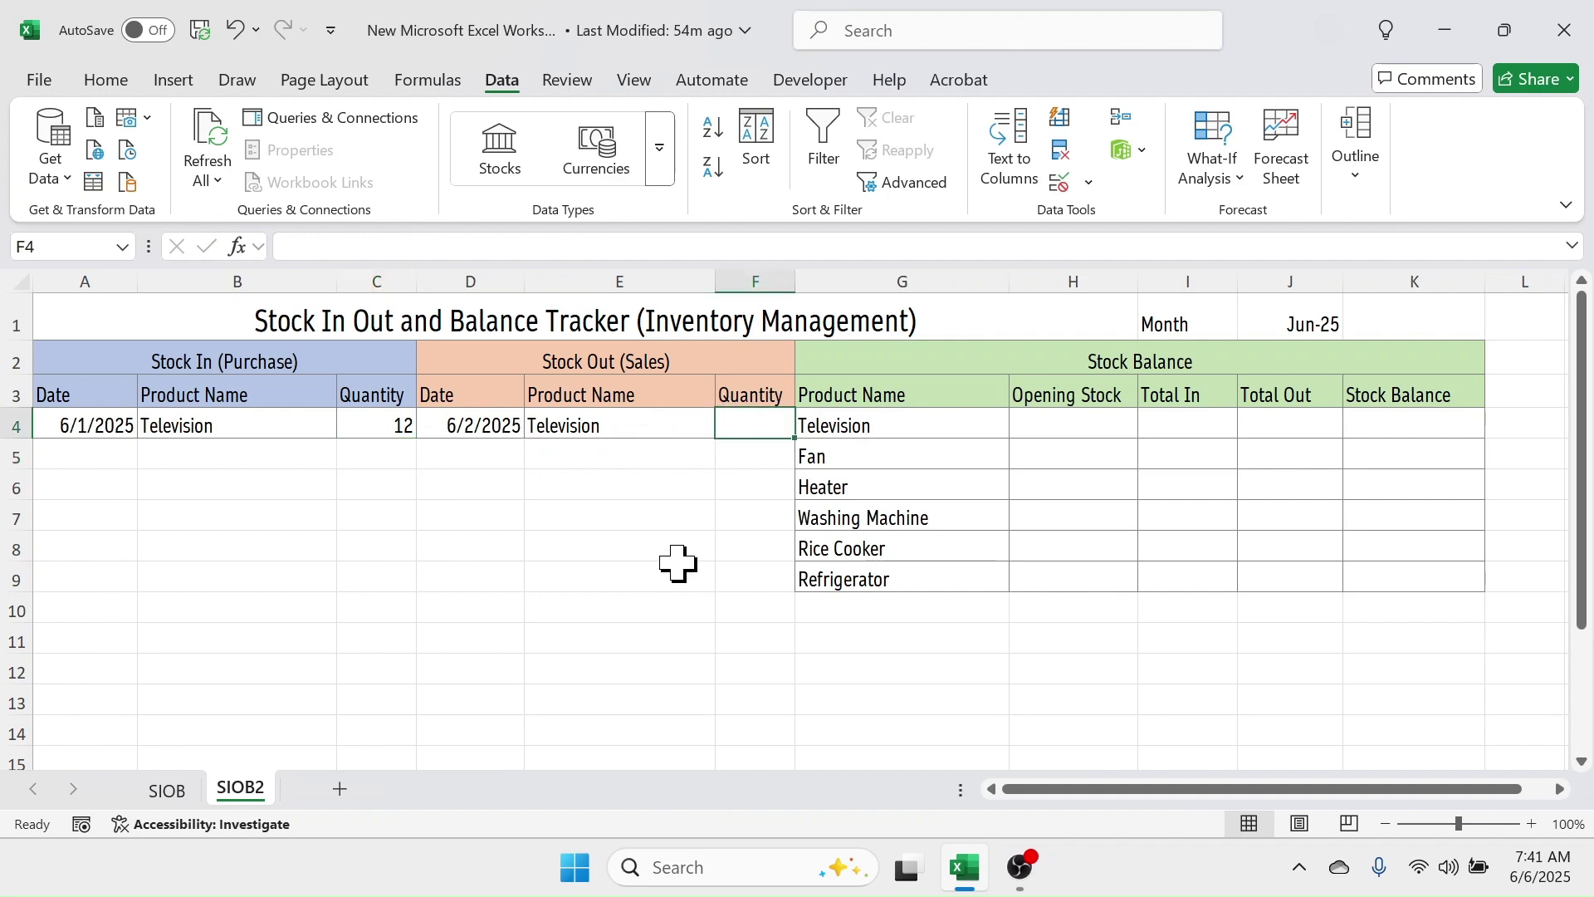
{"action": "type", "text": "3"}
{"action": "key", "text": "Return"}
- Add a second Stock In entry in row 5 with date 6/2/2025, product Television and quantity 6
{"action": "left_click", "coordinate": [101, 453]}
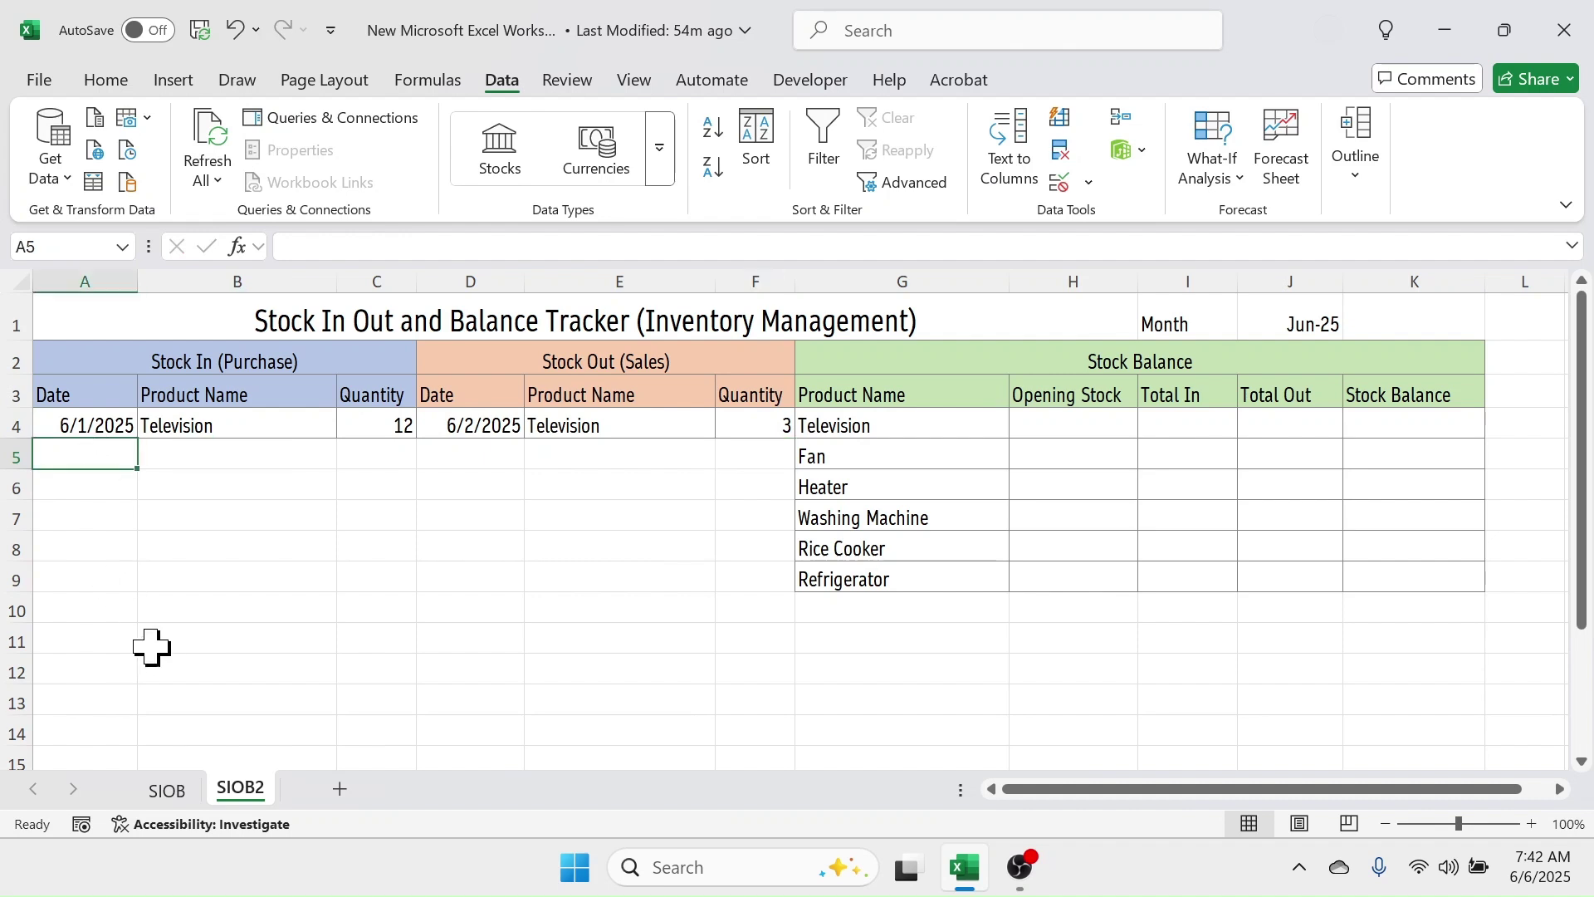
{"action": "type", "text": "6/2/"}
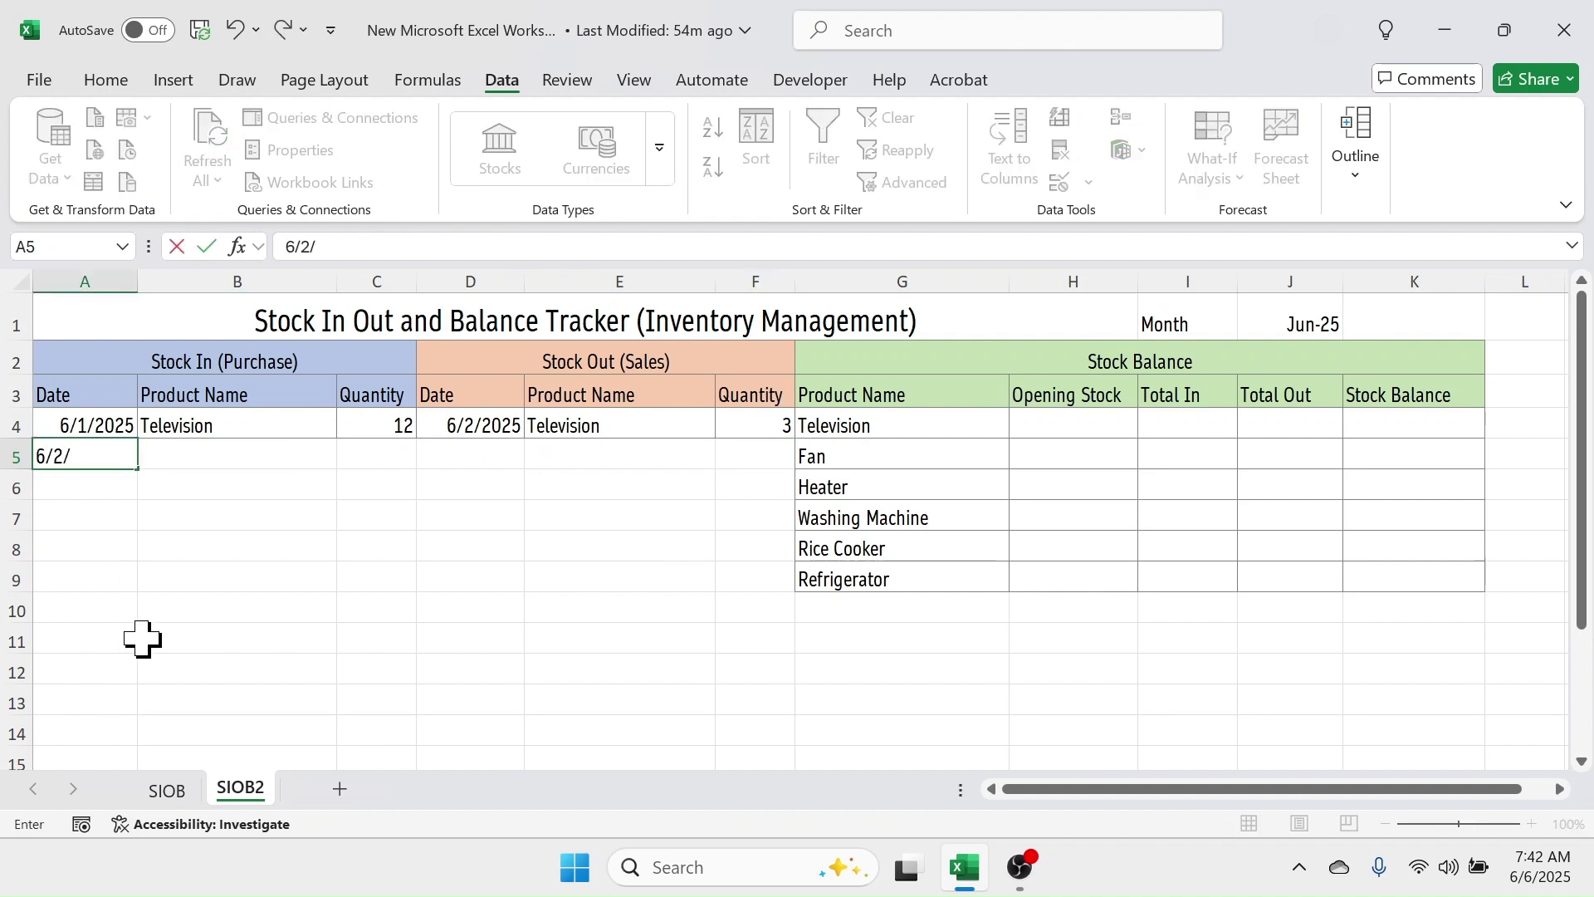
{"action": "type", "text": "2025"}
{"action": "key", "text": "Return"}
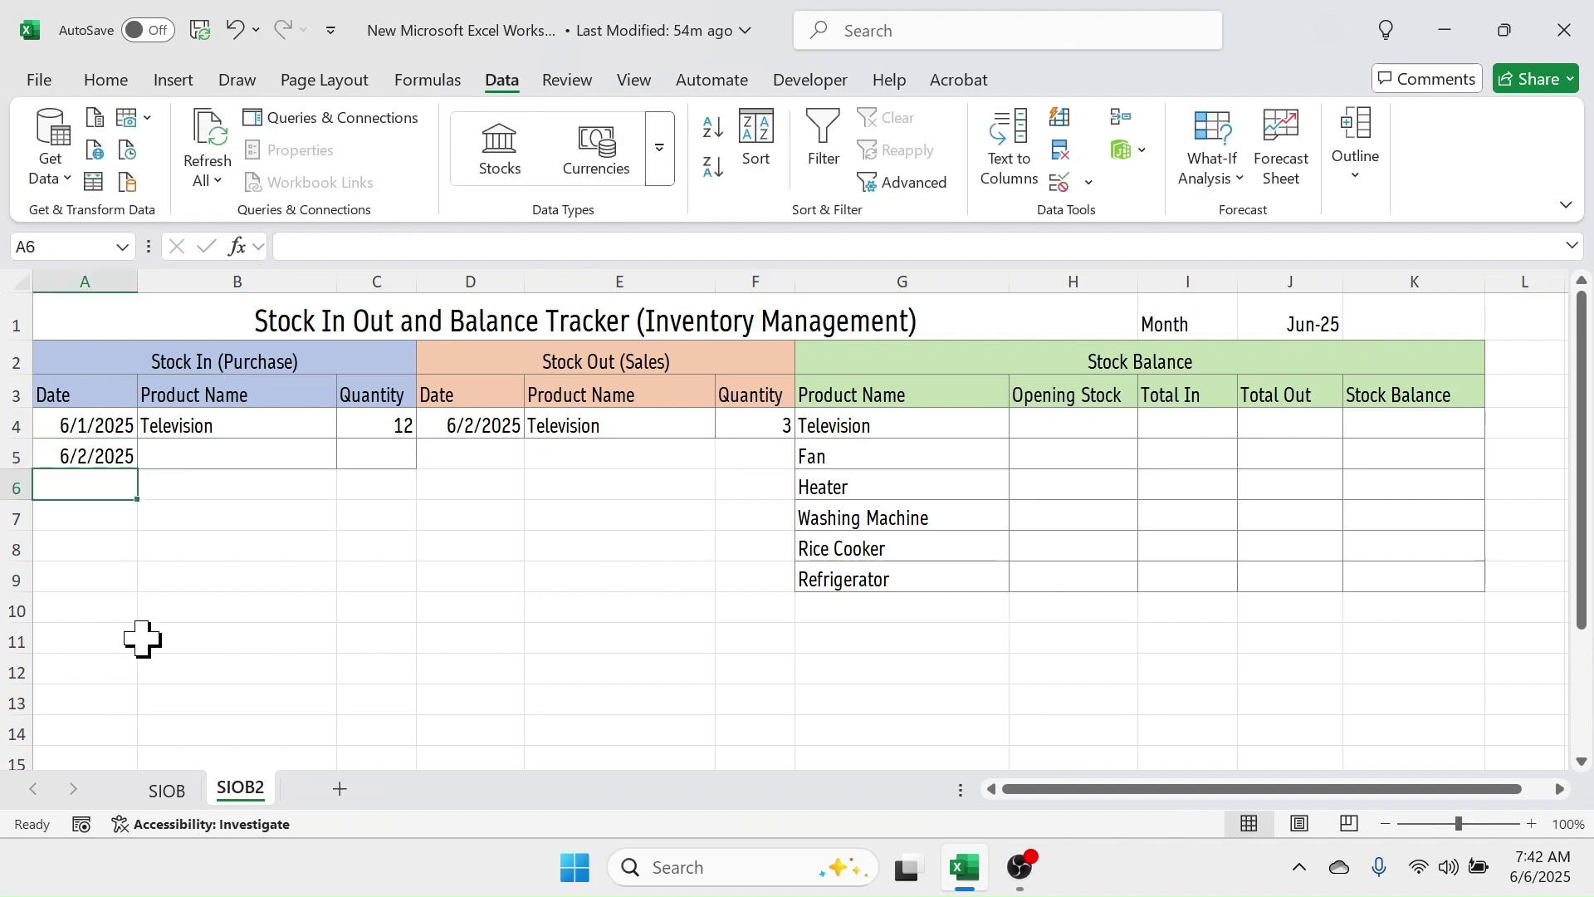
{"action": "left_click", "coordinate": [251, 451]}
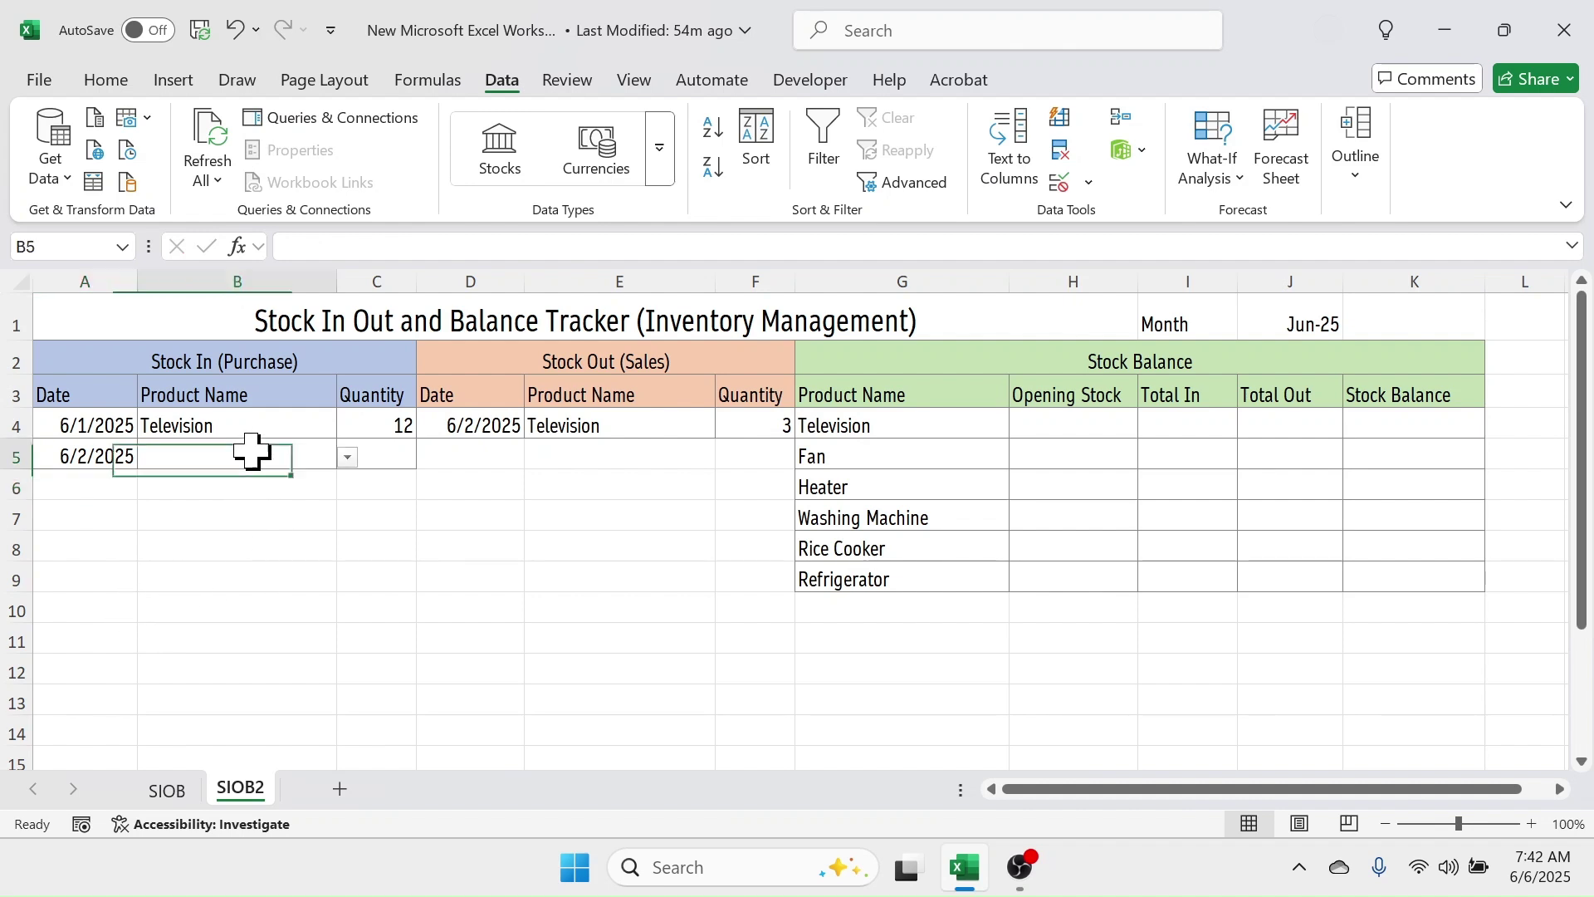
{"action": "left_click", "coordinate": [347, 457]}
{"action": "left_click", "coordinate": [210, 480]}
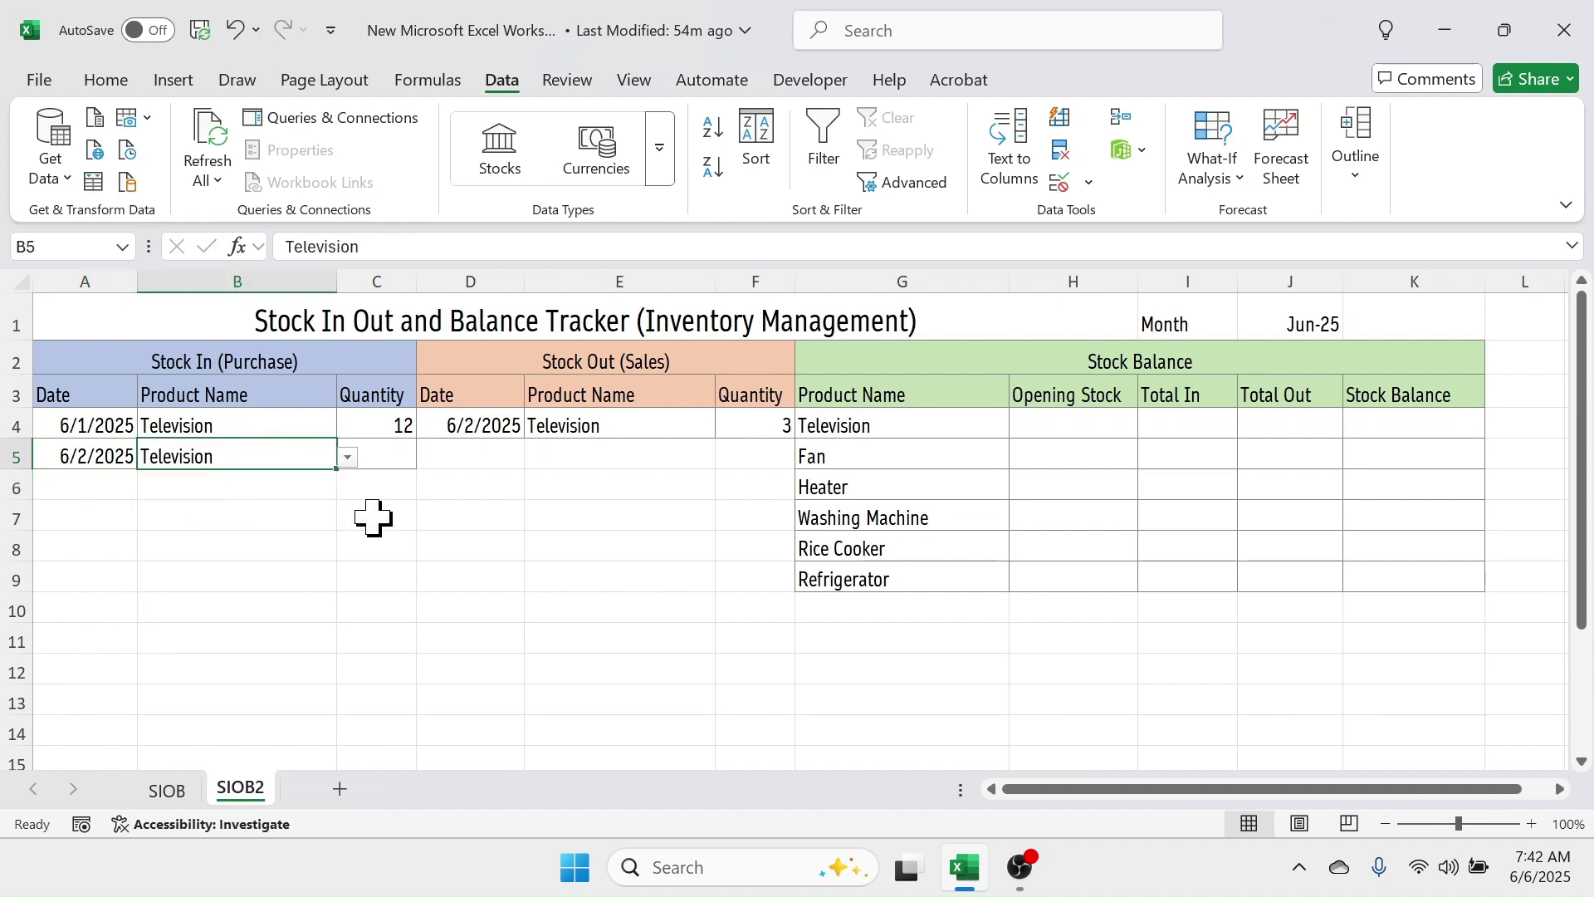
{"action": "left_click", "coordinate": [398, 456]}
{"action": "type", "text": "6"}
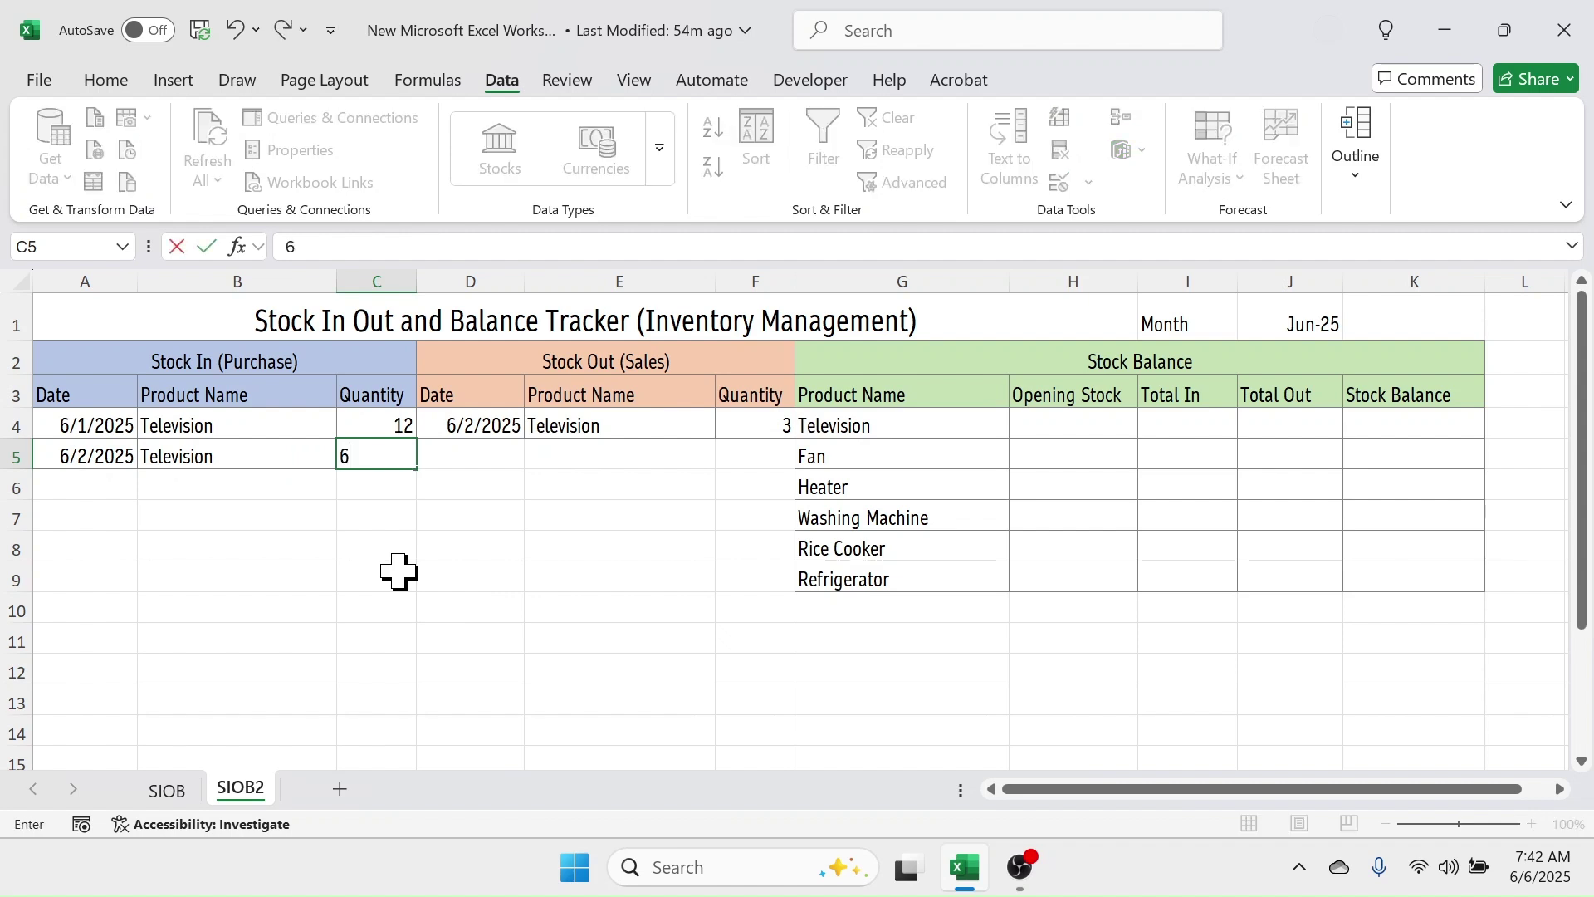
{"action": "key", "text": "Return"}
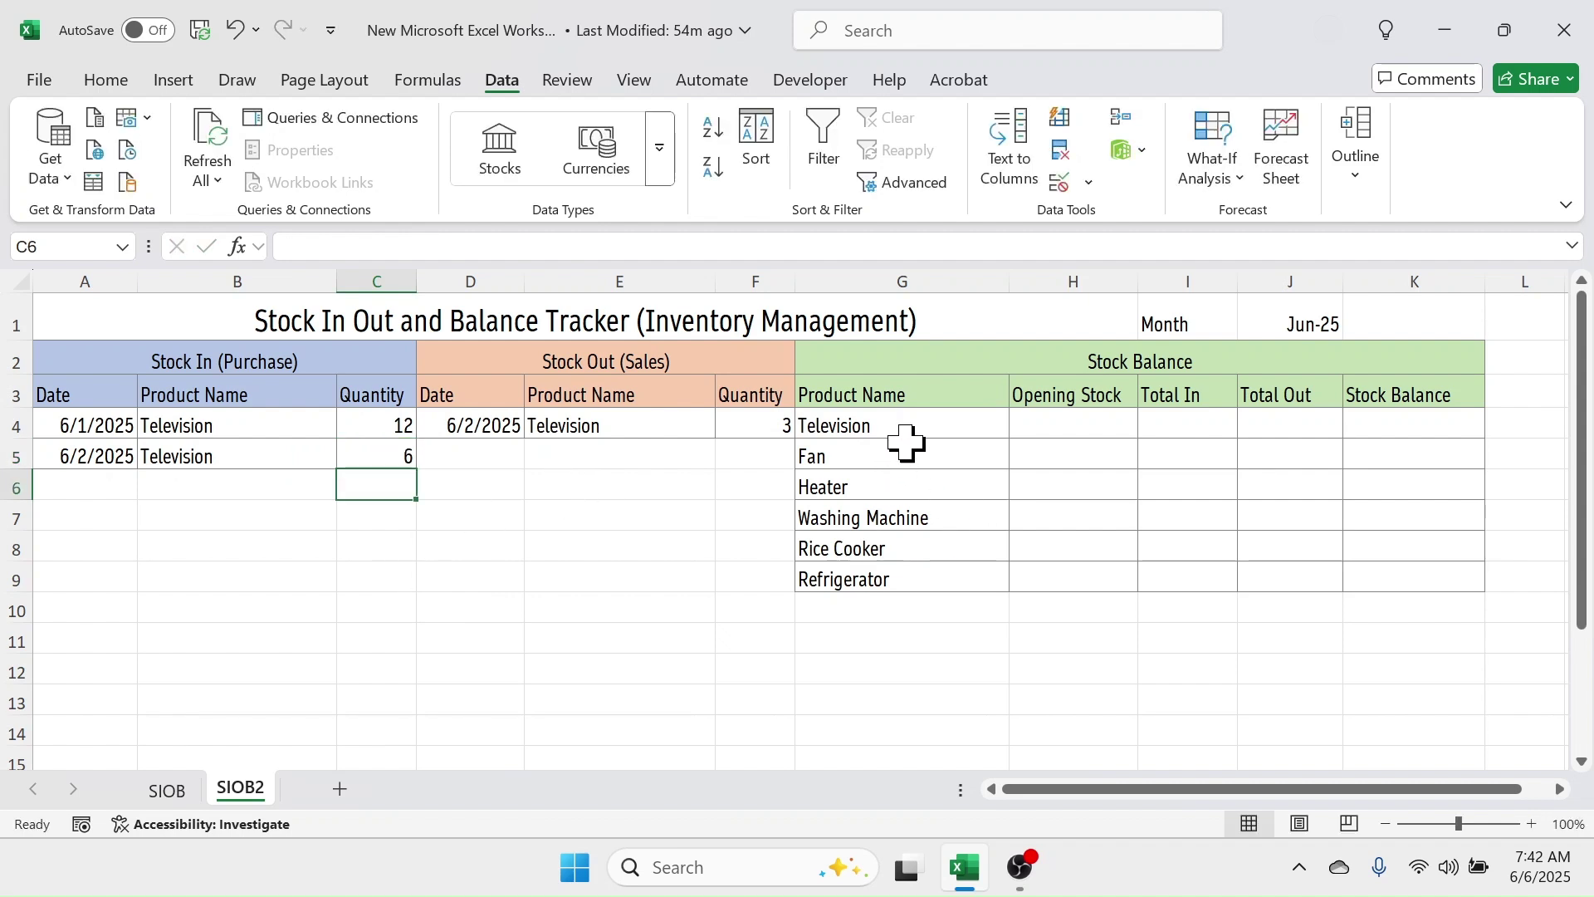
{"action": "left_click", "coordinate": [1173, 425]}
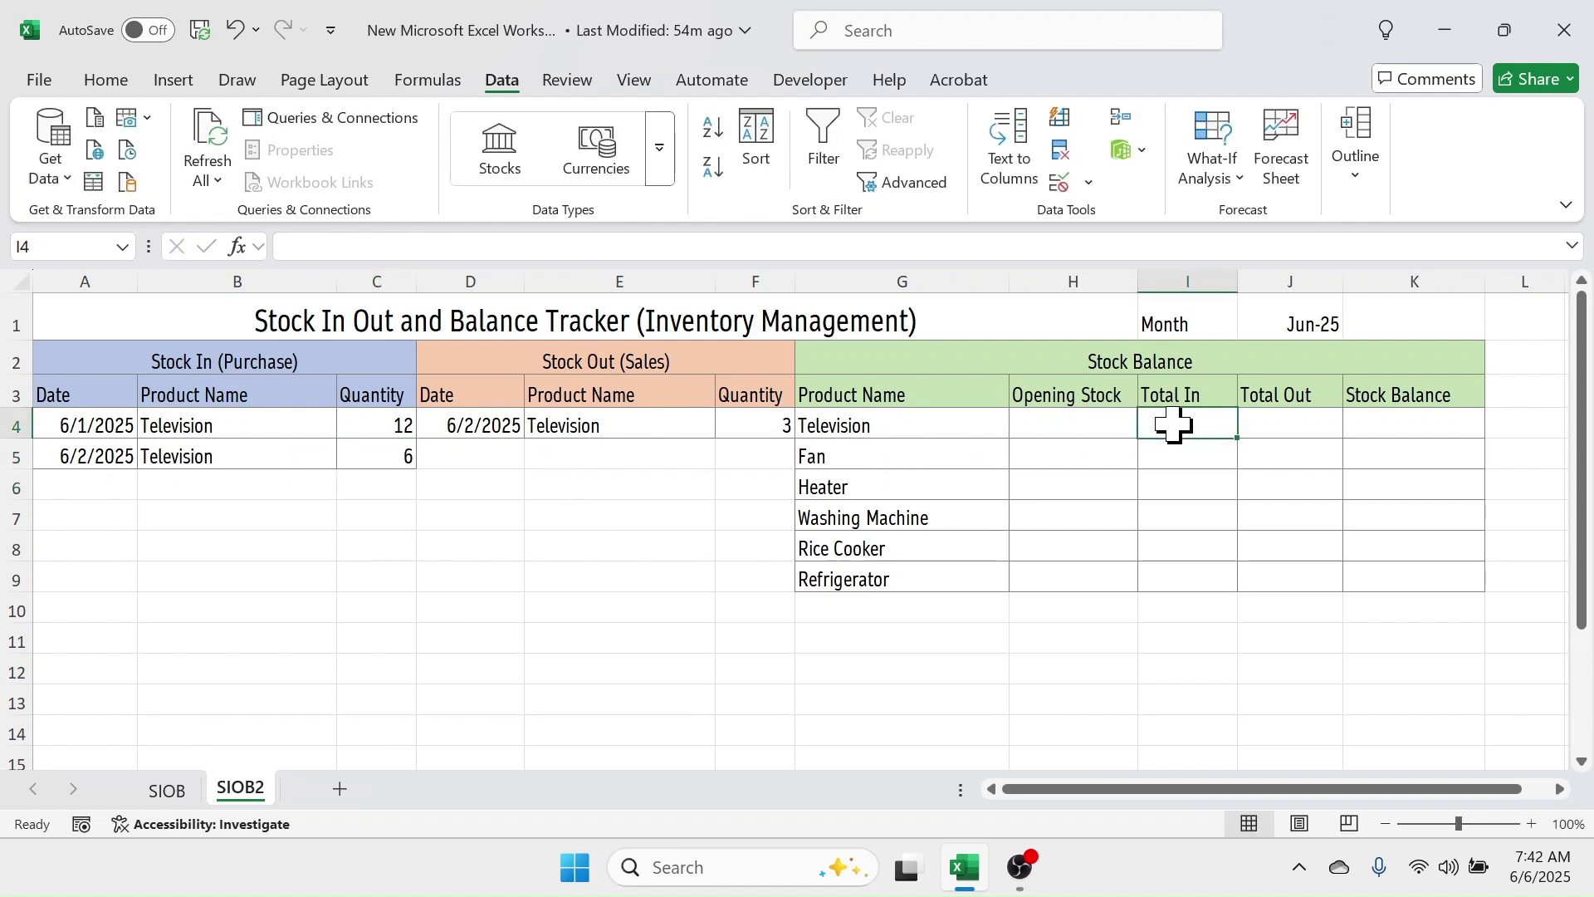
{"action": "left_click", "coordinate": [901, 430]}
{"action": "left_click_drag", "start_coordinate": [384, 427], "coordinate": [383, 462]}
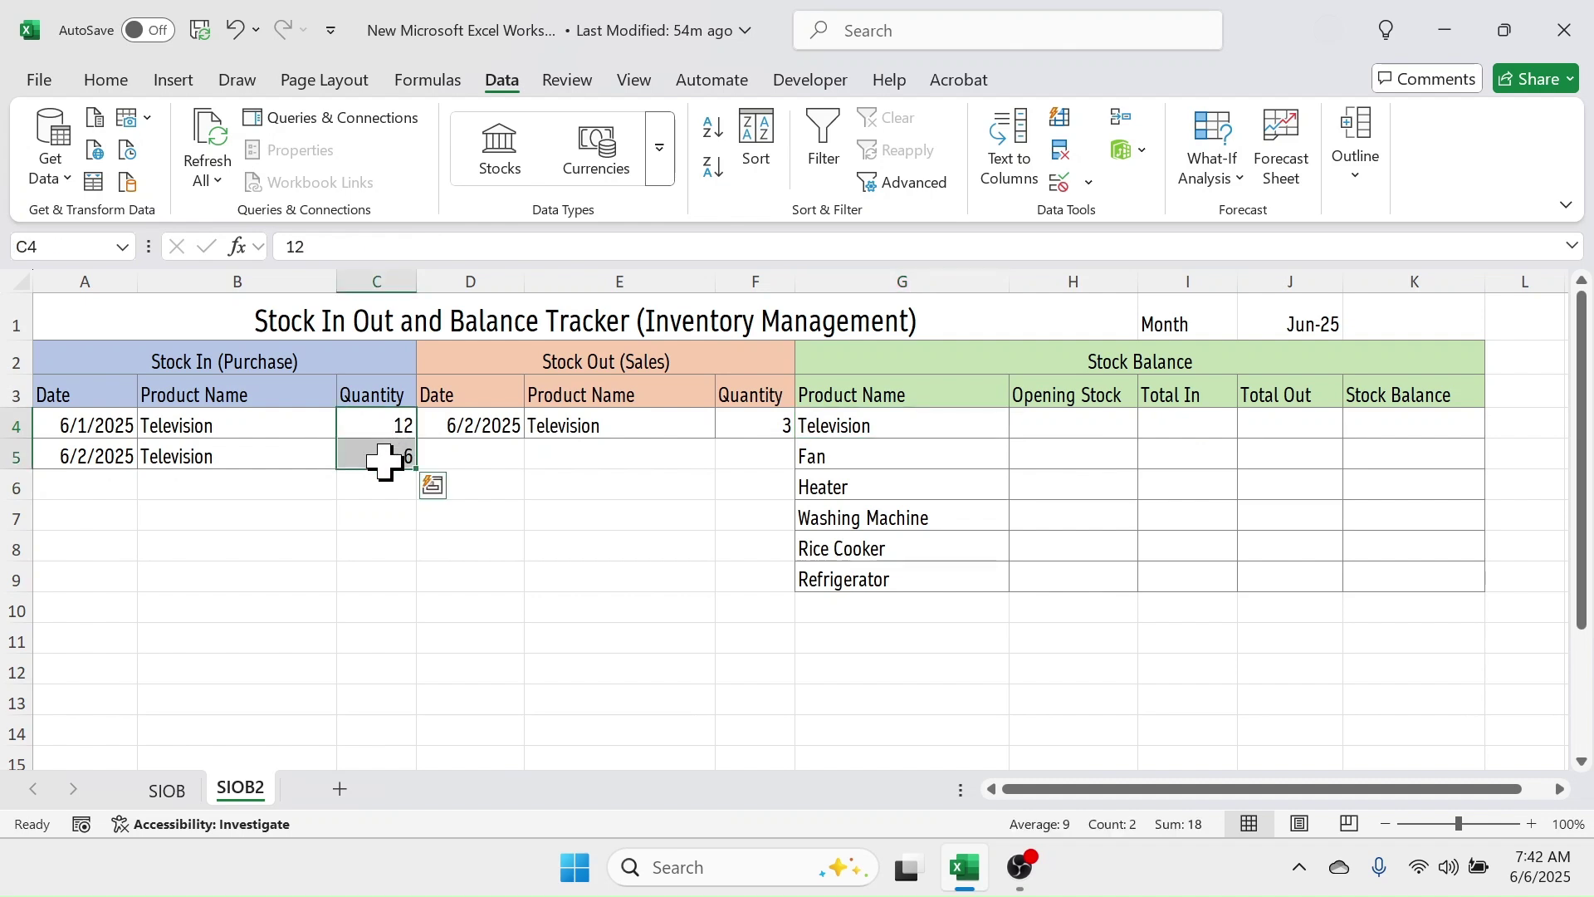
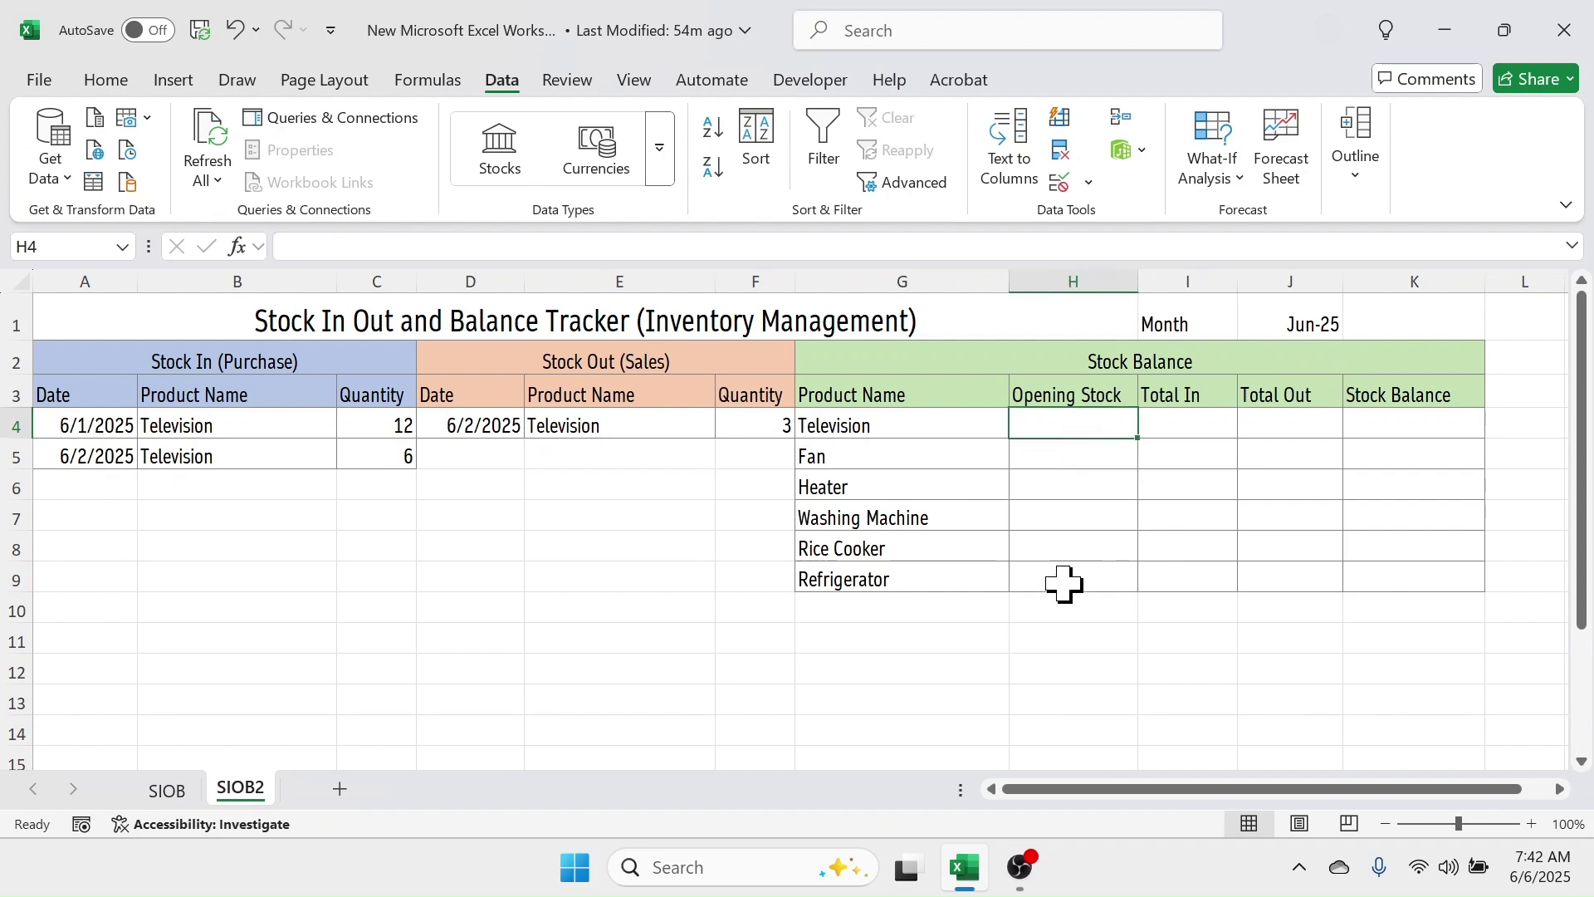
- Enter the opening stock quantities 3, 0, 5, 18, 6 and 9 for the six products in H4:H9
{"action": "type", "text": "3"}
{"action": "key", "text": "Return"}
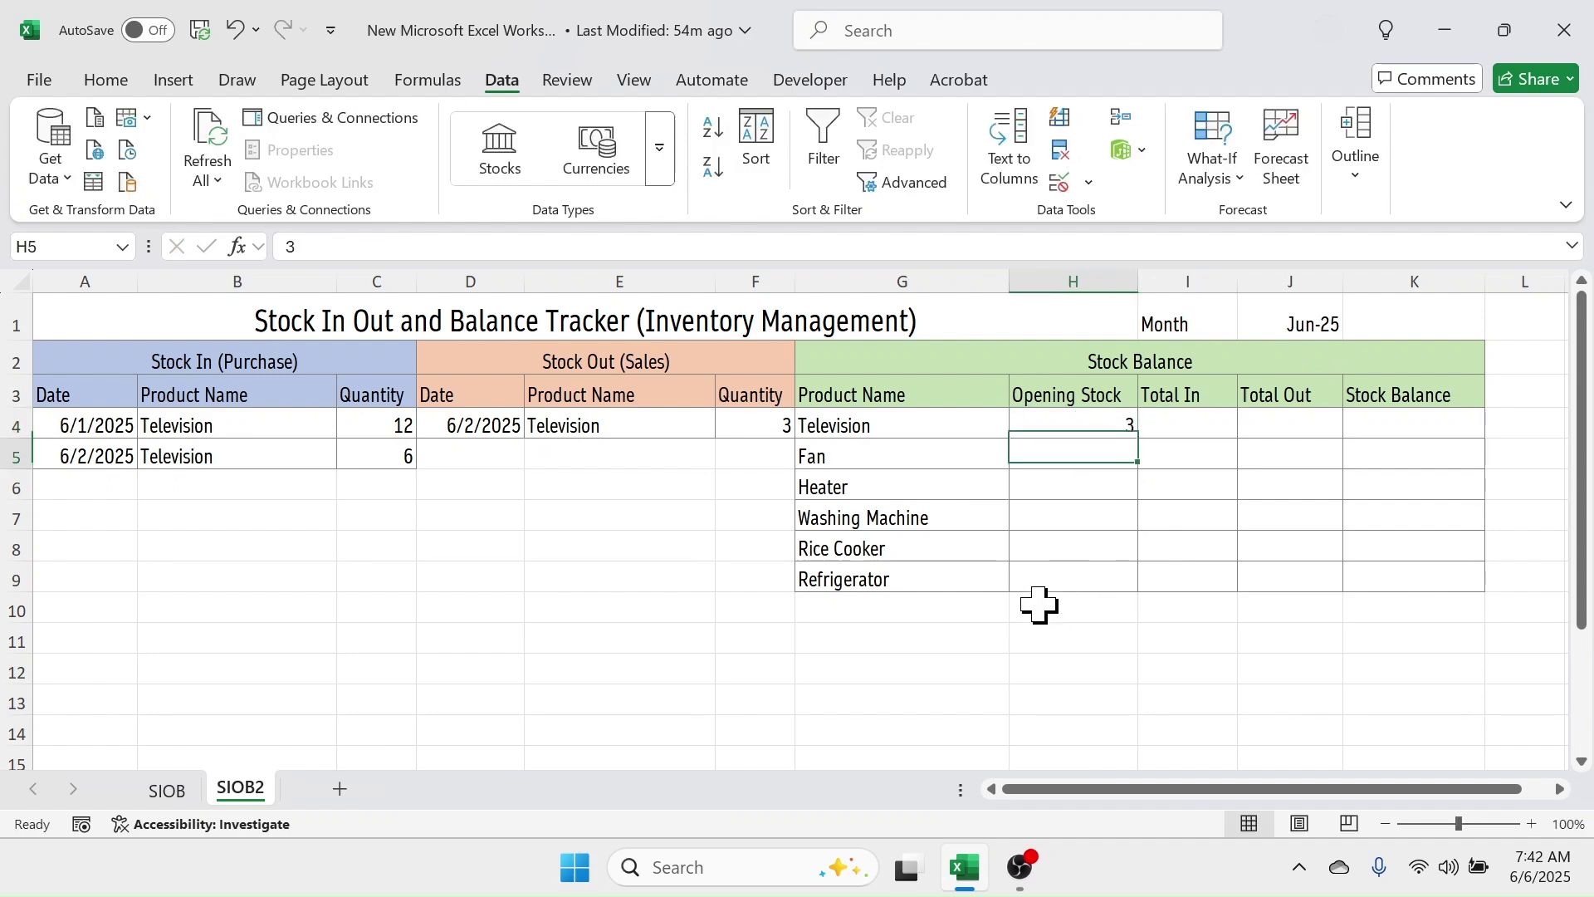
{"action": "type", "text": "0 5 18 6 9"}
{"action": "key", "text": "Return"}
- Enter the Total In formula =SUMIF($B$4:$B$10000,G4,$C$4:$C$10000) in I4 and fill it down to I100
{"action": "left_click", "coordinate": [1188, 425]}
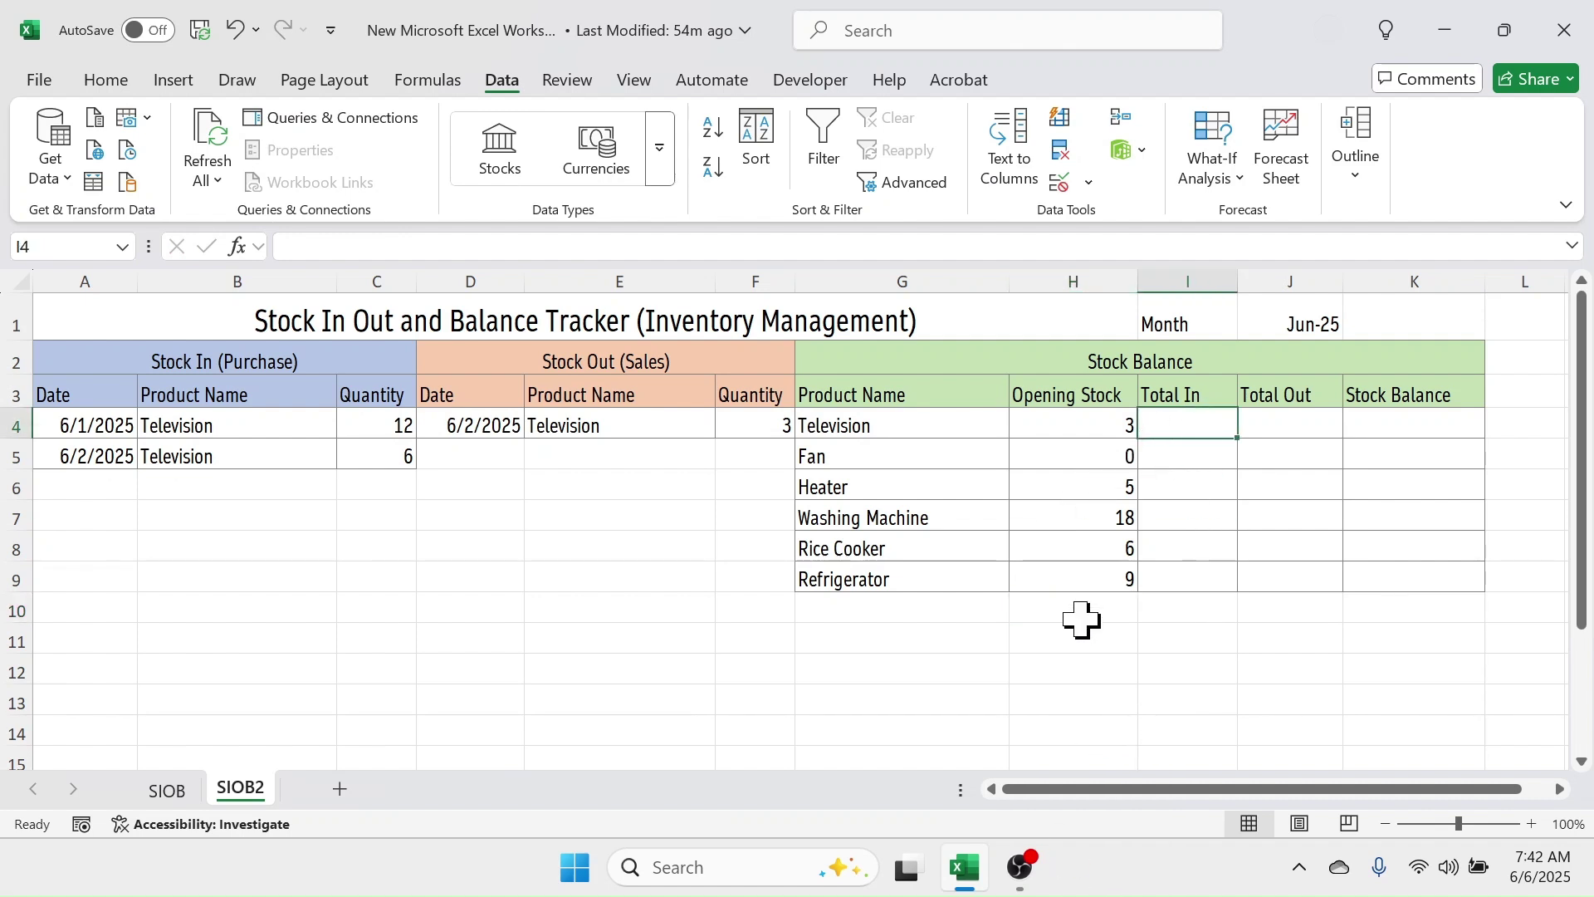
{"action": "type", "text": "="}
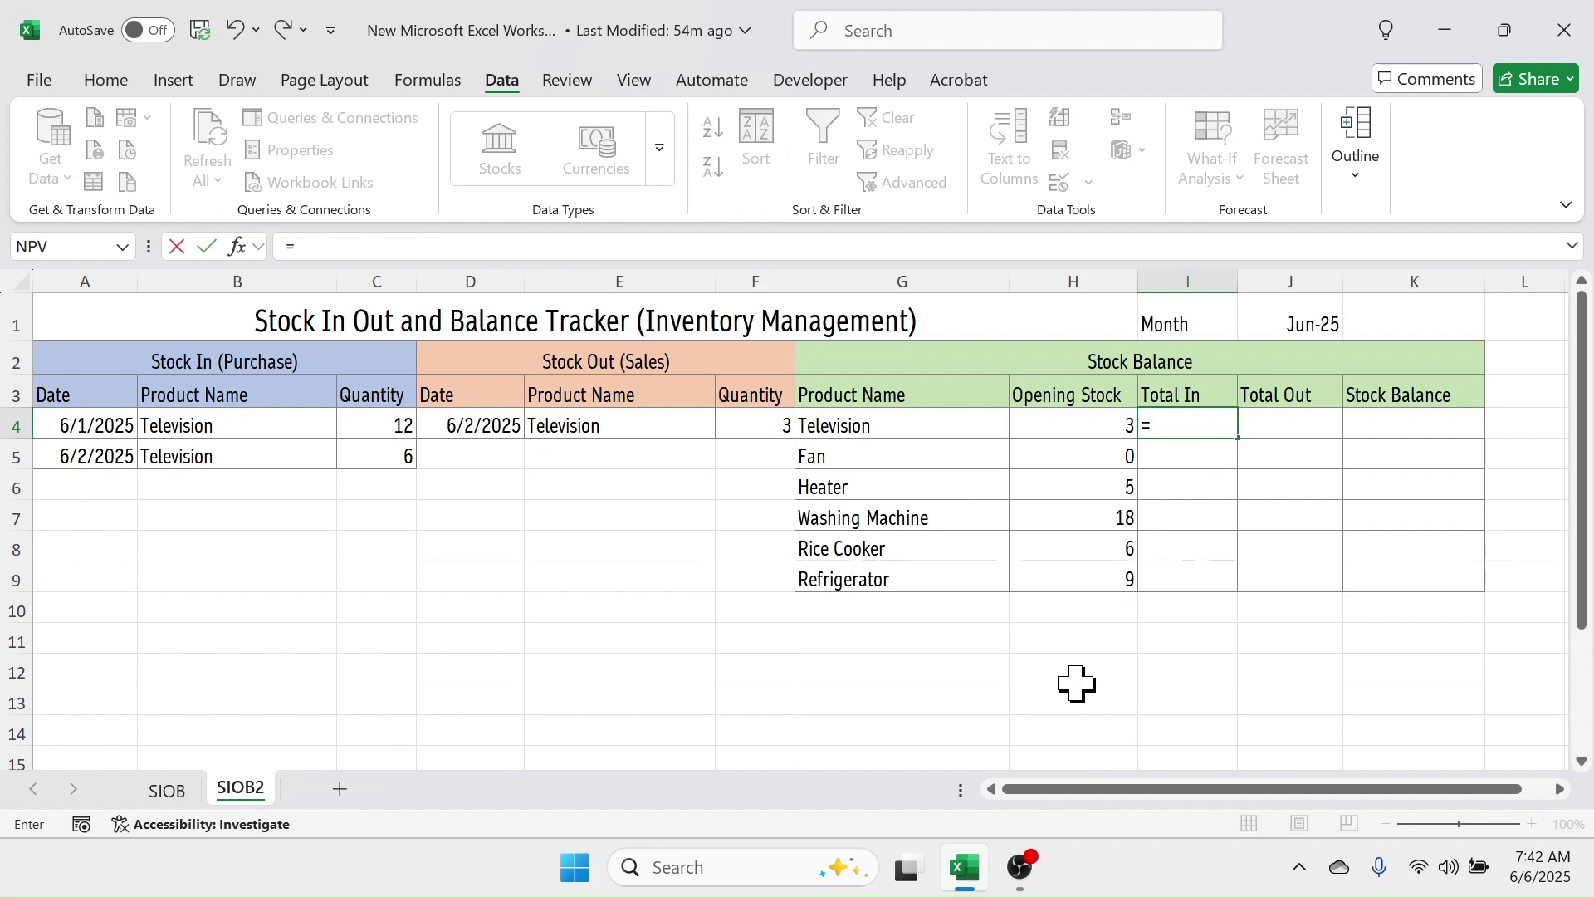
{"action": "type", "text": "SUMIF"}
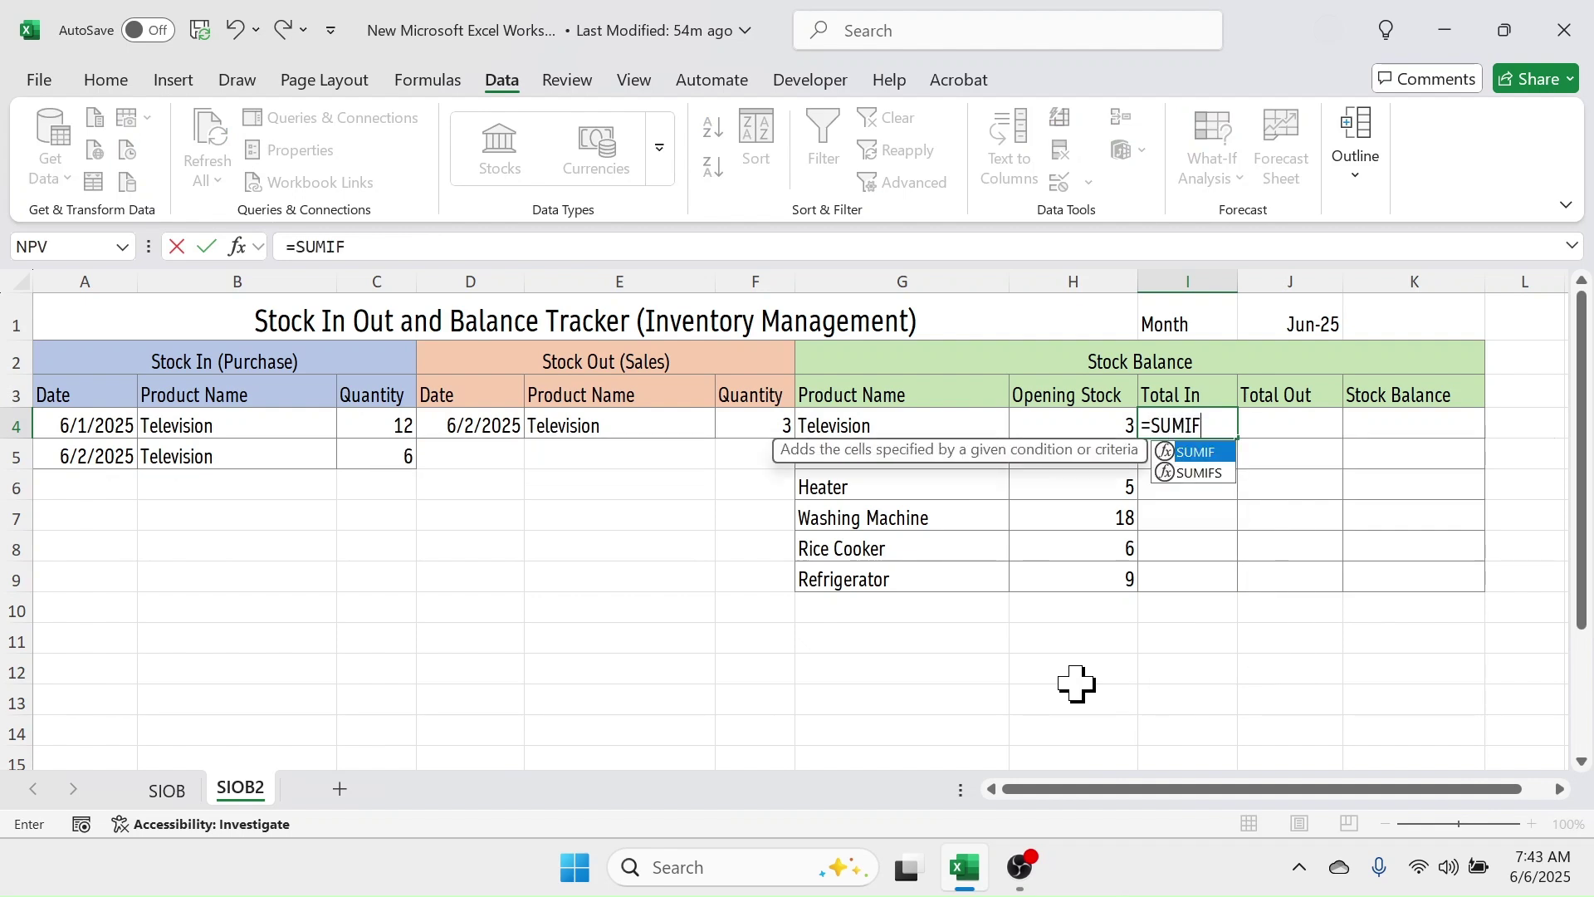
{"action": "type", "text": "($B"}
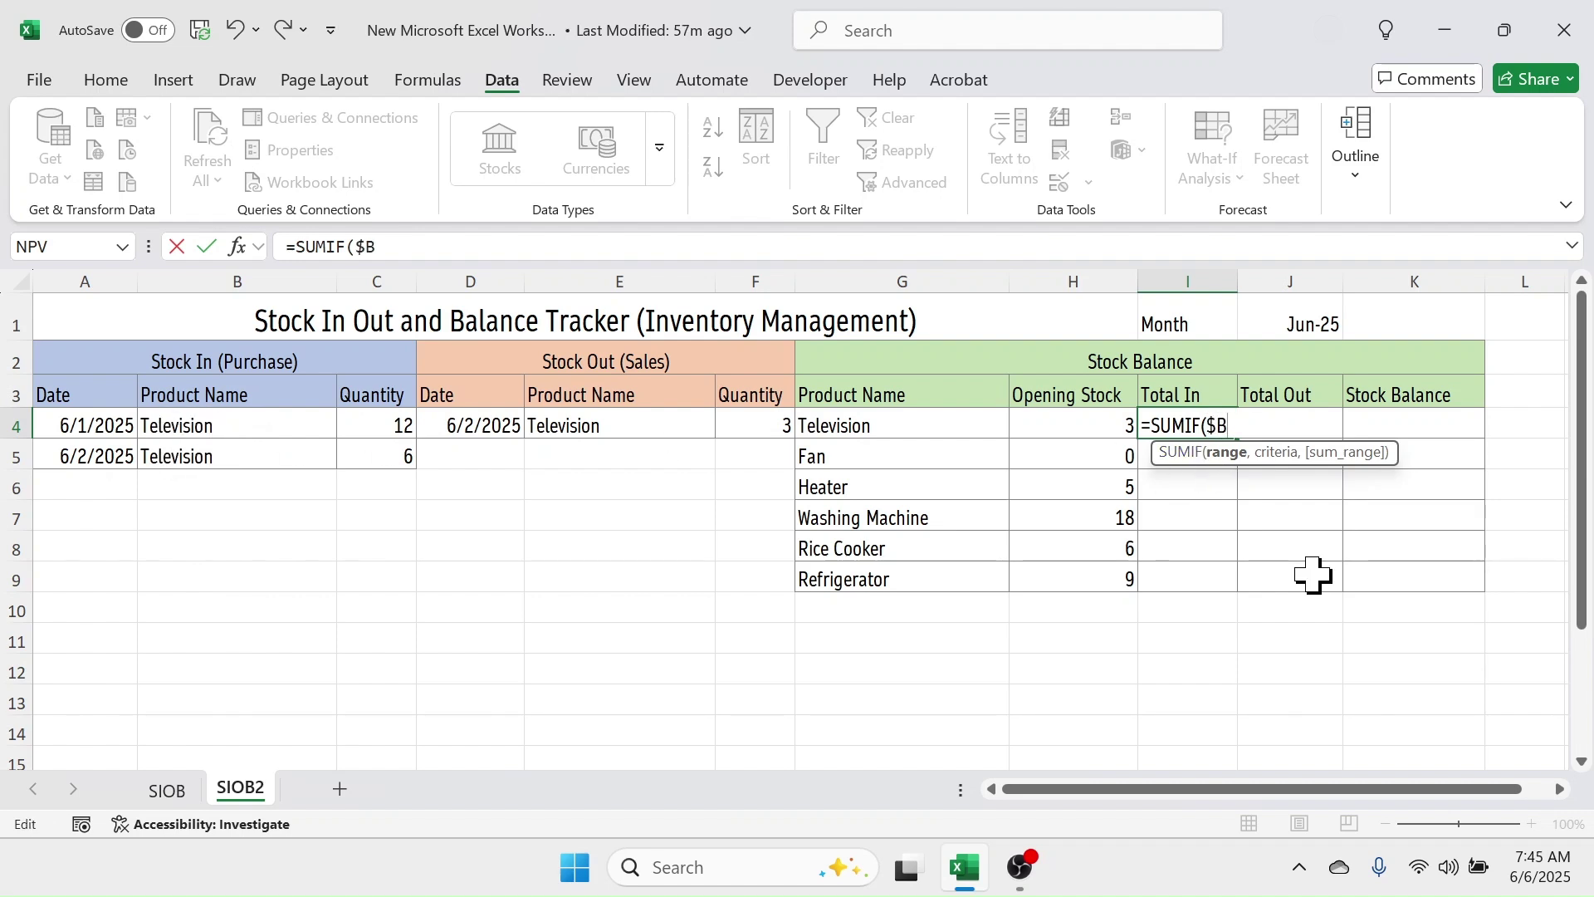
{"action": "type", "text": "4"}
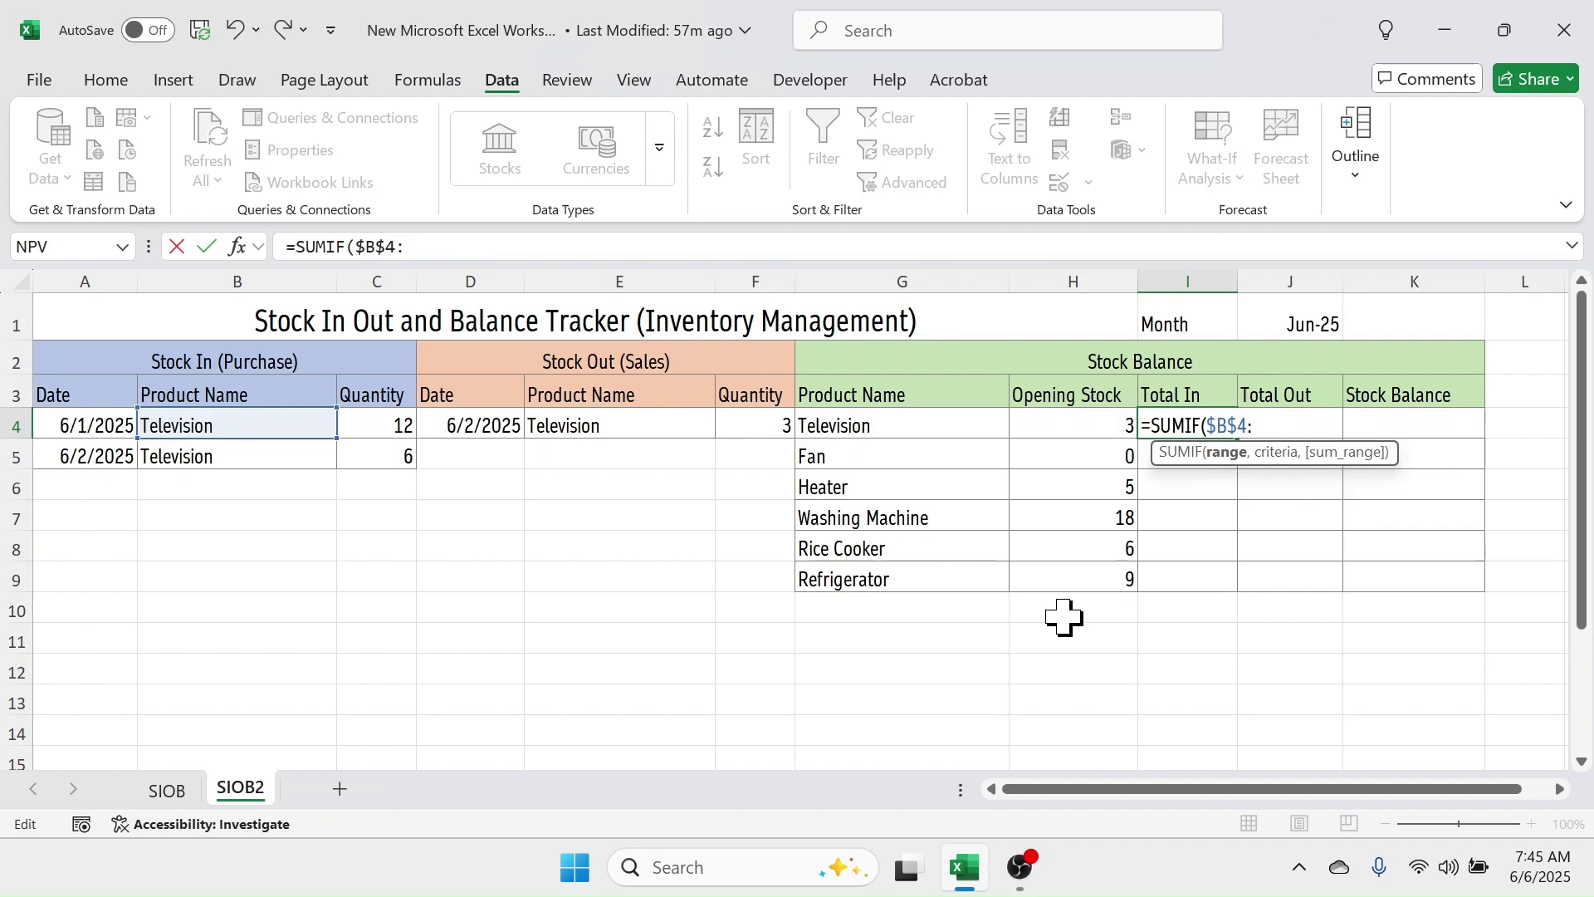
{"action": "type", "text": ":$B$10000"}
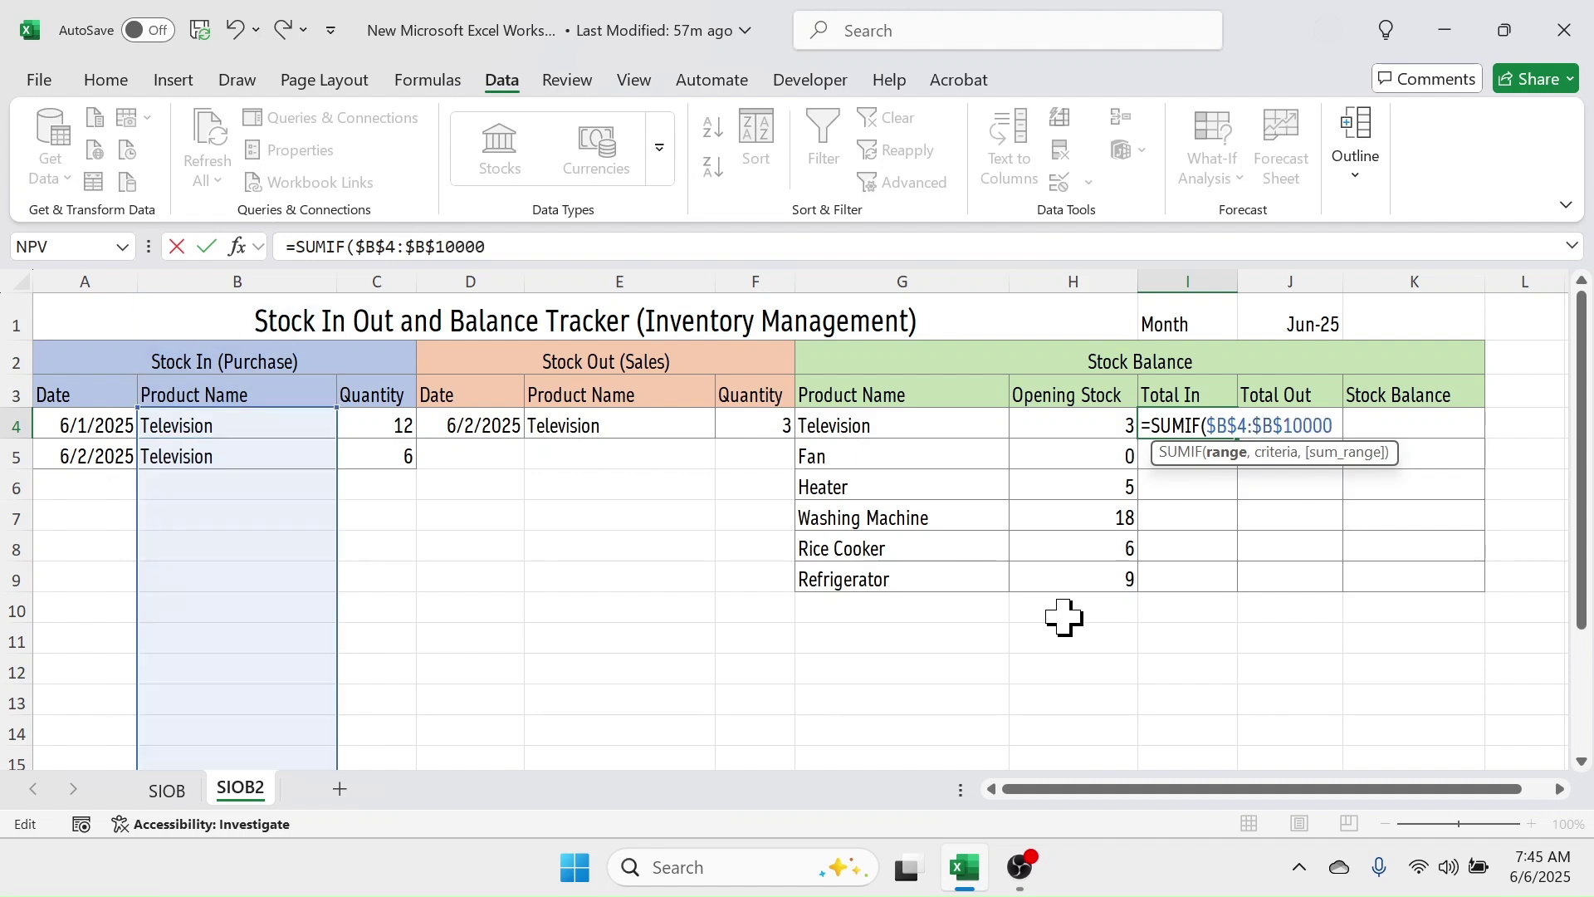
{"action": "type", "text": ","}
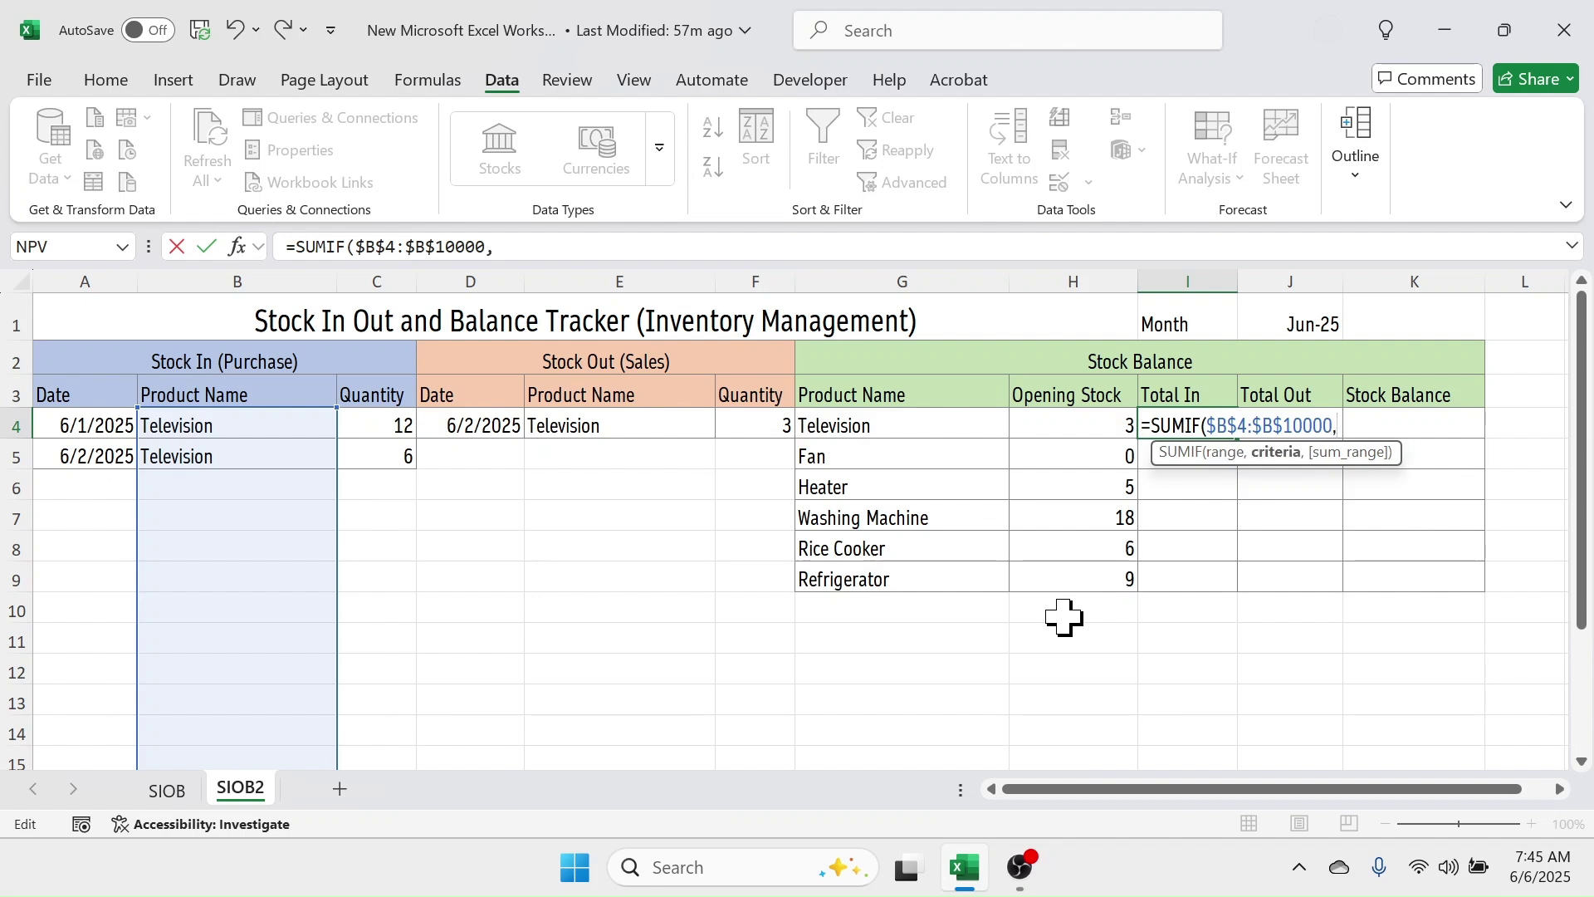
{"action": "left_click", "coordinate": [886, 424]}
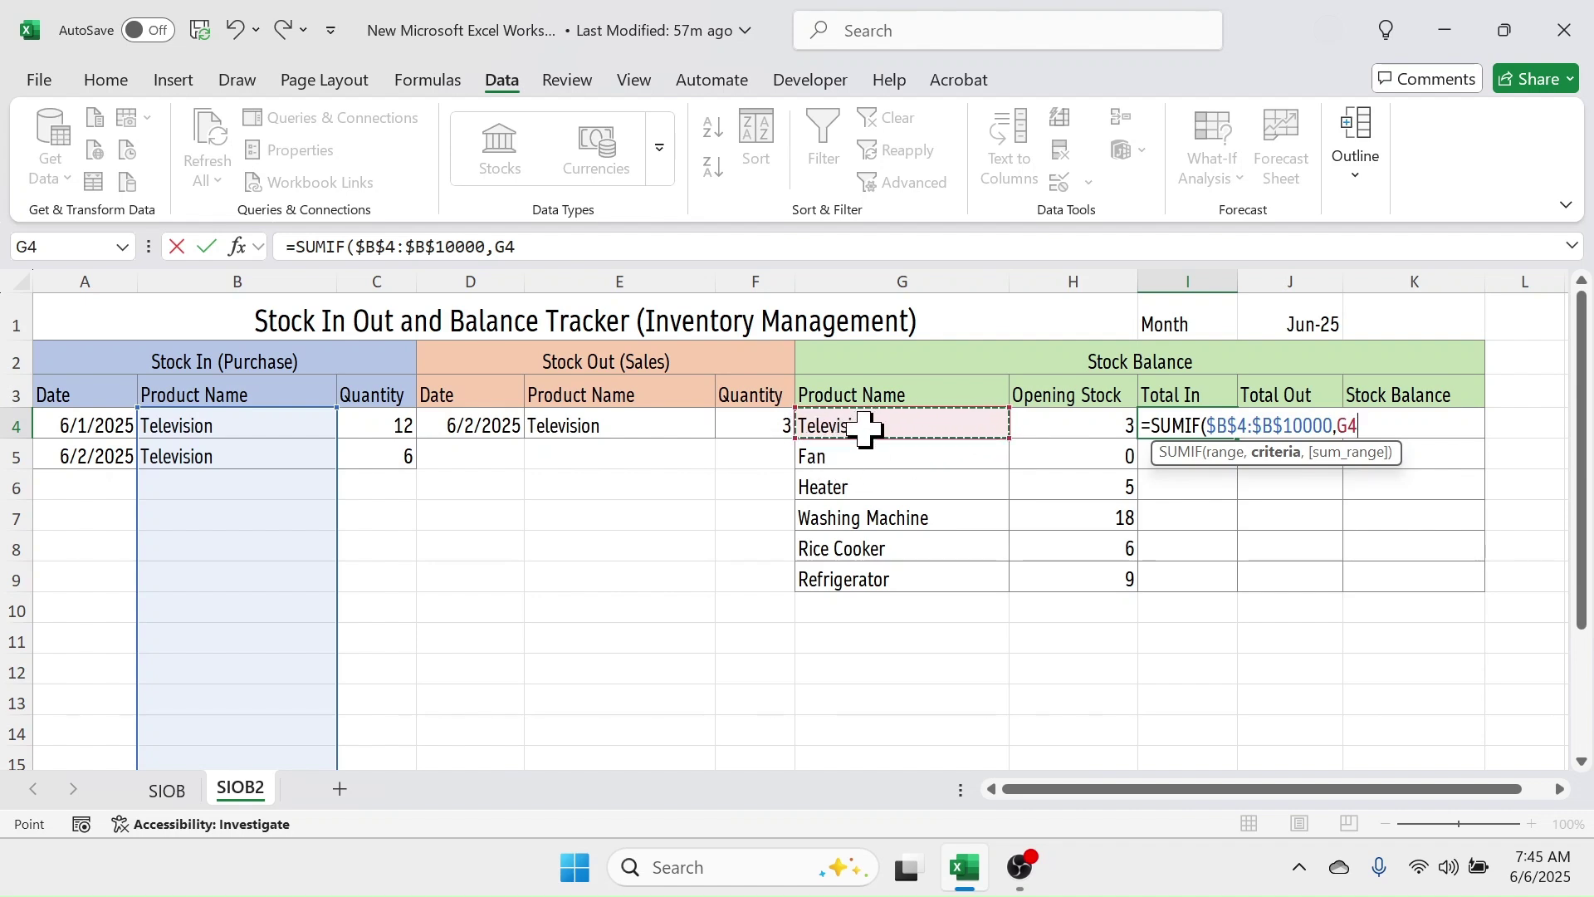
{"action": "type", "text": ",$C"}
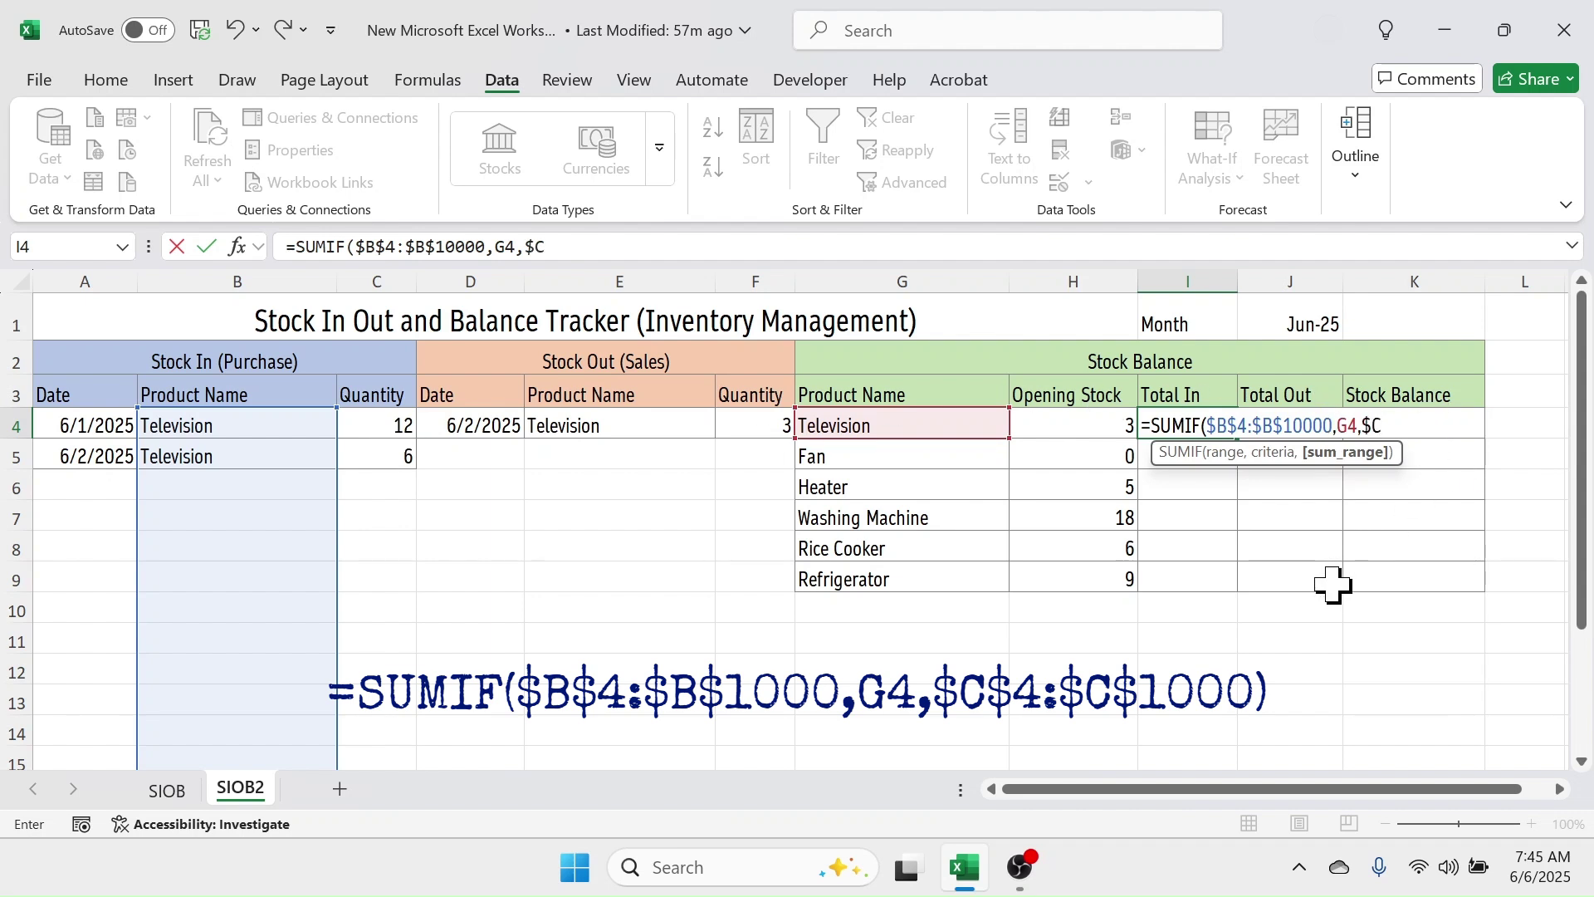
{"action": "type", "text": "$4:$C"}
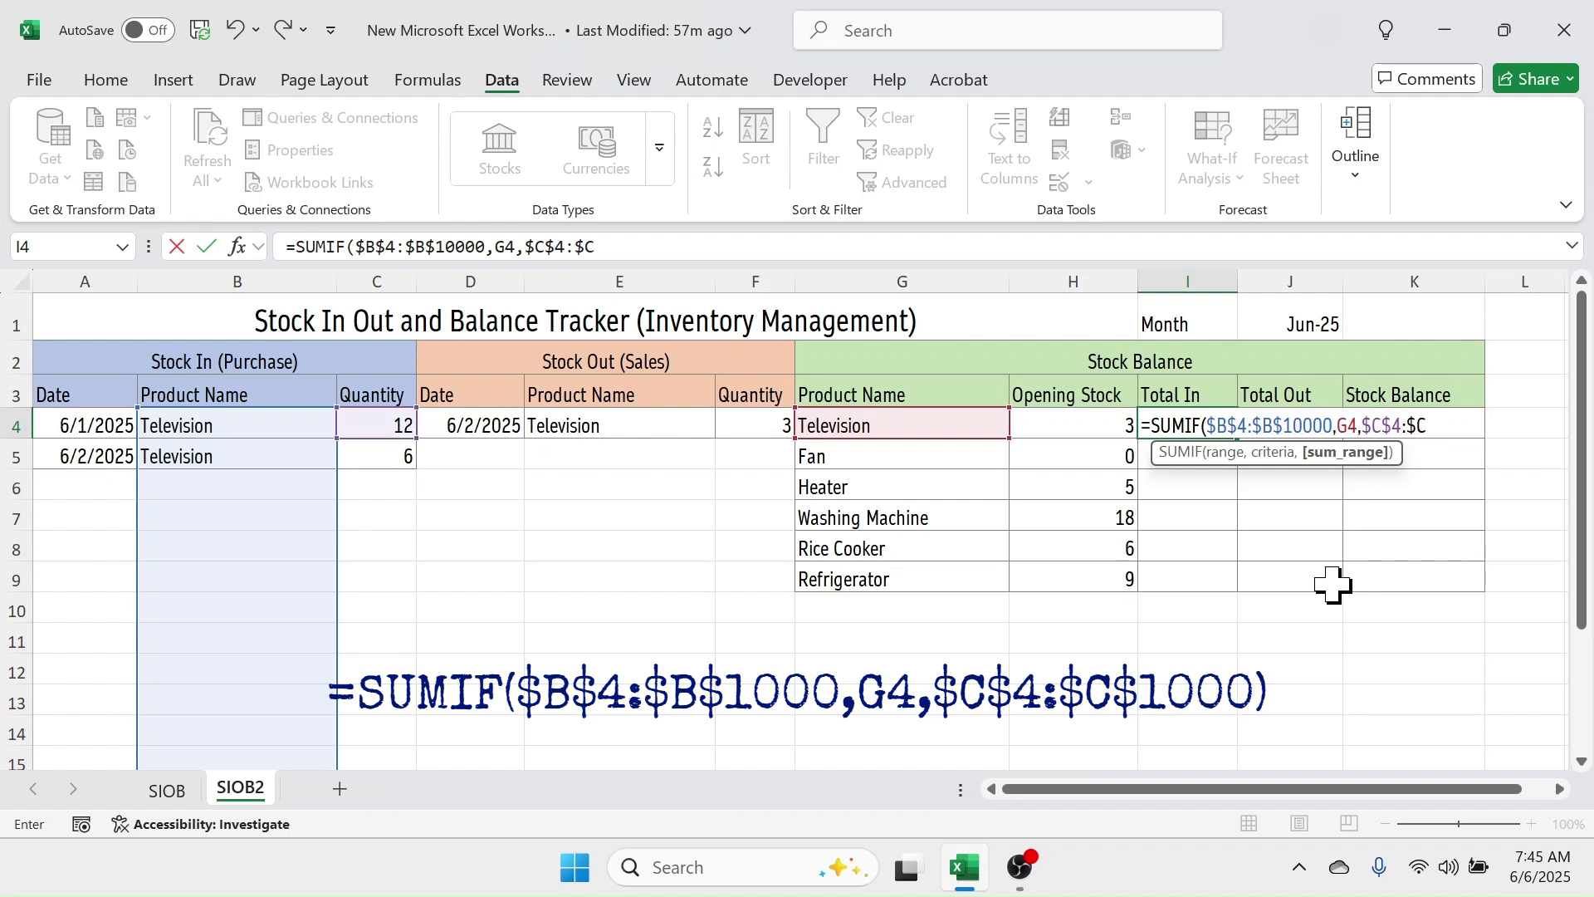
{"action": "type", "text": "$10000"}
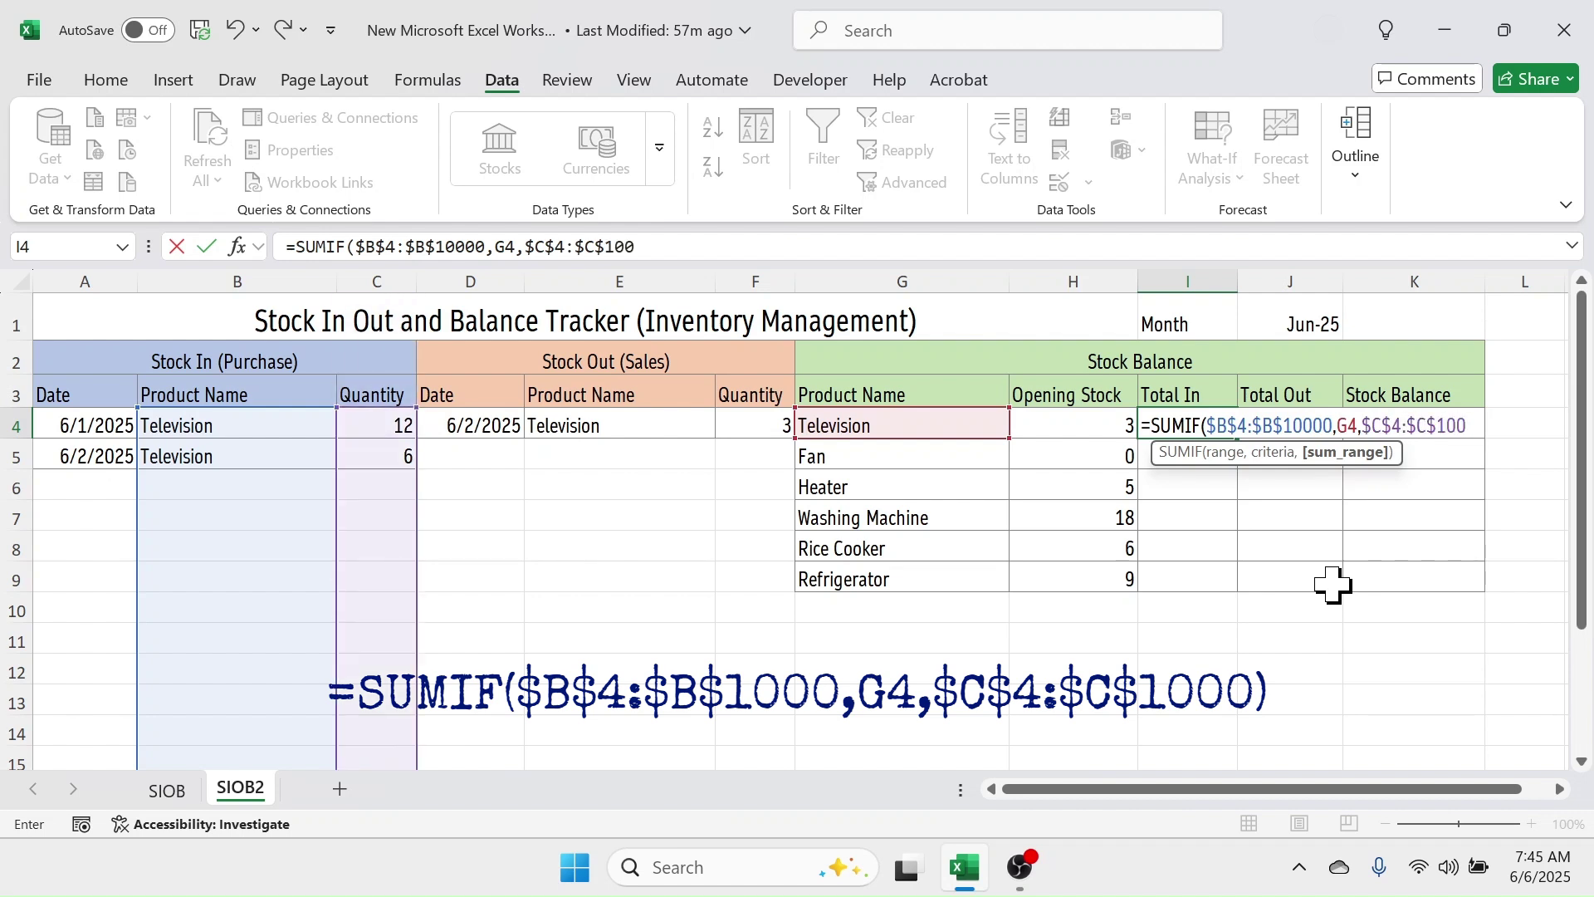
{"action": "type", "text": ")"}
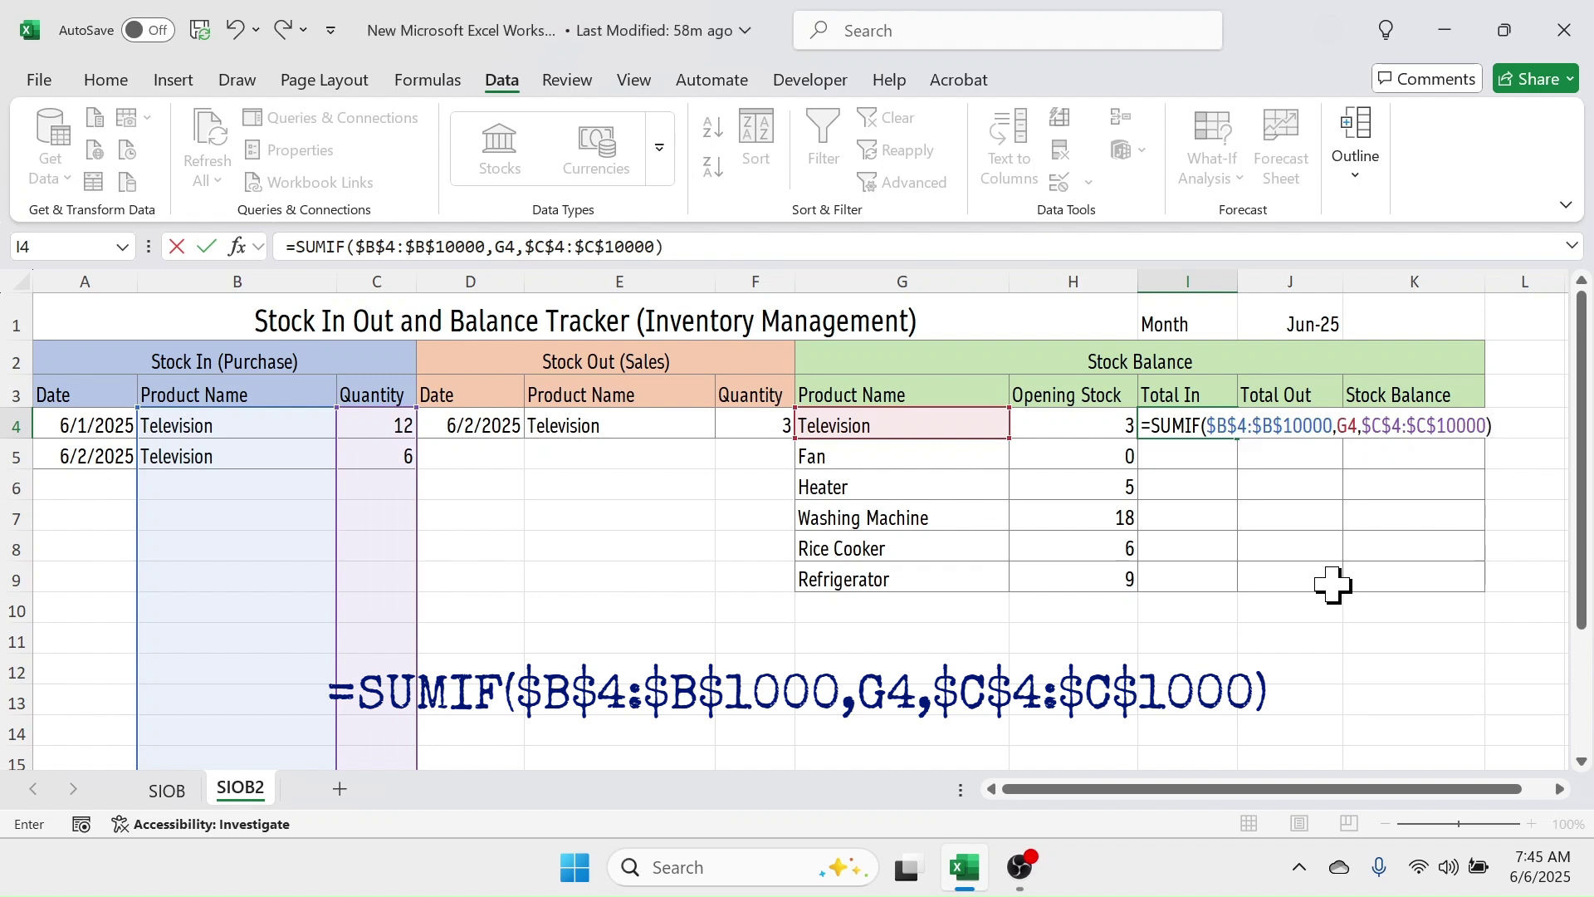
{"action": "key", "text": "ctrl+Return"}
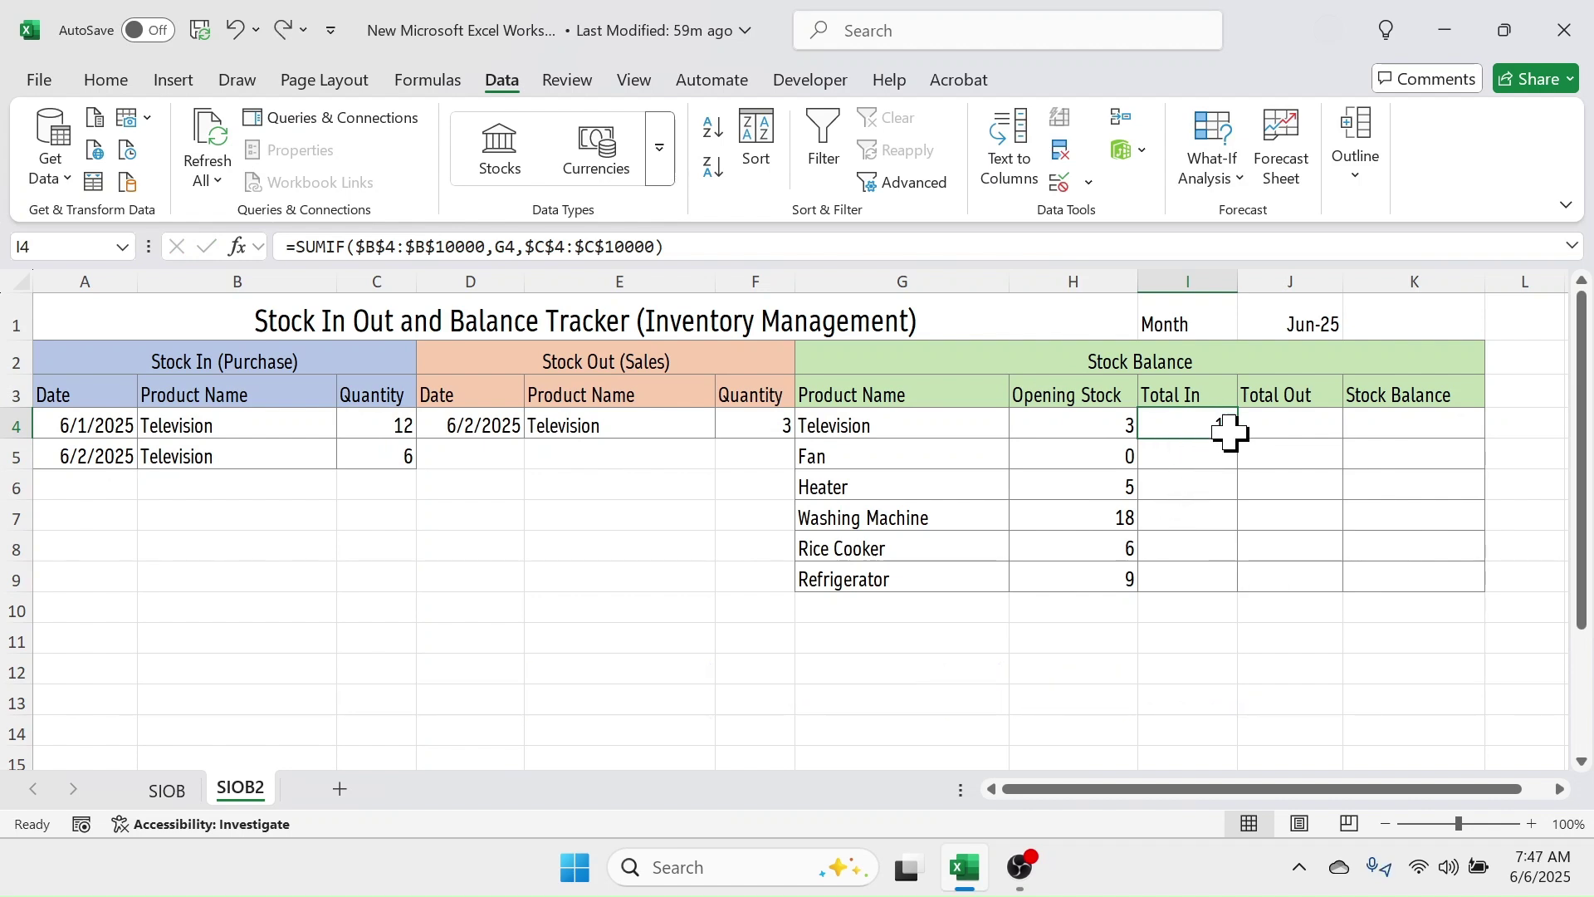
{"action": "left_click_drag", "start_coordinate": [1238, 440], "coordinate": [1158, 398]}
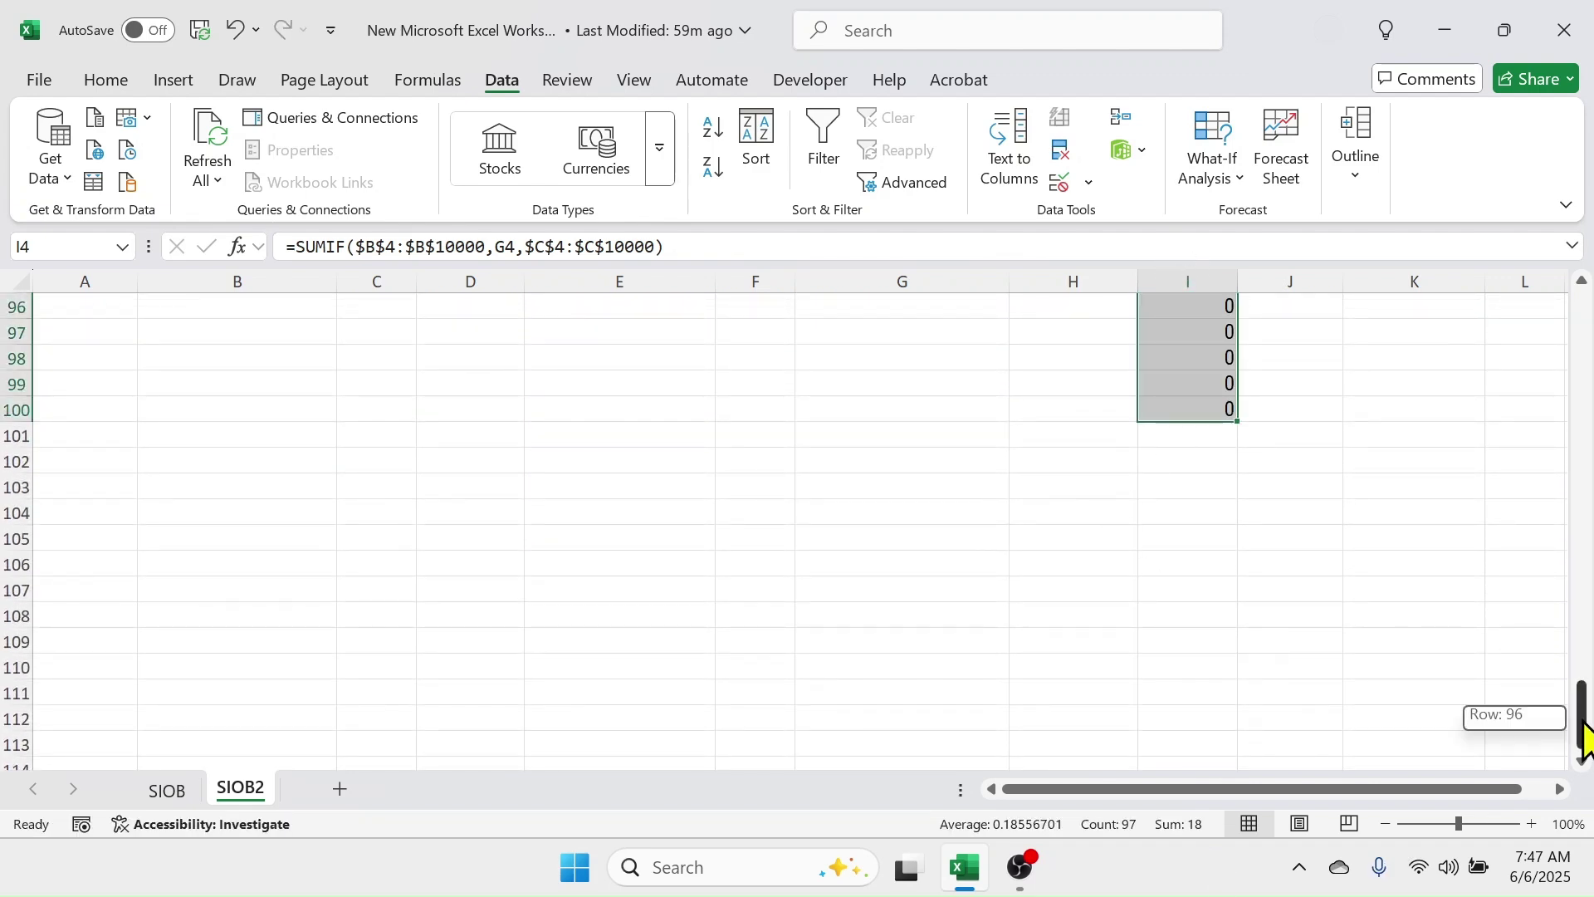
{"action": "left_click_drag", "start_coordinate": [1581, 722], "coordinate": [1473, 405]}
- Examine the Total In cells below row 9 alongside the blank product name cells in column G
{"action": "left_click", "coordinate": [1185, 664]}
{"action": "left_click", "coordinate": [1196, 612]}
{"action": "left_click", "coordinate": [857, 614]}
{"action": "left_click", "coordinate": [851, 641]}
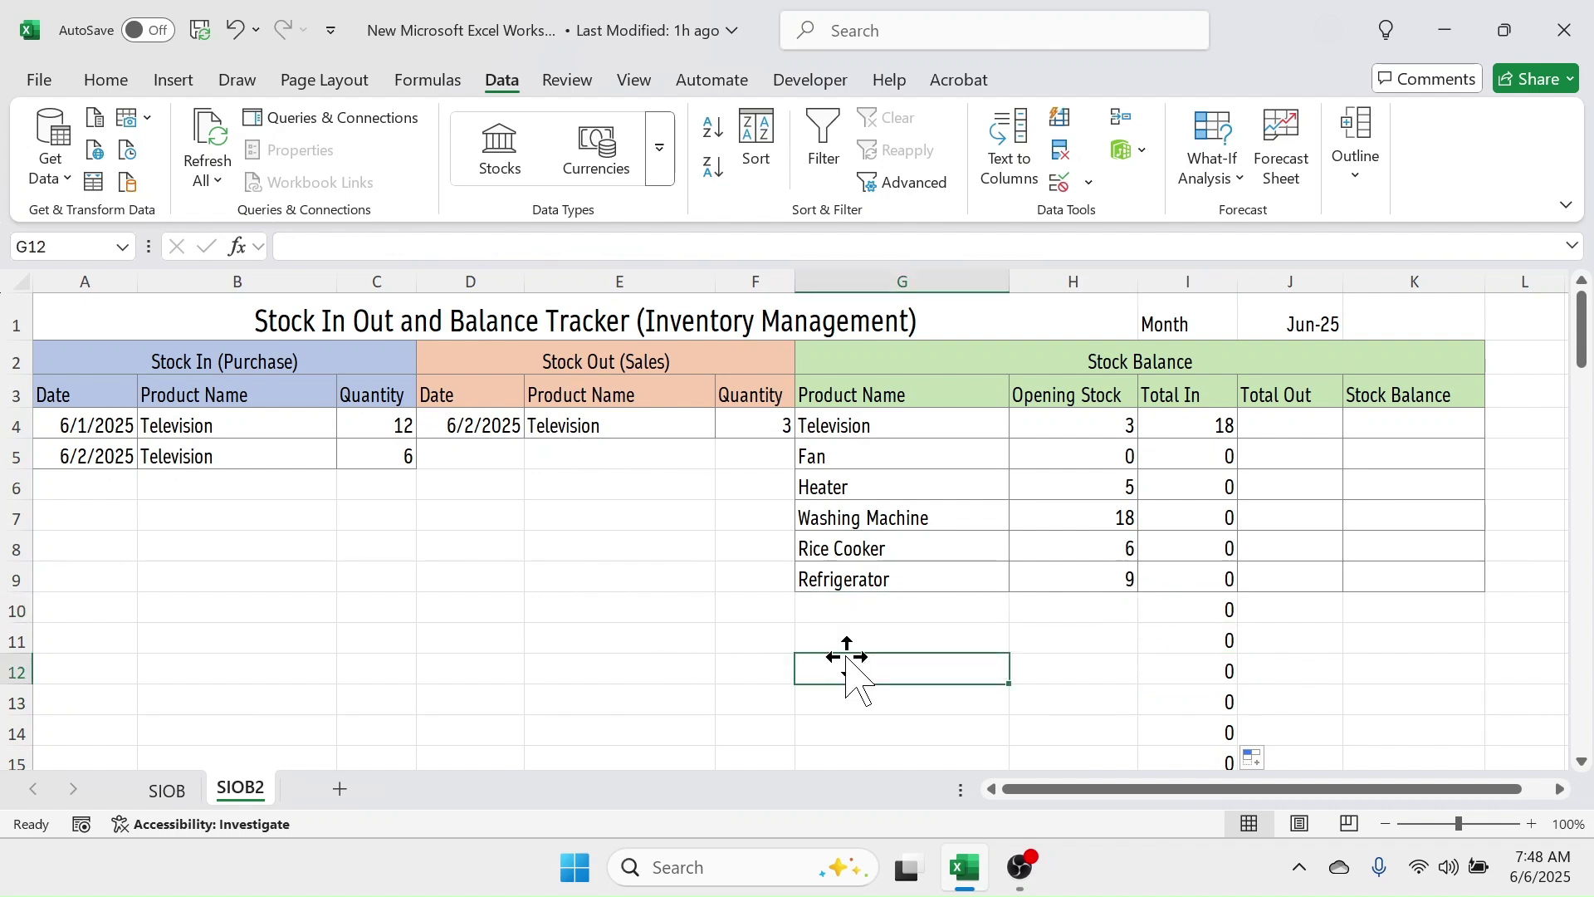
{"action": "left_click", "coordinate": [1192, 616]}
{"action": "left_click", "coordinate": [1206, 641]}
{"action": "left_click", "coordinate": [1204, 671]}
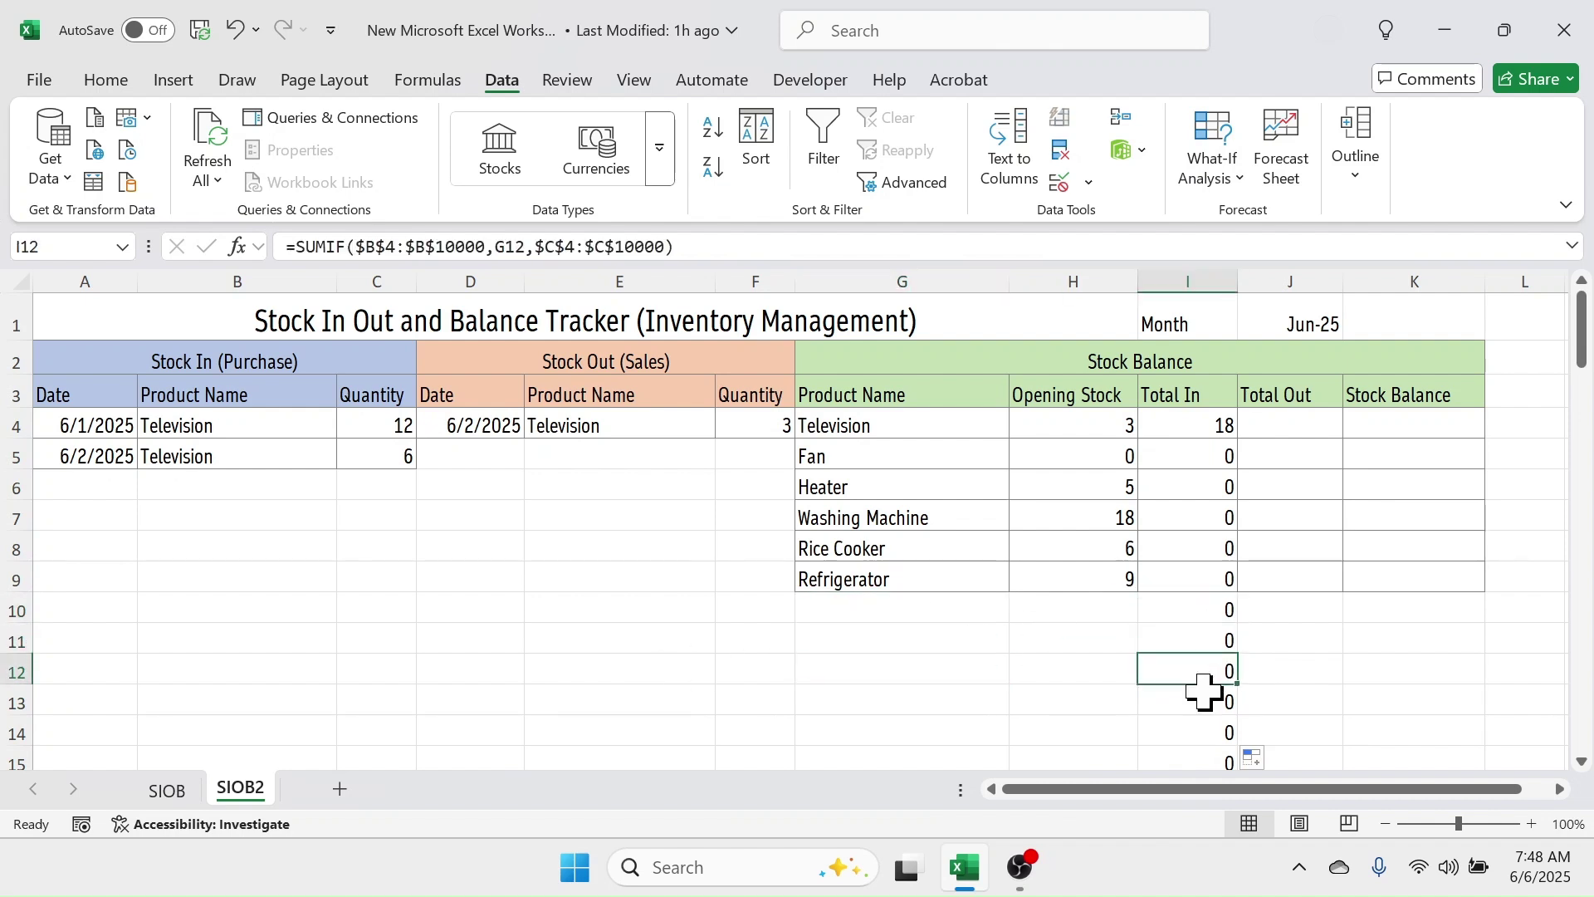
{"action": "left_click", "coordinate": [1209, 641]}
{"action": "left_click", "coordinate": [1205, 614]}
{"action": "left_click", "coordinate": [1208, 641]}
{"action": "left_click", "coordinate": [1208, 701]}
{"action": "left_click", "coordinate": [896, 610]}
{"action": "left_click", "coordinate": [881, 671]}
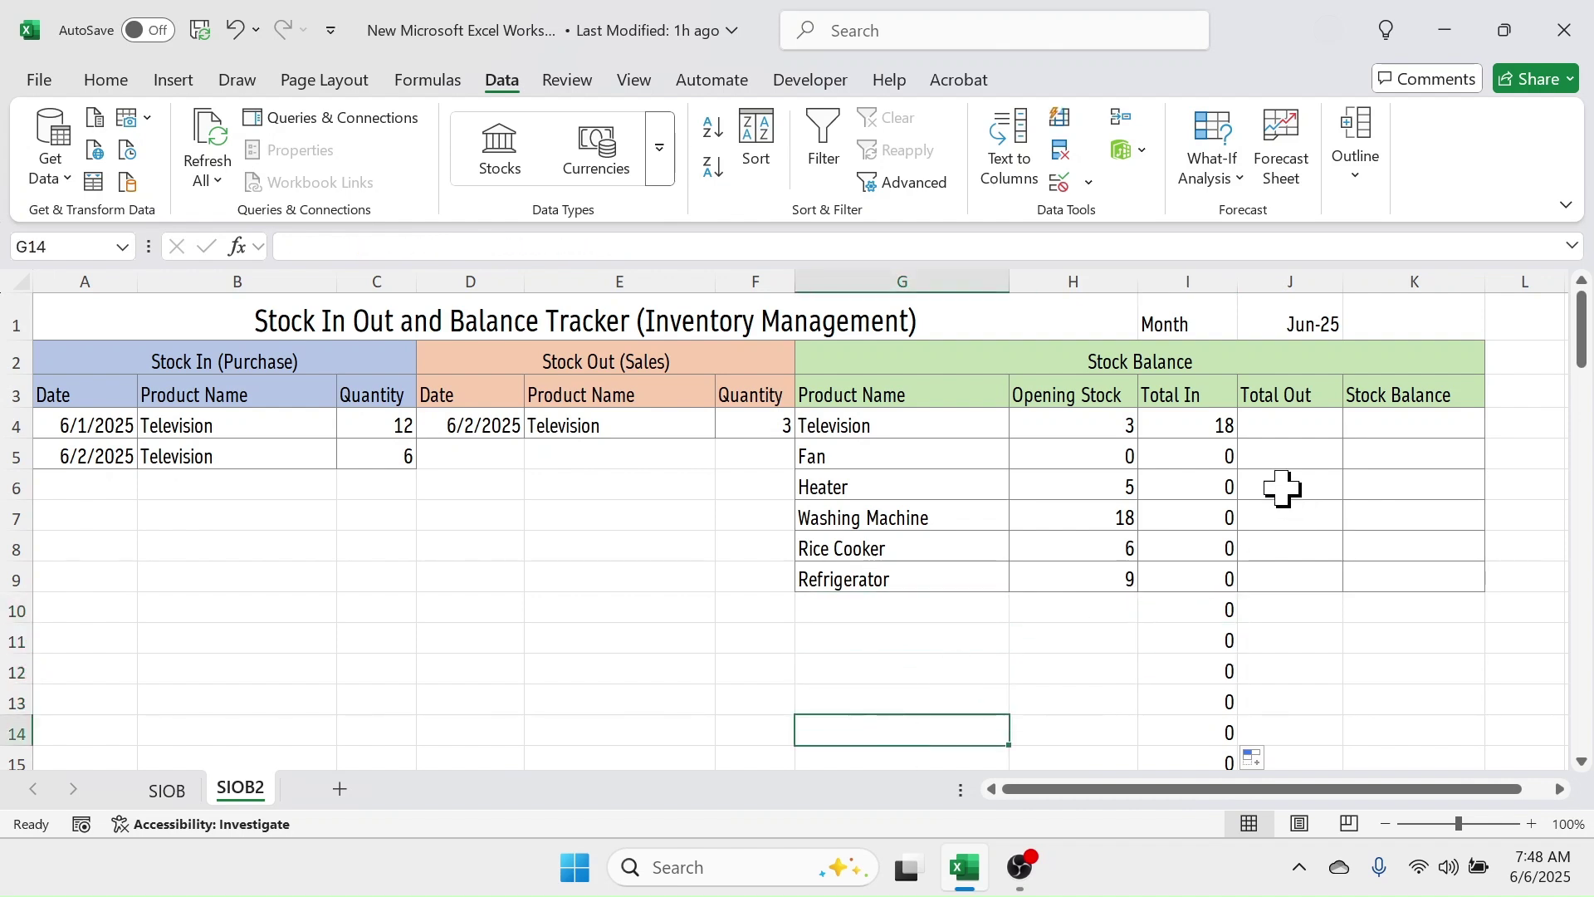
- Change the I4 formula to =IF(G4<>"",SUMIF($B$4:$B$10000,G4,$C$4:$C$10000),"") and fill it down the Total In column
{"action": "left_click", "coordinate": [1219, 426]}
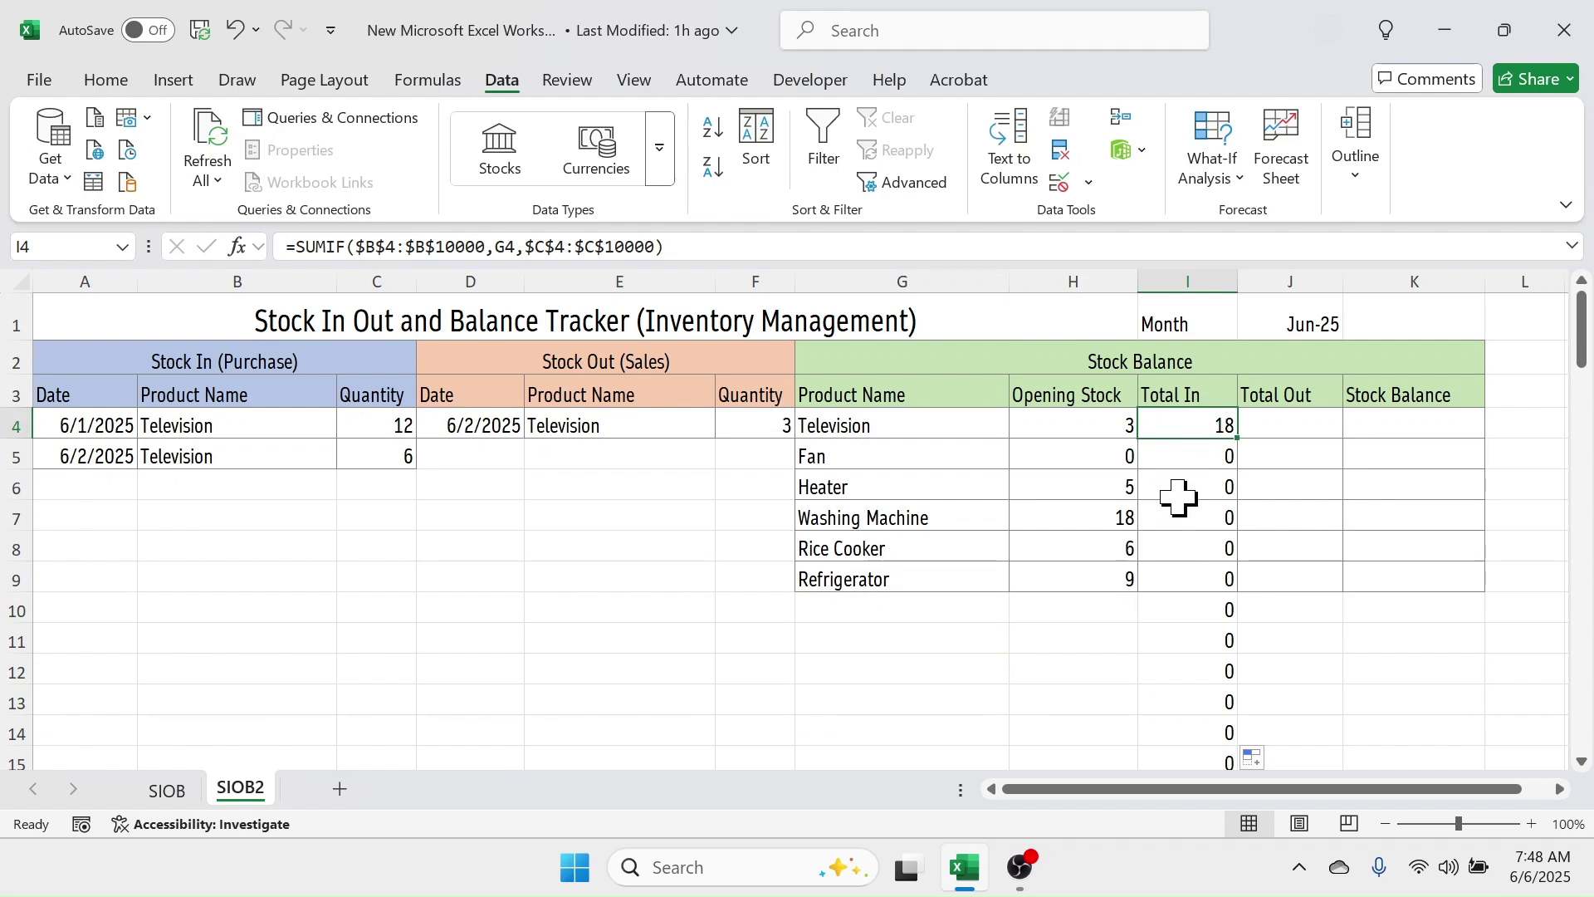
{"action": "double_click", "coordinate": [1208, 422]}
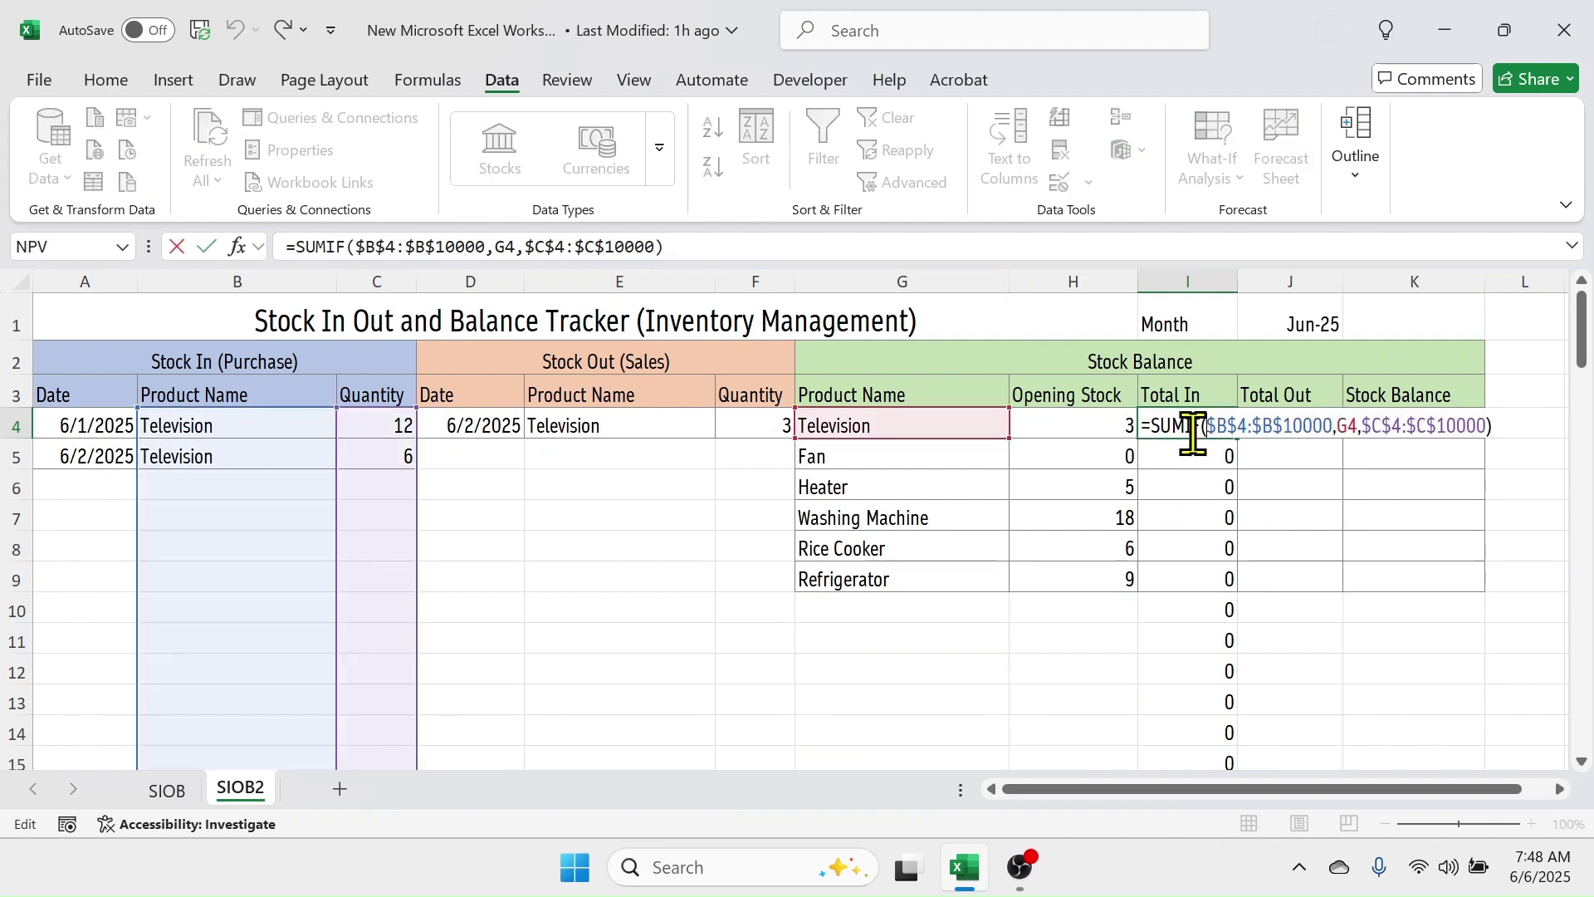
{"action": "left_click", "coordinate": [1148, 428]}
{"action": "type", "text": "IF("}
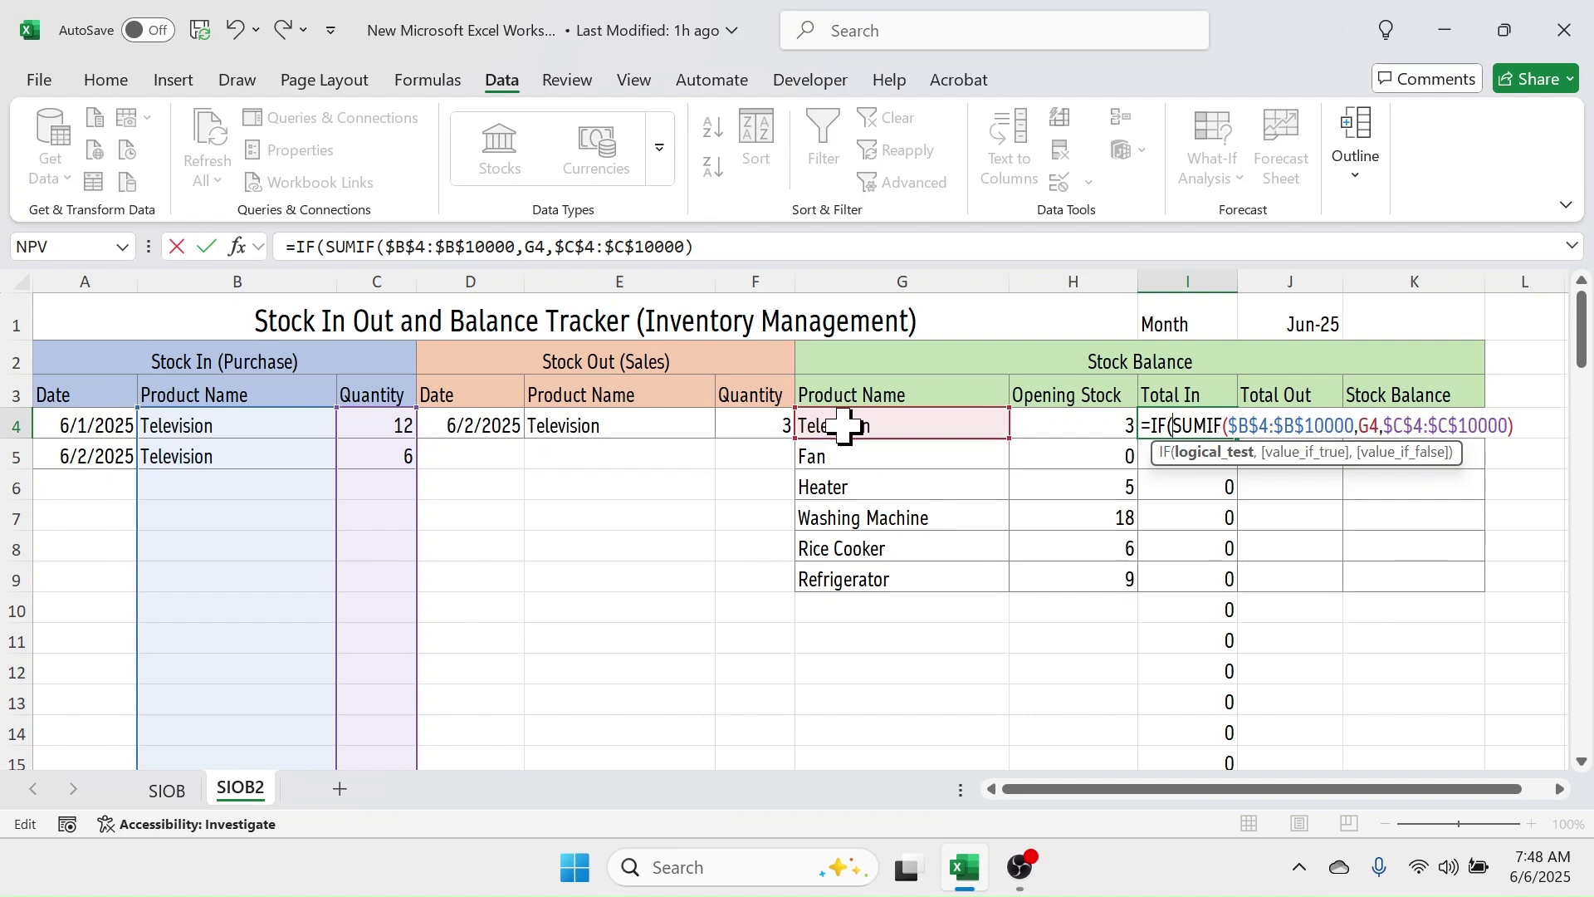
{"action": "left_click", "coordinate": [907, 425]}
{"action": "type", "text": "<>"}
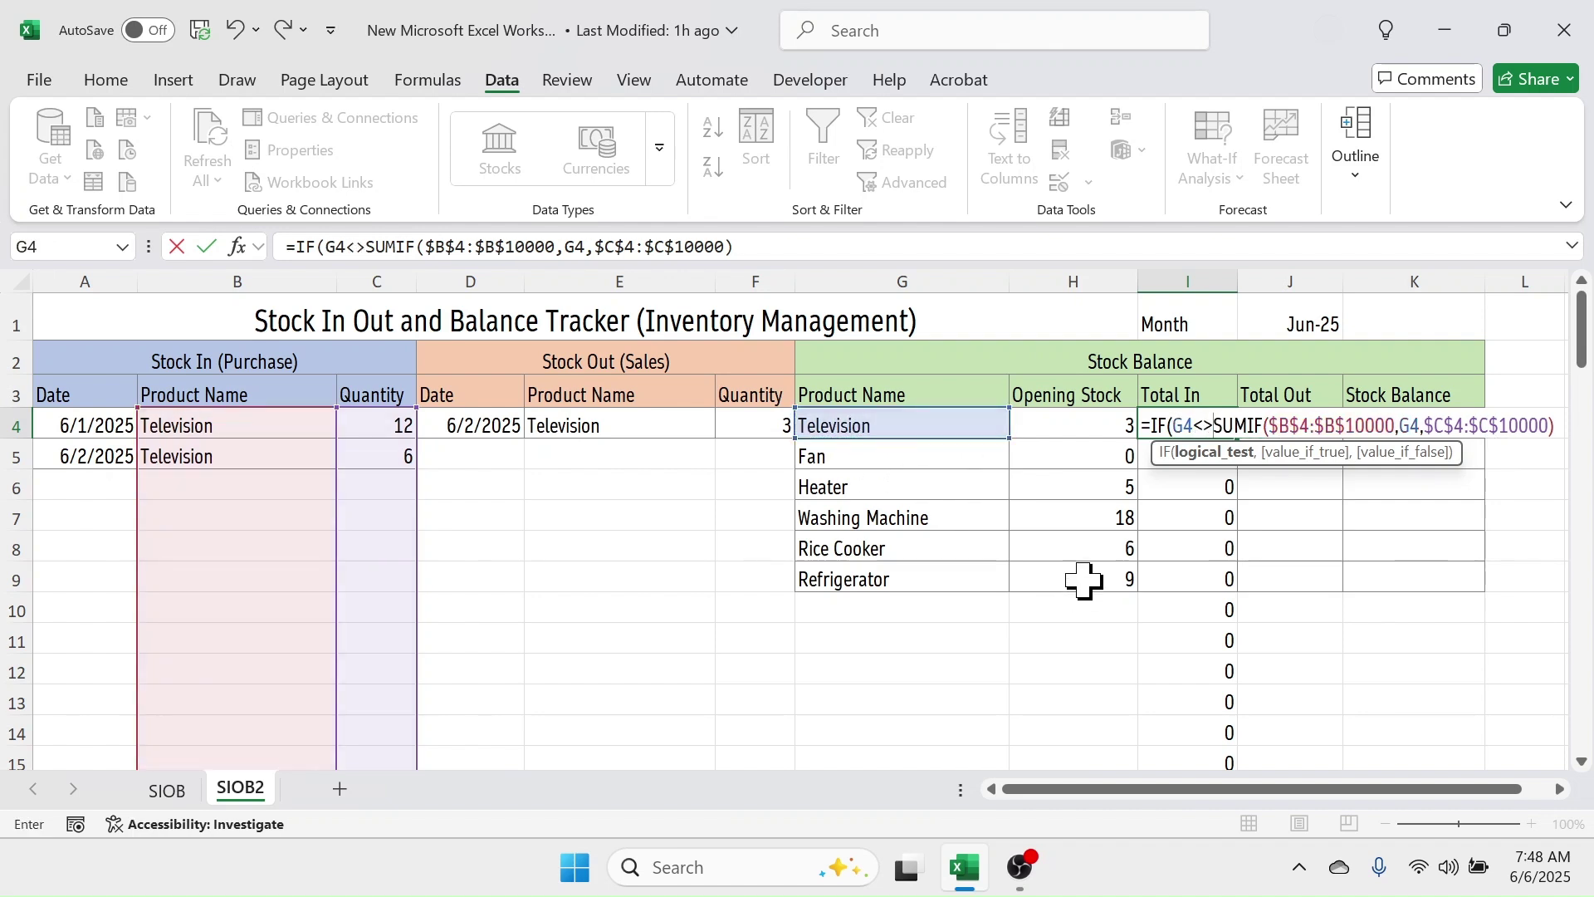
{"action": "type", "text": "\"\""}
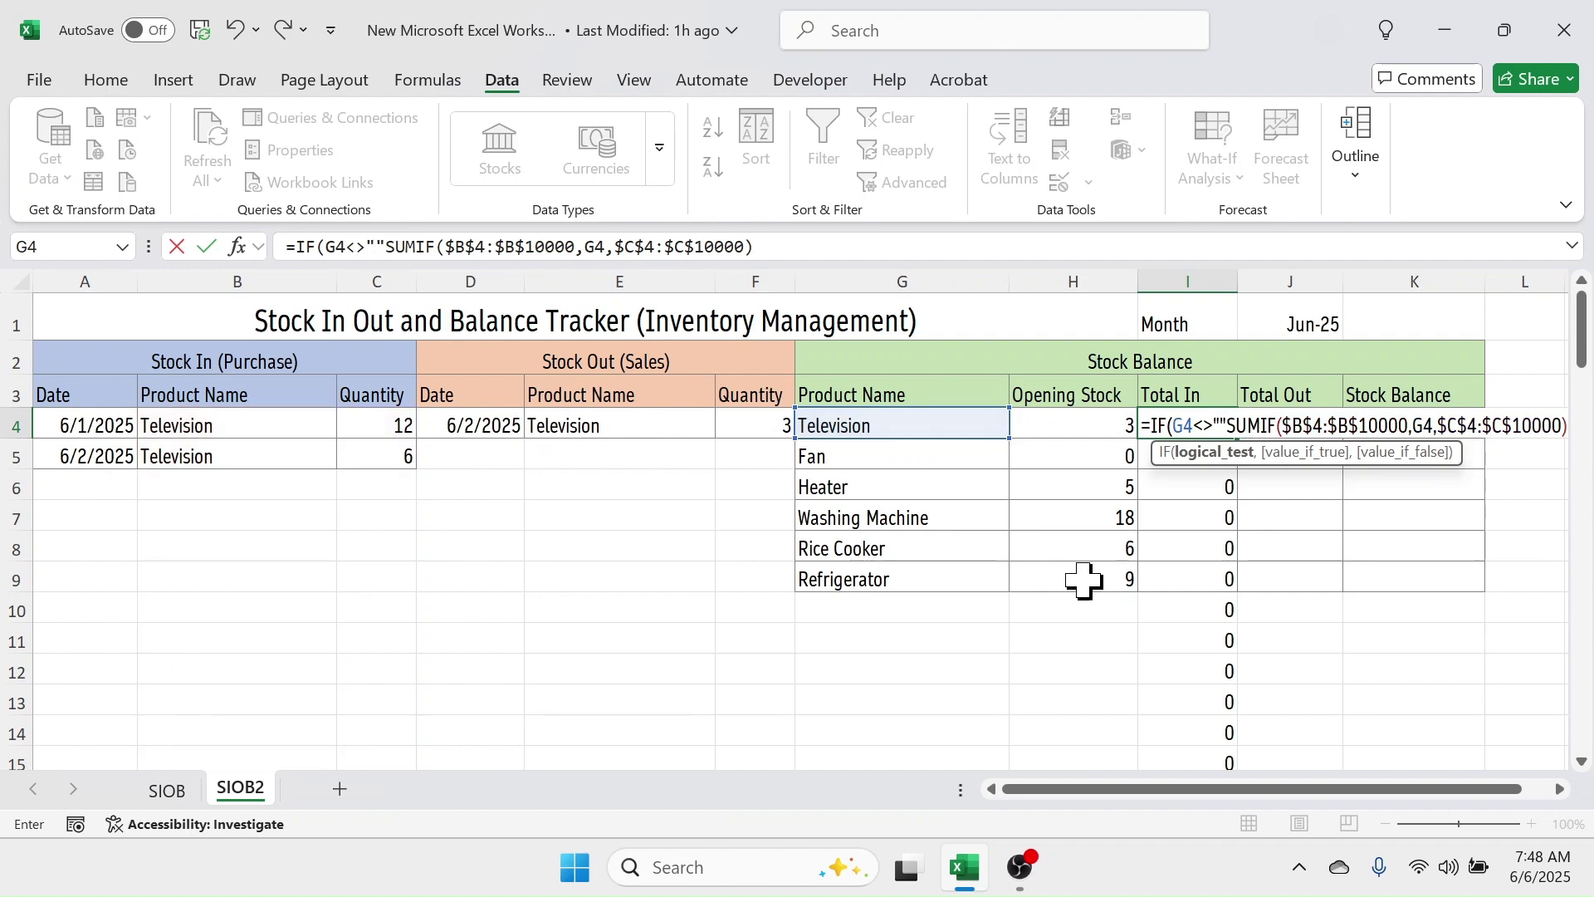
{"action": "type", "text": ","}
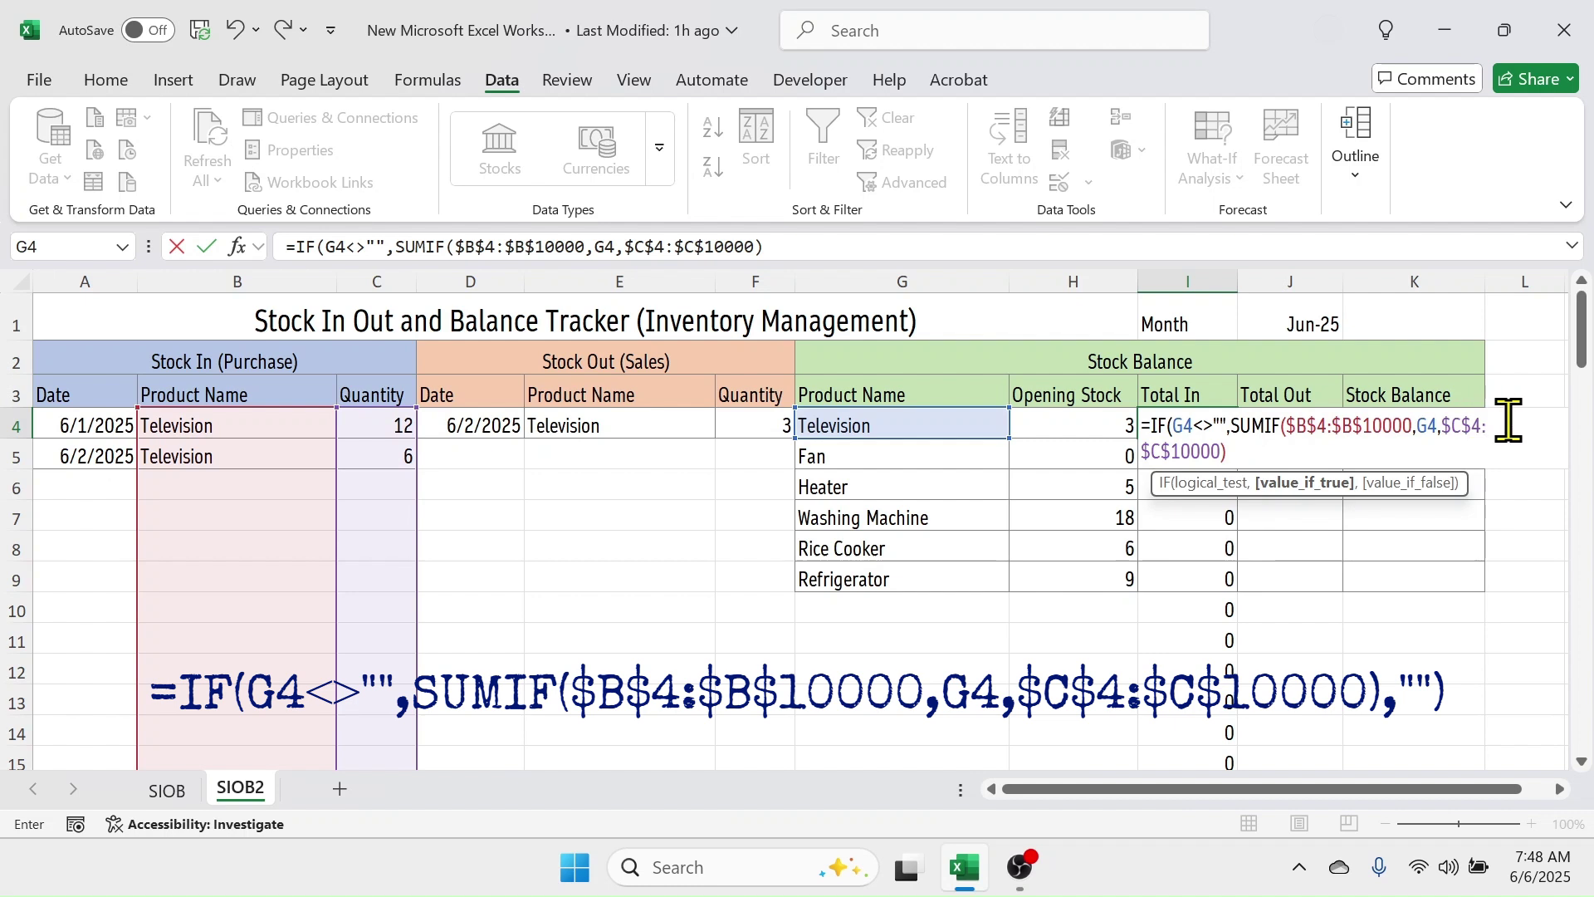
{"action": "left_click", "coordinate": [1233, 450]}
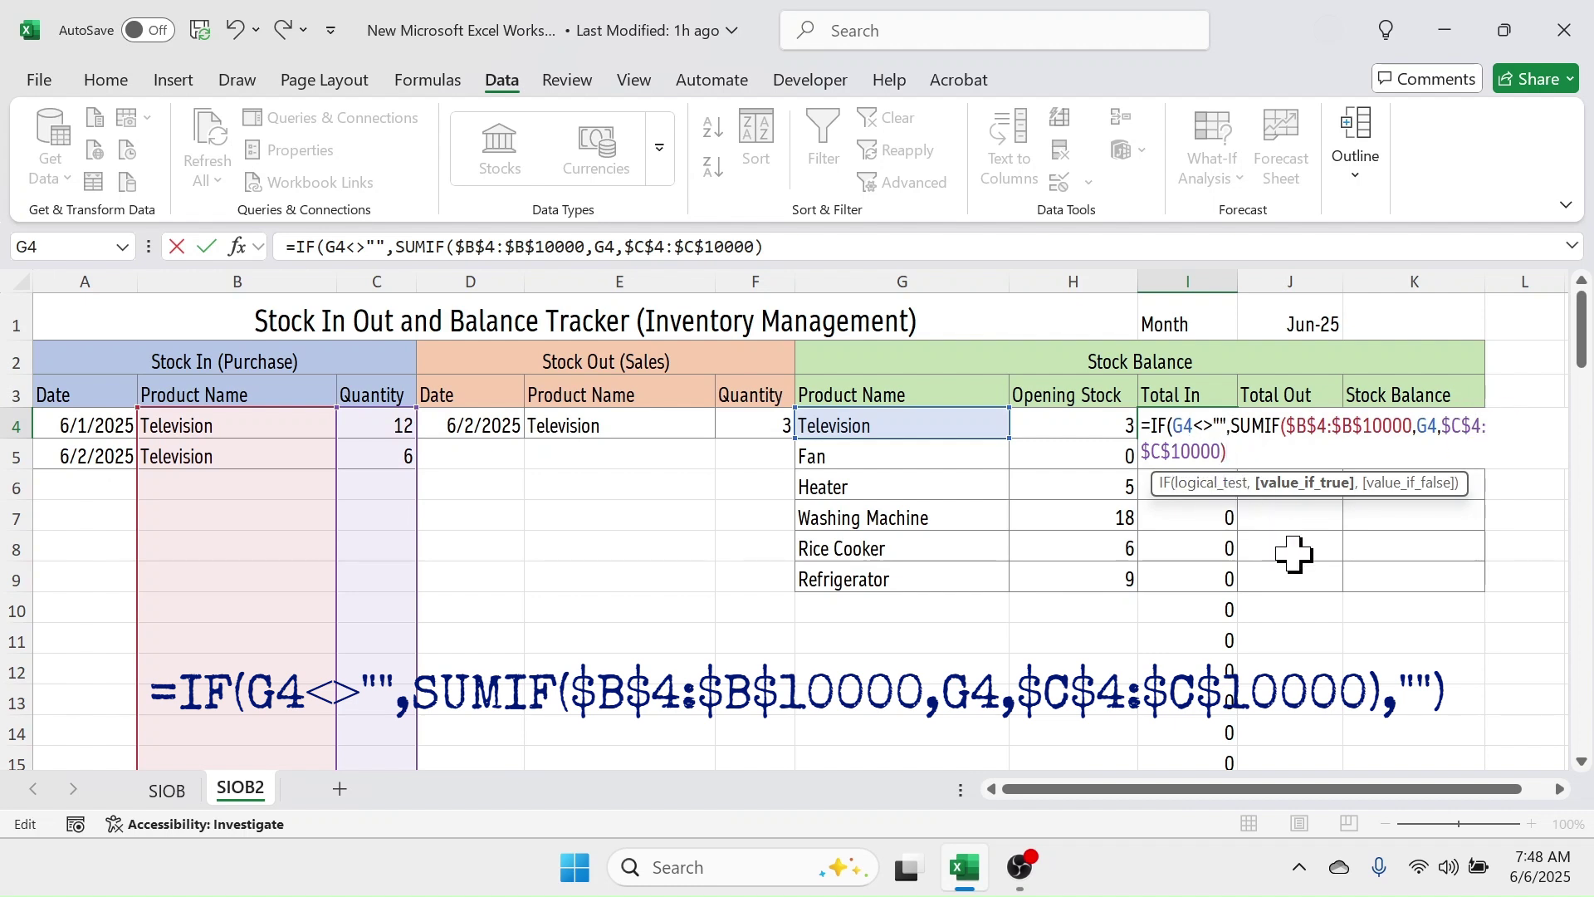
{"action": "type", "text": ","}
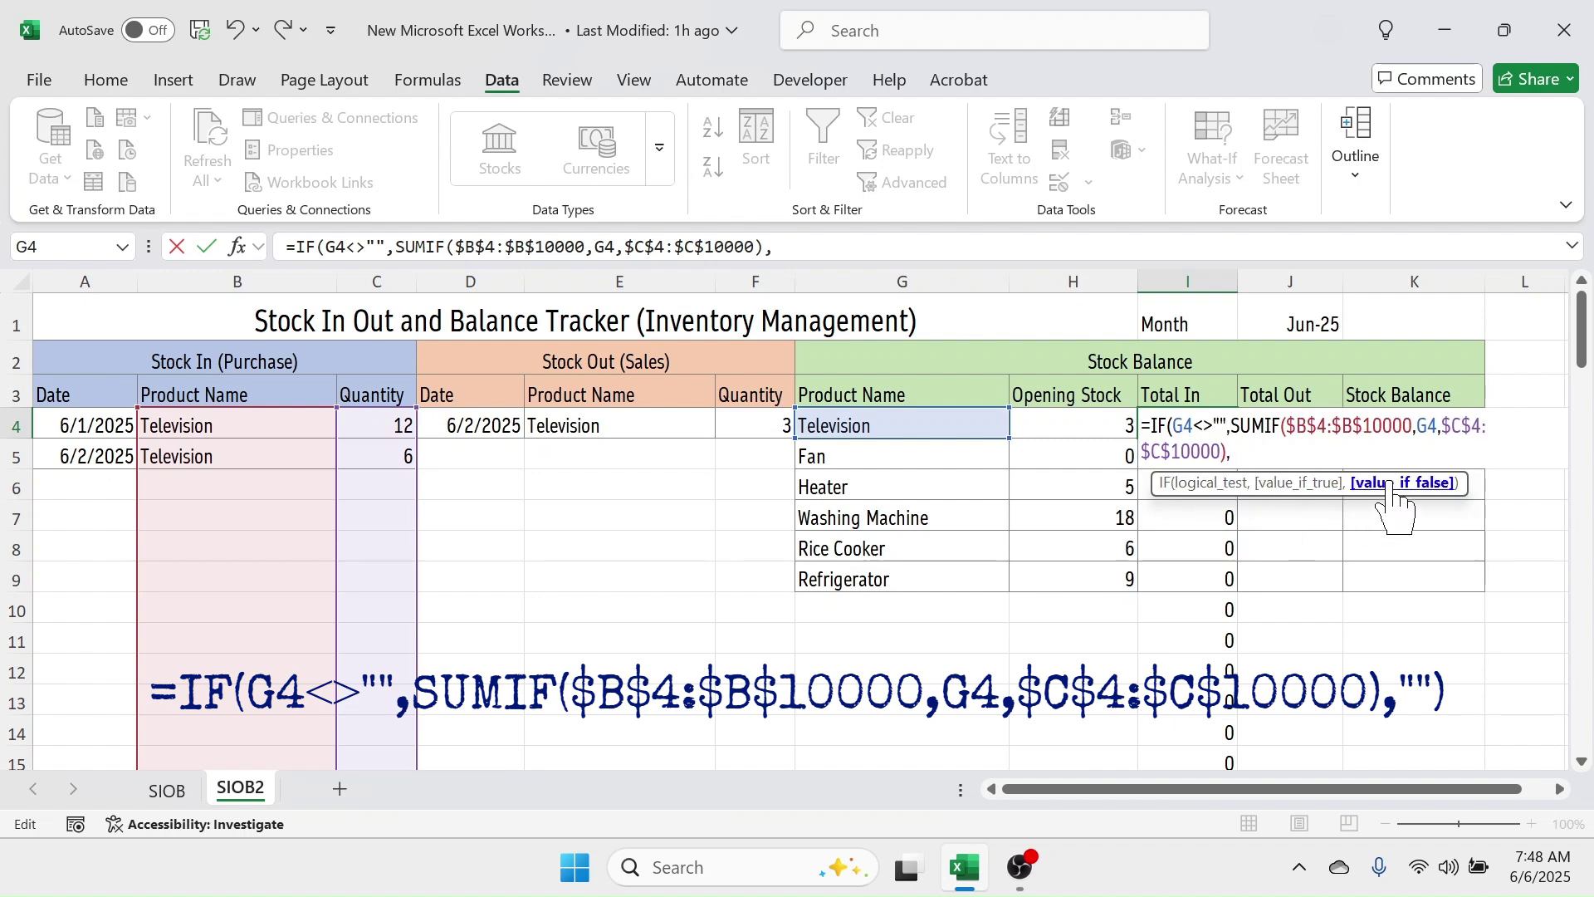
{"action": "type", "text": "\"\")"}
{"action": "key", "text": "Return"}
{"action": "left_click", "coordinate": [1175, 419]}
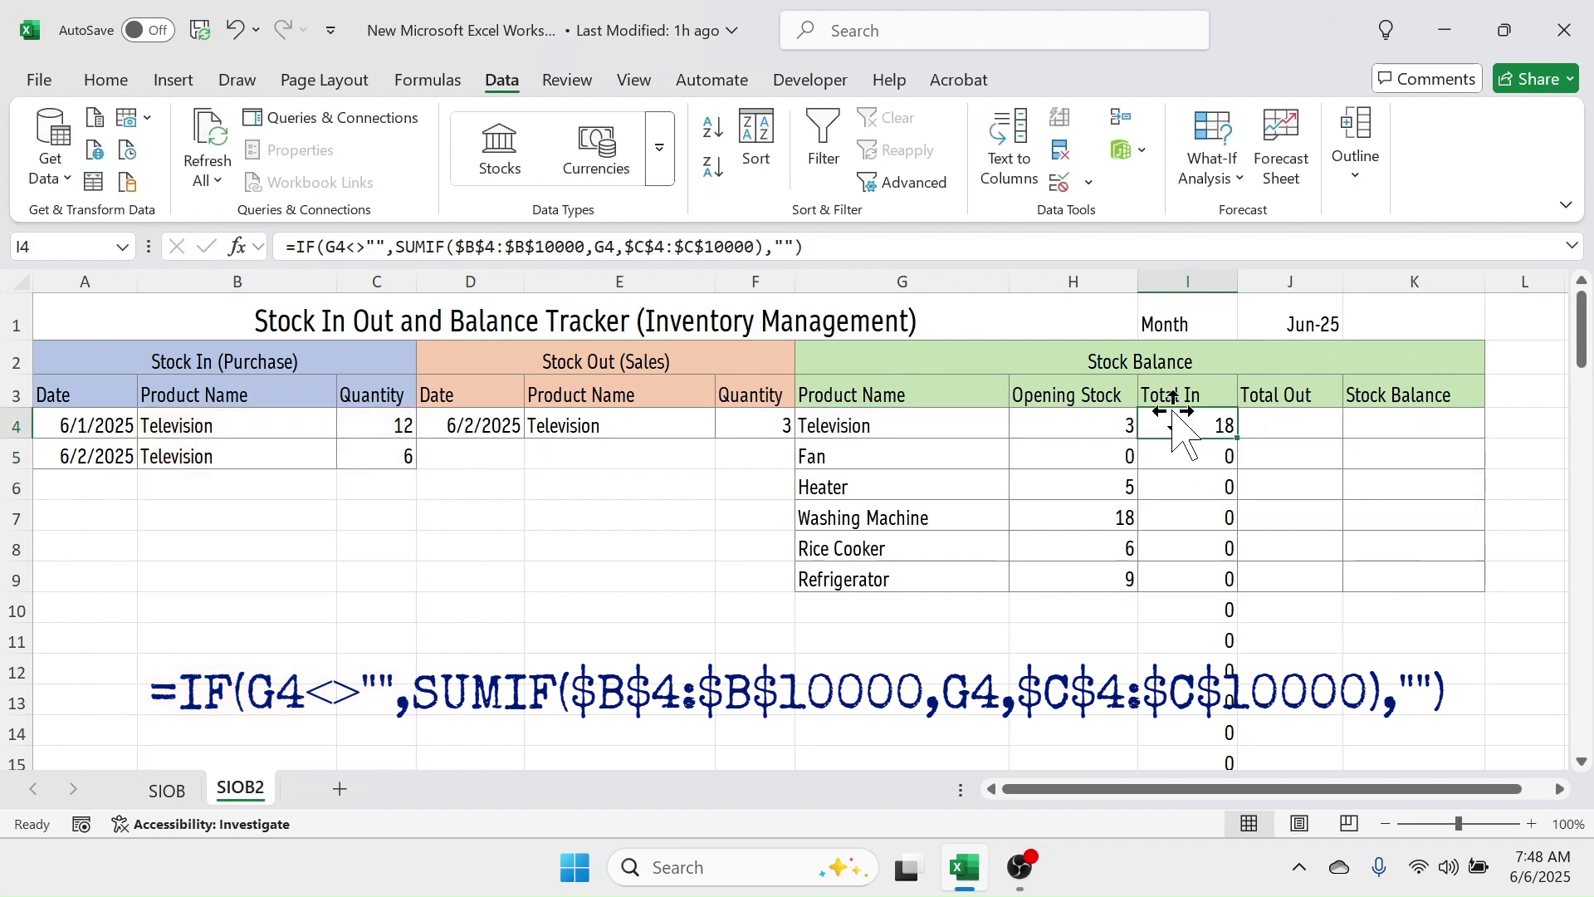
{"action": "double_click", "coordinate": [1238, 439]}
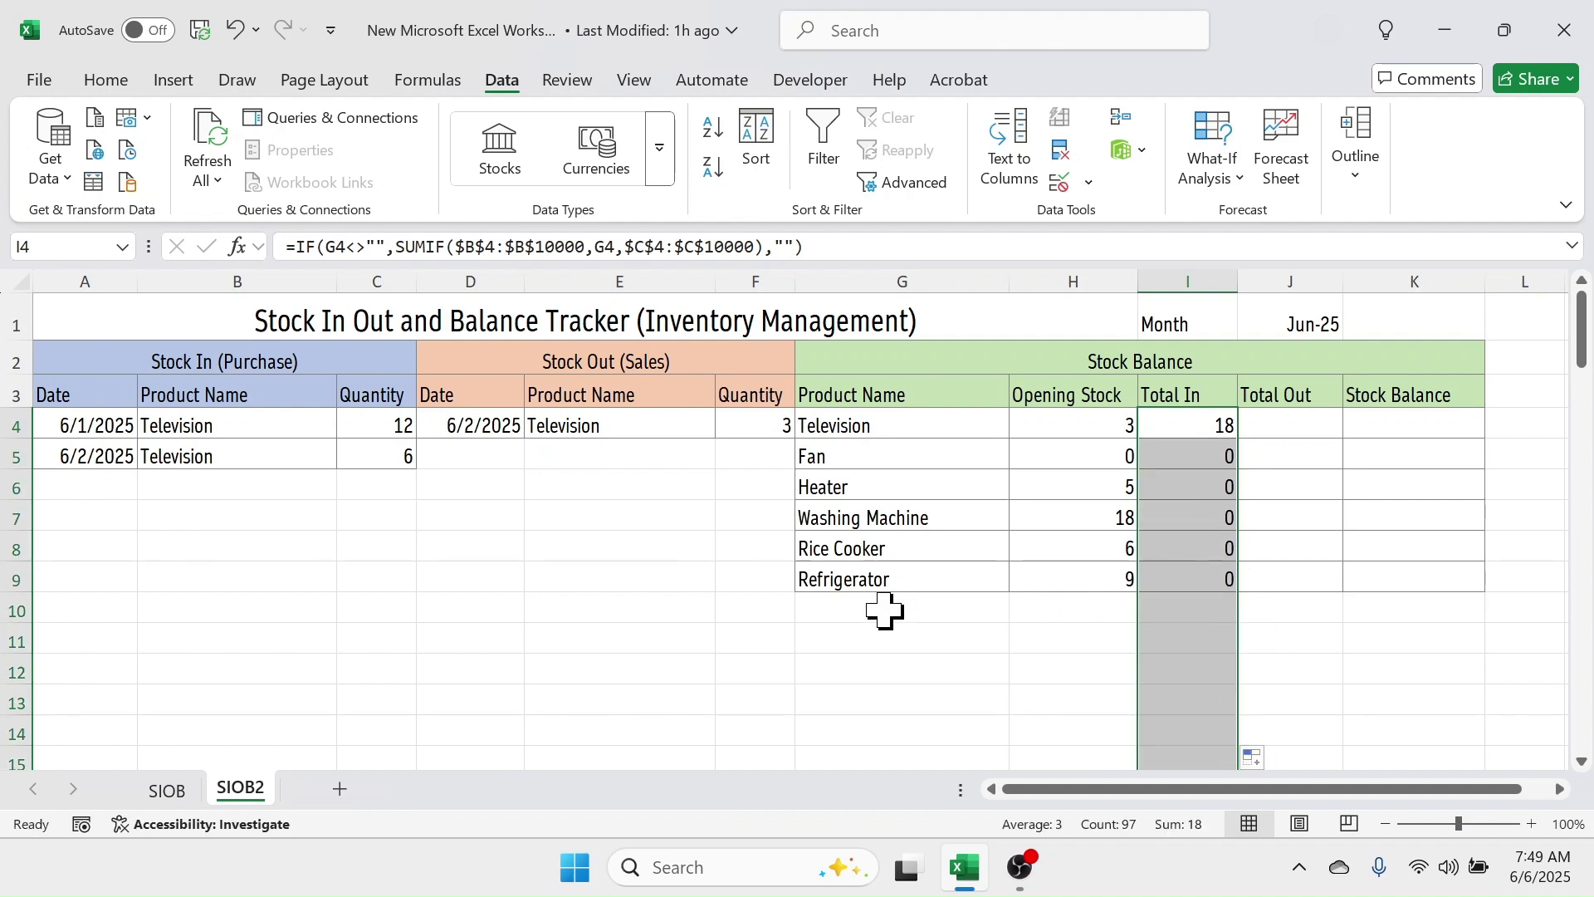
- Test the Total In formula with a dummy product name dfff in G10, and clear that cell again
{"action": "left_click", "coordinate": [845, 584]}
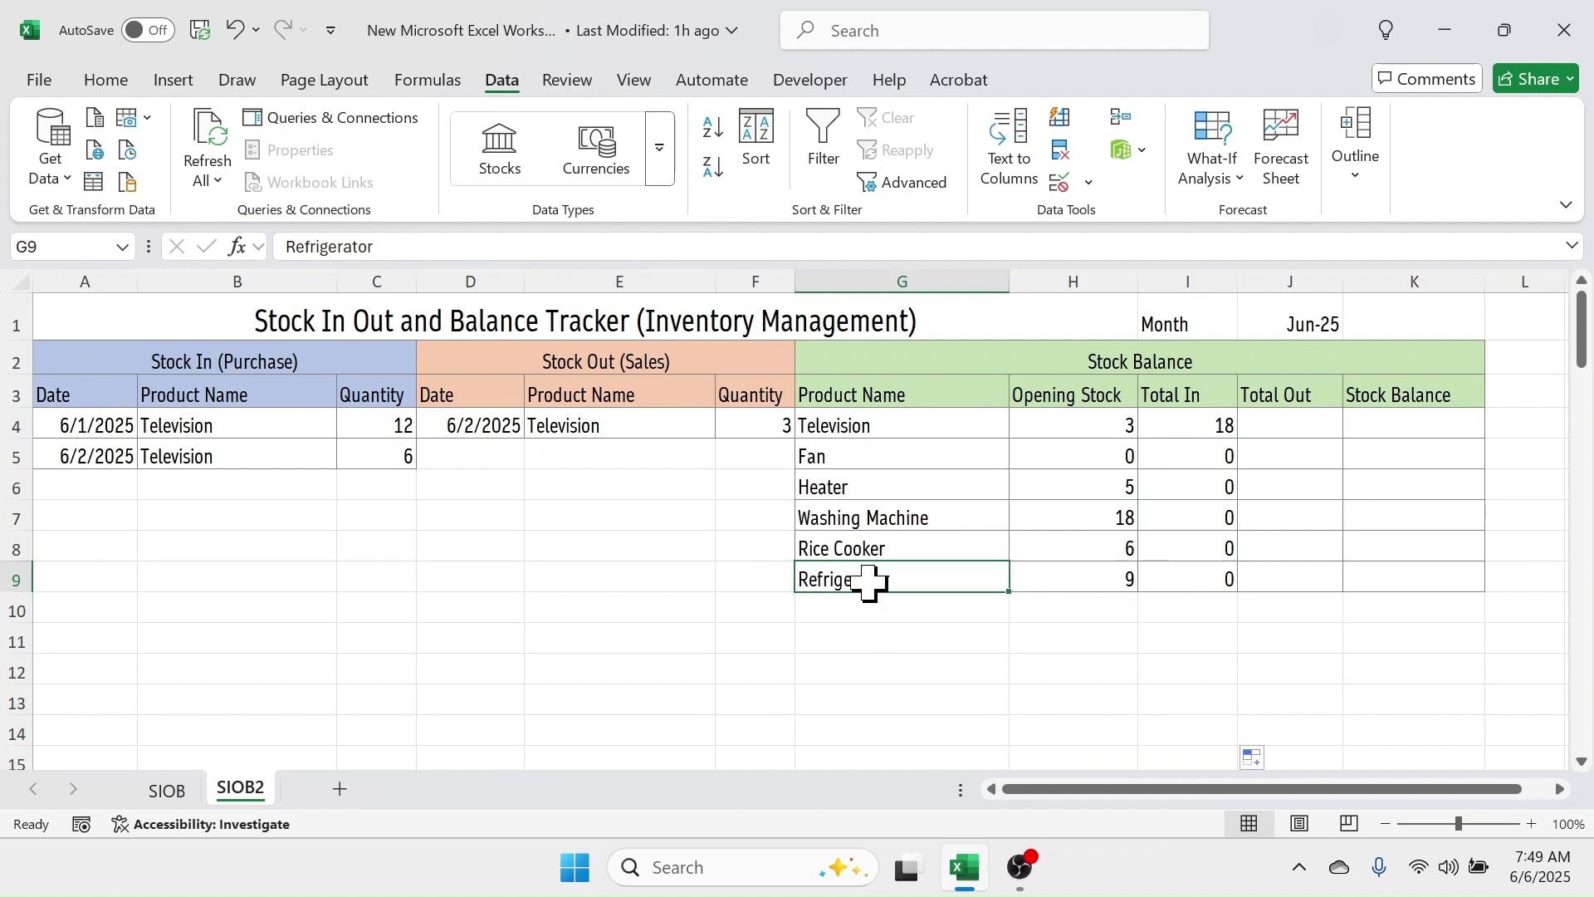
{"action": "left_click", "coordinate": [855, 615]}
{"action": "type", "text": "df"}
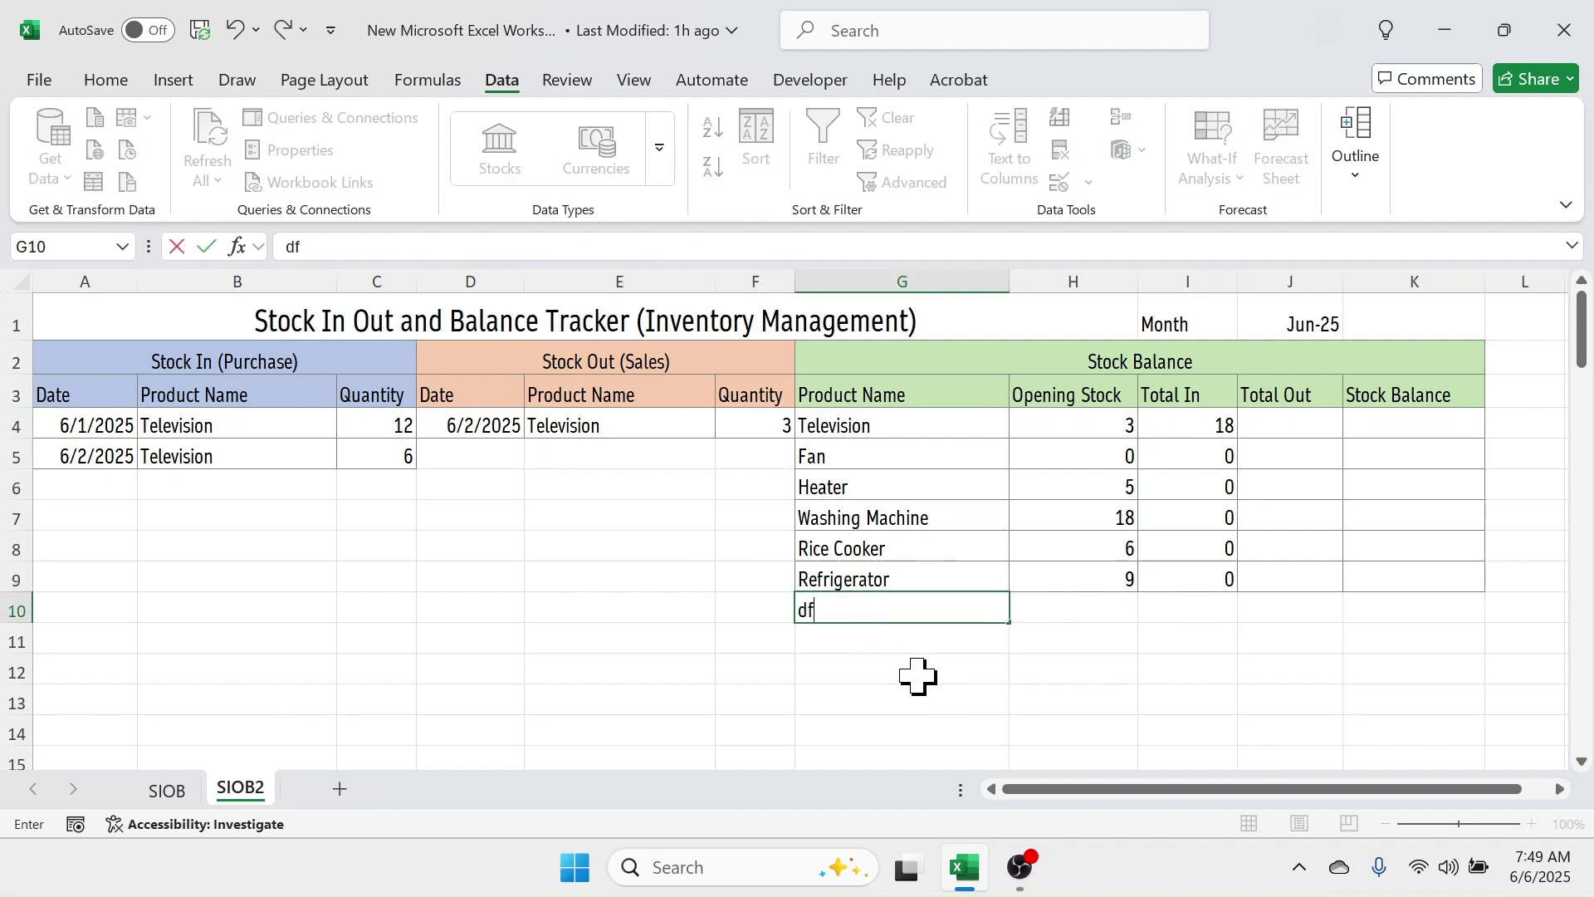
{"action": "type", "text": "ff"}
{"action": "key", "text": "Return"}
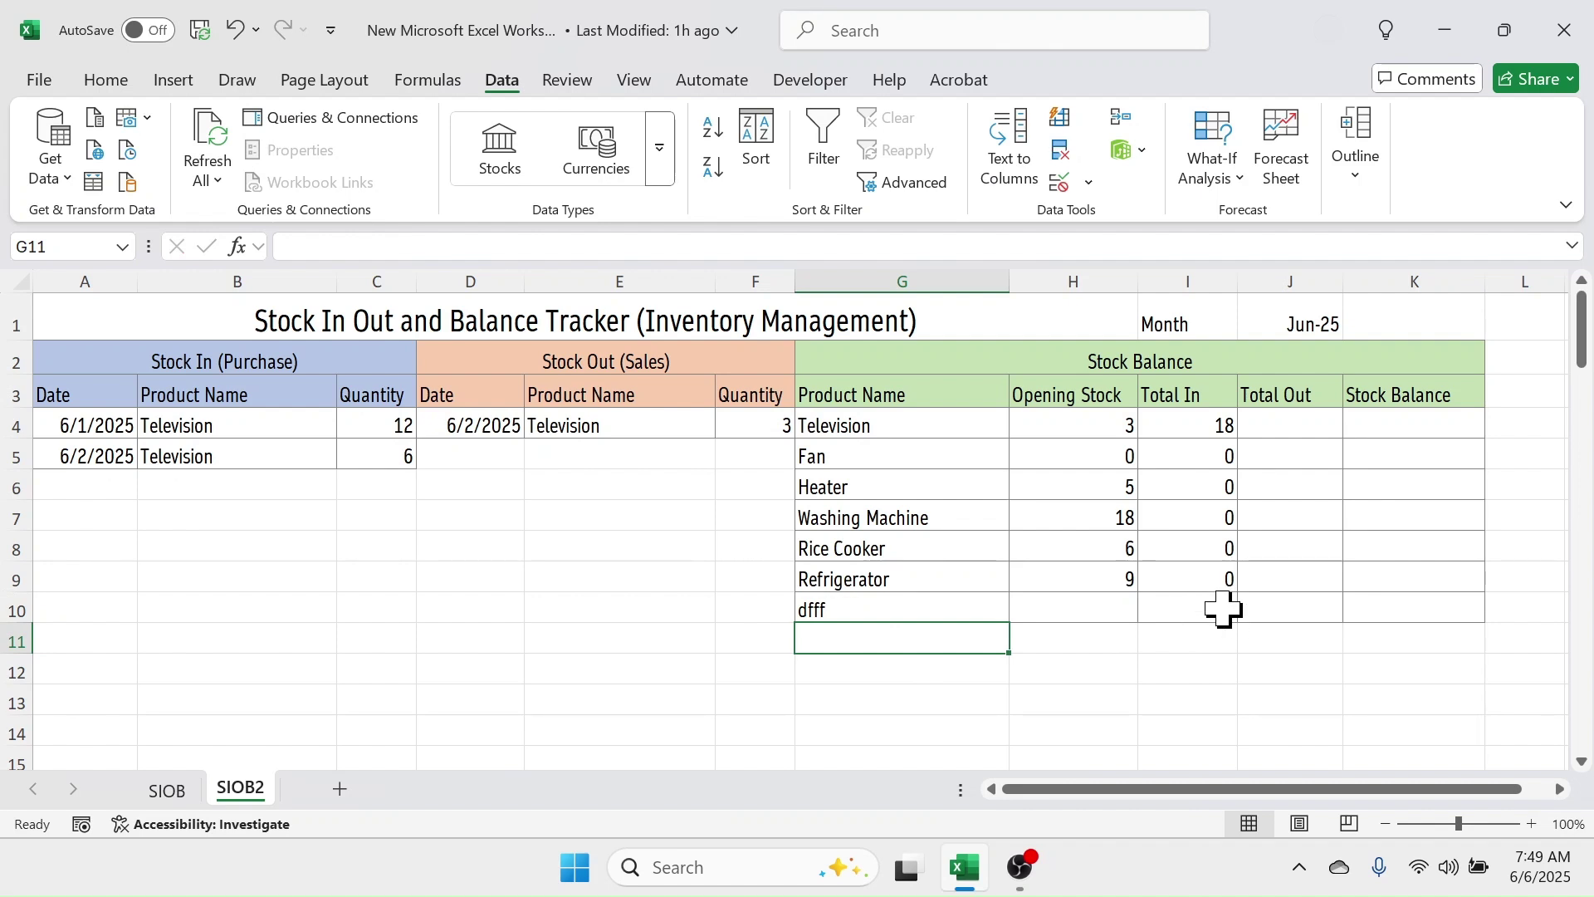
{"action": "left_click", "coordinate": [864, 606]}
{"action": "key", "text": "Delete"}
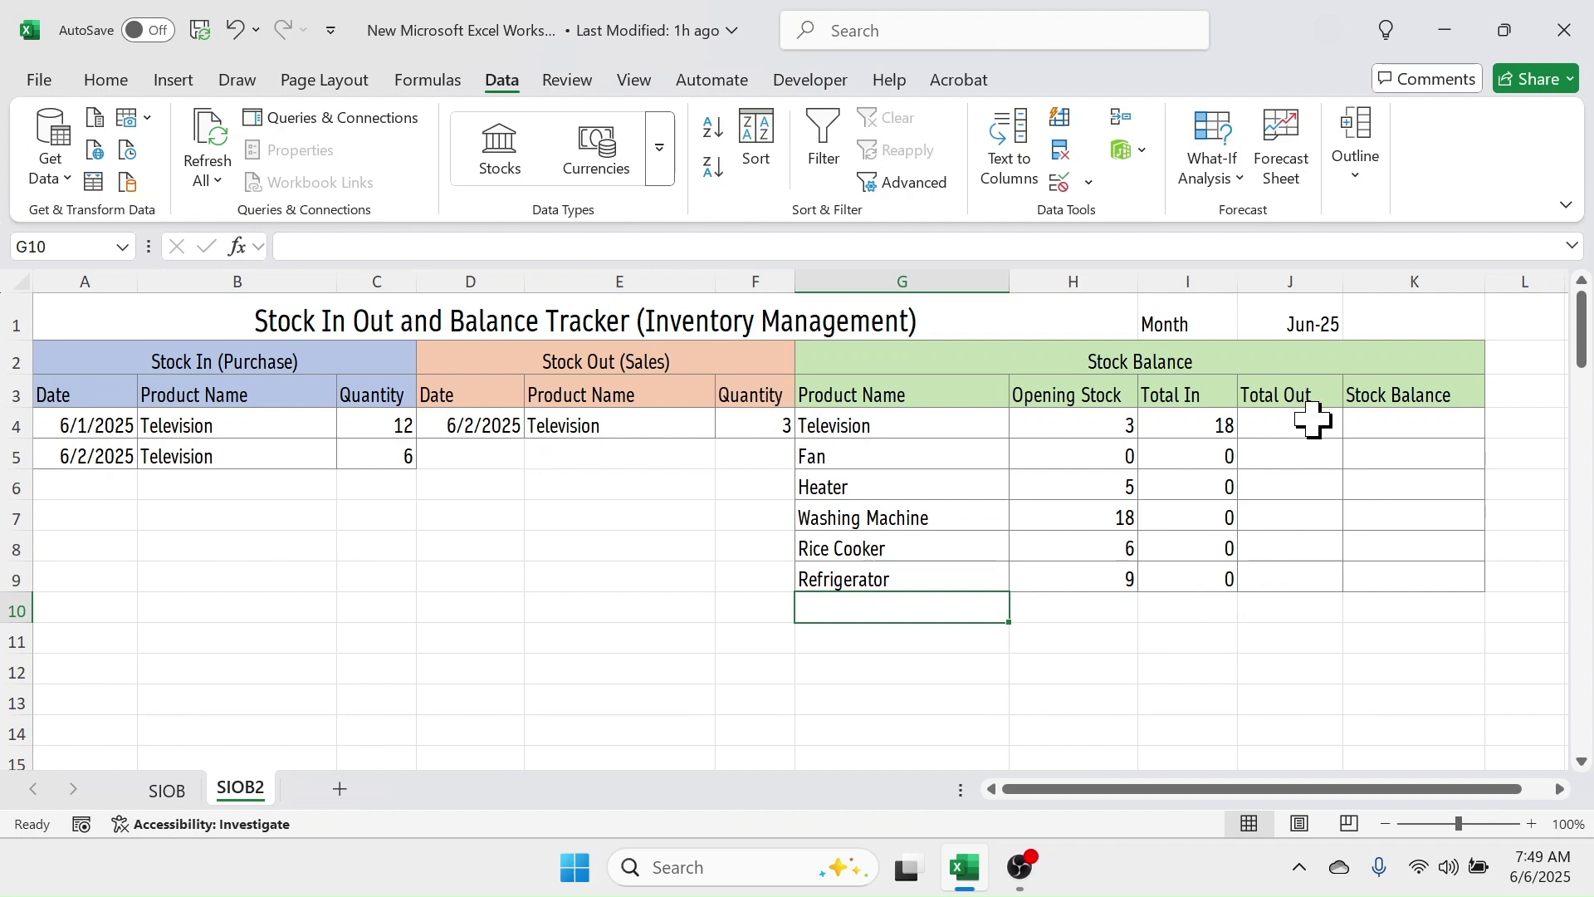
- Enter the Total Out formula =IF(G4<>"",SUMIF($E$4:$E$10000,G4,$F$4:$F$10000),"") in J4
{"action": "left_click", "coordinate": [1279, 421]}
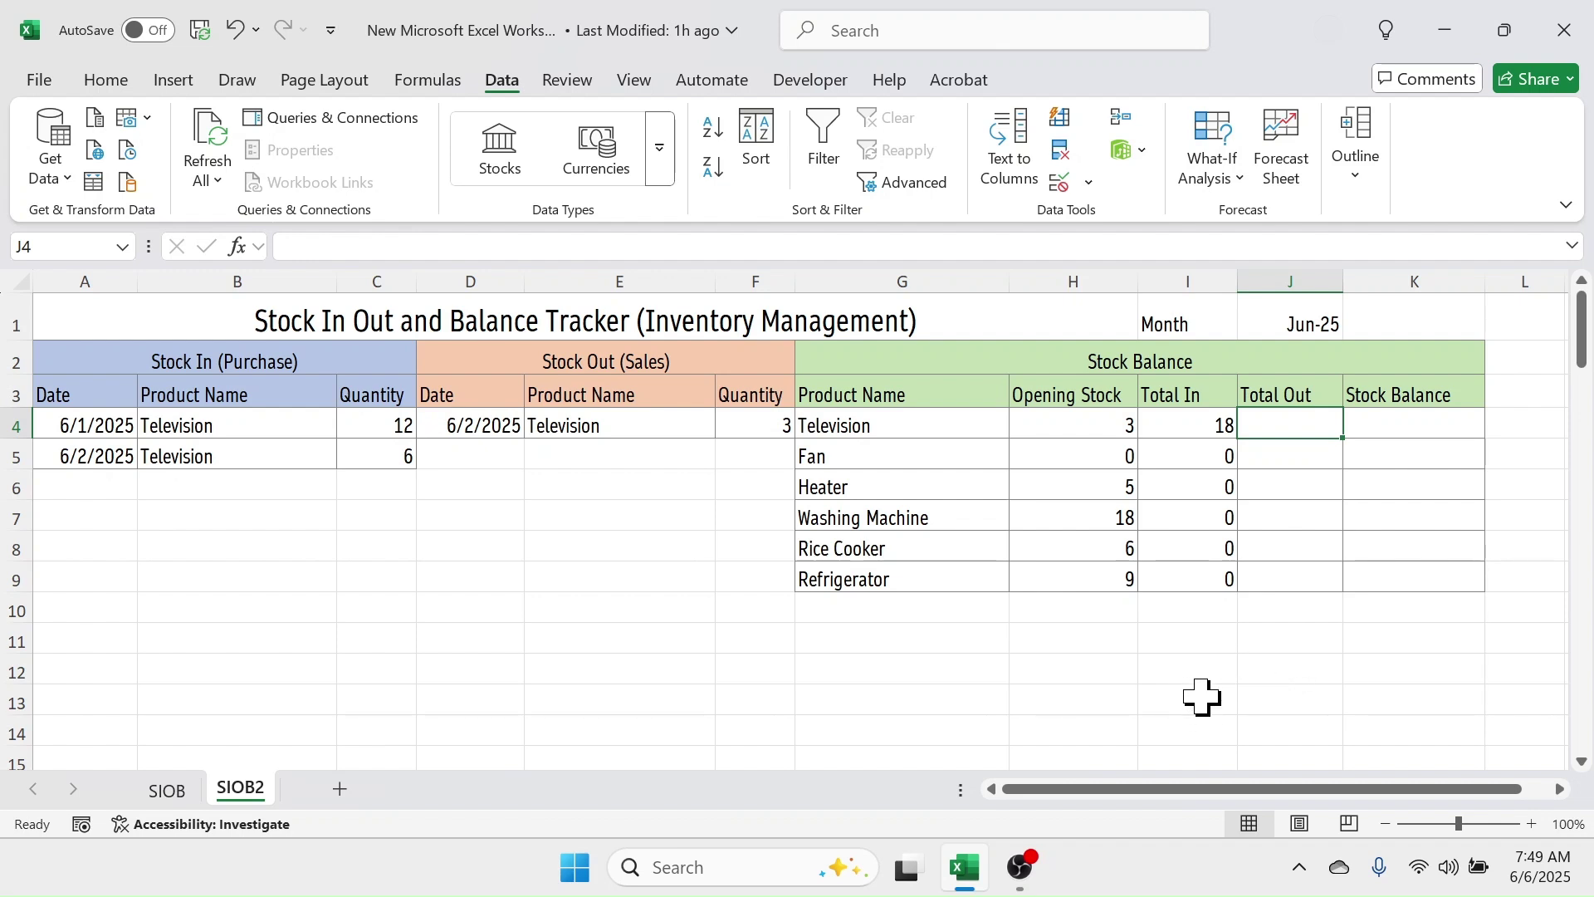
{"action": "type", "text": "=IF("}
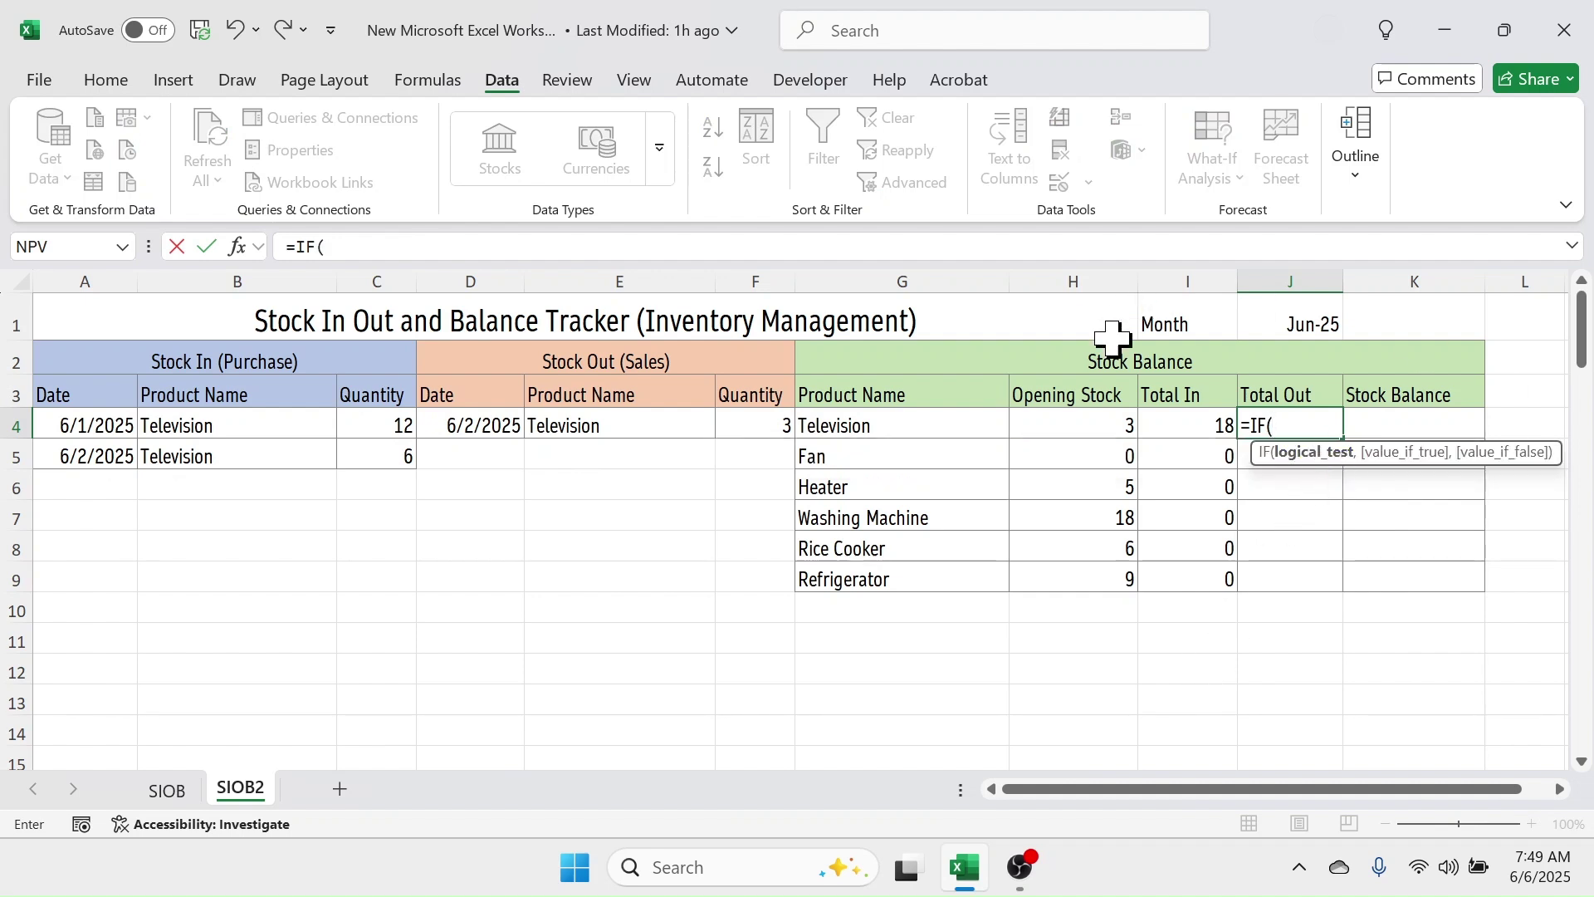
{"action": "left_click", "coordinate": [886, 425]}
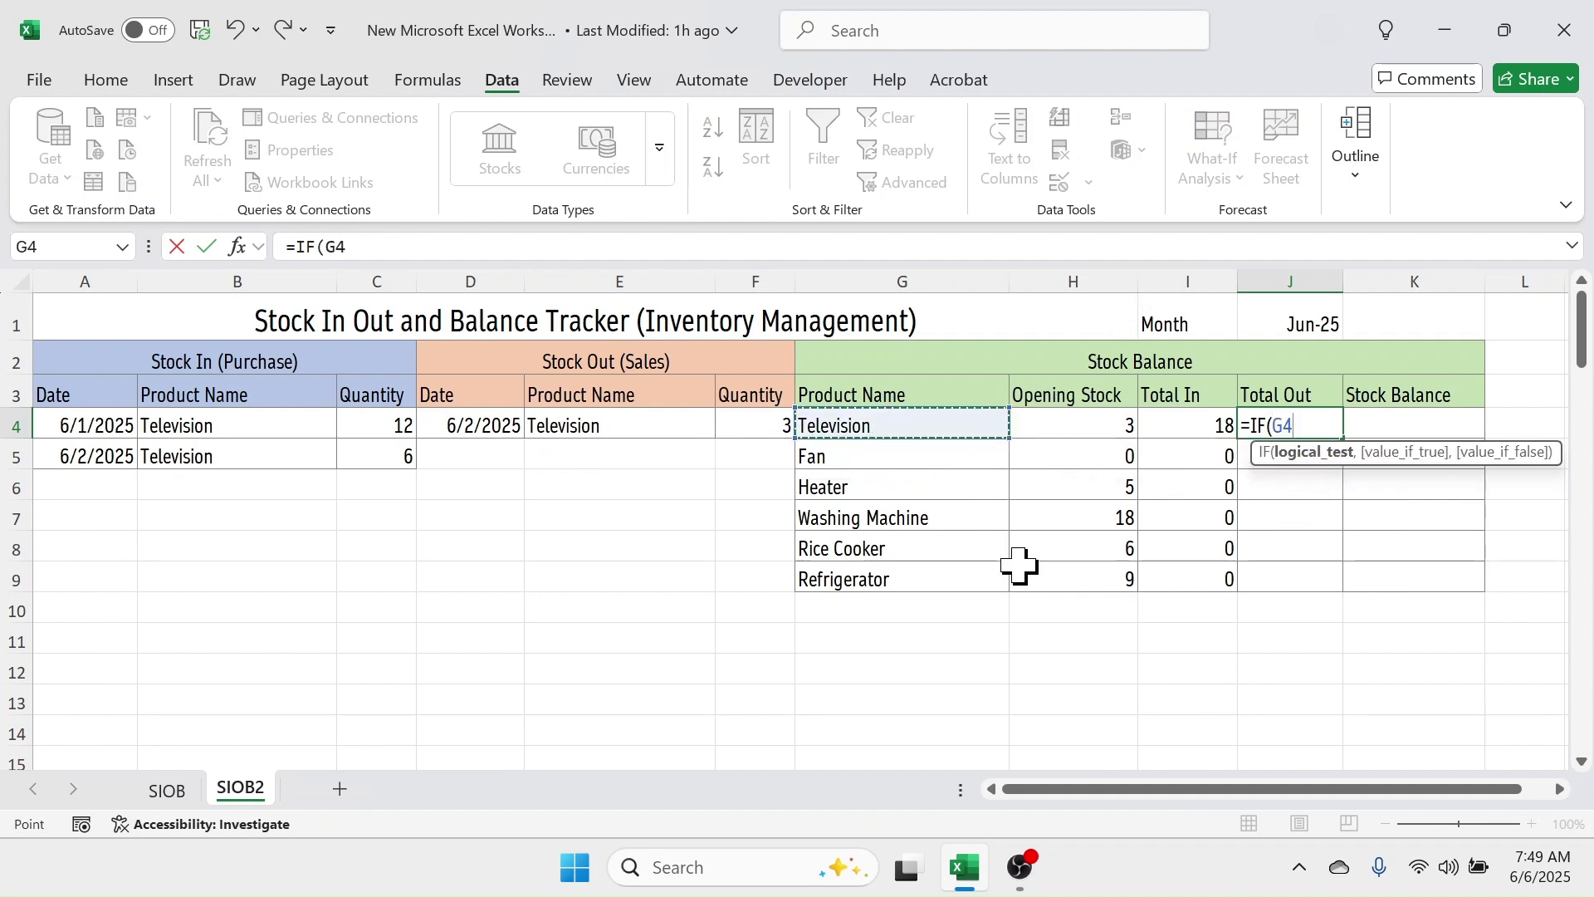
{"action": "type", "text": "<>\"\","}
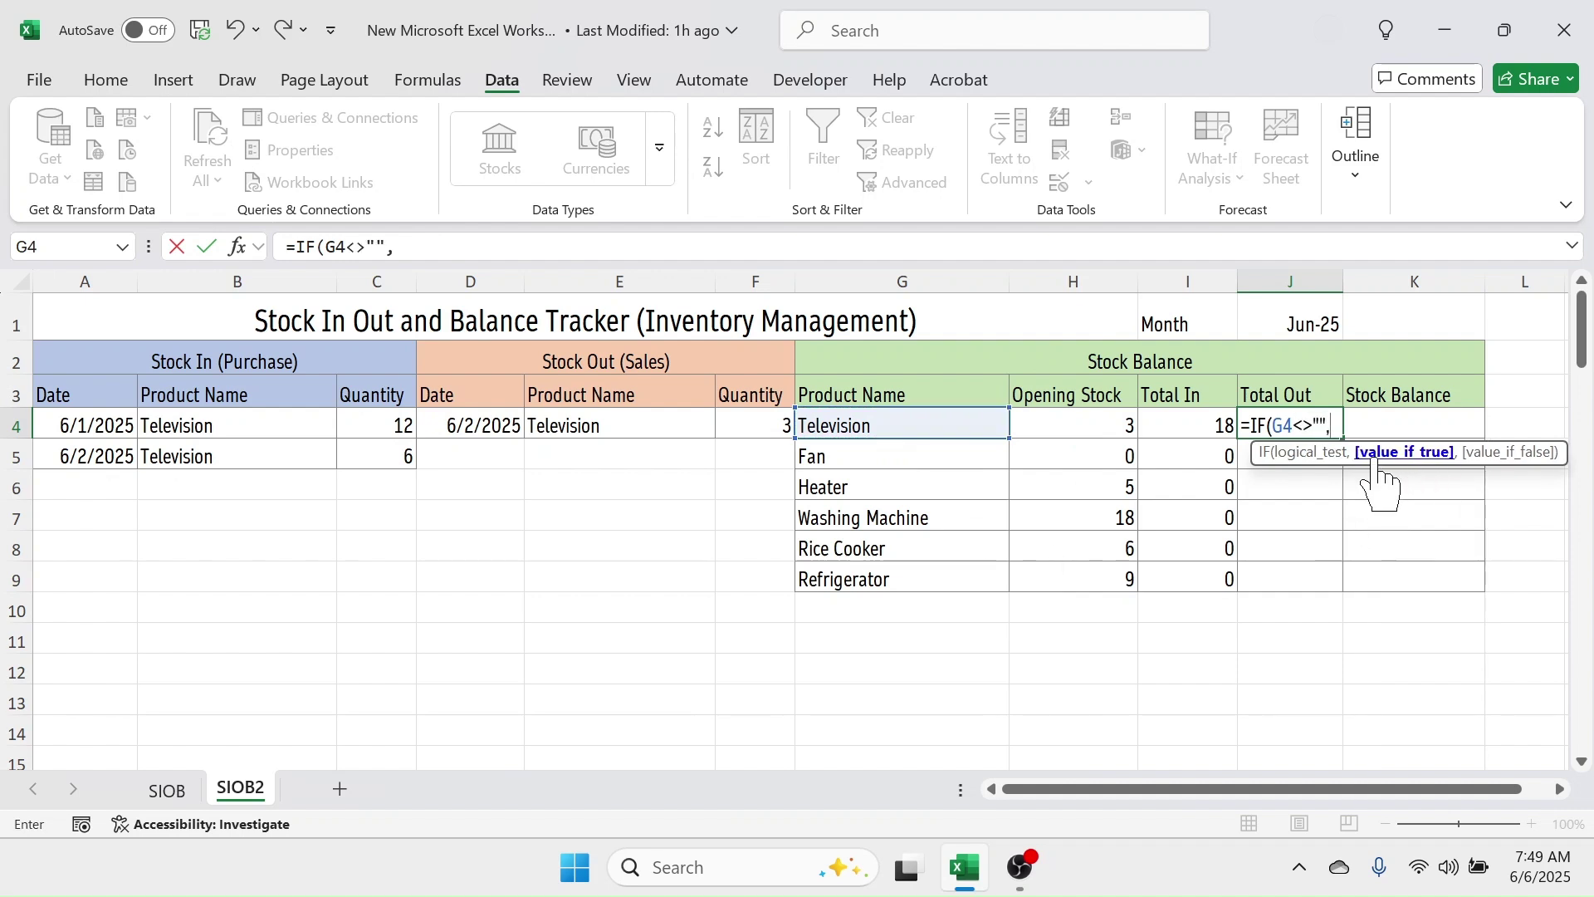
{"action": "type", "text": "SUMIF($E$"}
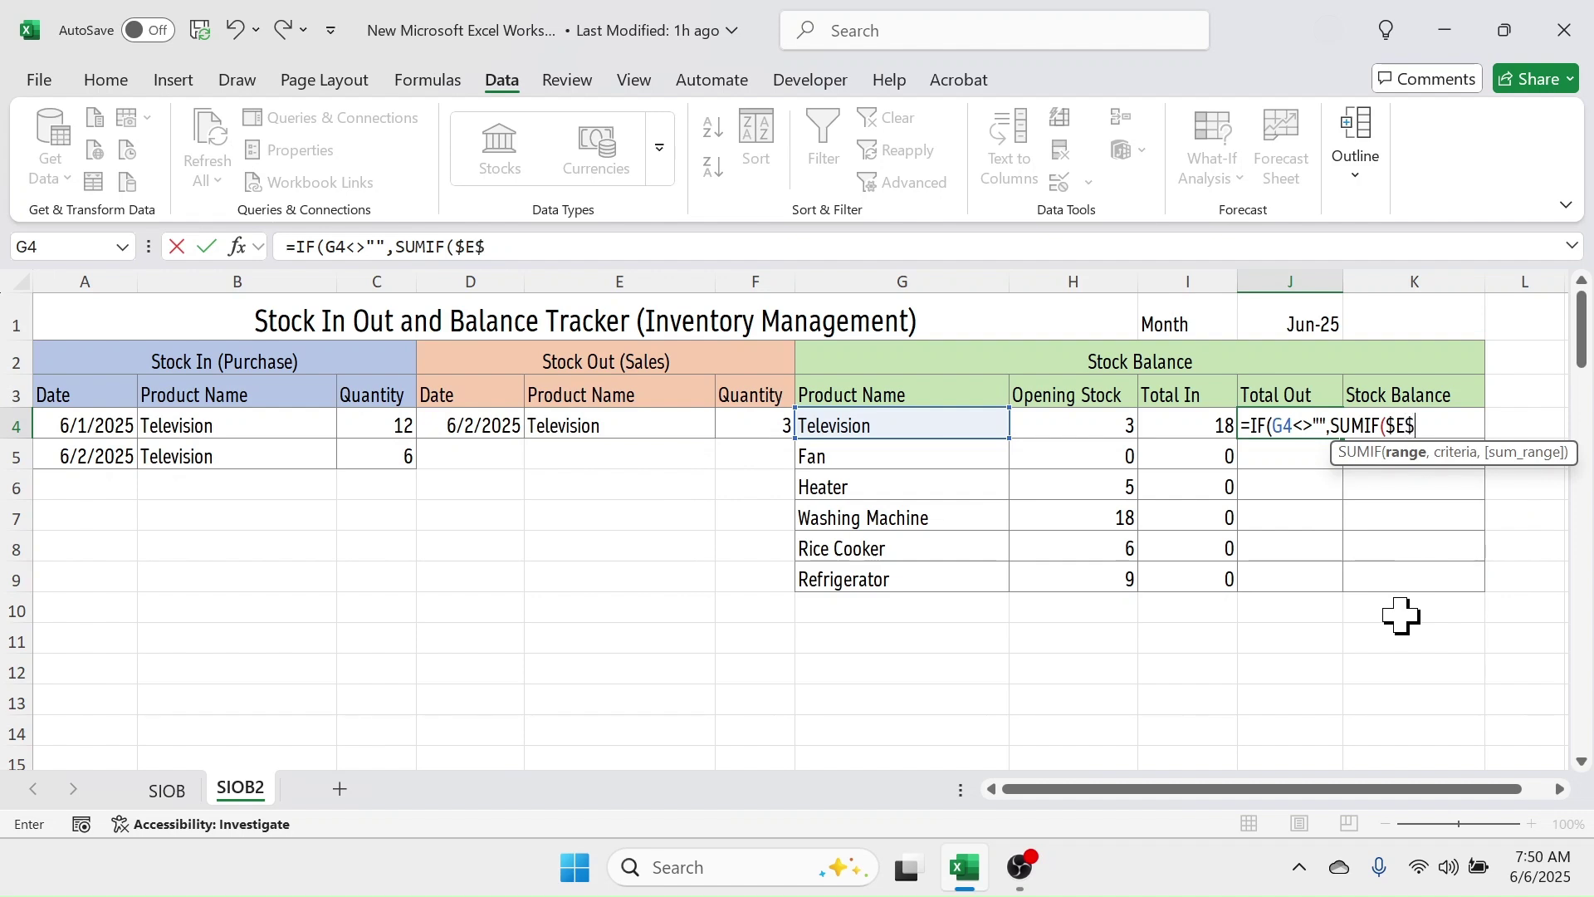
{"action": "type", "text": "4:$"}
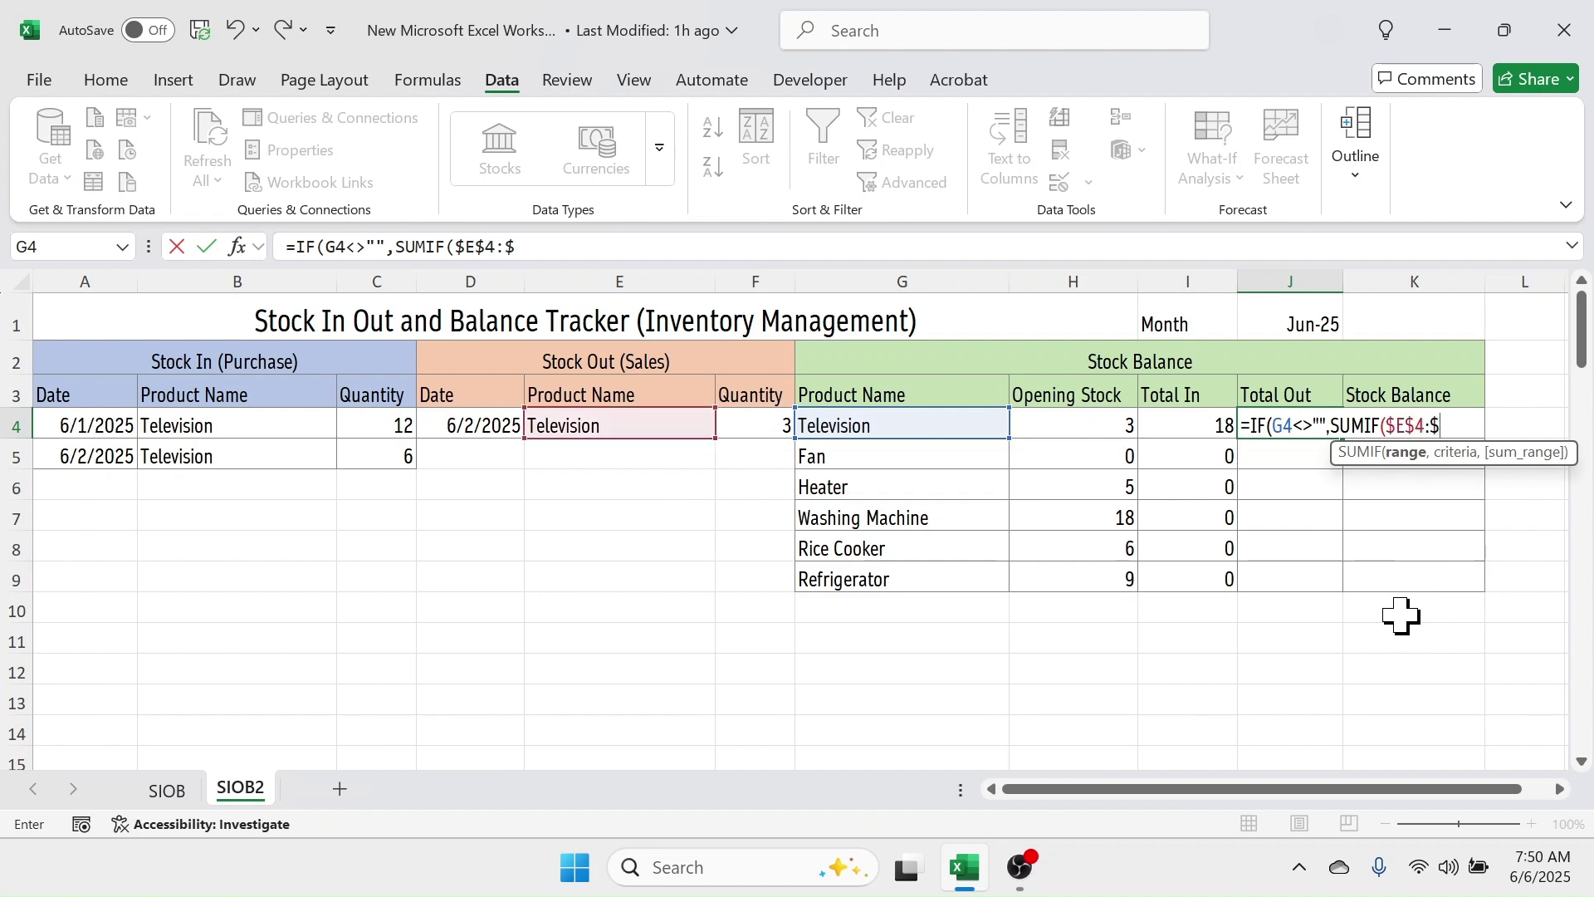
{"action": "type", "text": "E$1"}
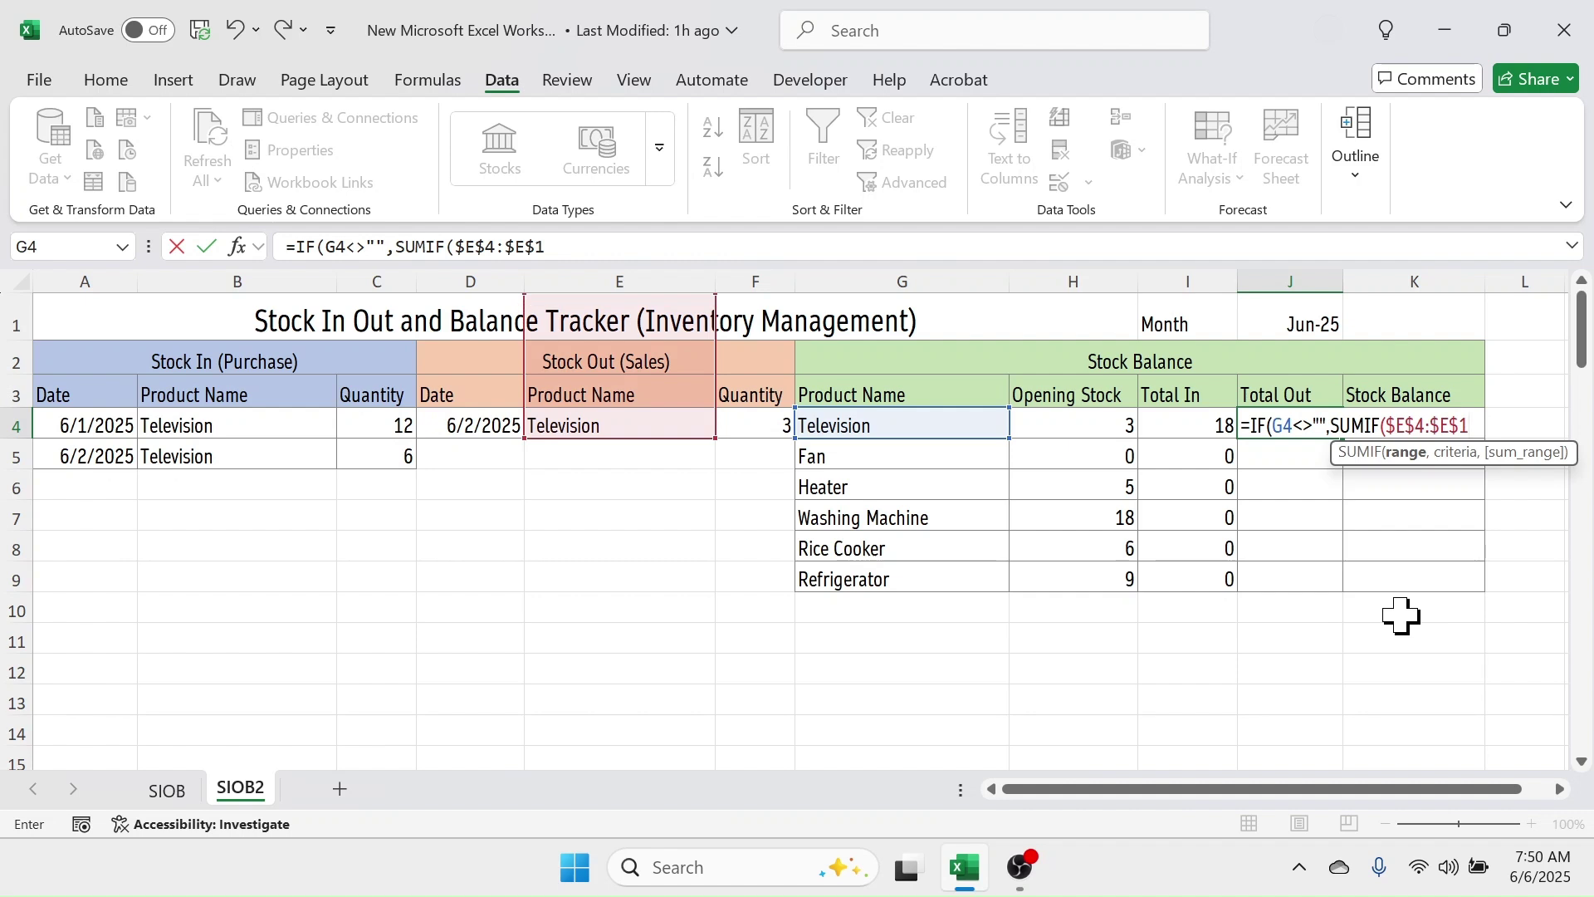
{"action": "type", "text": "0000,"}
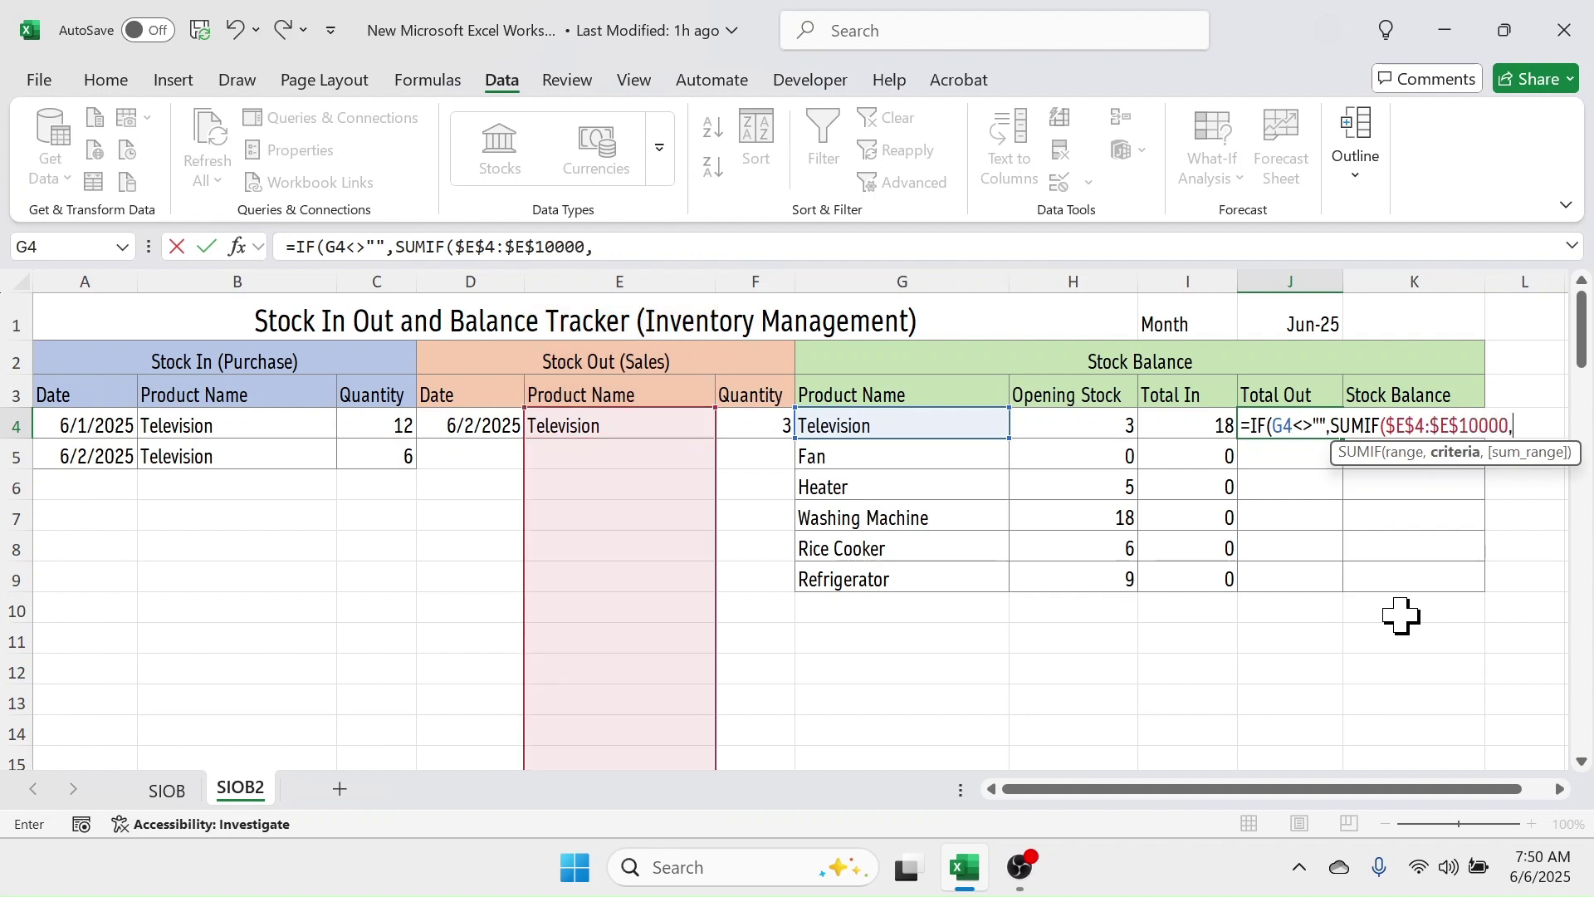
{"action": "left_click", "coordinate": [849, 423]}
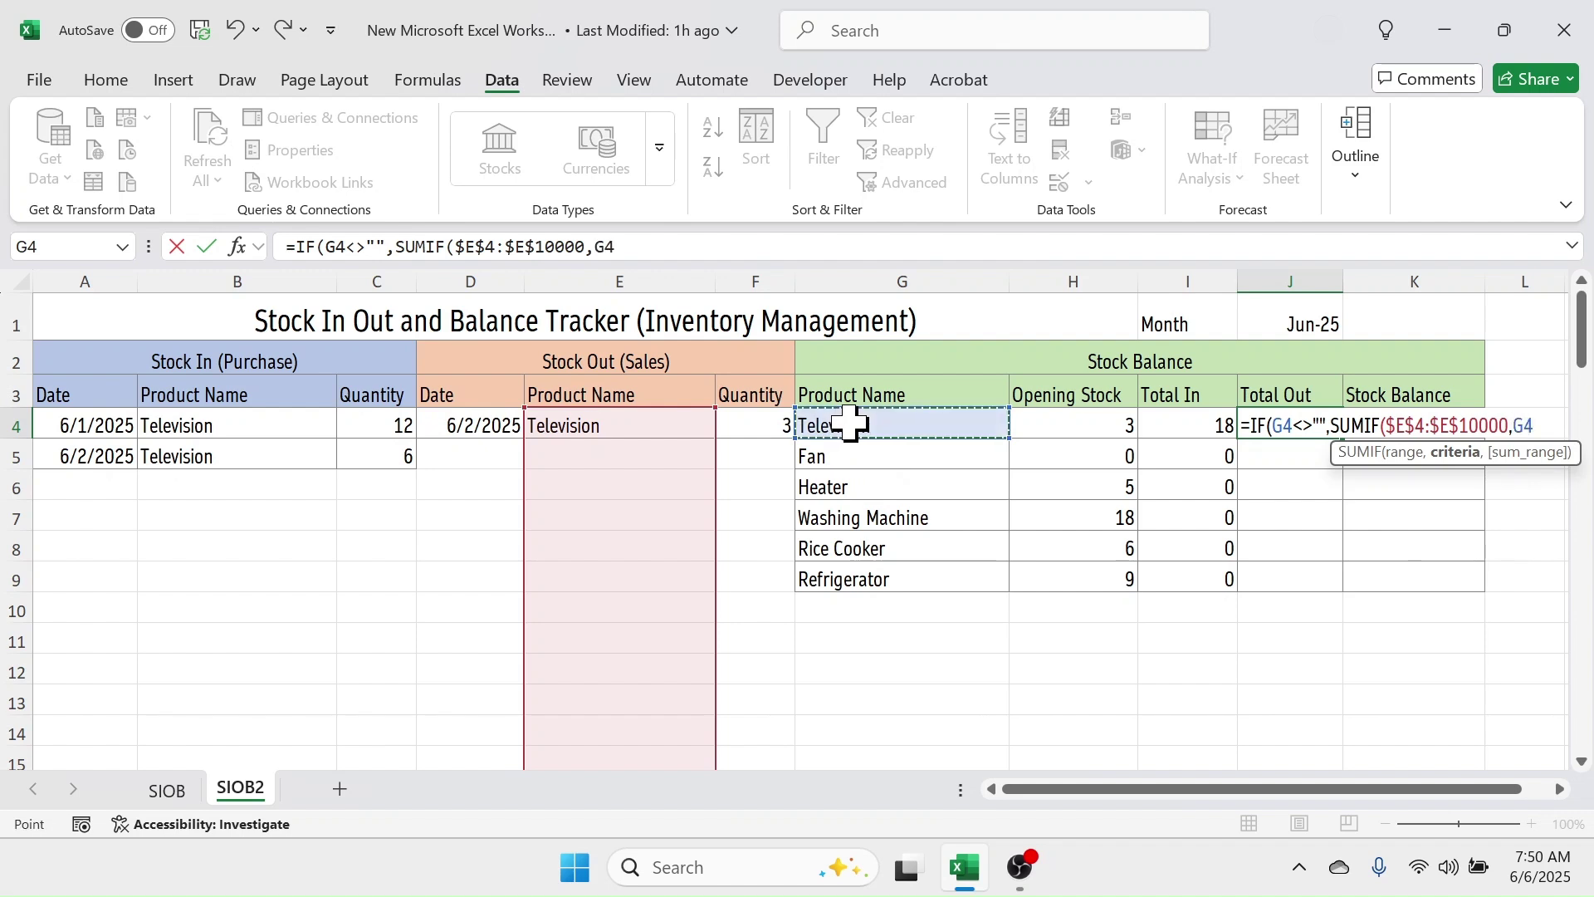
{"action": "type", "text": ",$F"}
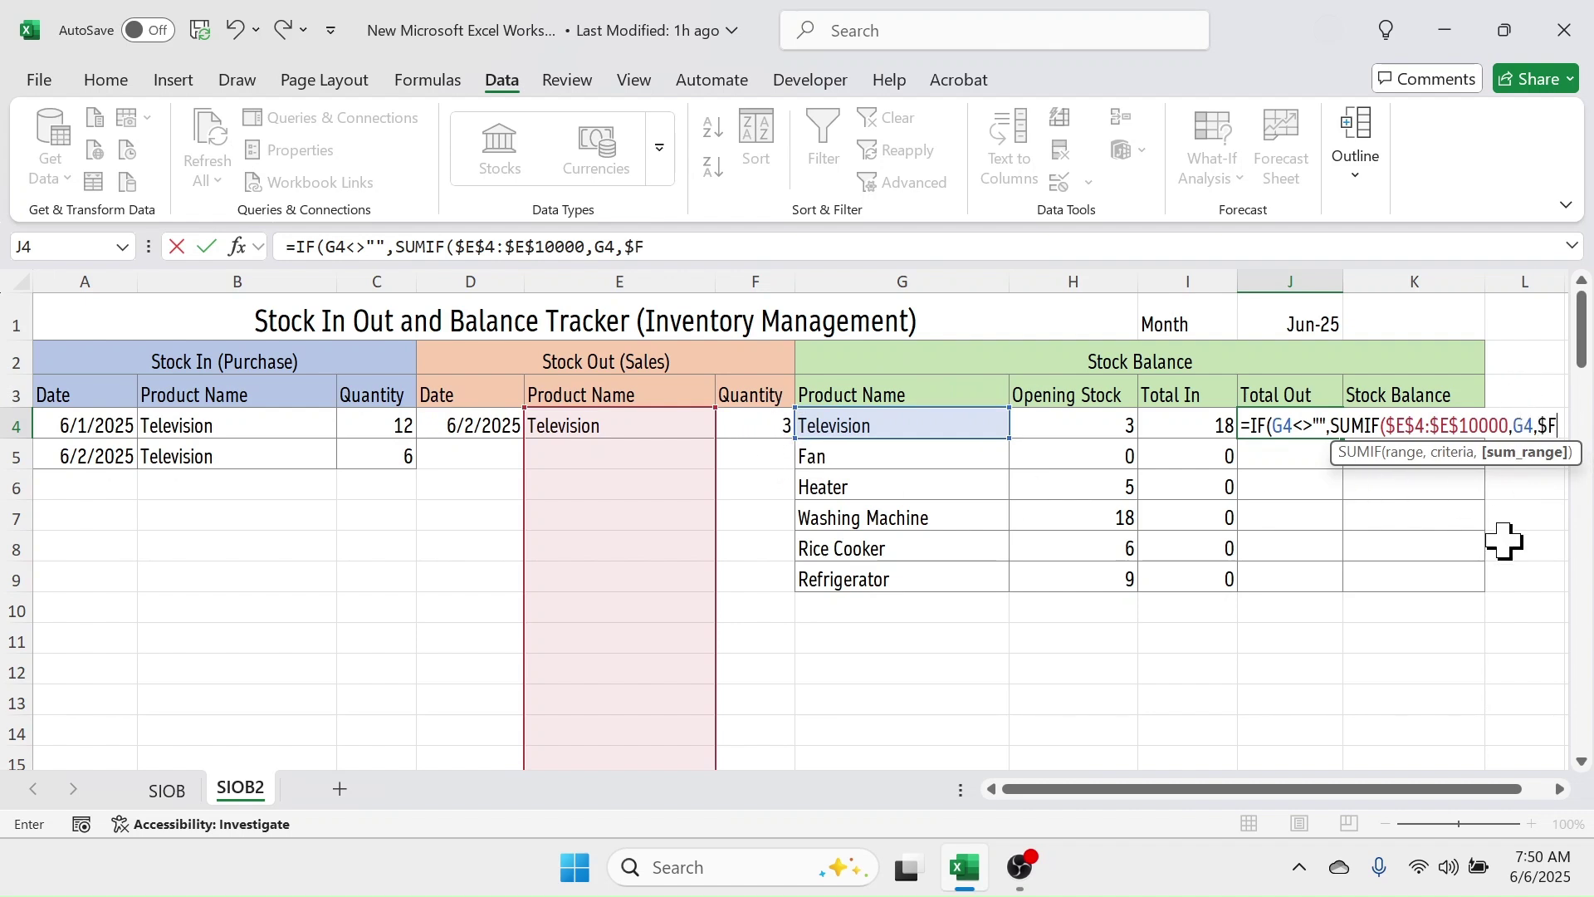
{"action": "type", "text": "$4"}
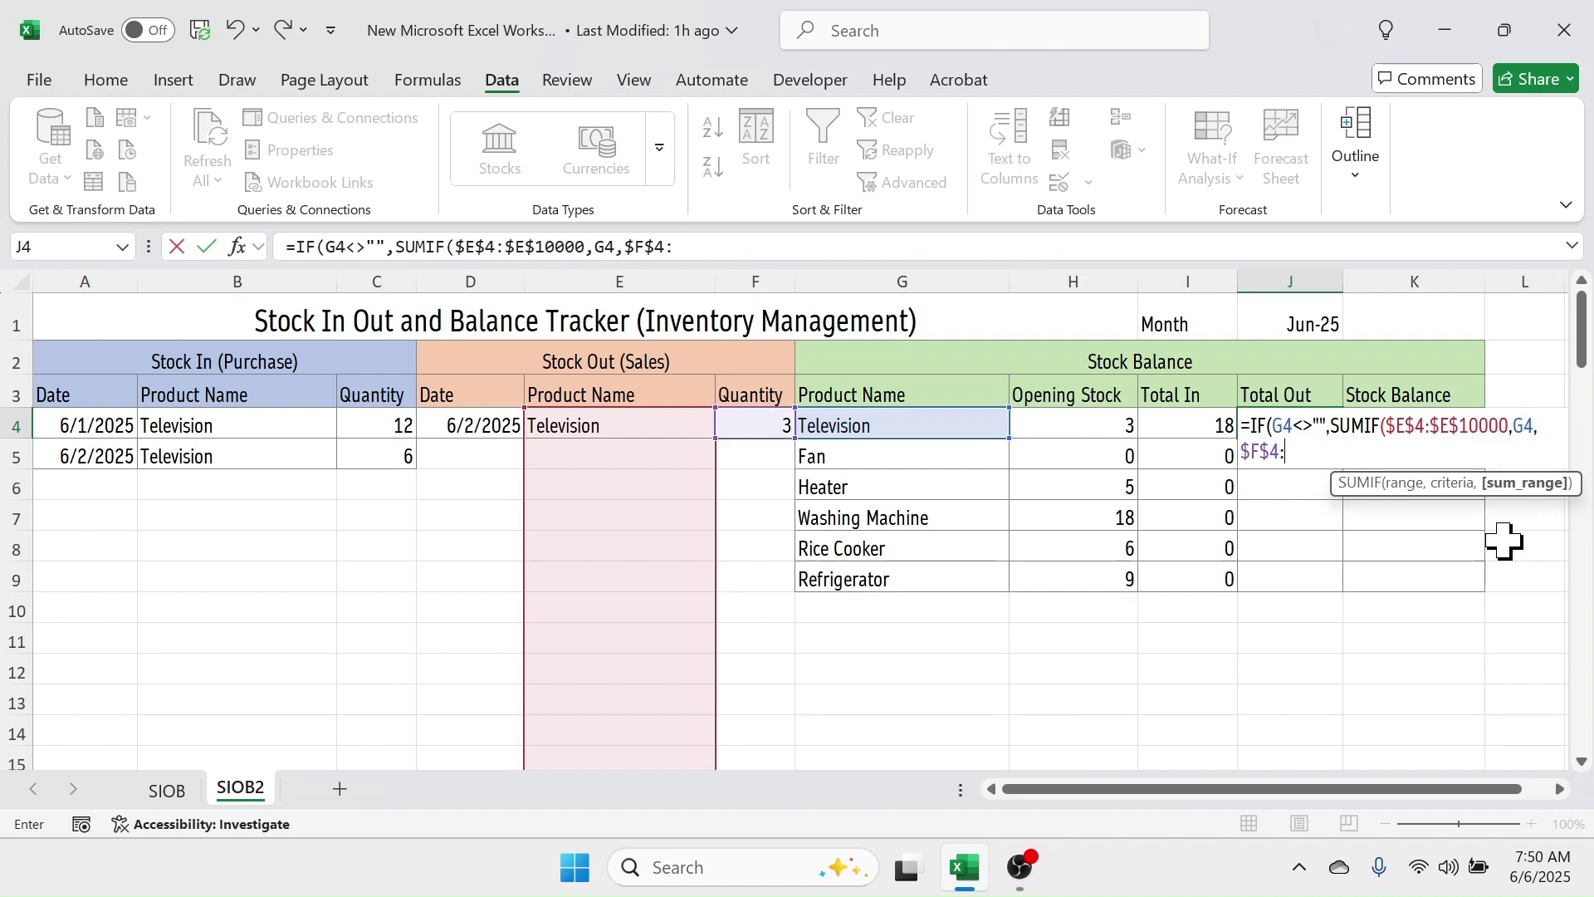
{"action": "type", "text": ":$F$1000"}
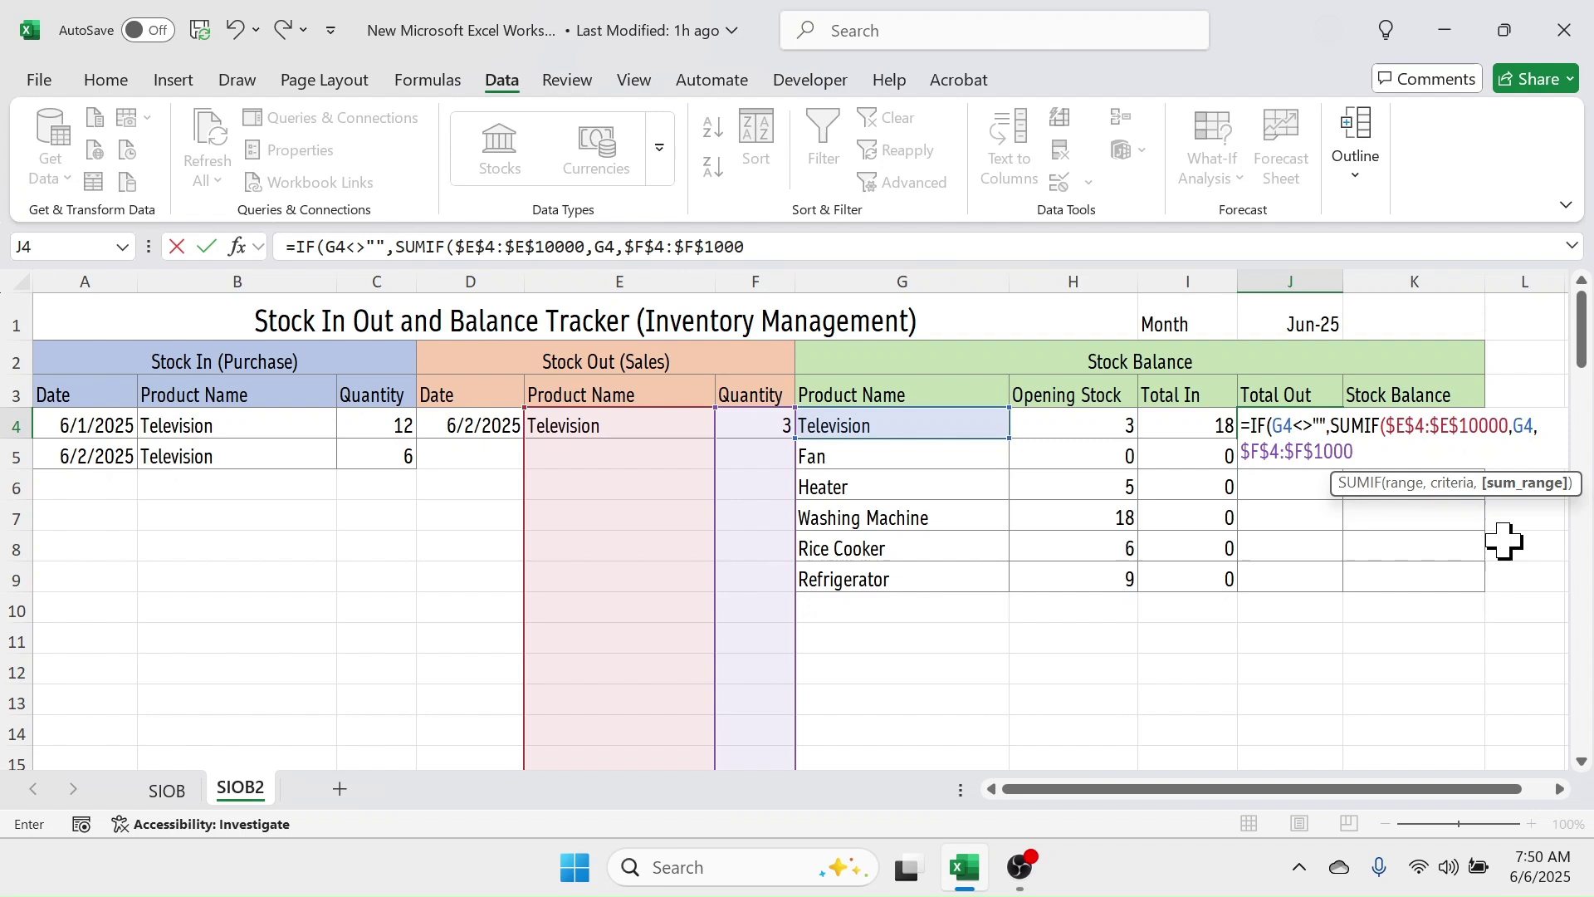
{"action": "type", "text": "0),"}
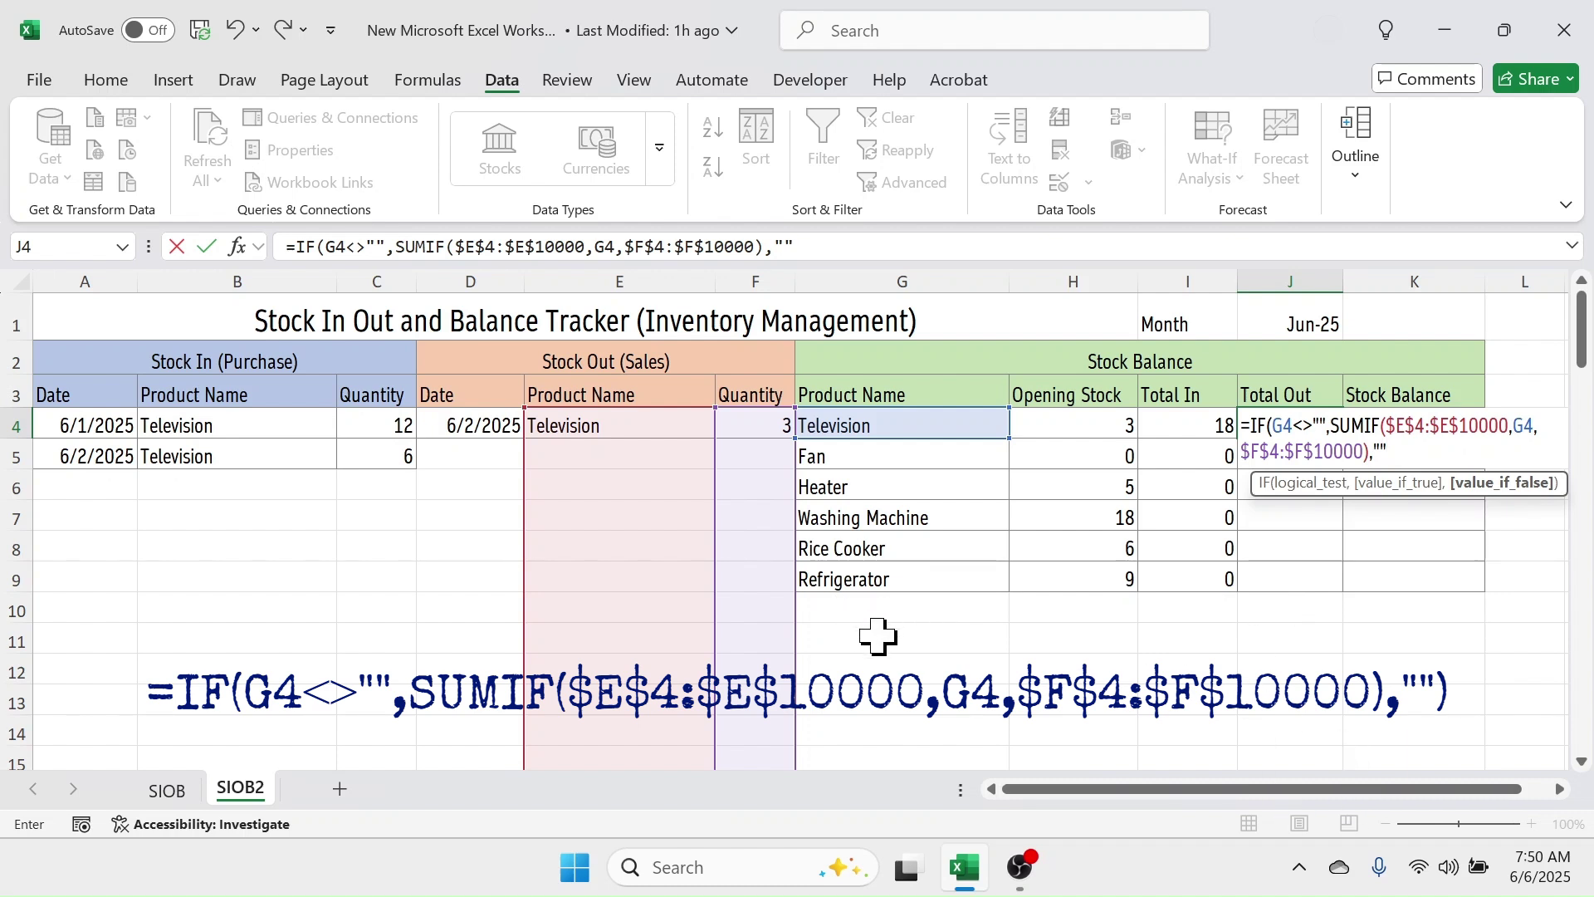
{"action": "type", "text": ")"}
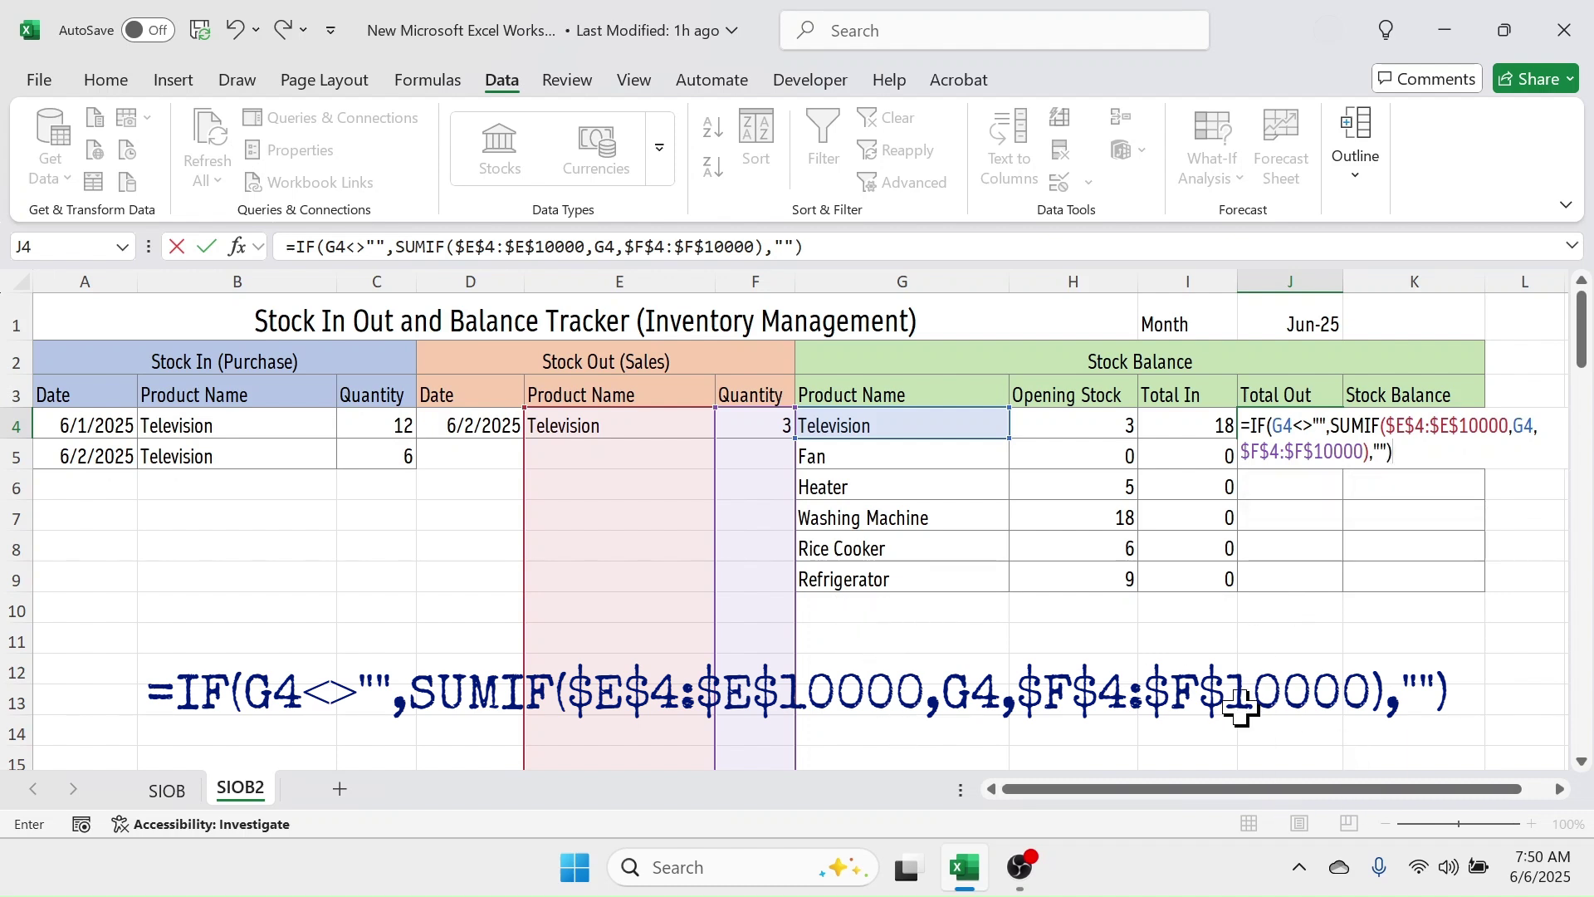
{"action": "key", "text": "Return"}
- Fill the J4 formula down the Total Out column to J100
{"action": "left_click", "coordinate": [1292, 423]}
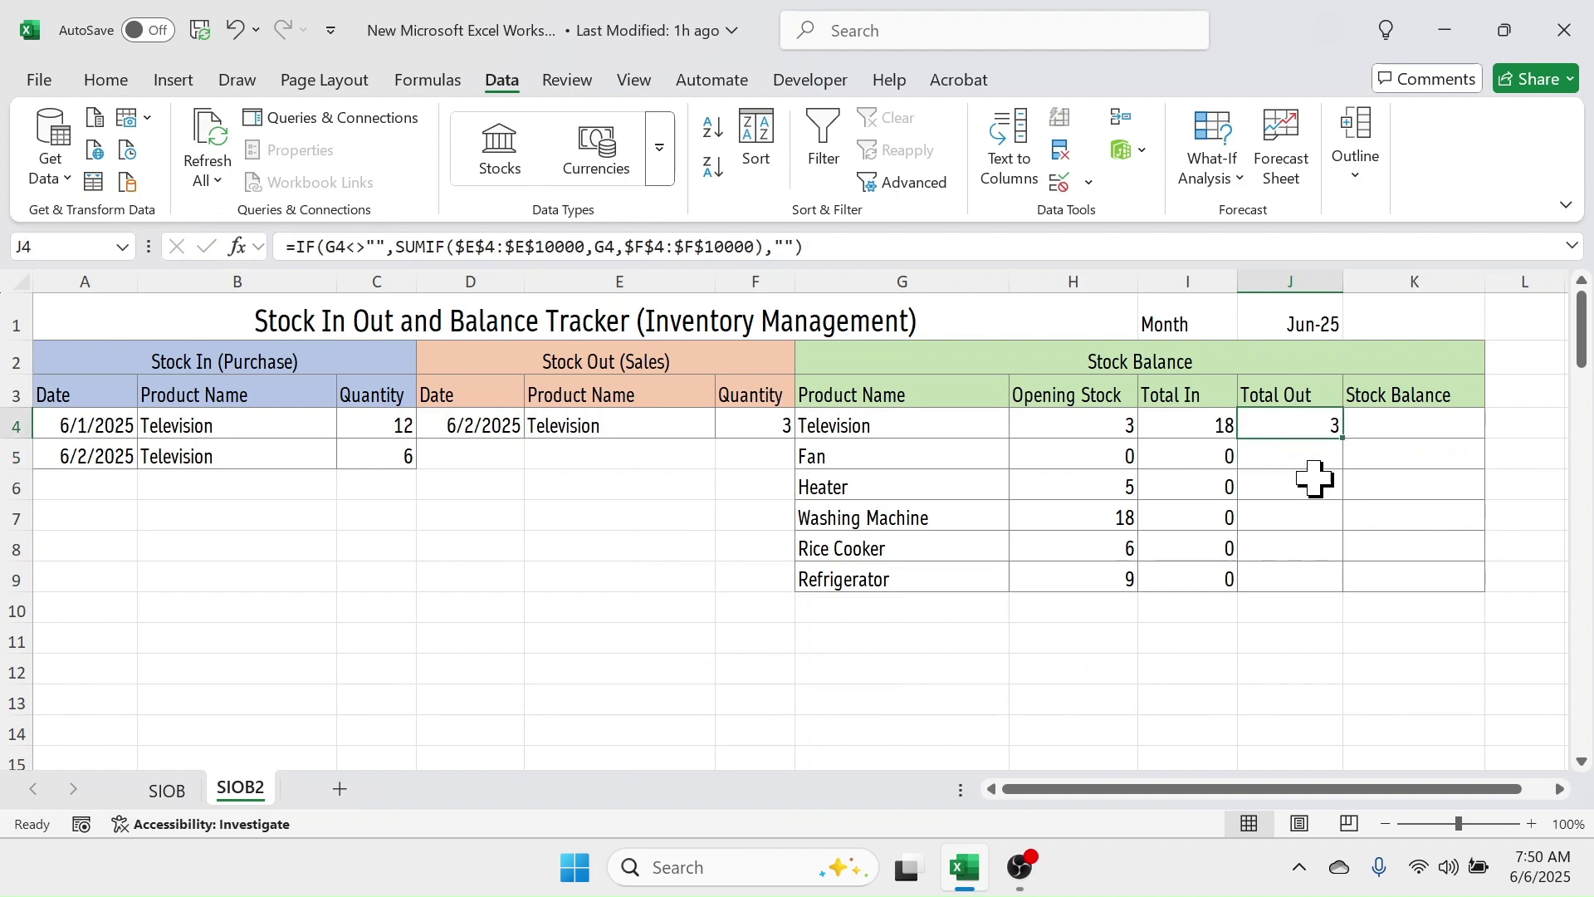
{"action": "left_click_drag", "start_coordinate": [1348, 441], "coordinate": [1327, 636]}
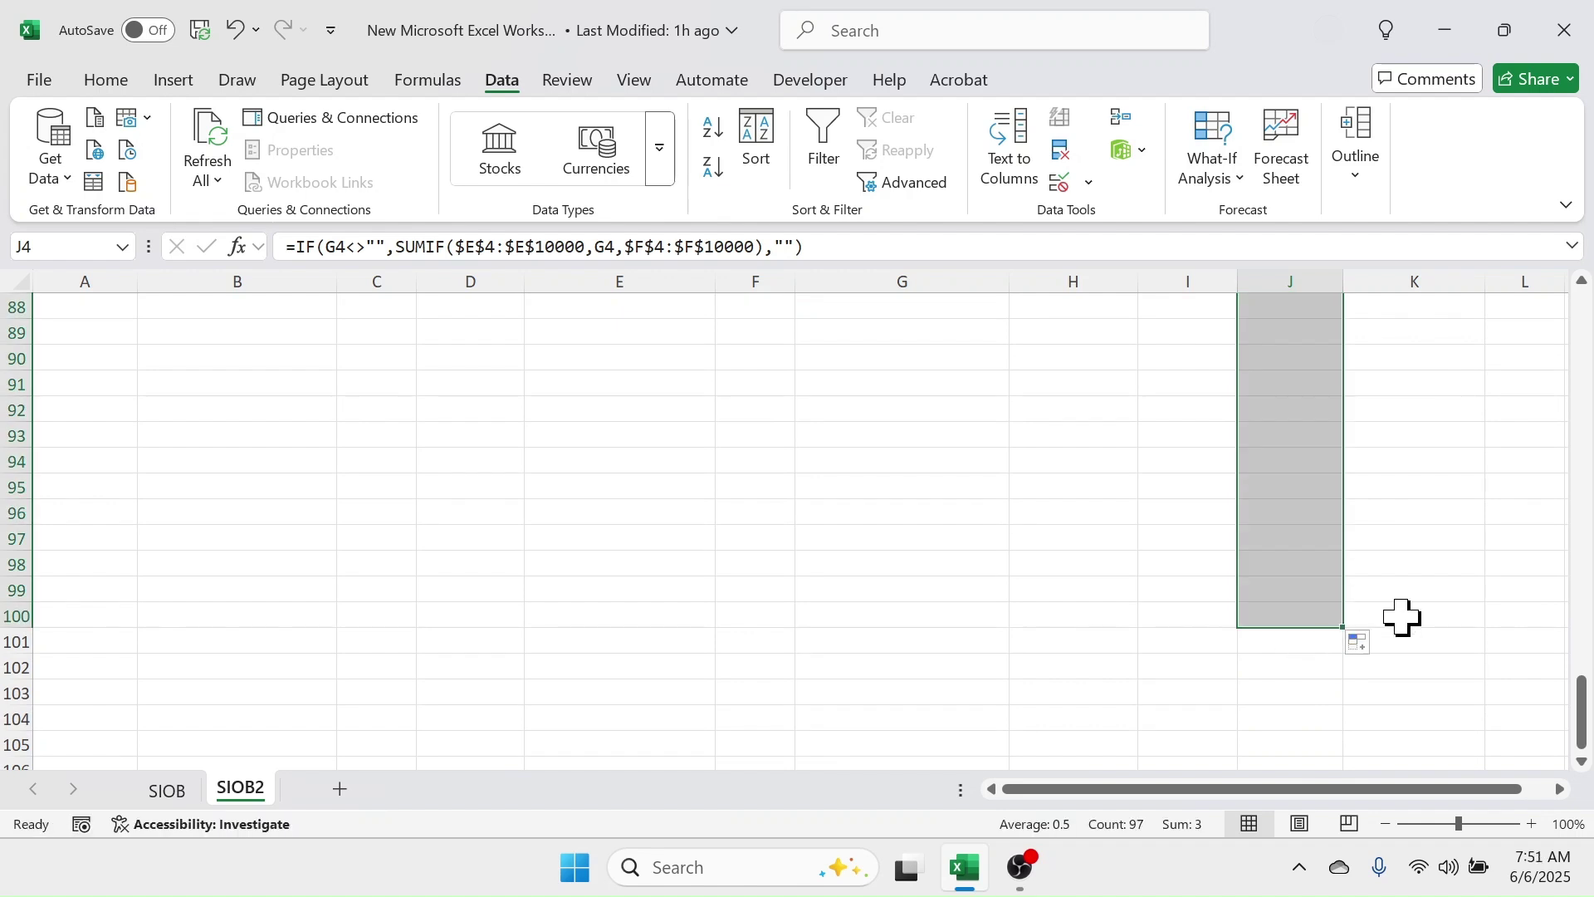
{"action": "scroll", "coordinate": [1402, 615], "scroll_direction": "up", "scroll_amount": 20}
{"action": "left_click", "coordinate": [1287, 431]}
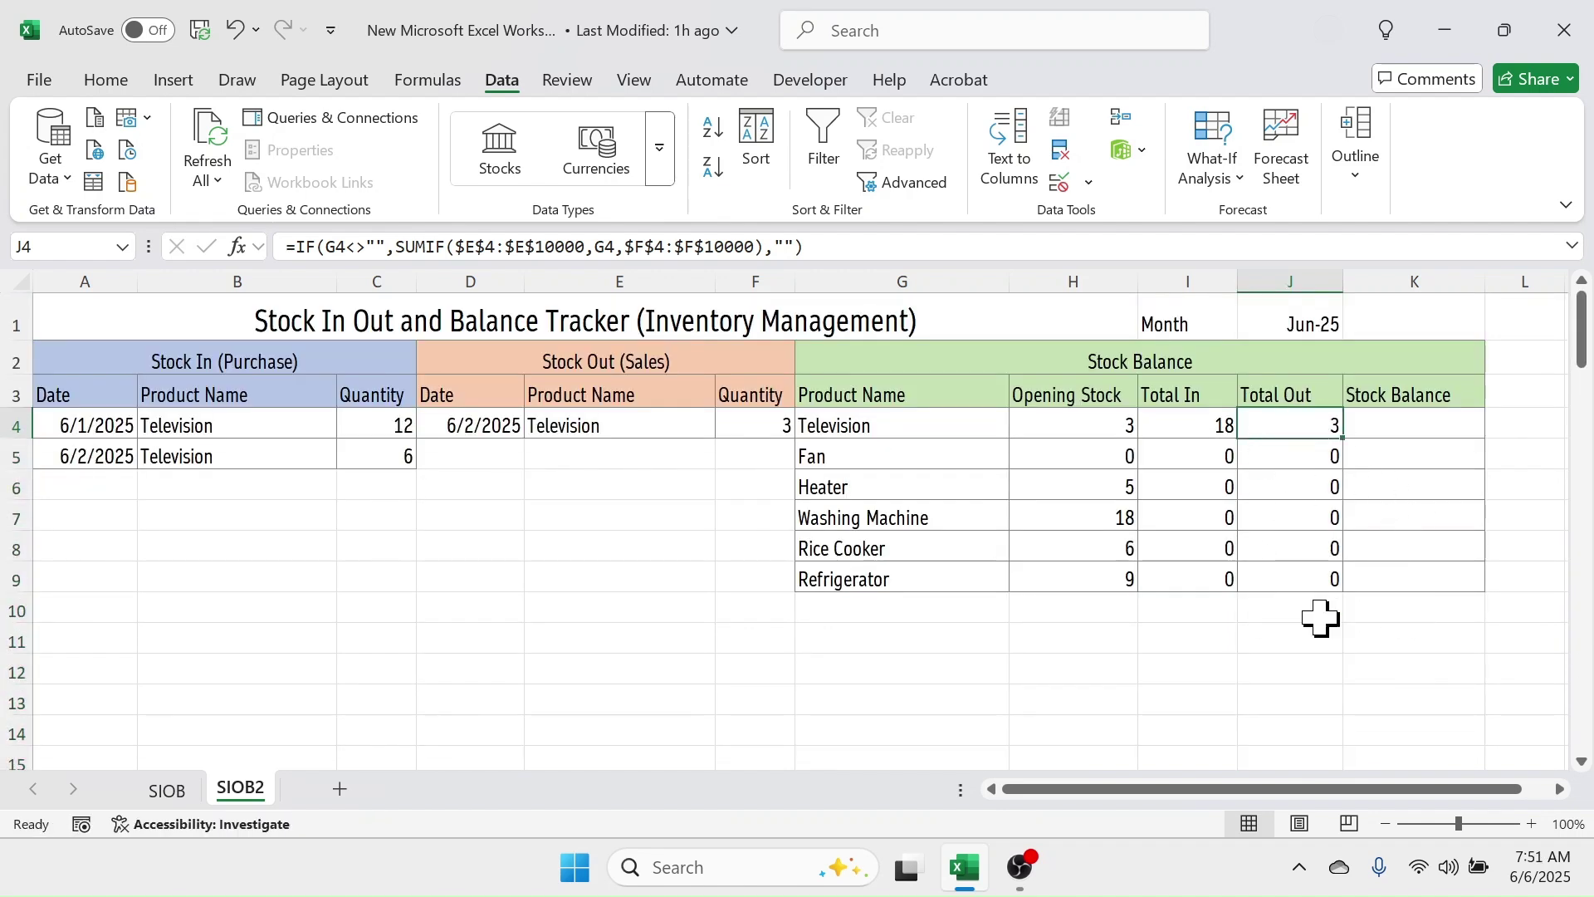
- Record a second sale in row 5 of Stock Out, dated 6/3/2025, for Television with quantity 1
{"action": "left_click", "coordinate": [472, 464]}
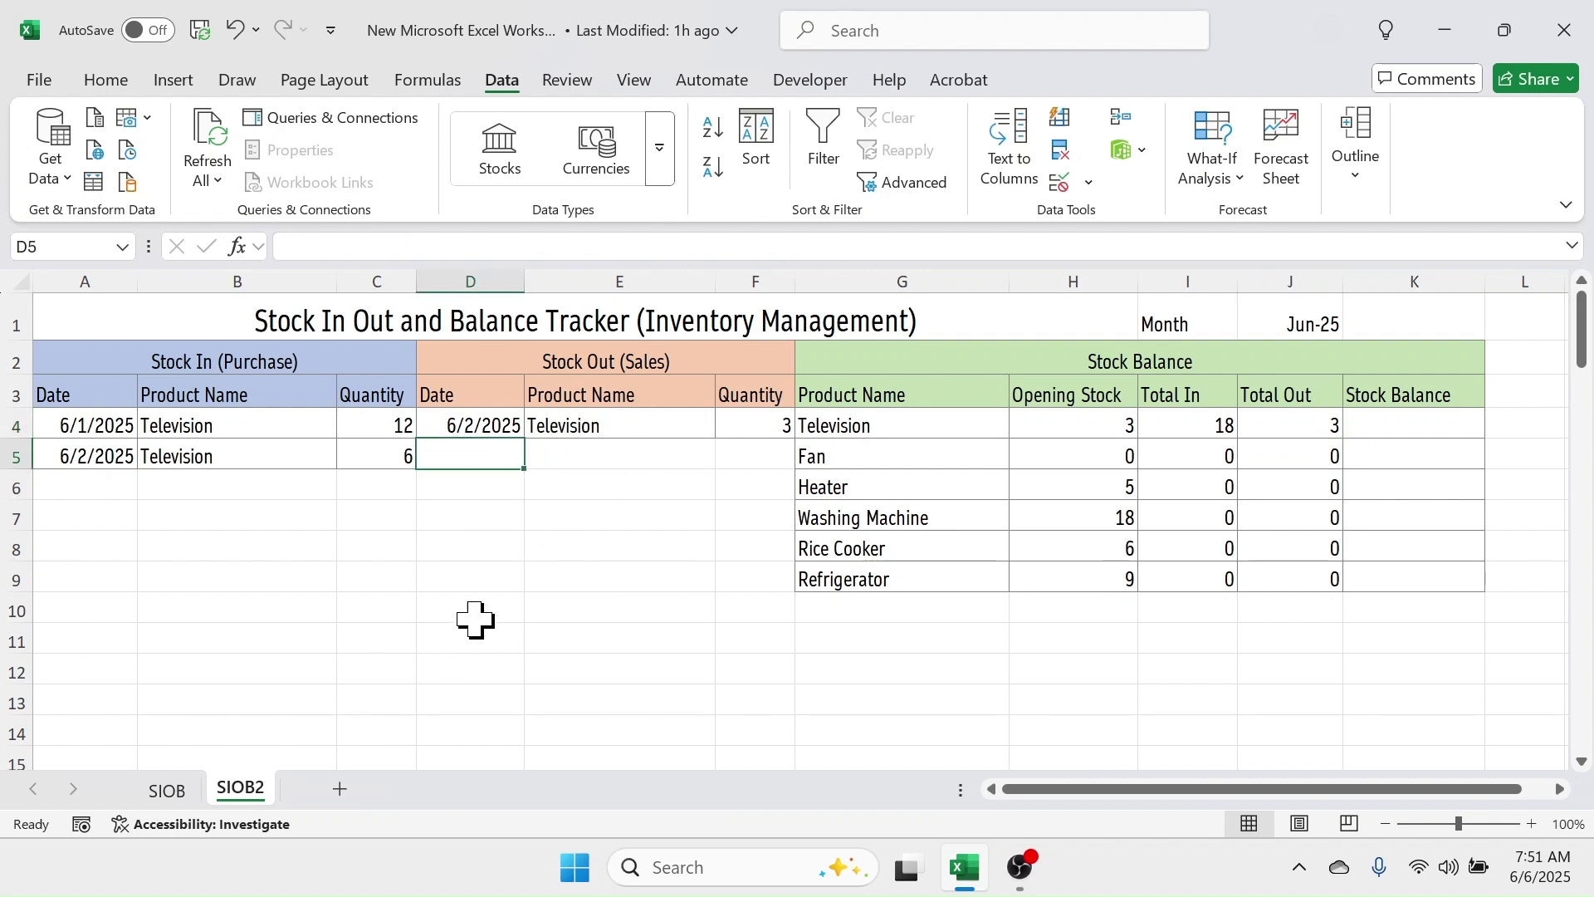
{"action": "type", "text": "6/3/2025"}
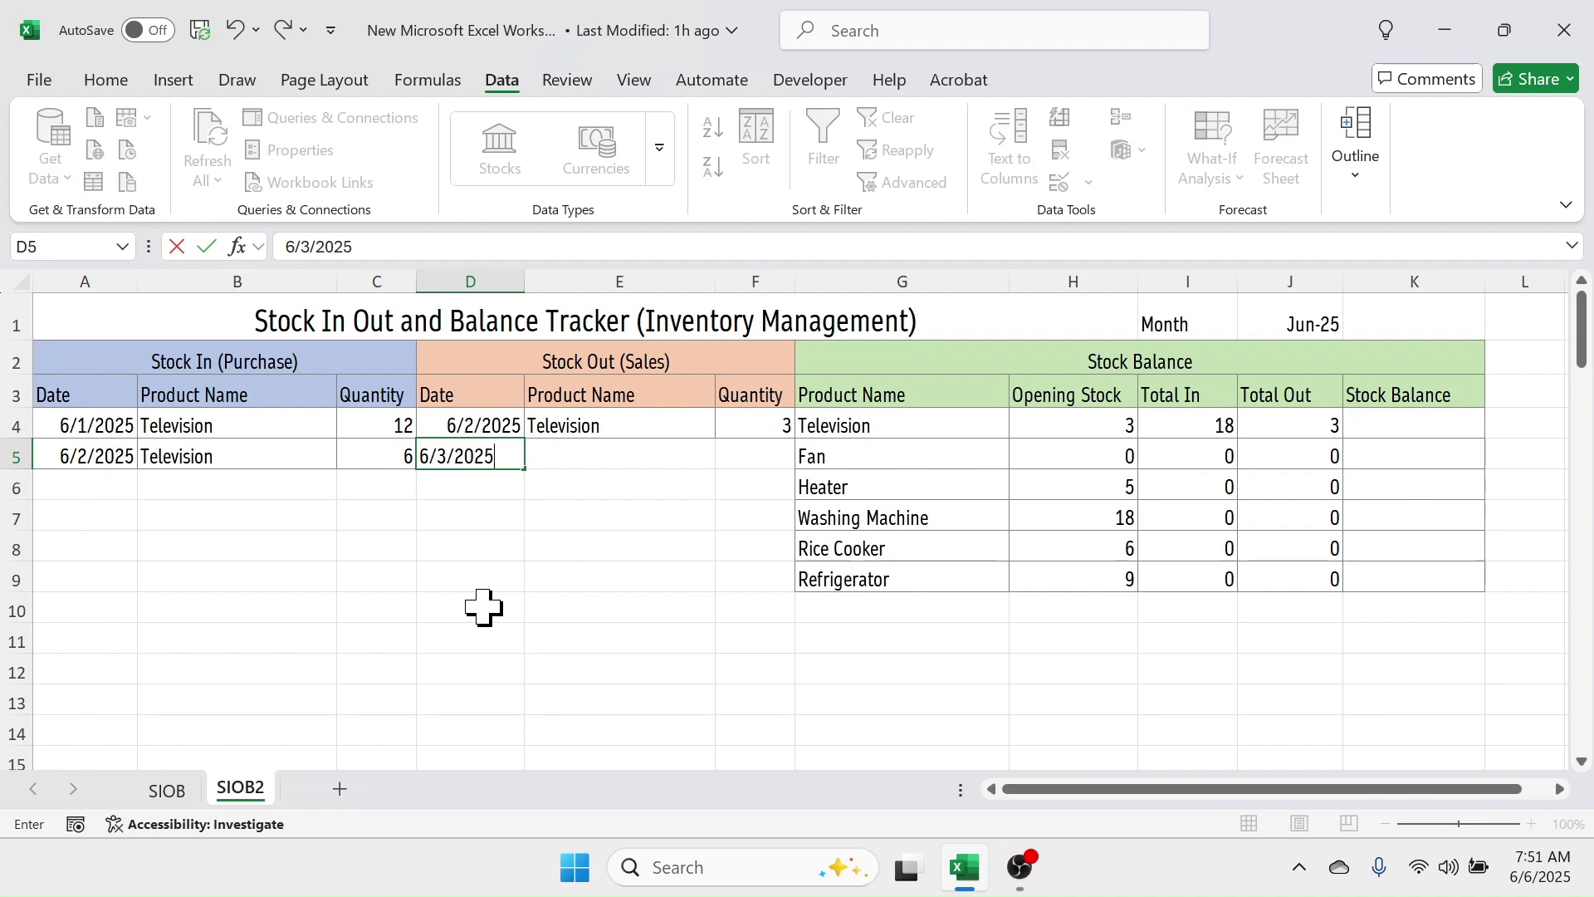
{"action": "key", "text": "Return"}
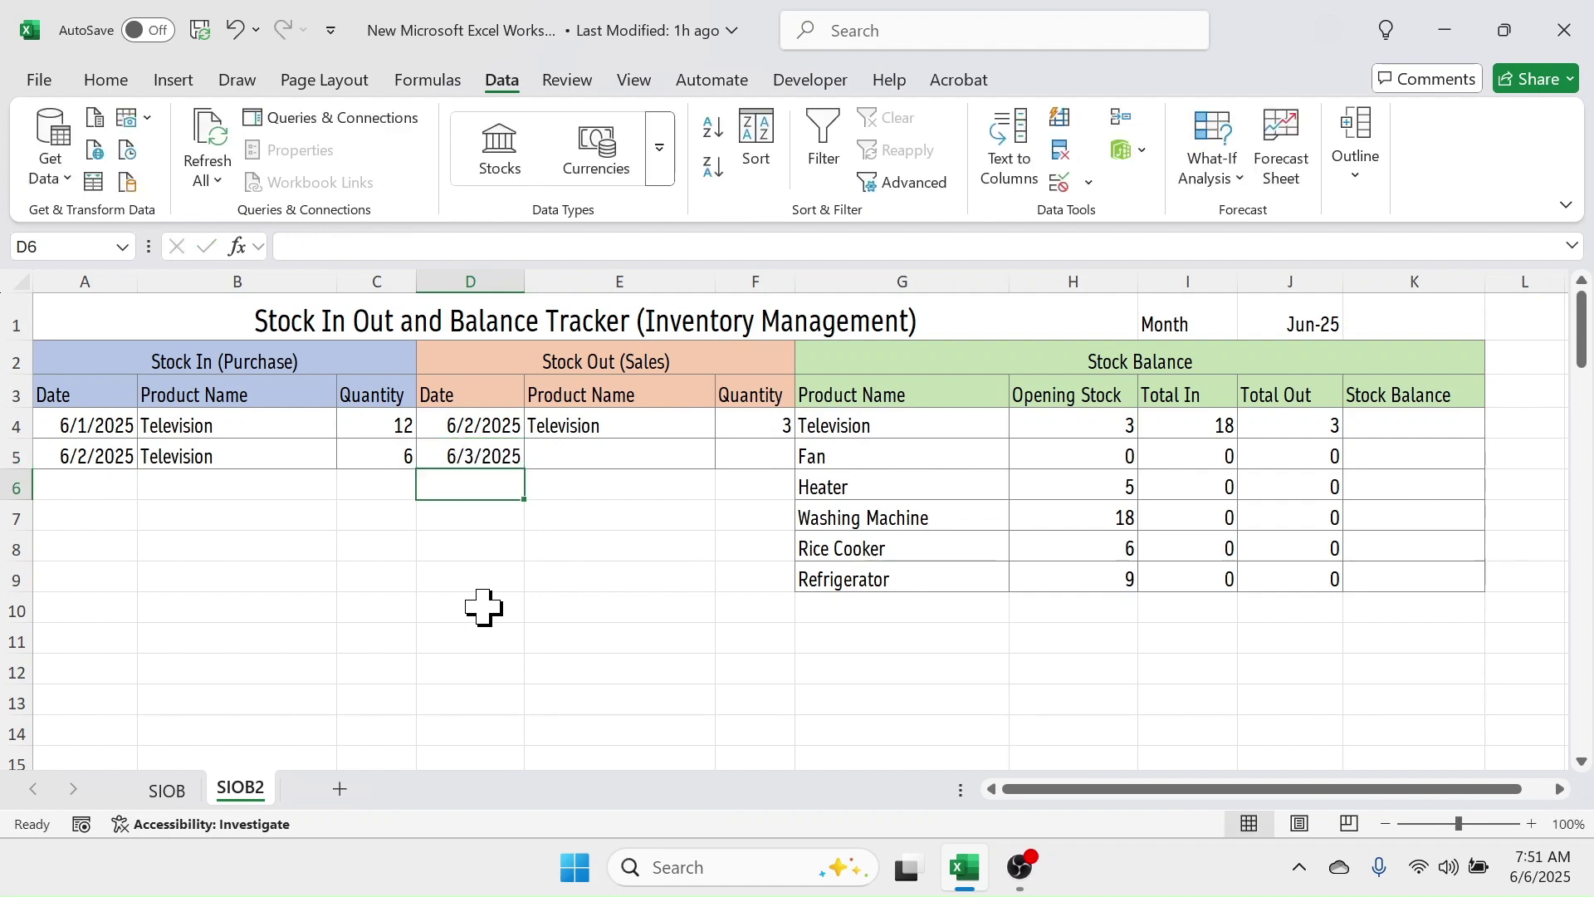
{"action": "left_click", "coordinate": [588, 453]}
{"action": "left_click", "coordinate": [727, 458]}
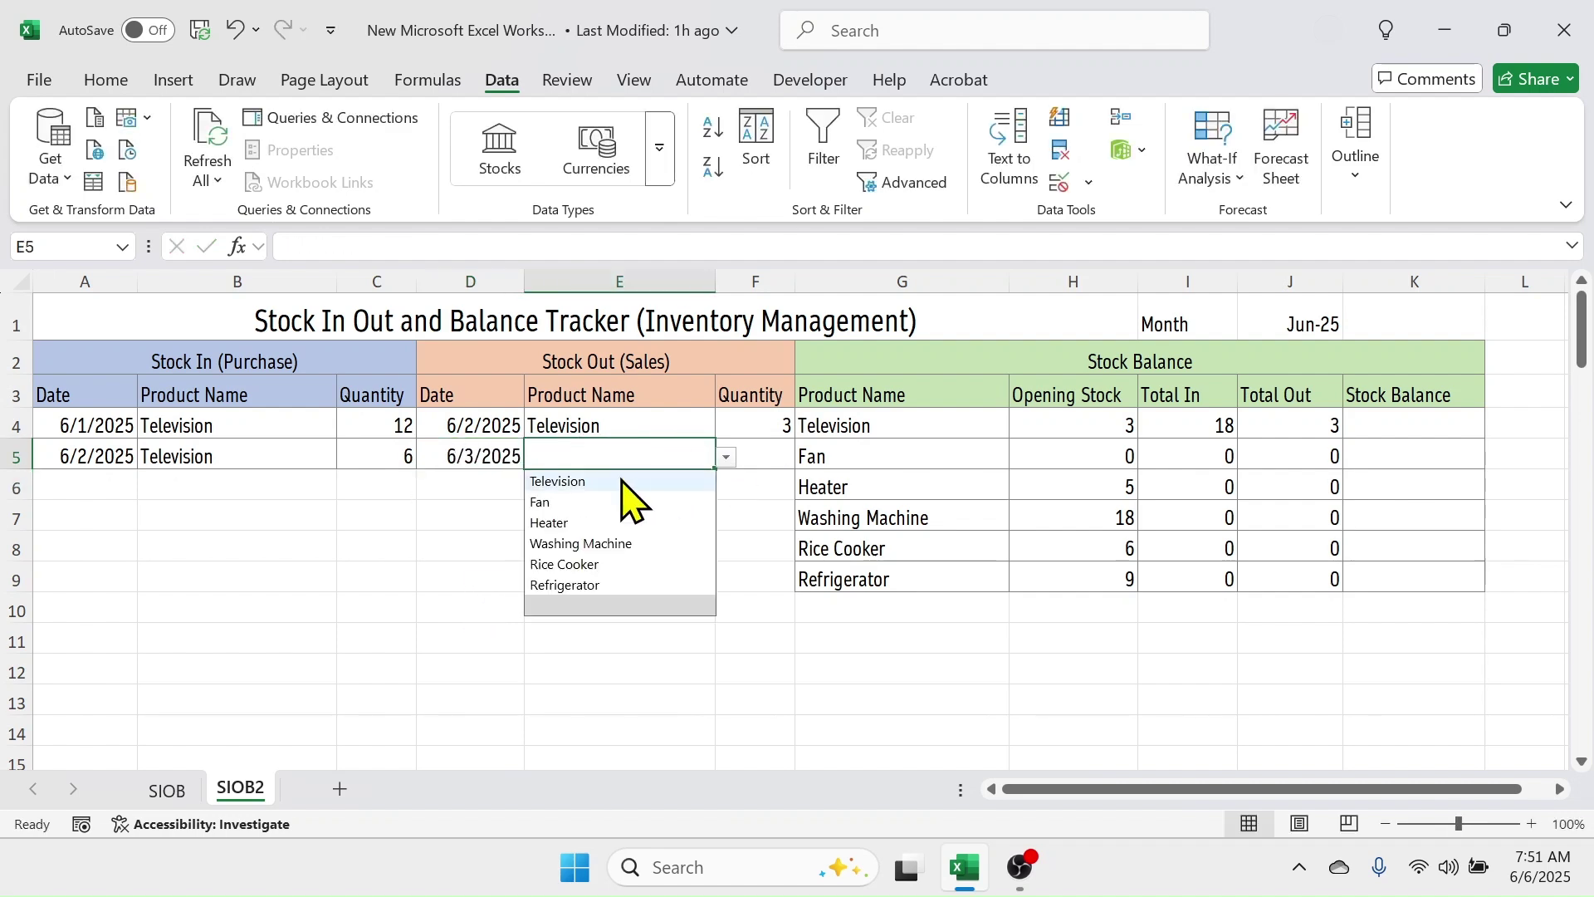
{"action": "left_click", "coordinate": [560, 479]}
{"action": "left_click", "coordinate": [784, 446]}
{"action": "type", "text": "1"}
{"action": "key", "text": "Return"}
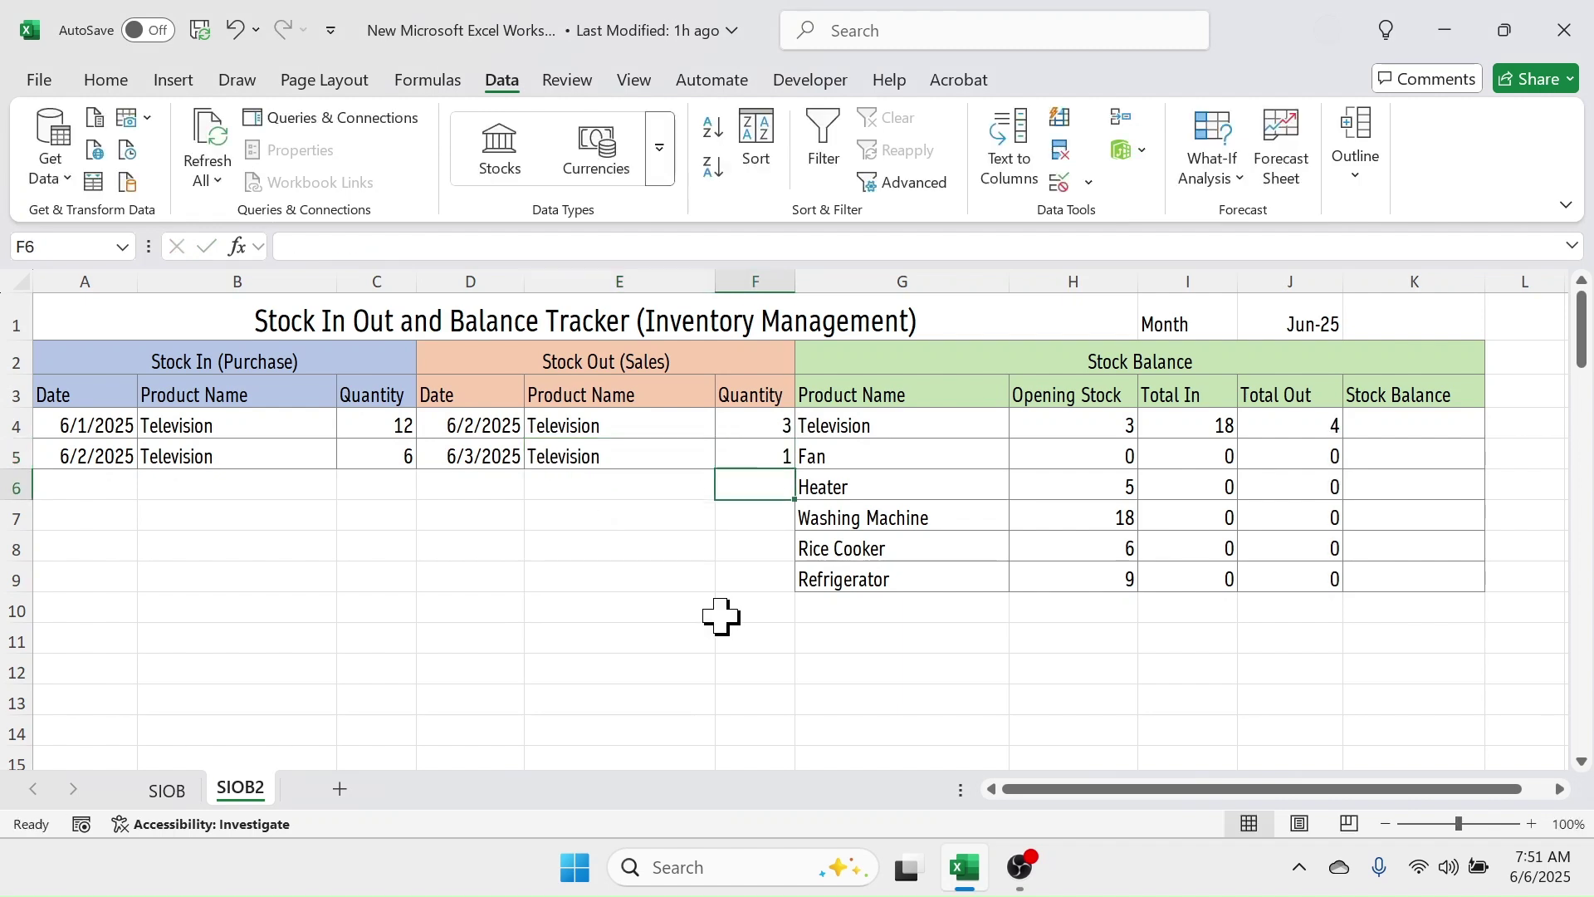
- Enter the Stock Balance formula =H4+I4-J4 in K4
{"action": "left_click", "coordinate": [1325, 429]}
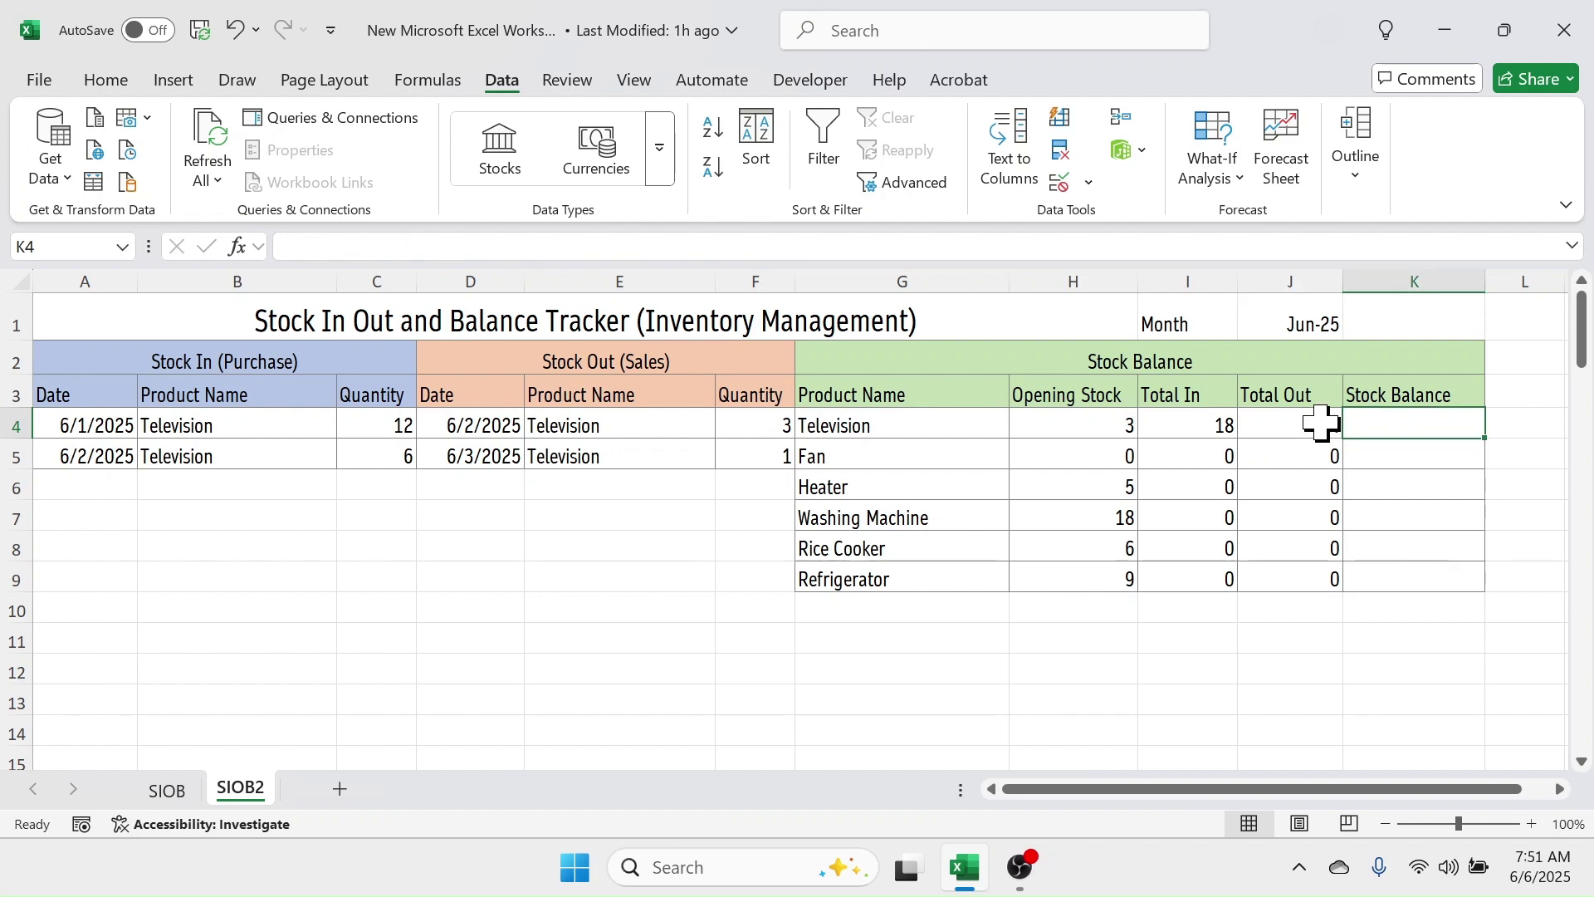
{"action": "left_click", "coordinate": [1418, 427]}
{"action": "type", "text": "="}
{"action": "left_click", "coordinate": [1075, 426]}
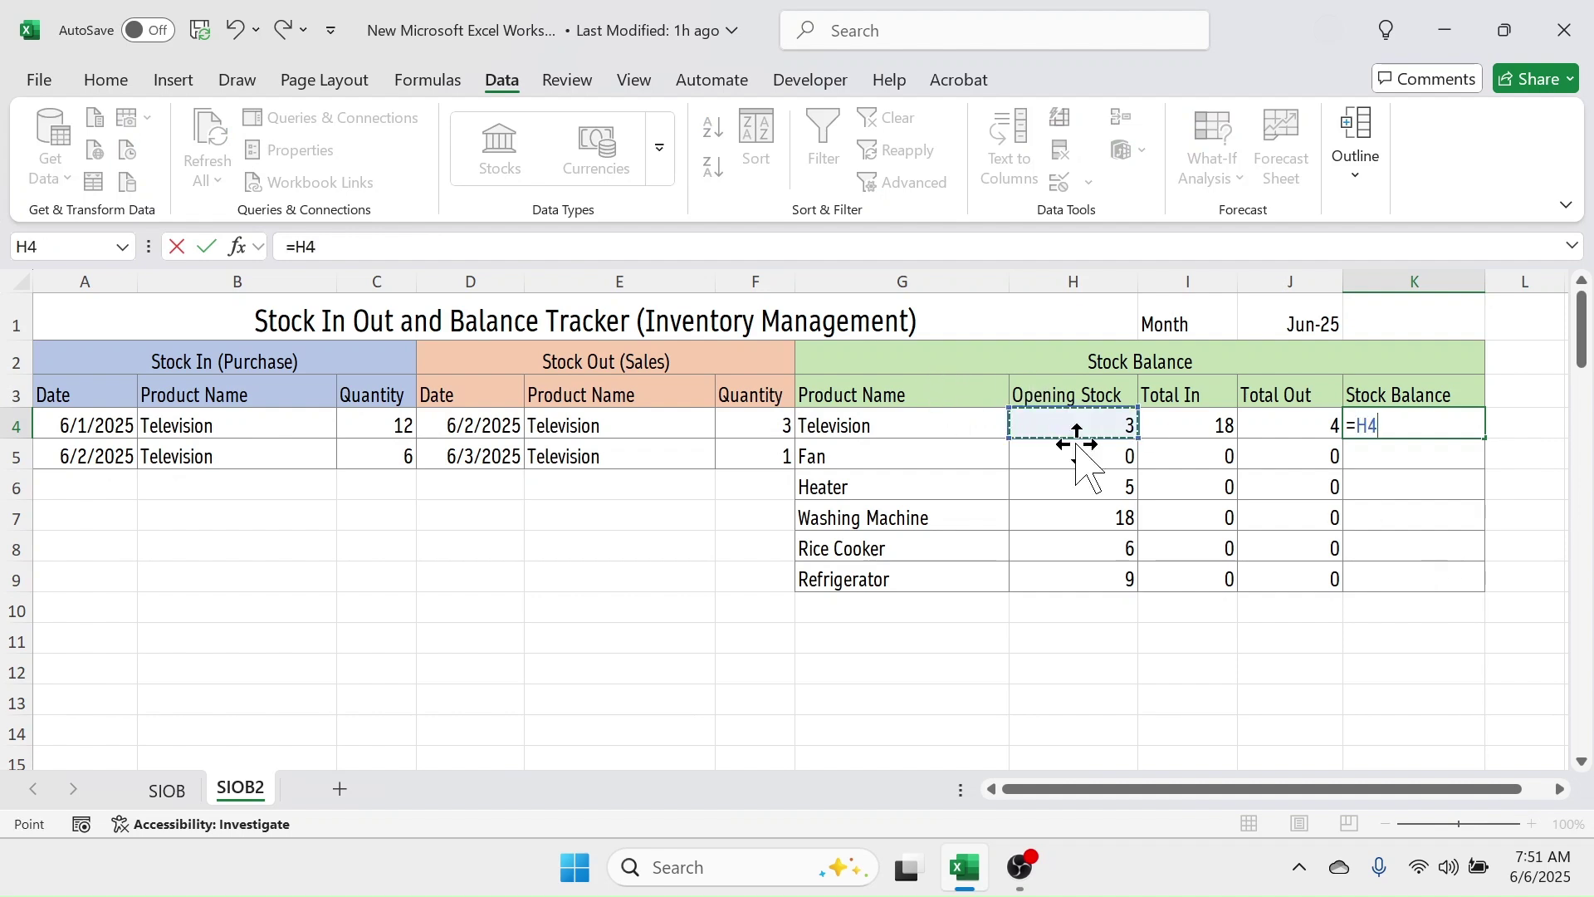
{"action": "type", "text": "+"}
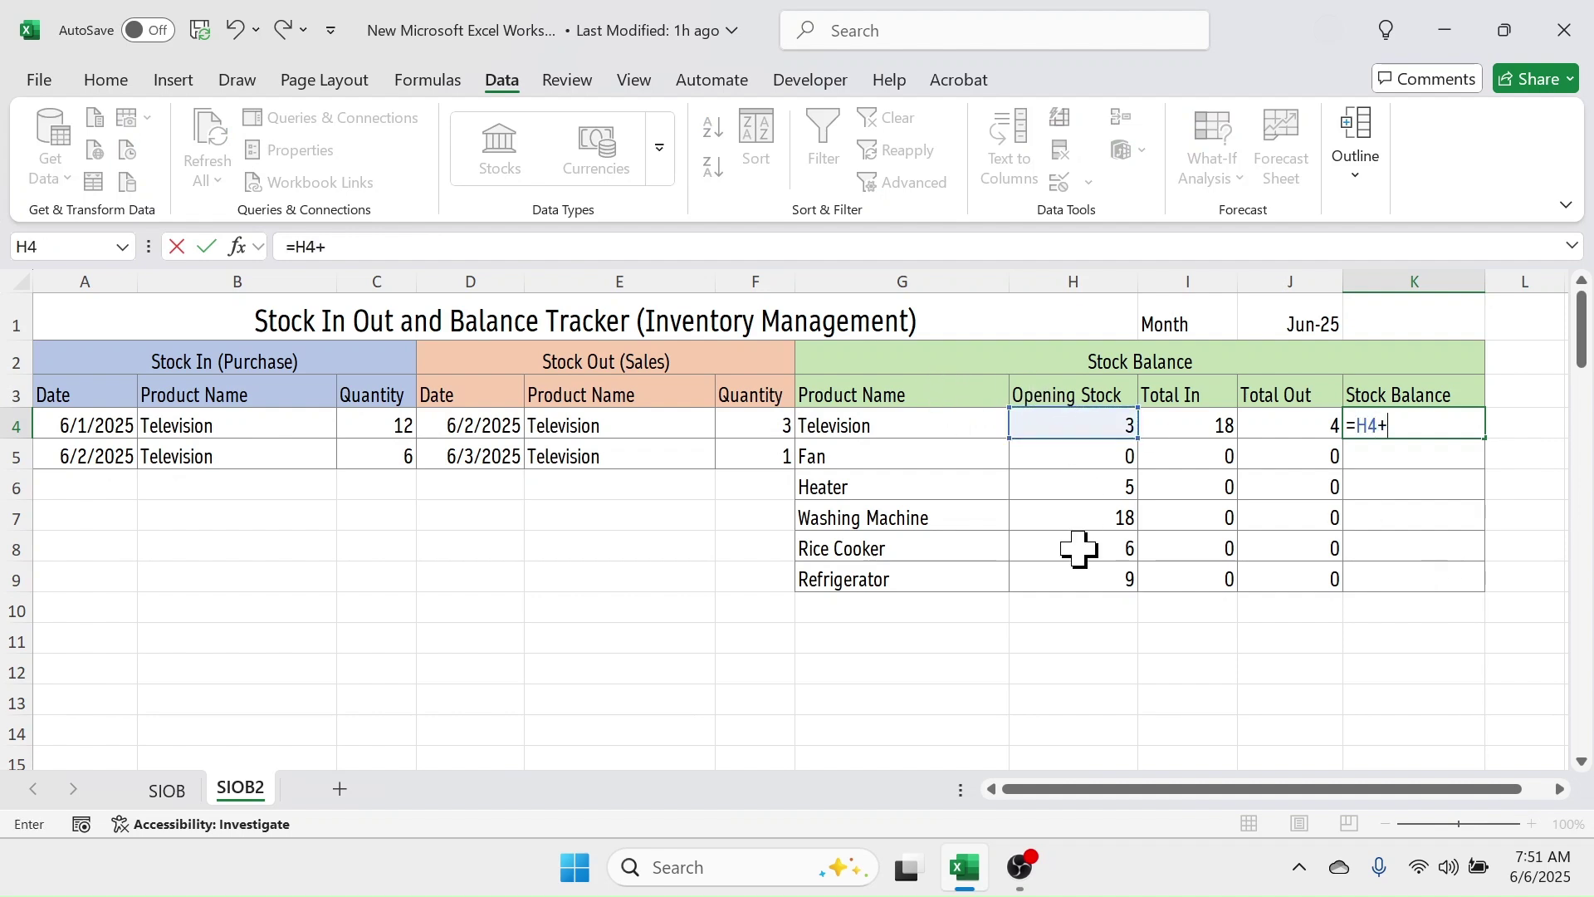
{"action": "left_click", "coordinate": [1187, 425]}
{"action": "type", "text": "-"}
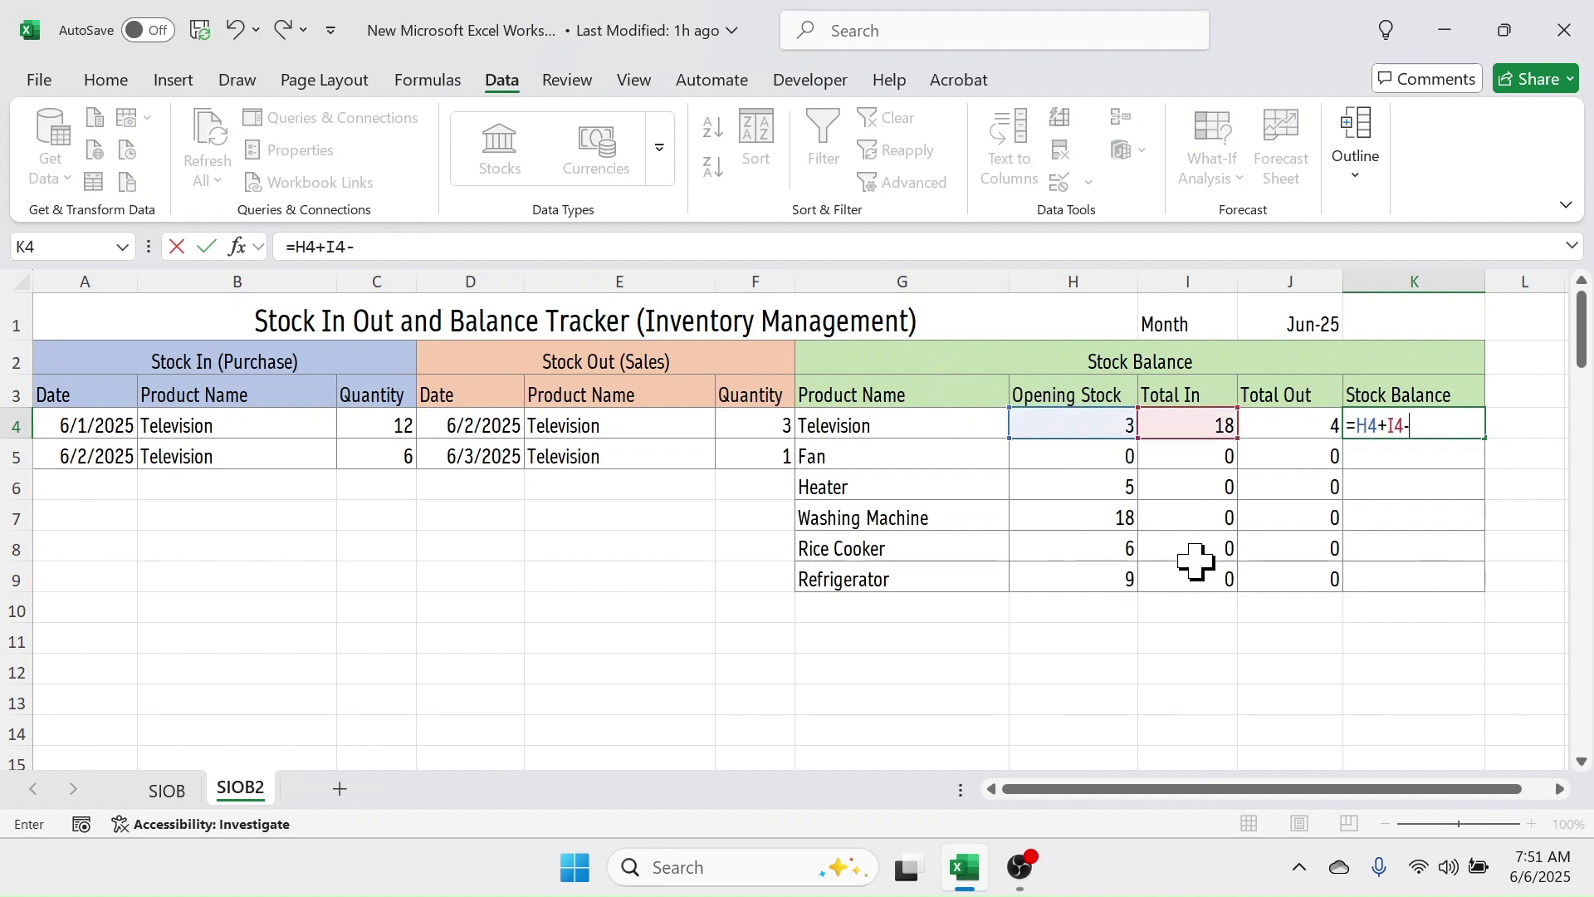
{"action": "left_click", "coordinate": [1288, 425]}
{"action": "key", "text": "Return"}
{"action": "key", "text": "Up"}
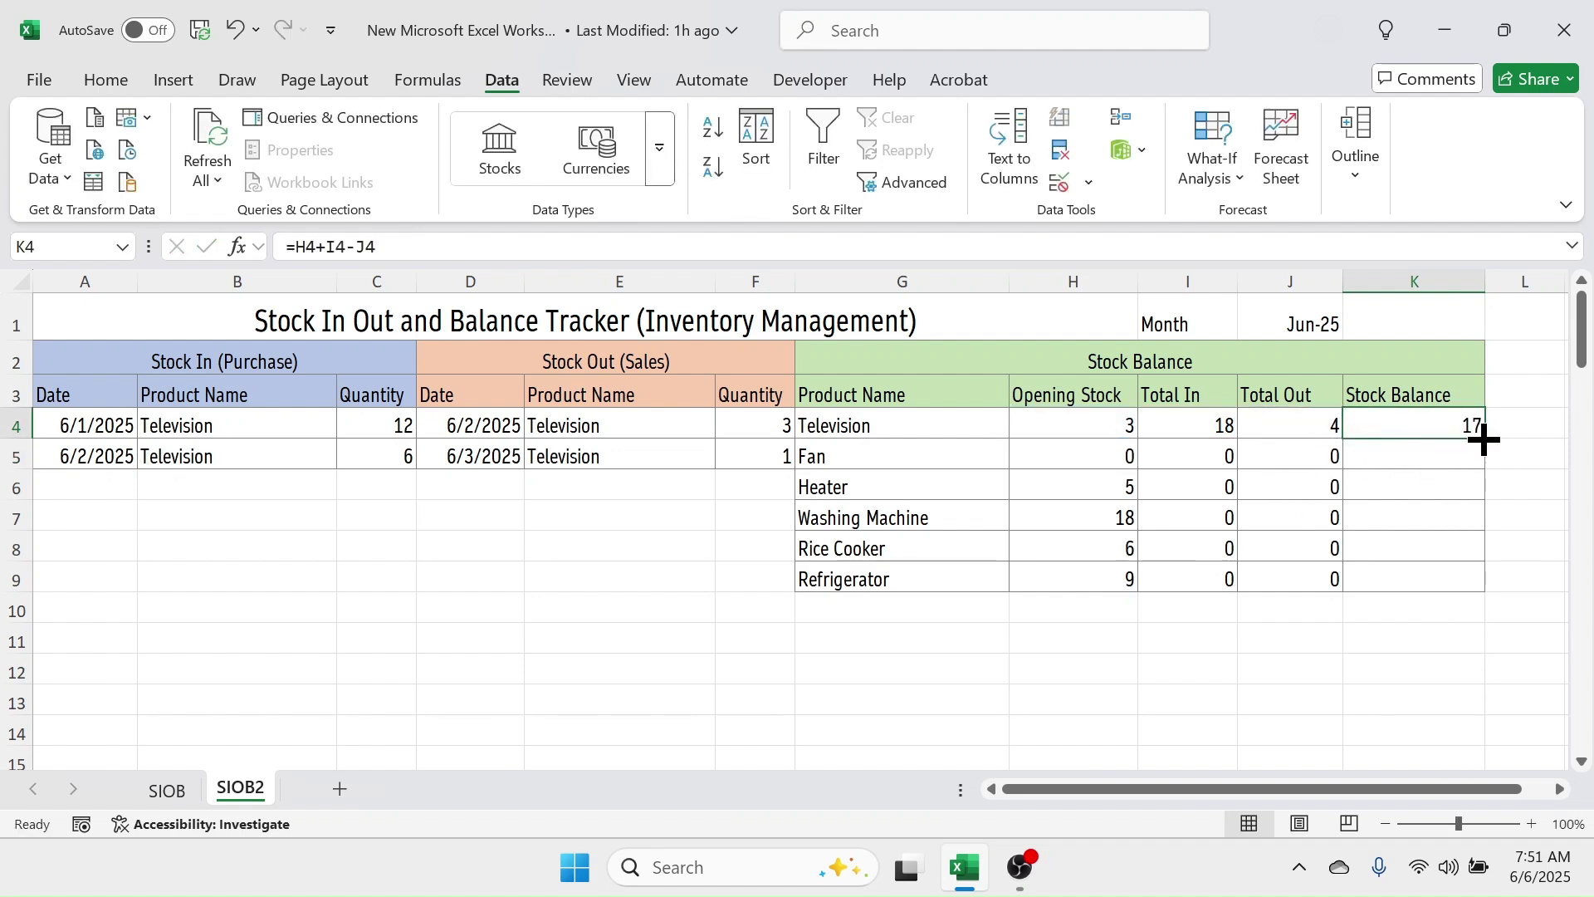
- Change the K4 formula to =IF(G4<>"",H4+I4-J4,"")
{"action": "double_click", "coordinate": [1461, 425]}
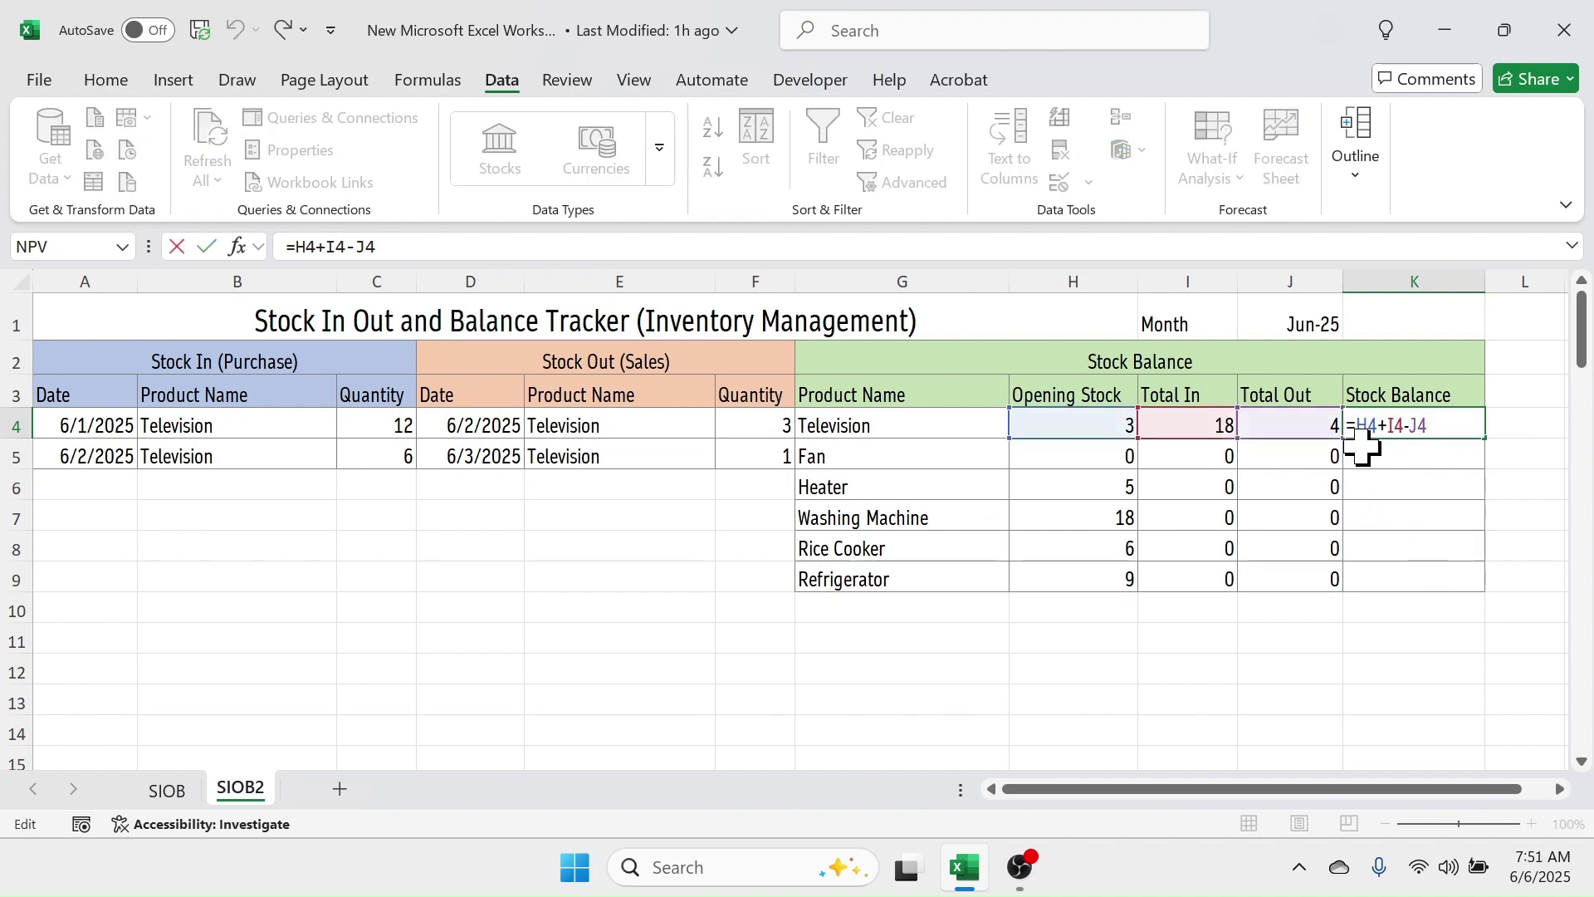
{"action": "type", "text": "IF("}
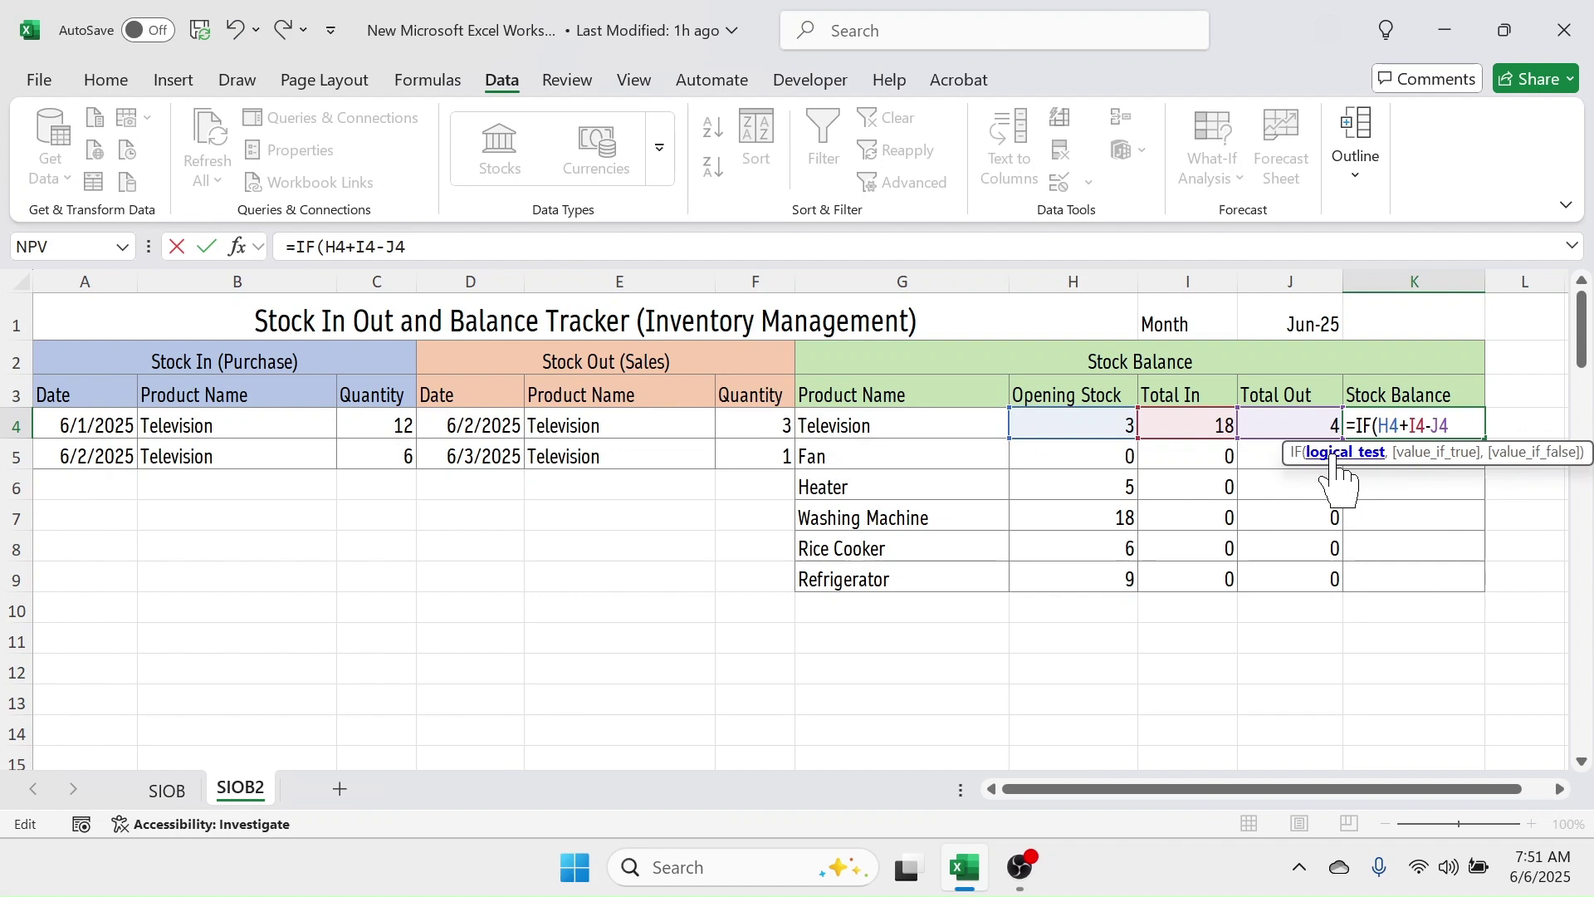
{"action": "left_click", "coordinate": [887, 426]}
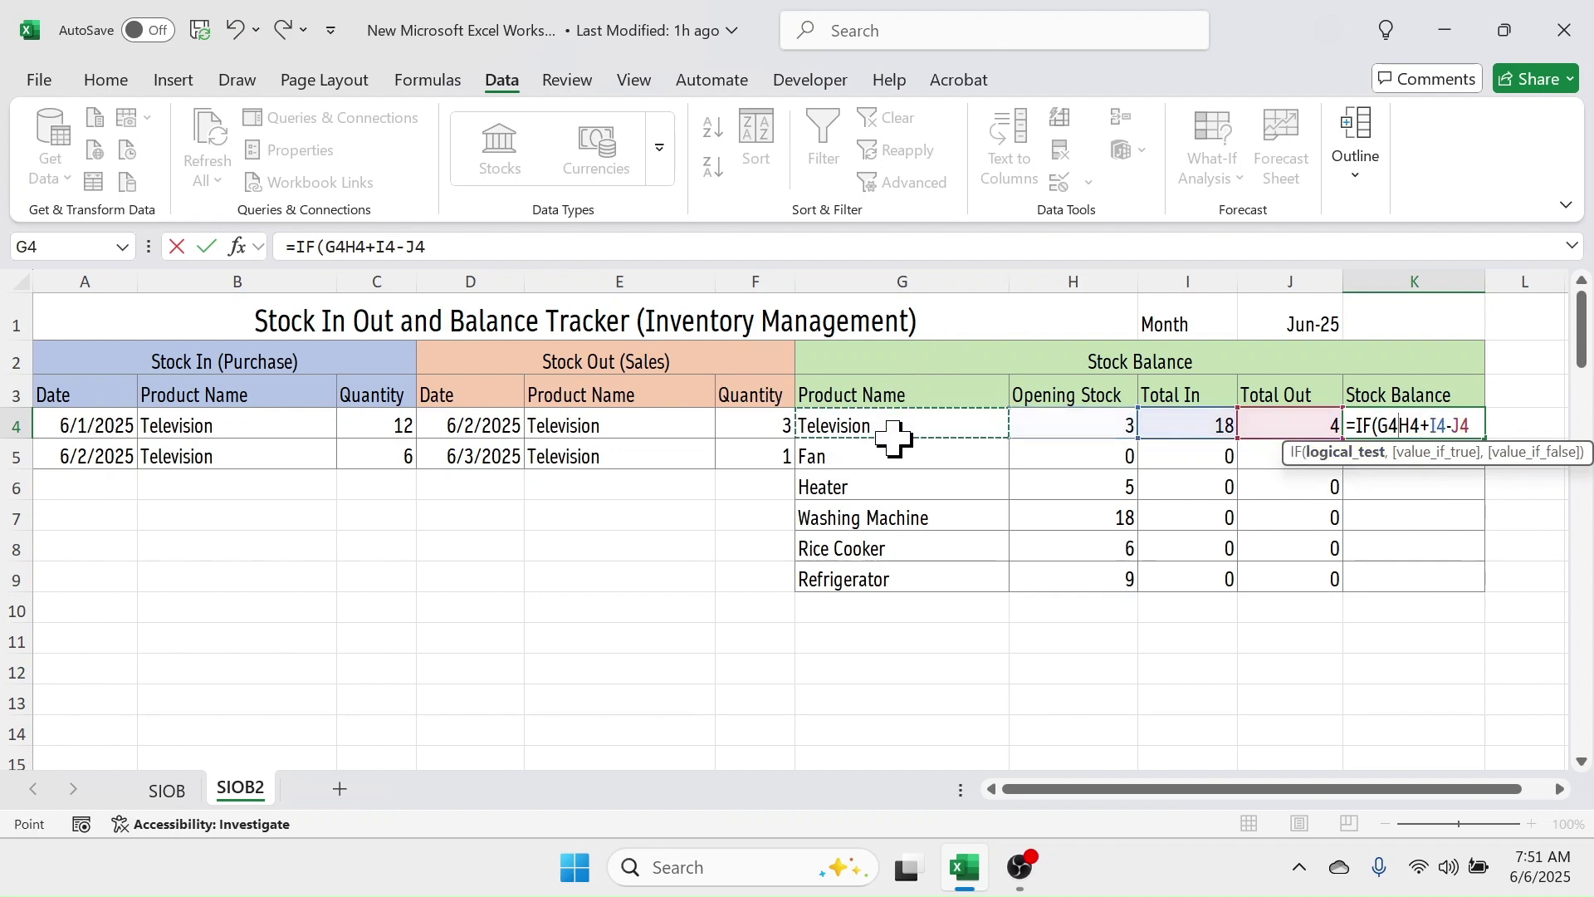
{"action": "type", "text": "<>"}
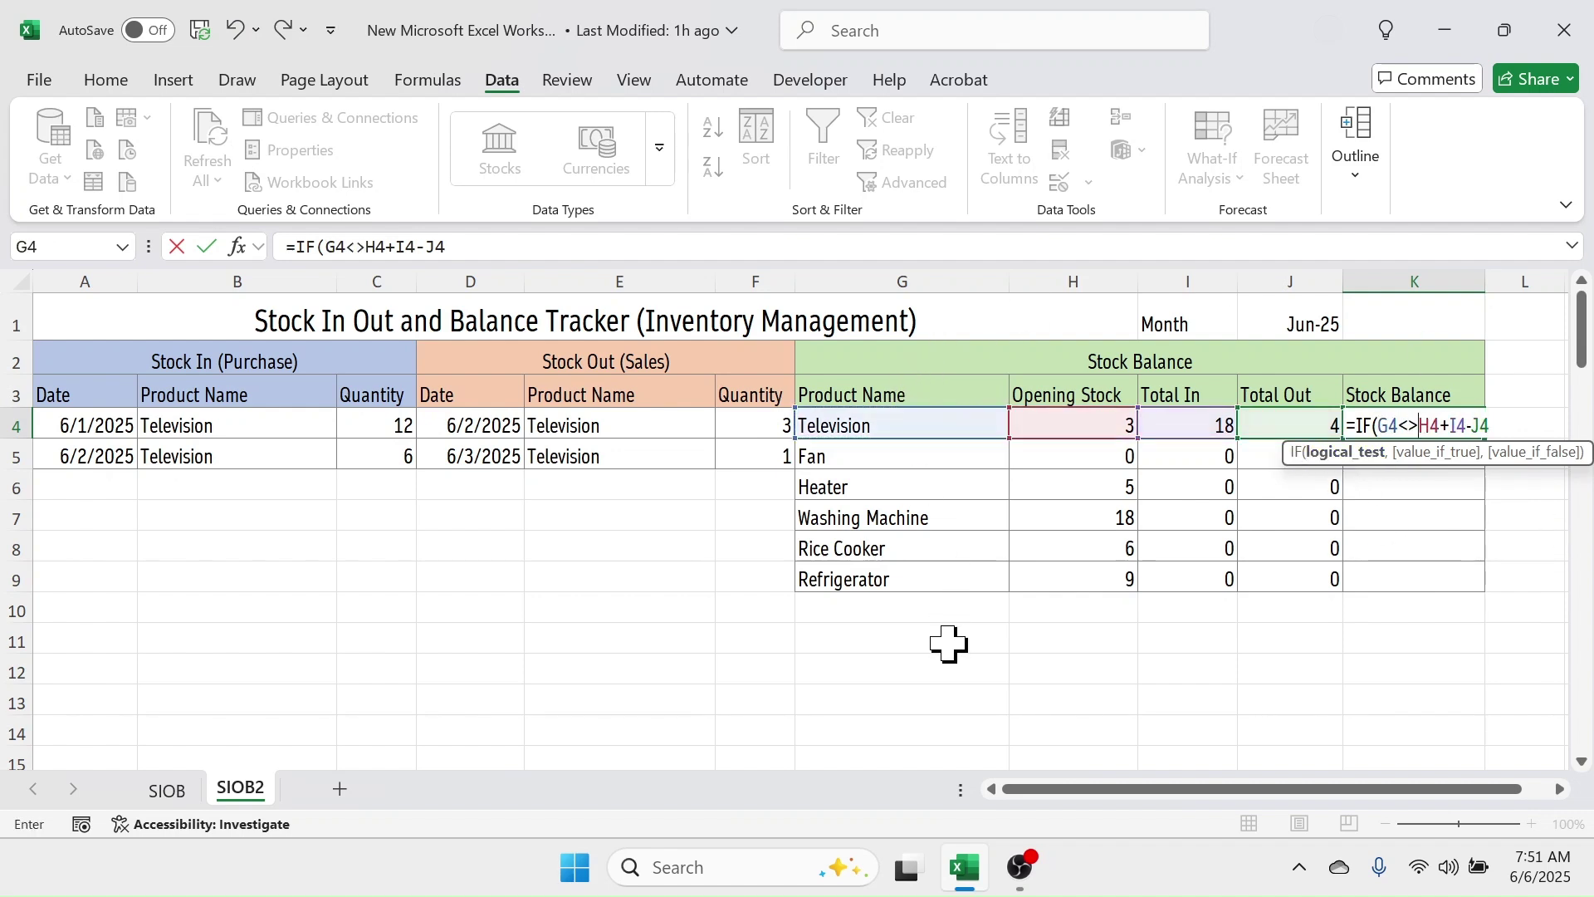
{"action": "type", "text": "\"\","}
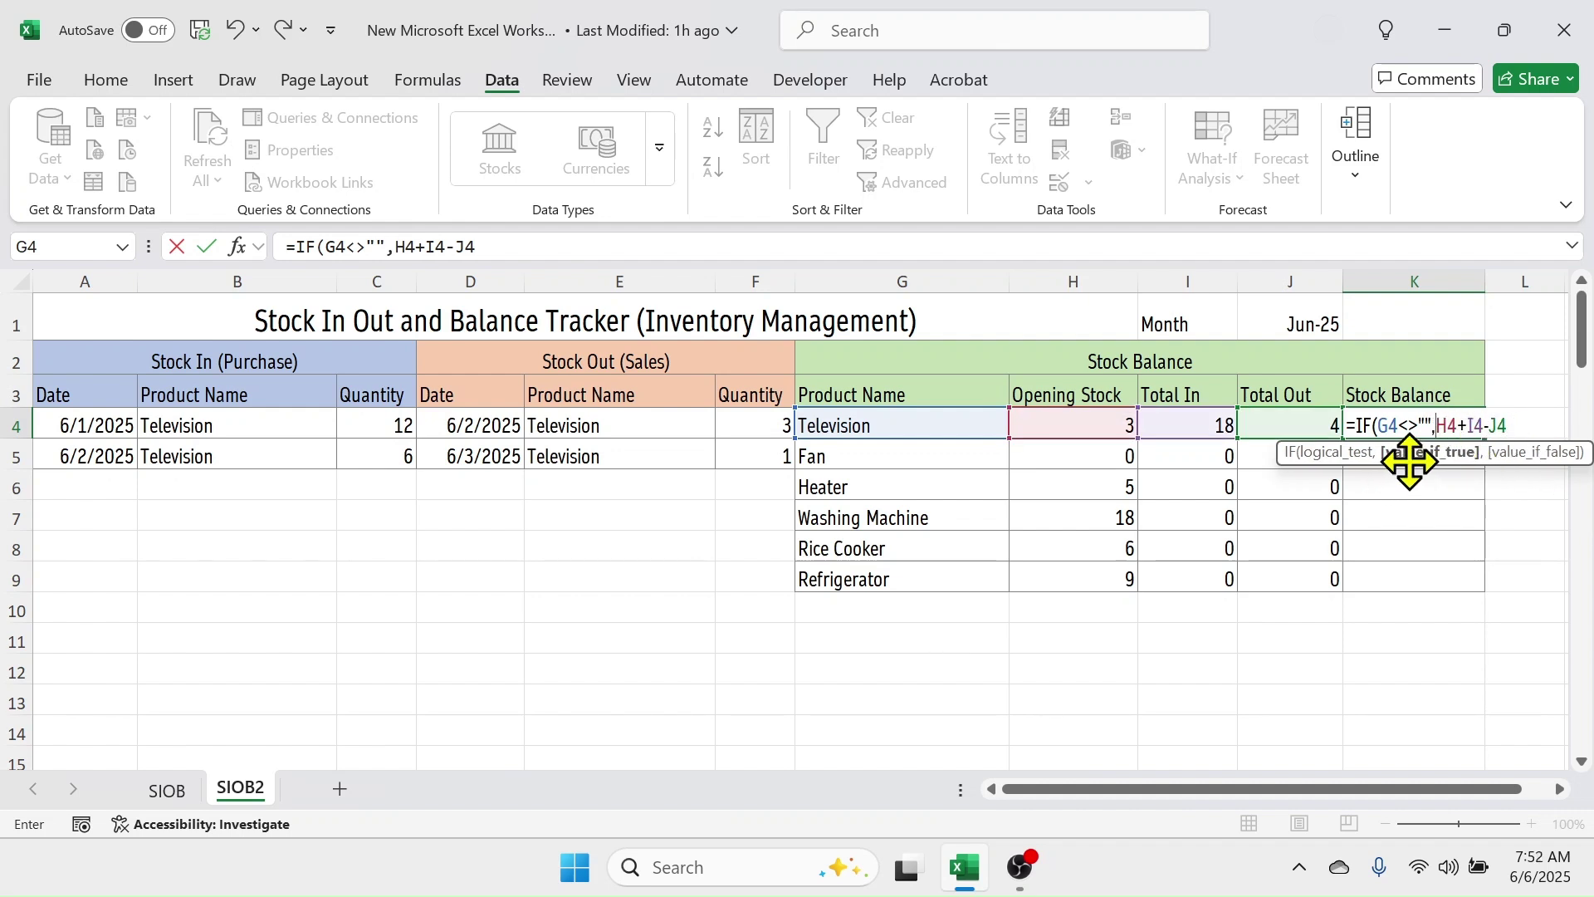
{"action": "left_click", "coordinate": [1520, 425]}
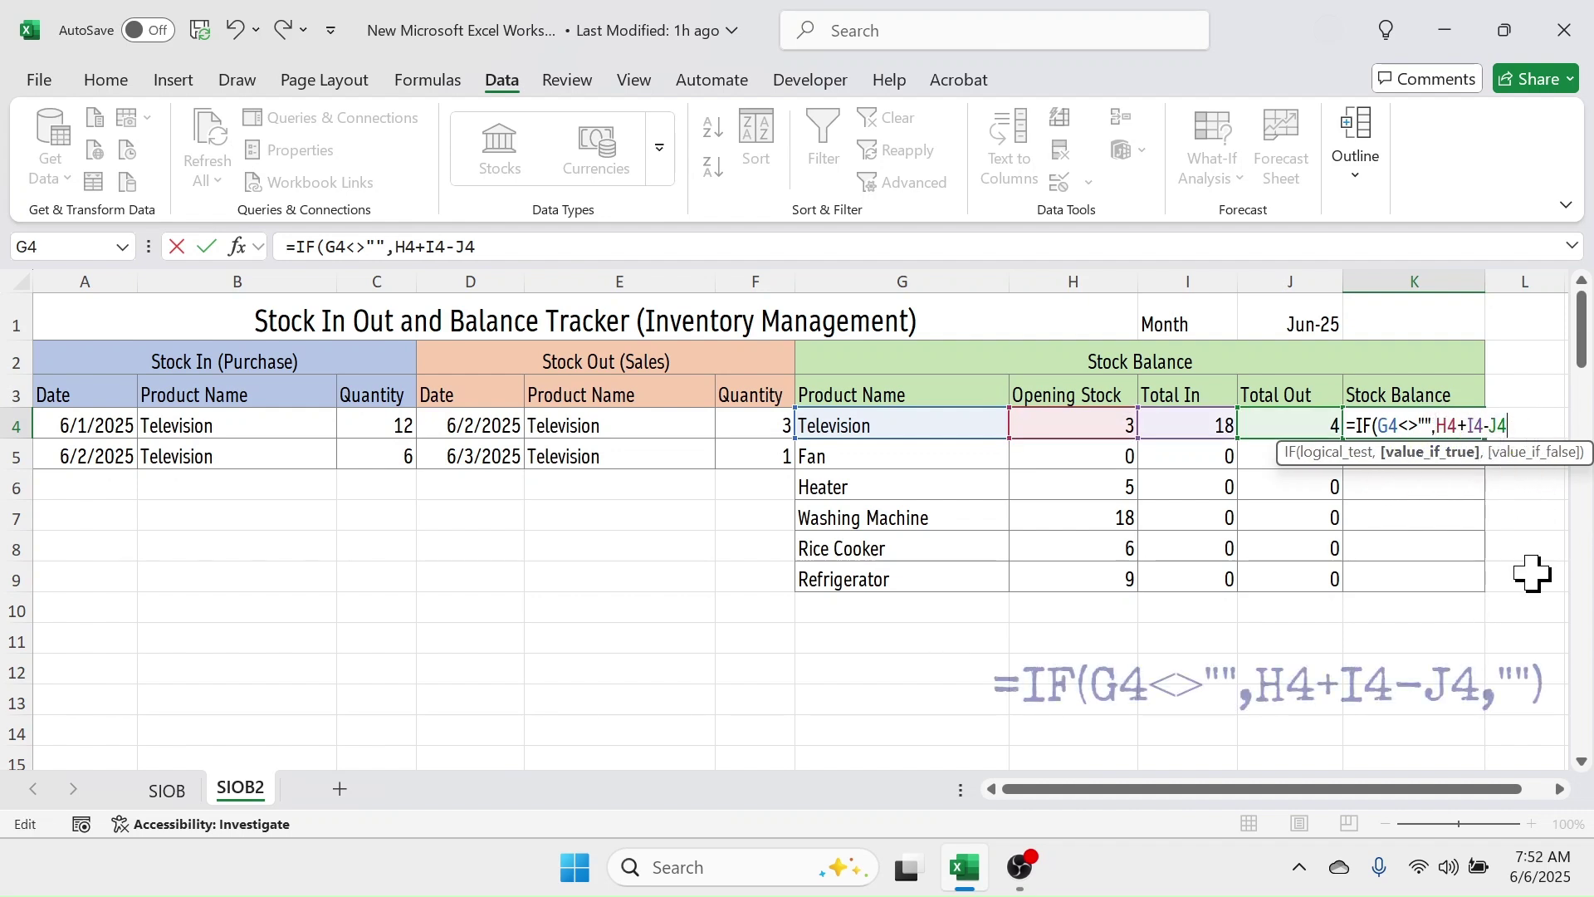
{"action": "type", "text": ","}
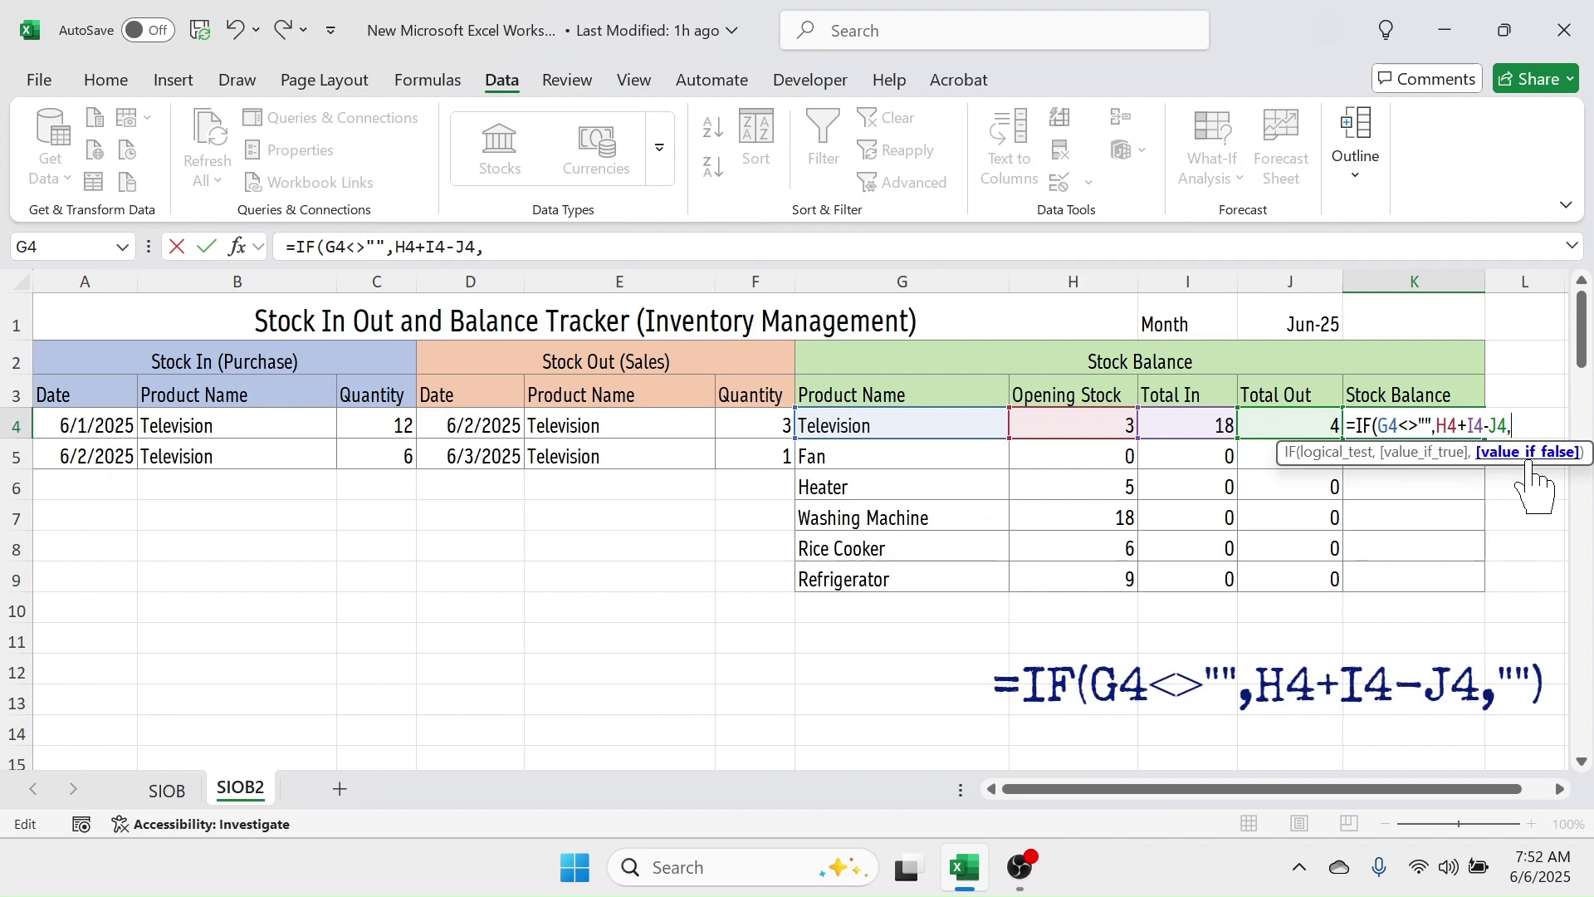
{"action": "type", "text": "\"\")"}
{"action": "key", "text": "Return"}
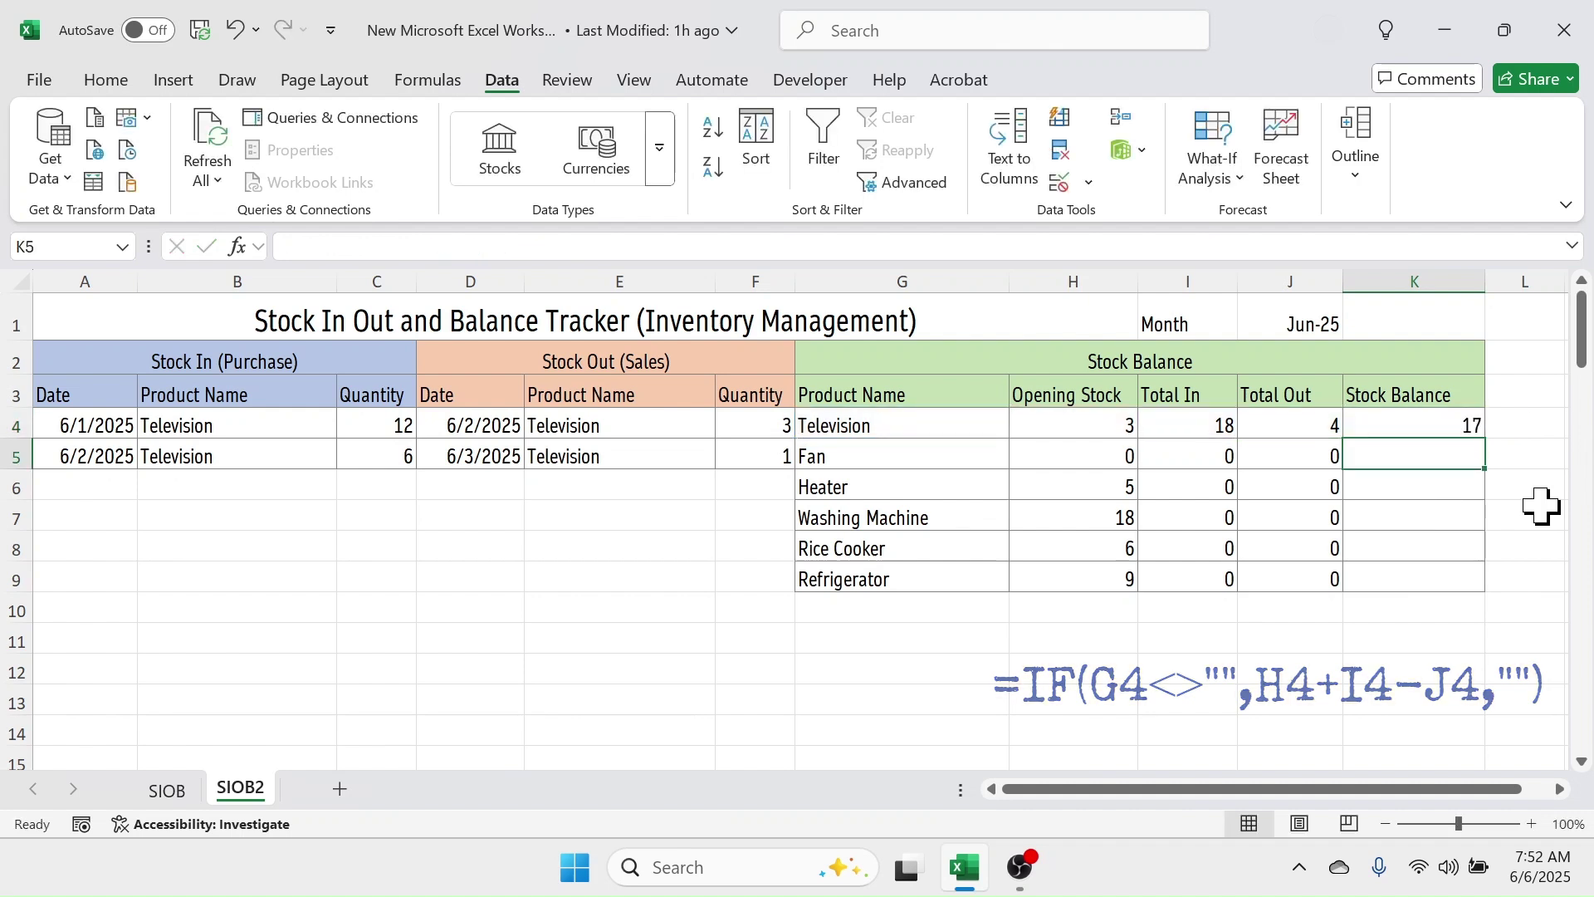
- Fill the K4 formula down the Stock Balance column to K100
{"action": "left_click", "coordinate": [1428, 427]}
{"action": "left_click_drag", "start_coordinate": [1483, 437], "coordinate": [1486, 743]}
{"action": "scroll", "coordinate": [1519, 456], "scroll_direction": "up", "scroll_amount": 20}
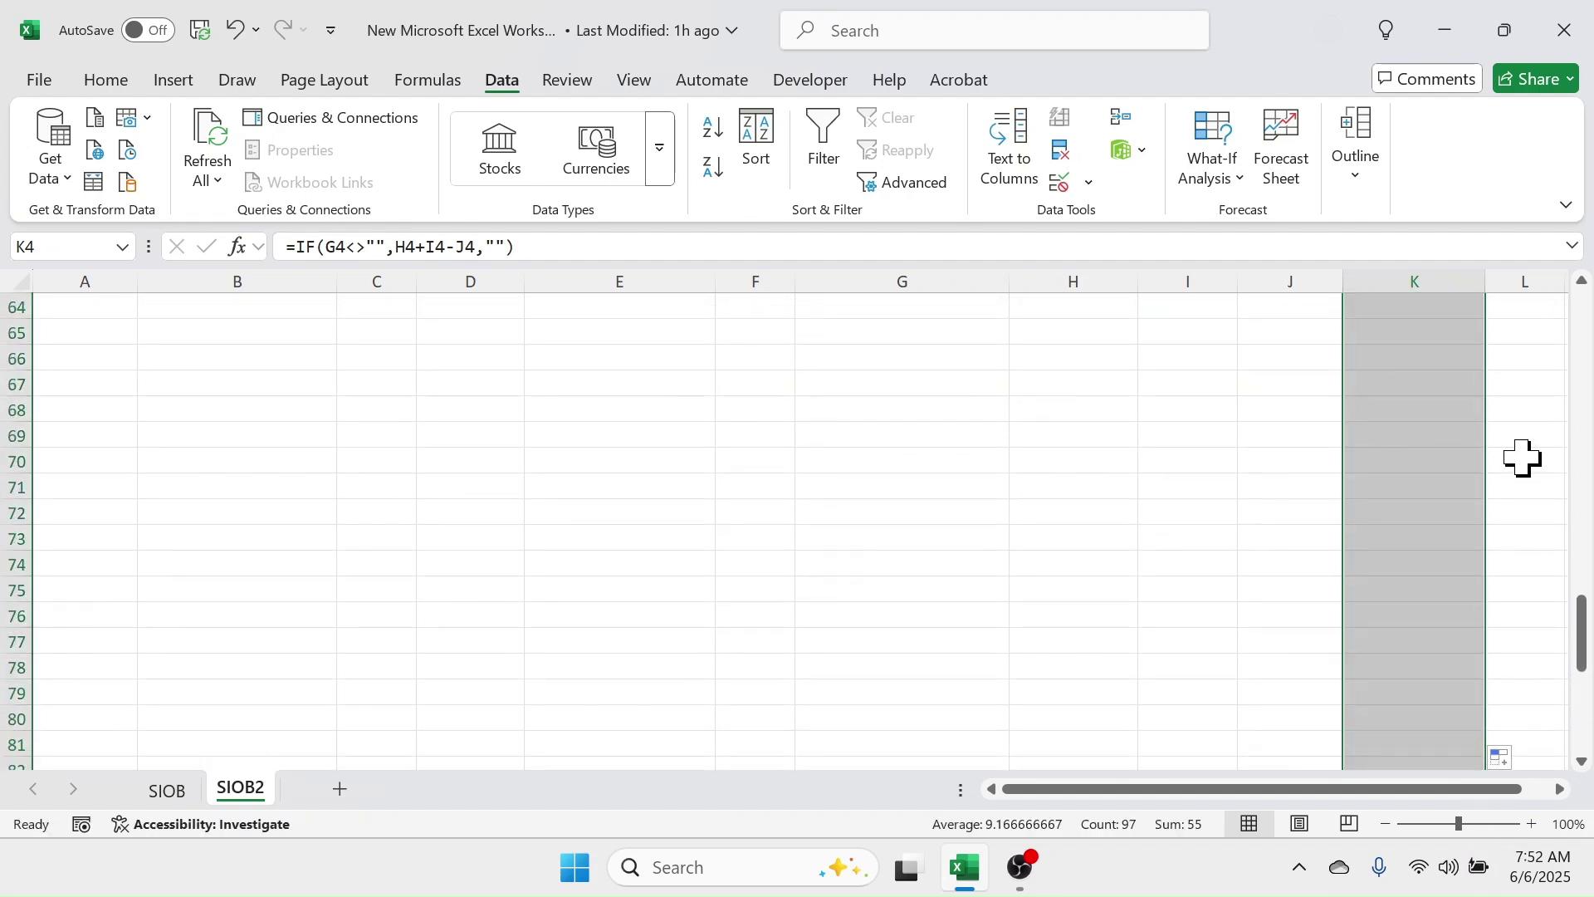
- Examine the copied Stock Balance formulas in K5, K9 and K100, the end of the table at H100:K100, and the Stock Balance table
{"action": "left_click", "coordinate": [1509, 475]}
{"action": "left_click", "coordinate": [1414, 455]}
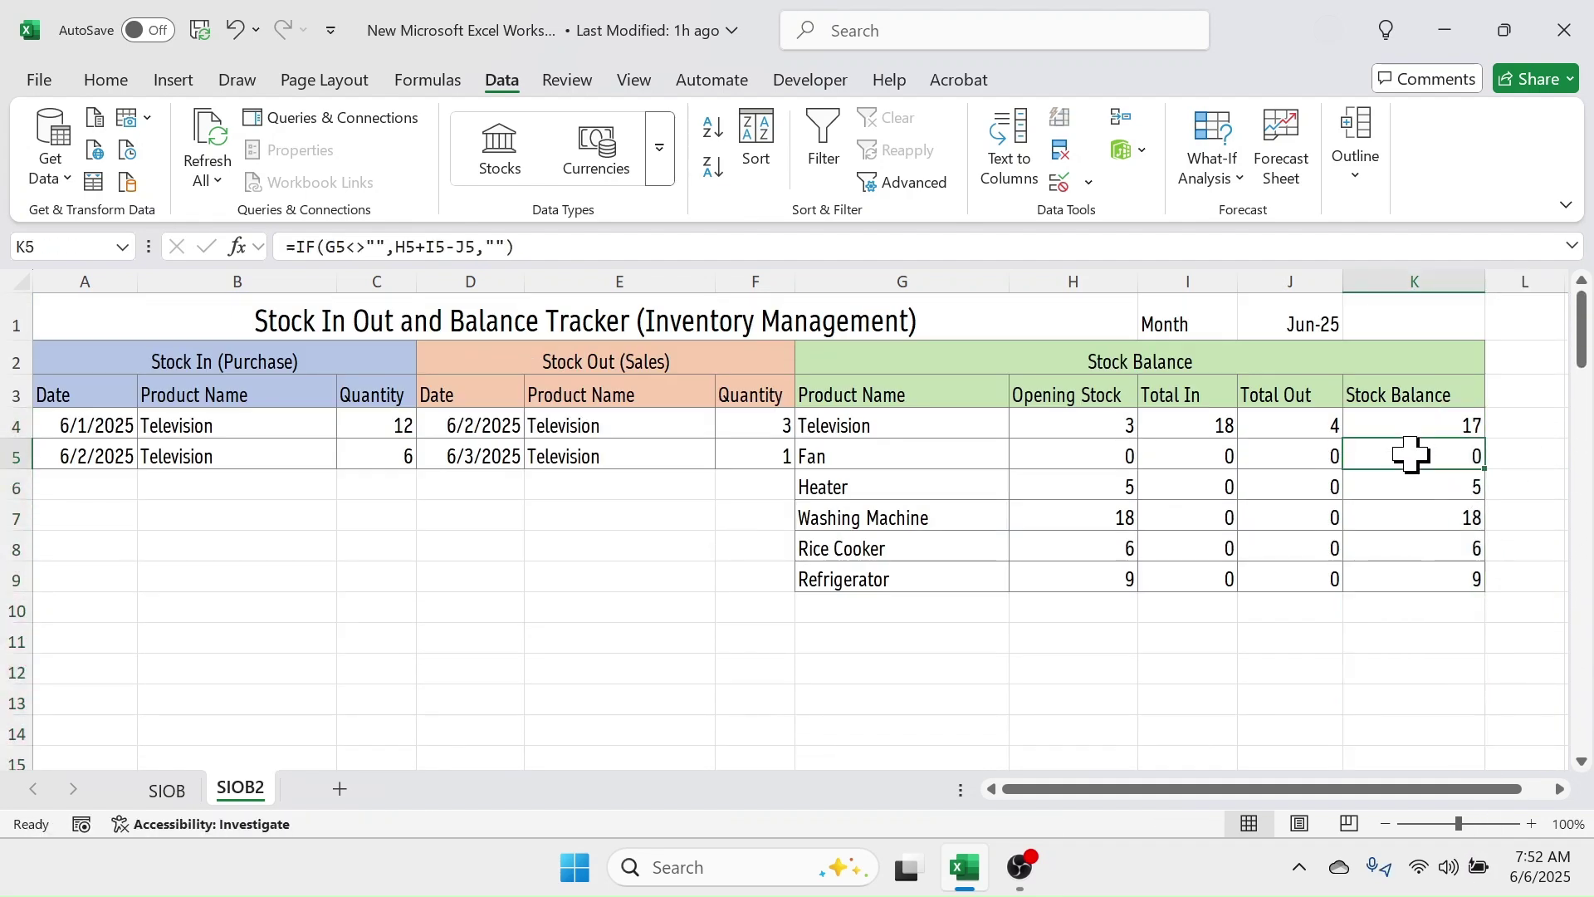
{"action": "left_click", "coordinate": [1456, 573]}
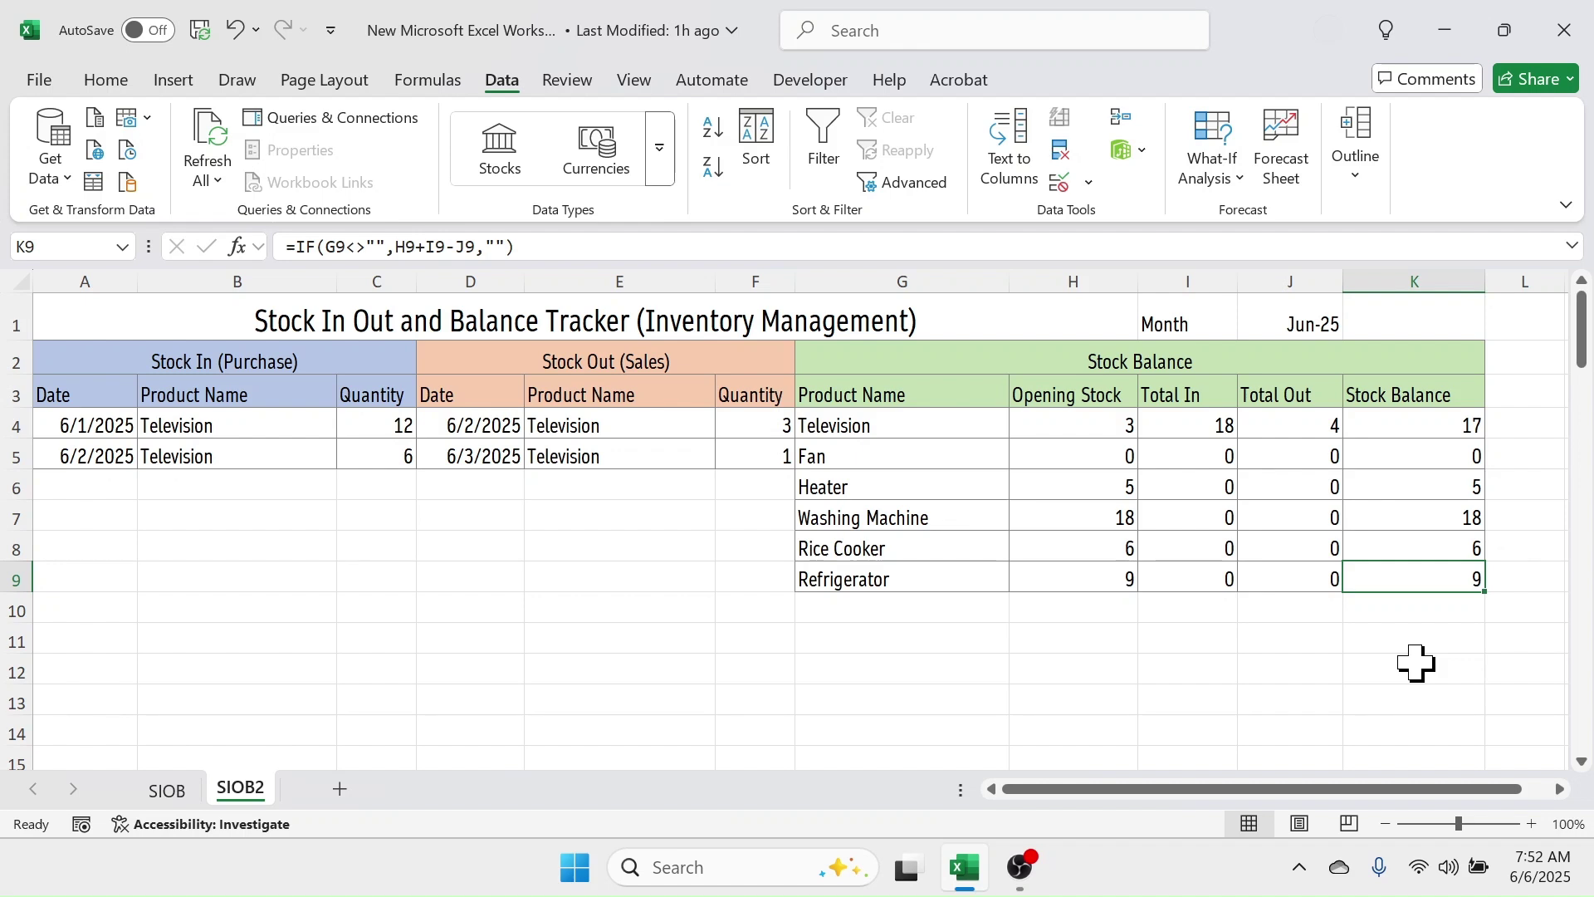
{"action": "scroll", "coordinate": [1303, 673], "scroll_direction": "down", "scroll_amount": 17}
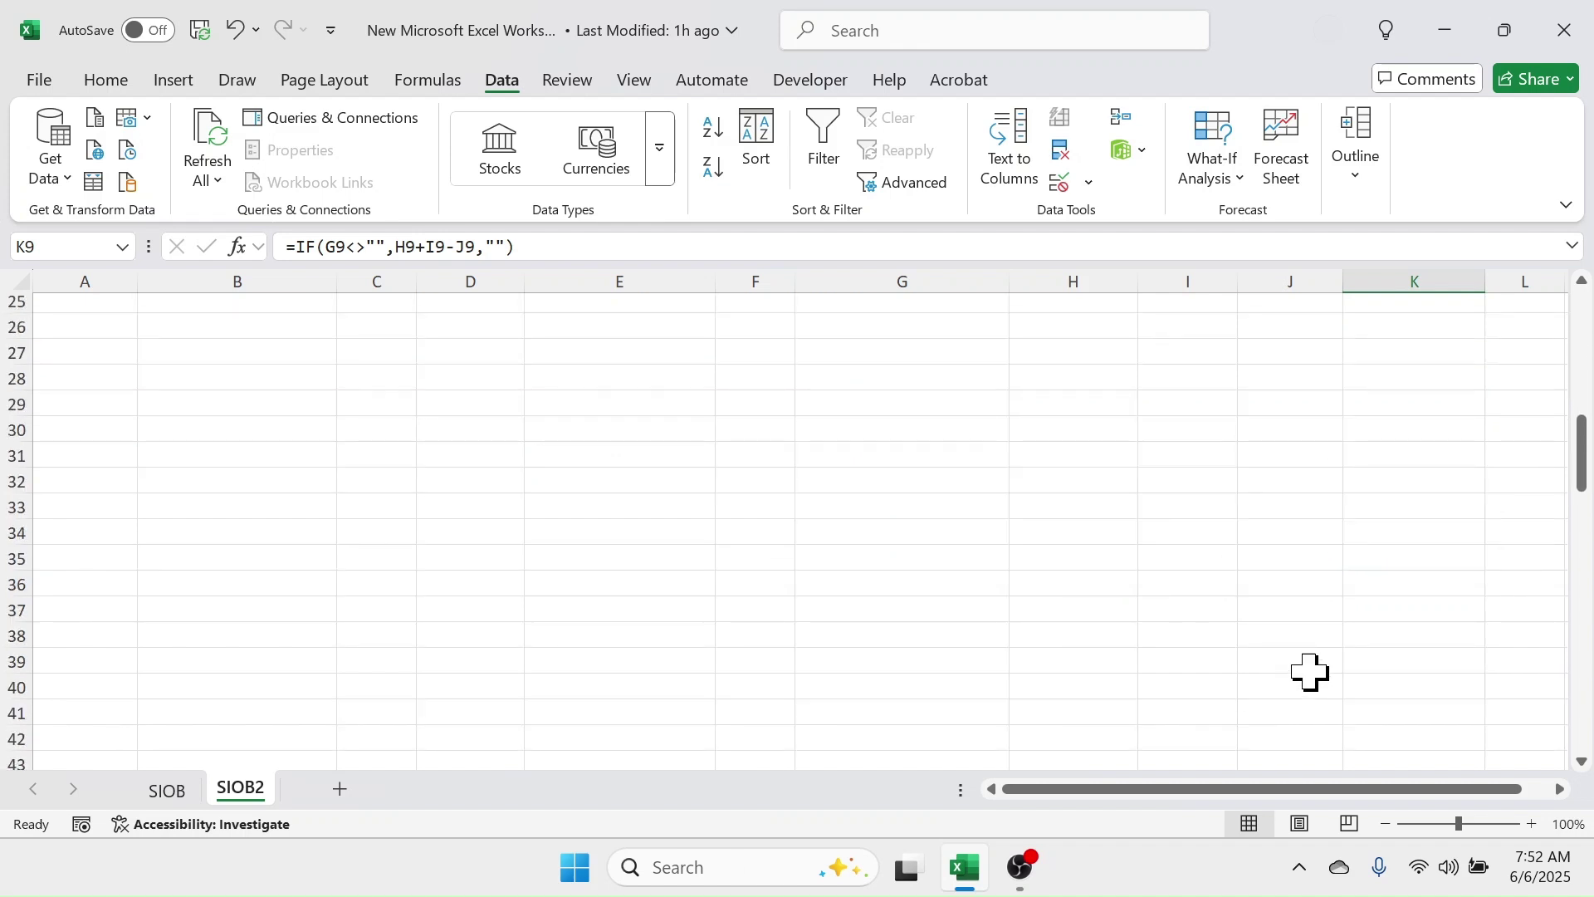
{"action": "scroll", "coordinate": [1306, 691], "scroll_direction": "down", "scroll_amount": 15}
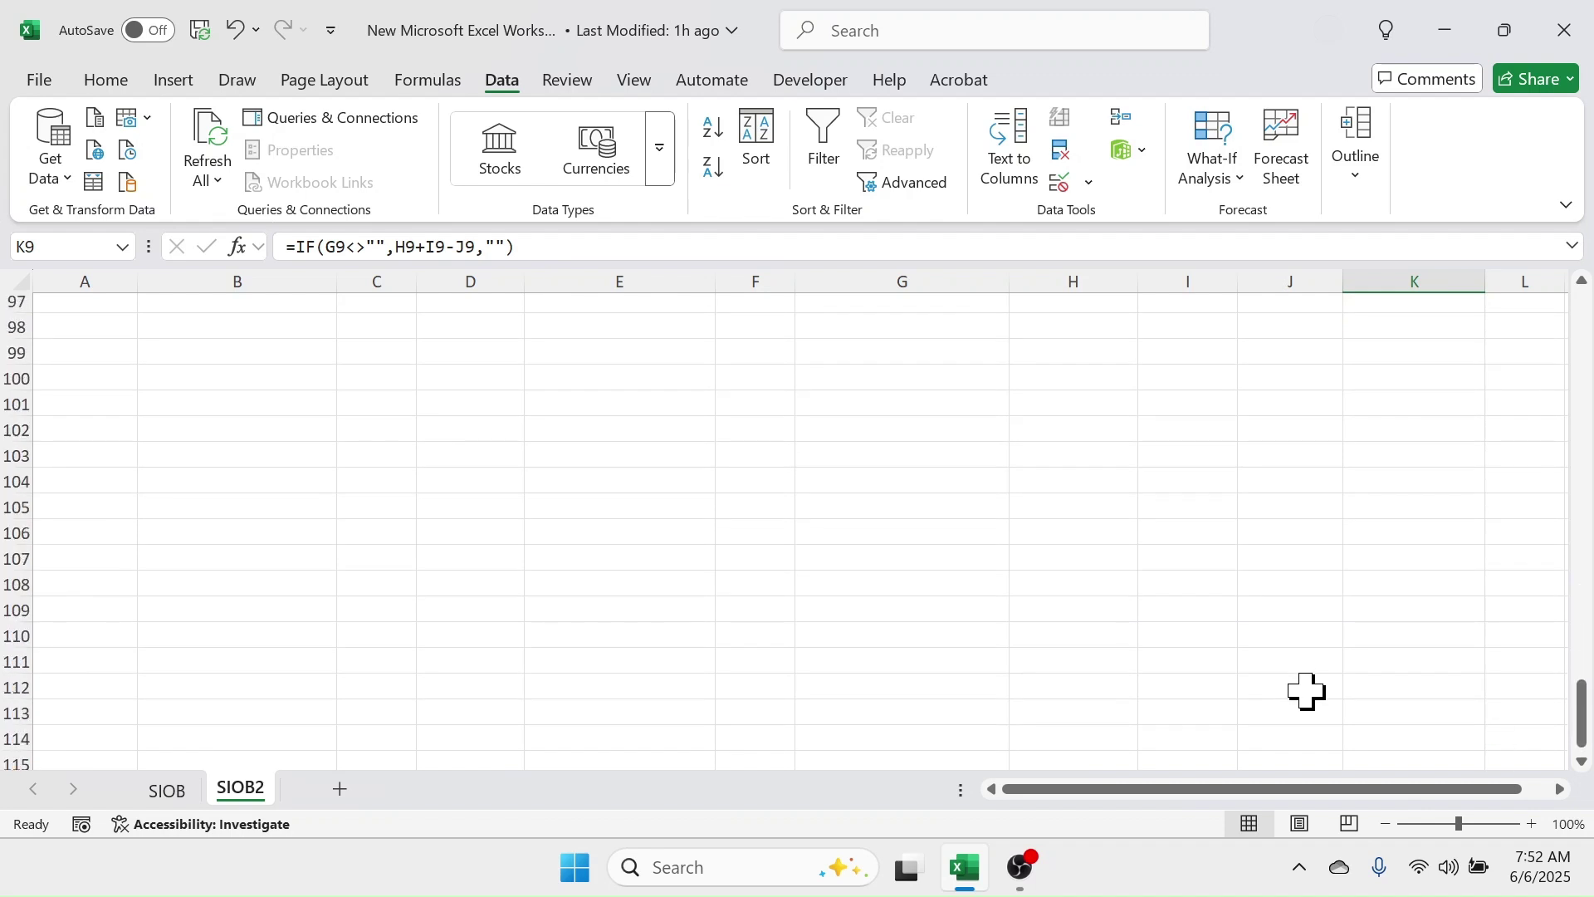
{"action": "key", "text": "ctrl+Down"}
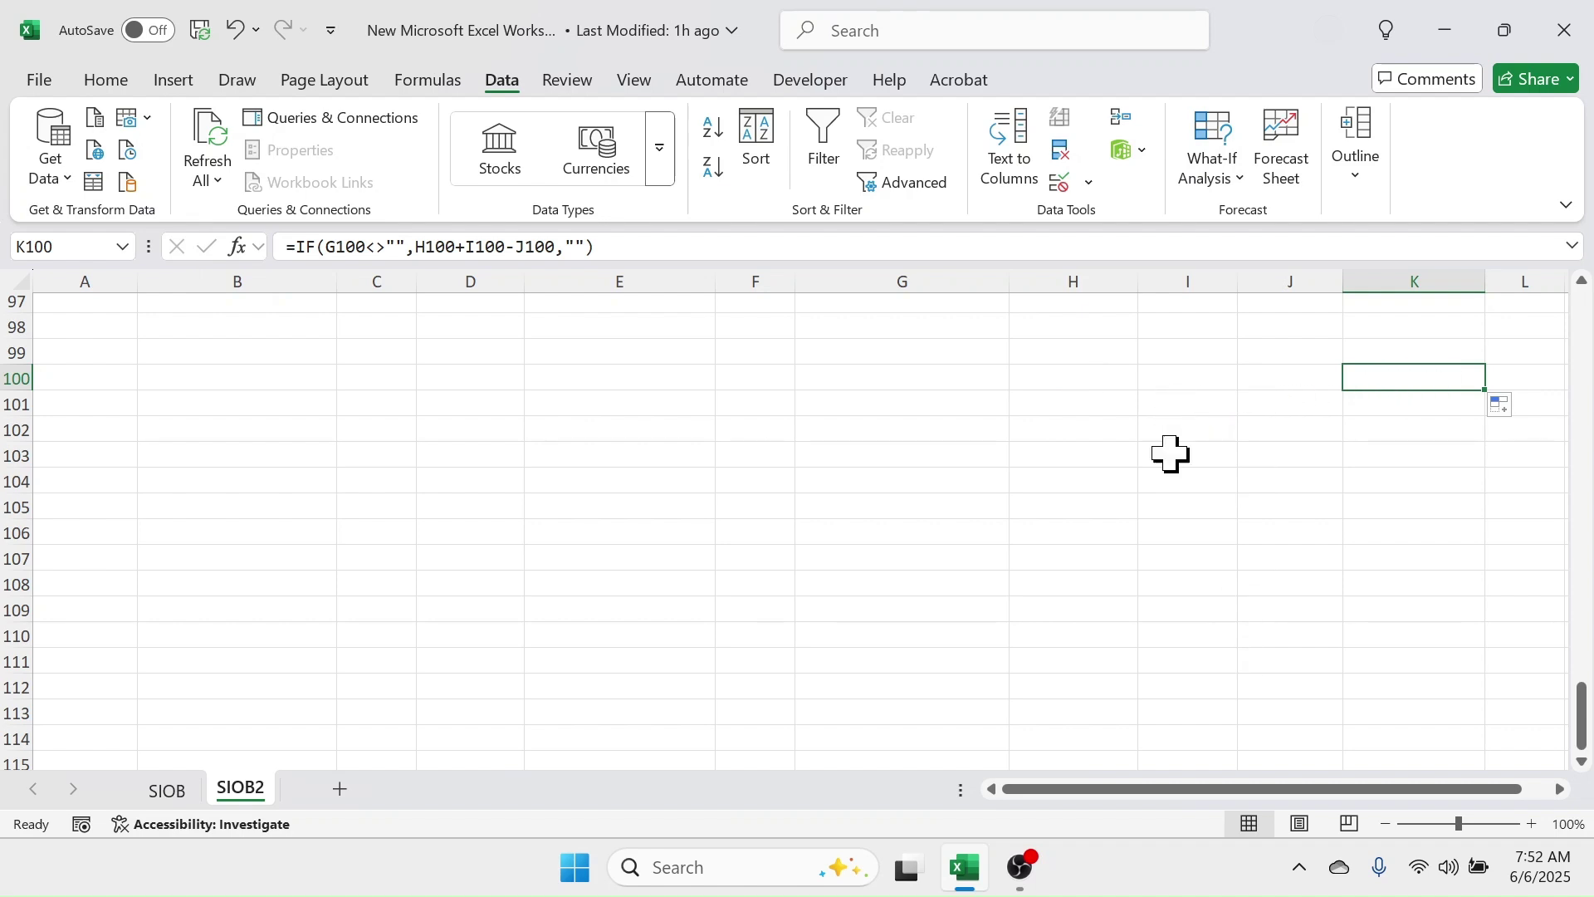
{"action": "left_click_drag", "start_coordinate": [1123, 378], "coordinate": [1421, 376]}
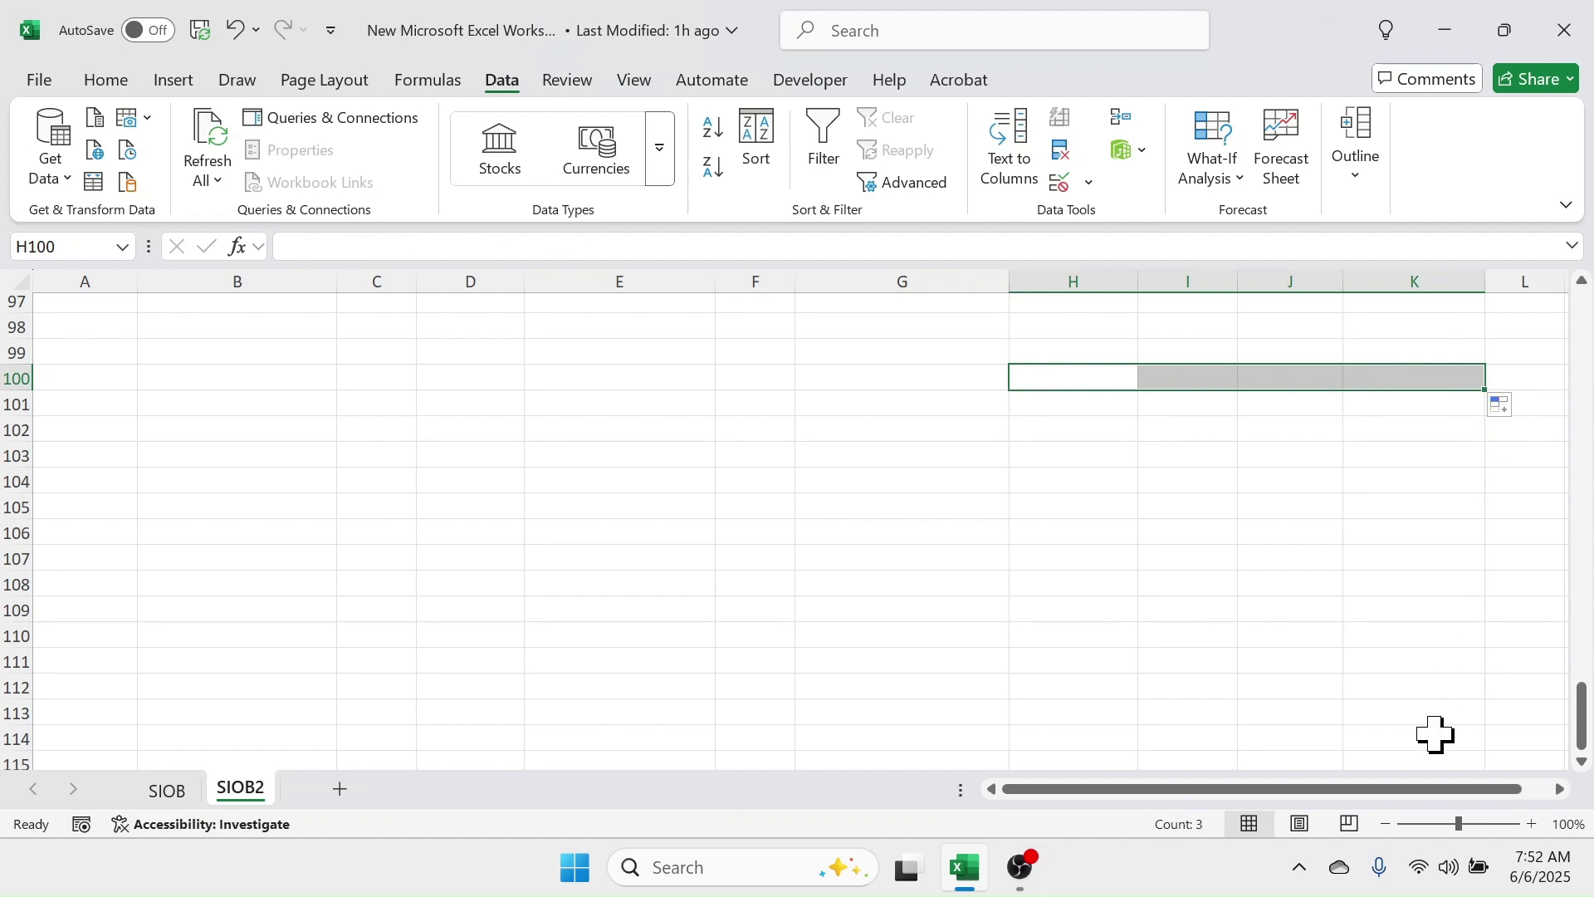
{"action": "left_click_drag", "start_coordinate": [1580, 710], "coordinate": [1580, 710]}
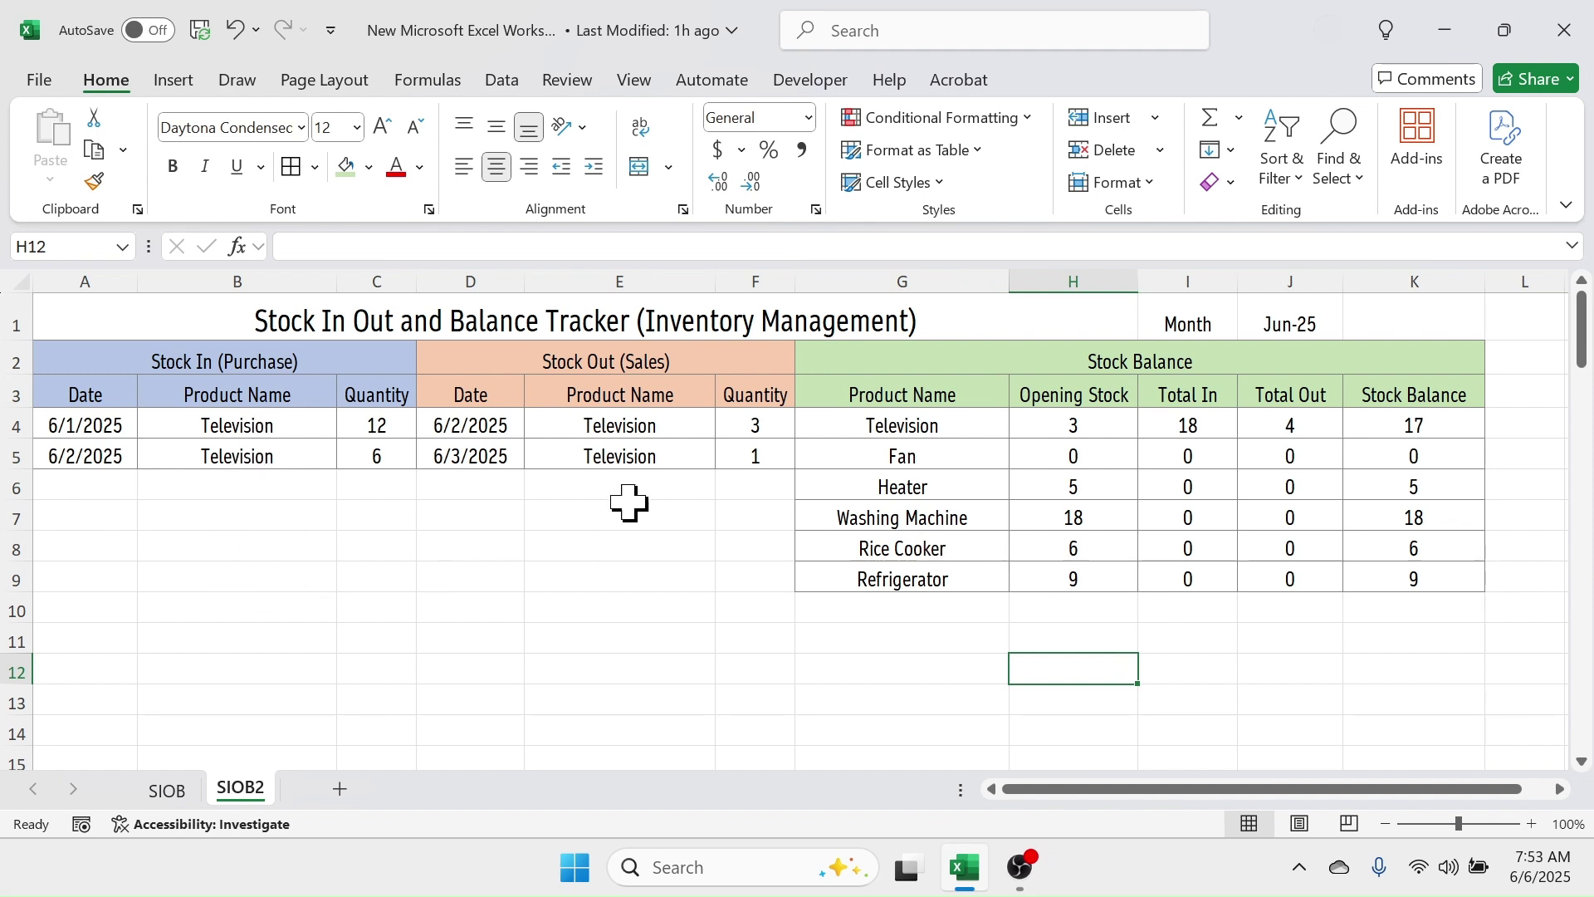
{"action": "left_click_drag", "start_coordinate": [1237, 359], "coordinate": [1235, 567]}
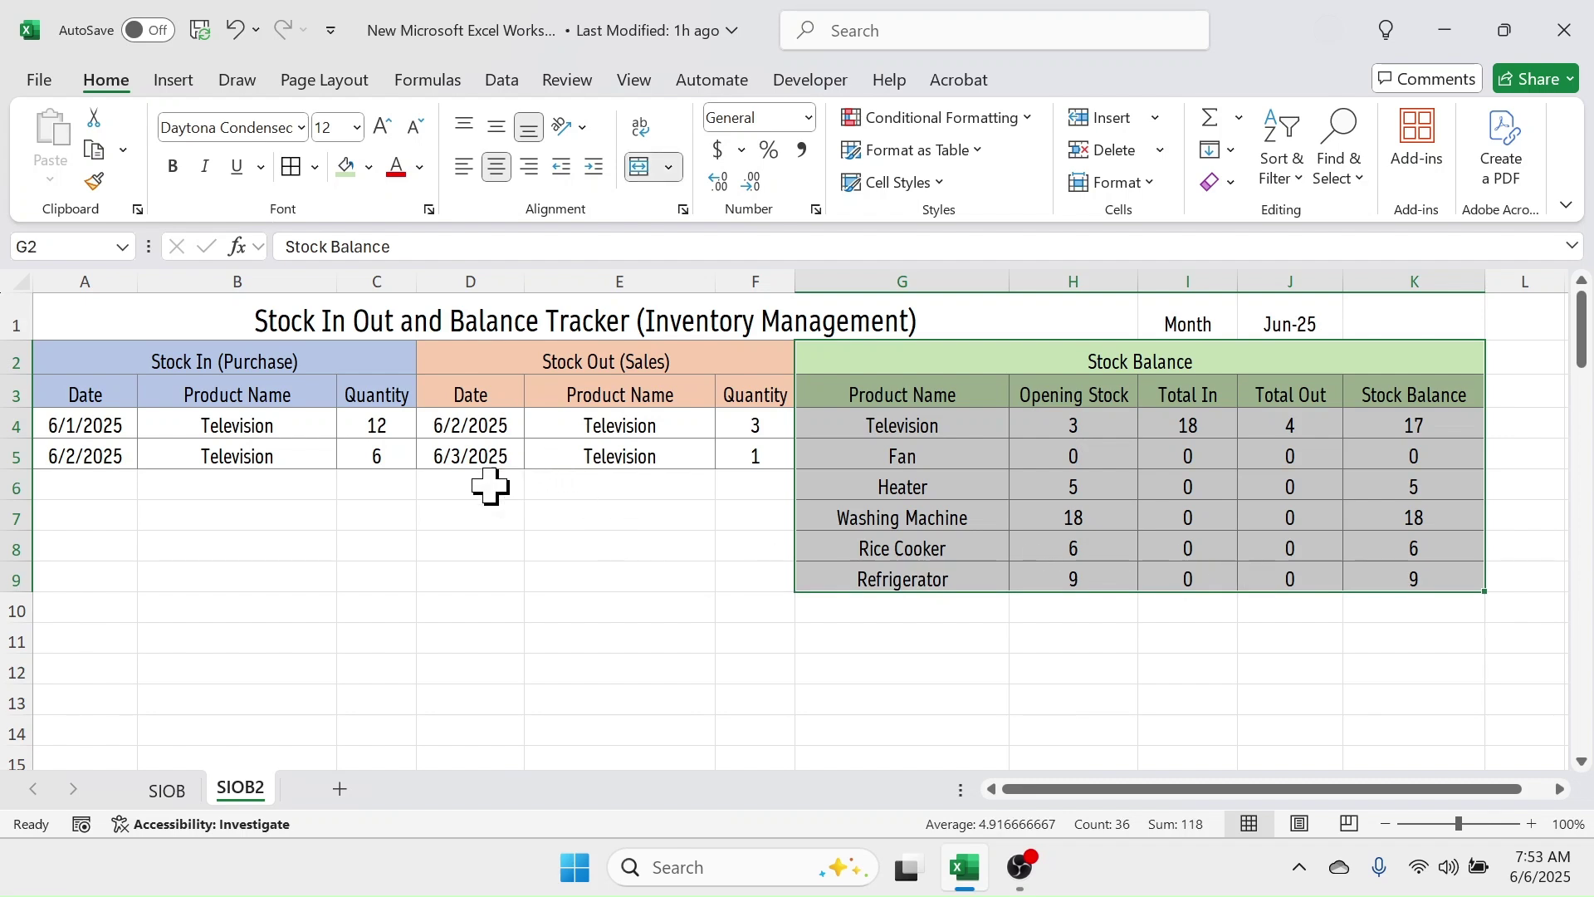
- Record a sale in row 6 of Stock Out, dated 6/4/2025, for Washing Machine with quantity 4, and check its Total Out
{"action": "left_click", "coordinate": [490, 486]}
{"action": "type", "text": "6/4/2025"}
{"action": "left_click", "coordinate": [597, 495]}
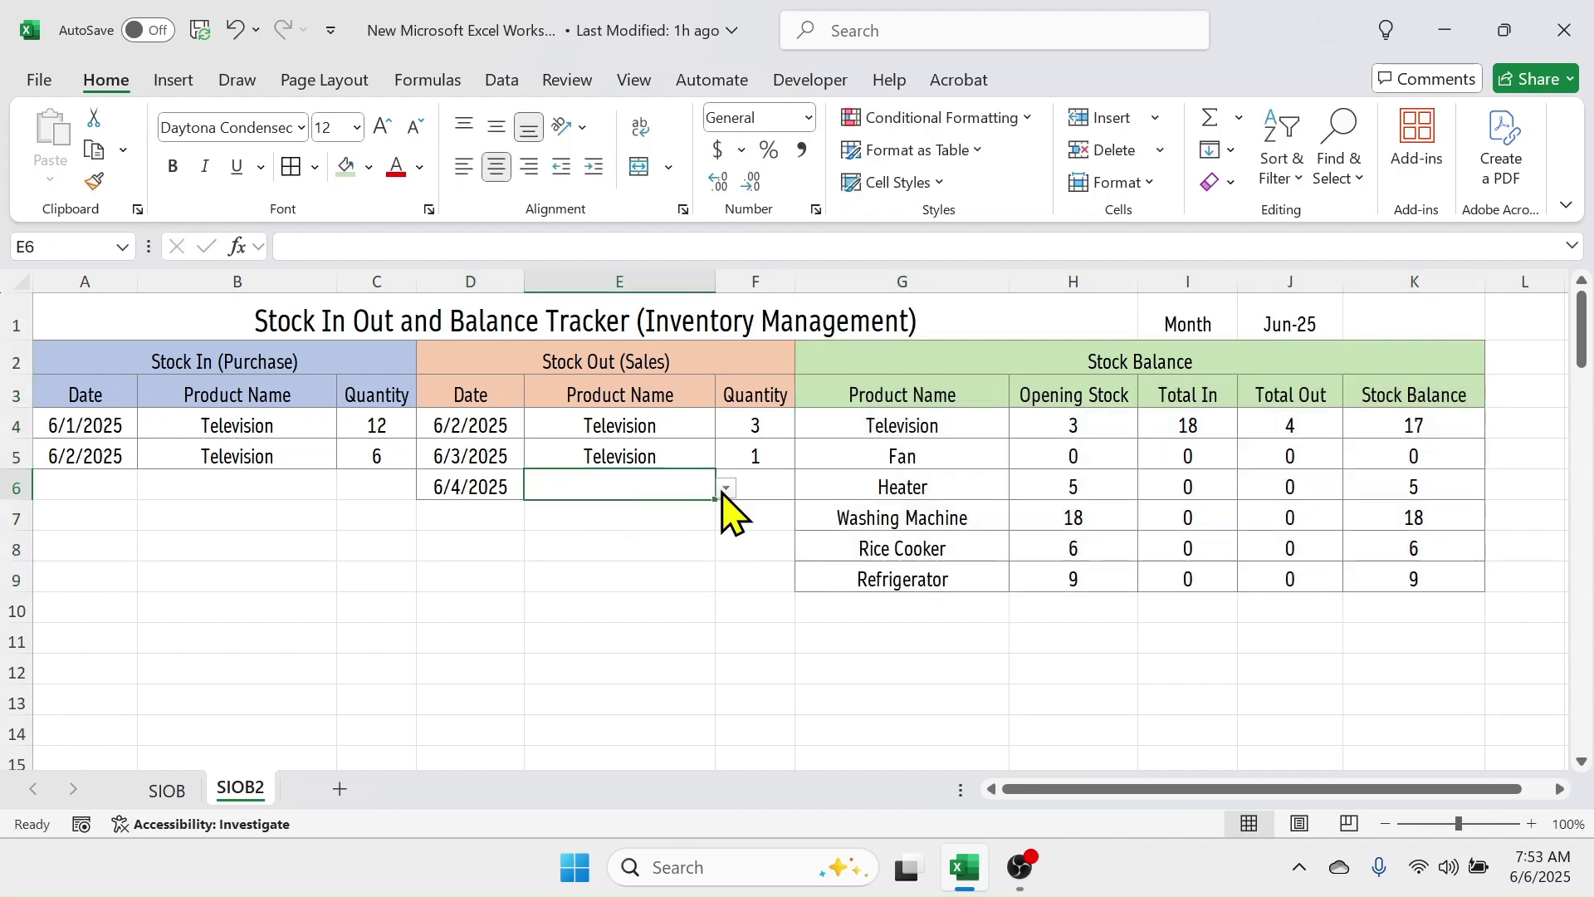
{"action": "left_click", "coordinate": [727, 488]}
{"action": "left_click", "coordinate": [559, 567]}
{"action": "key", "text": "Right"}
{"action": "type", "text": "4"}
{"action": "key", "text": "Return"}
{"action": "left_click", "coordinate": [1270, 519]}
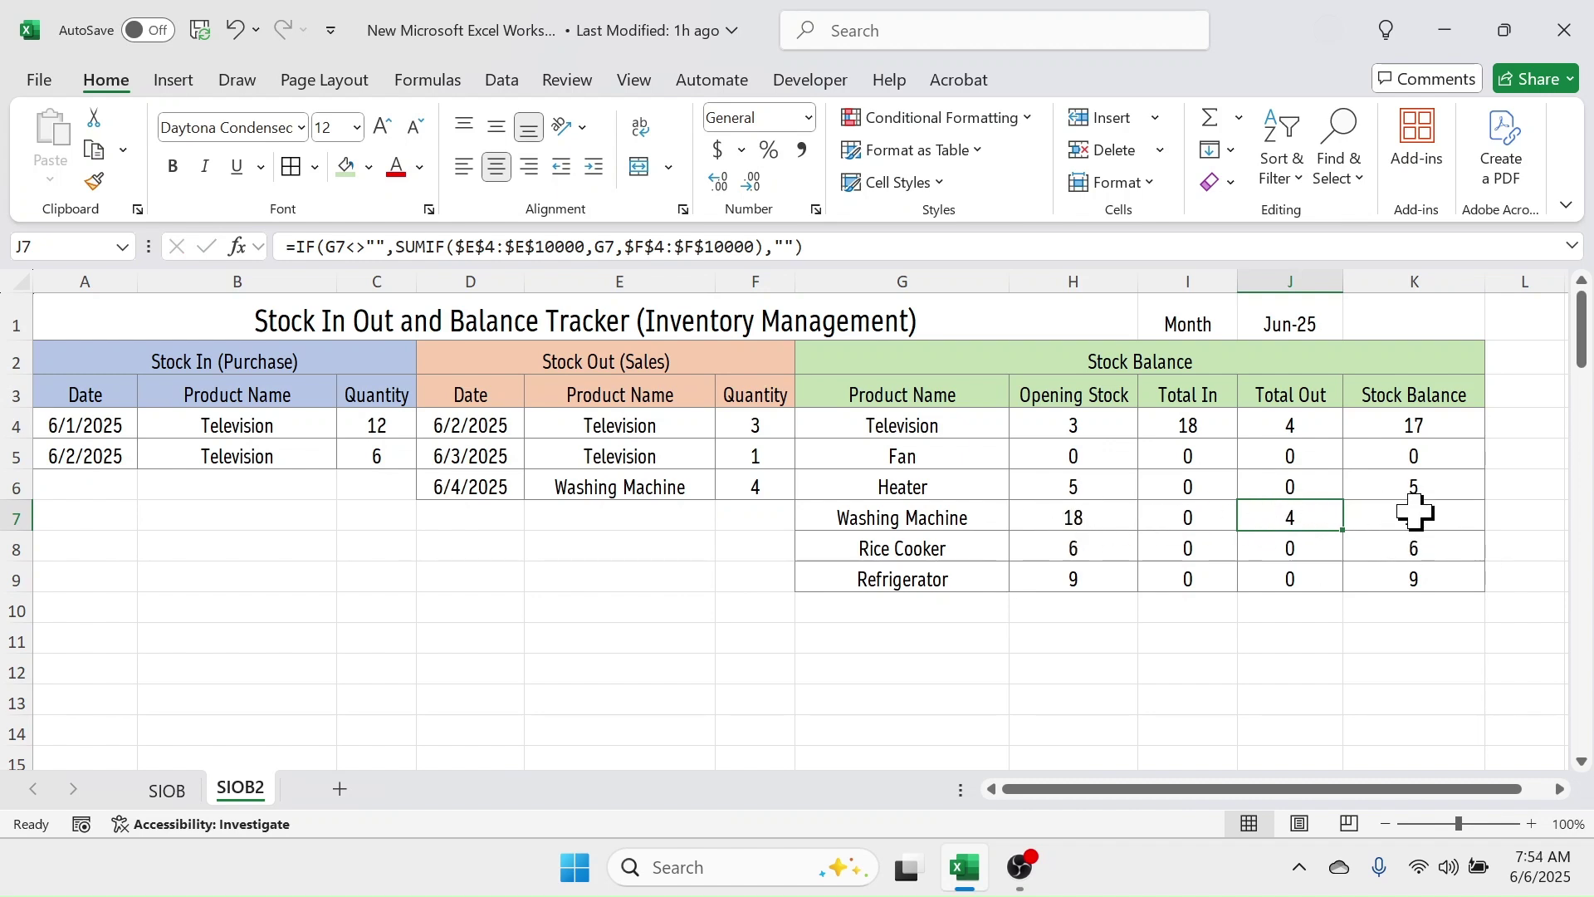
- Record another sale in row 7 of Stock Out, dated 6/4/2025, for Washing Machine with quantity 2, and check its Total Out
{"action": "left_click", "coordinate": [474, 521]}
{"action": "key", "text": "ctrl+d"}
{"action": "left_click", "coordinate": [616, 519]}
{"action": "key", "text": "alt+Down"}
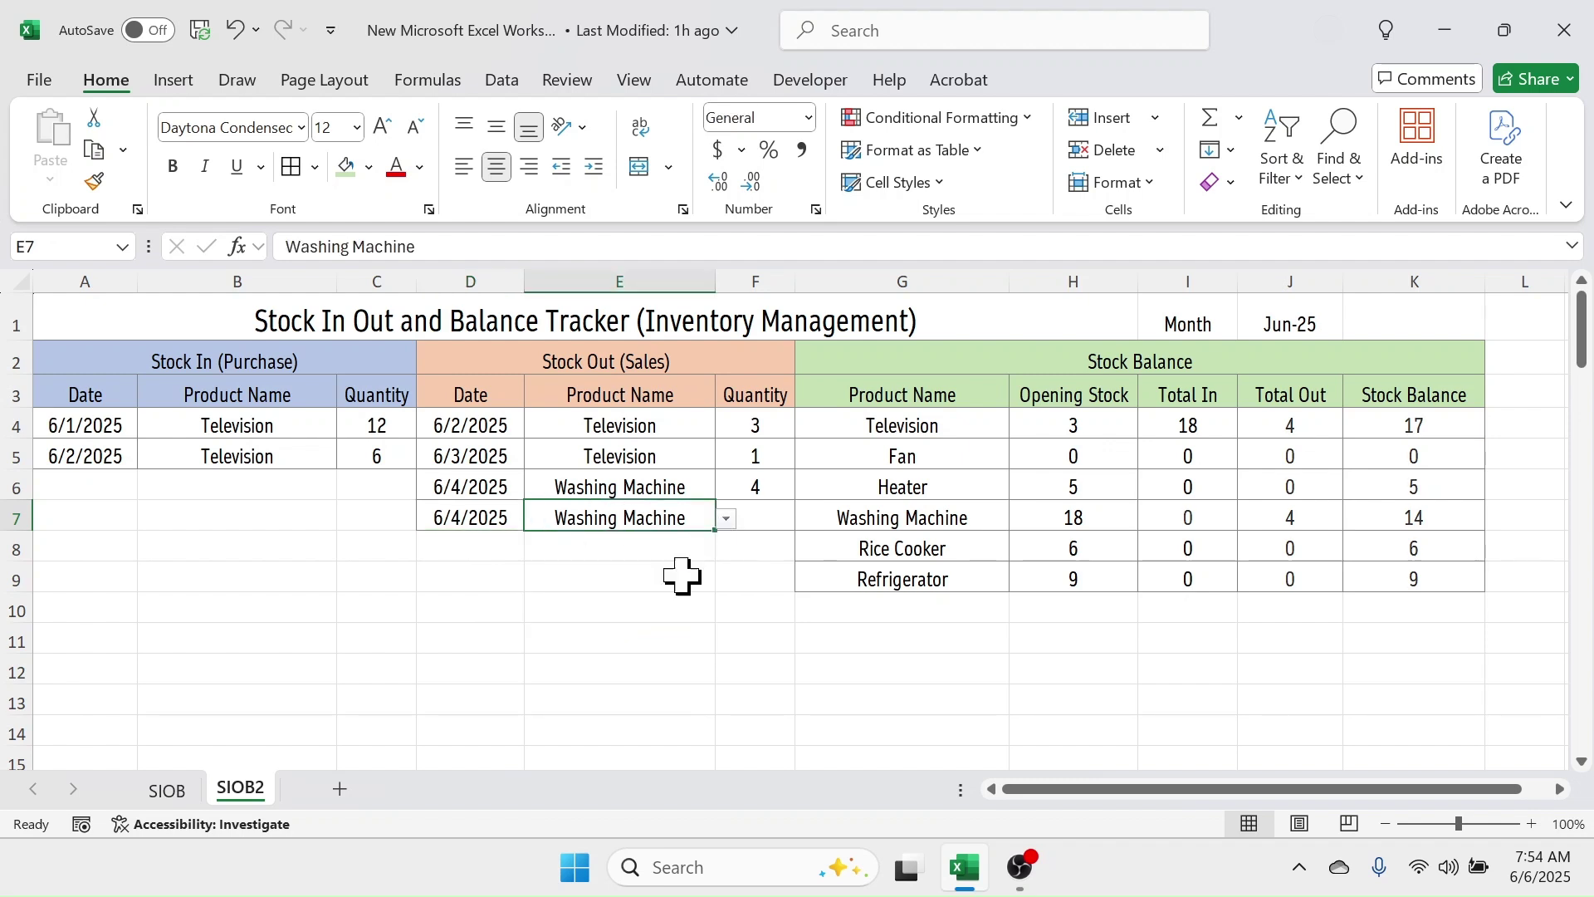
{"action": "left_click", "coordinate": [596, 610]}
{"action": "key", "text": "Tab"}
{"action": "type", "text": "2"}
{"action": "left_click", "coordinate": [1292, 519]}
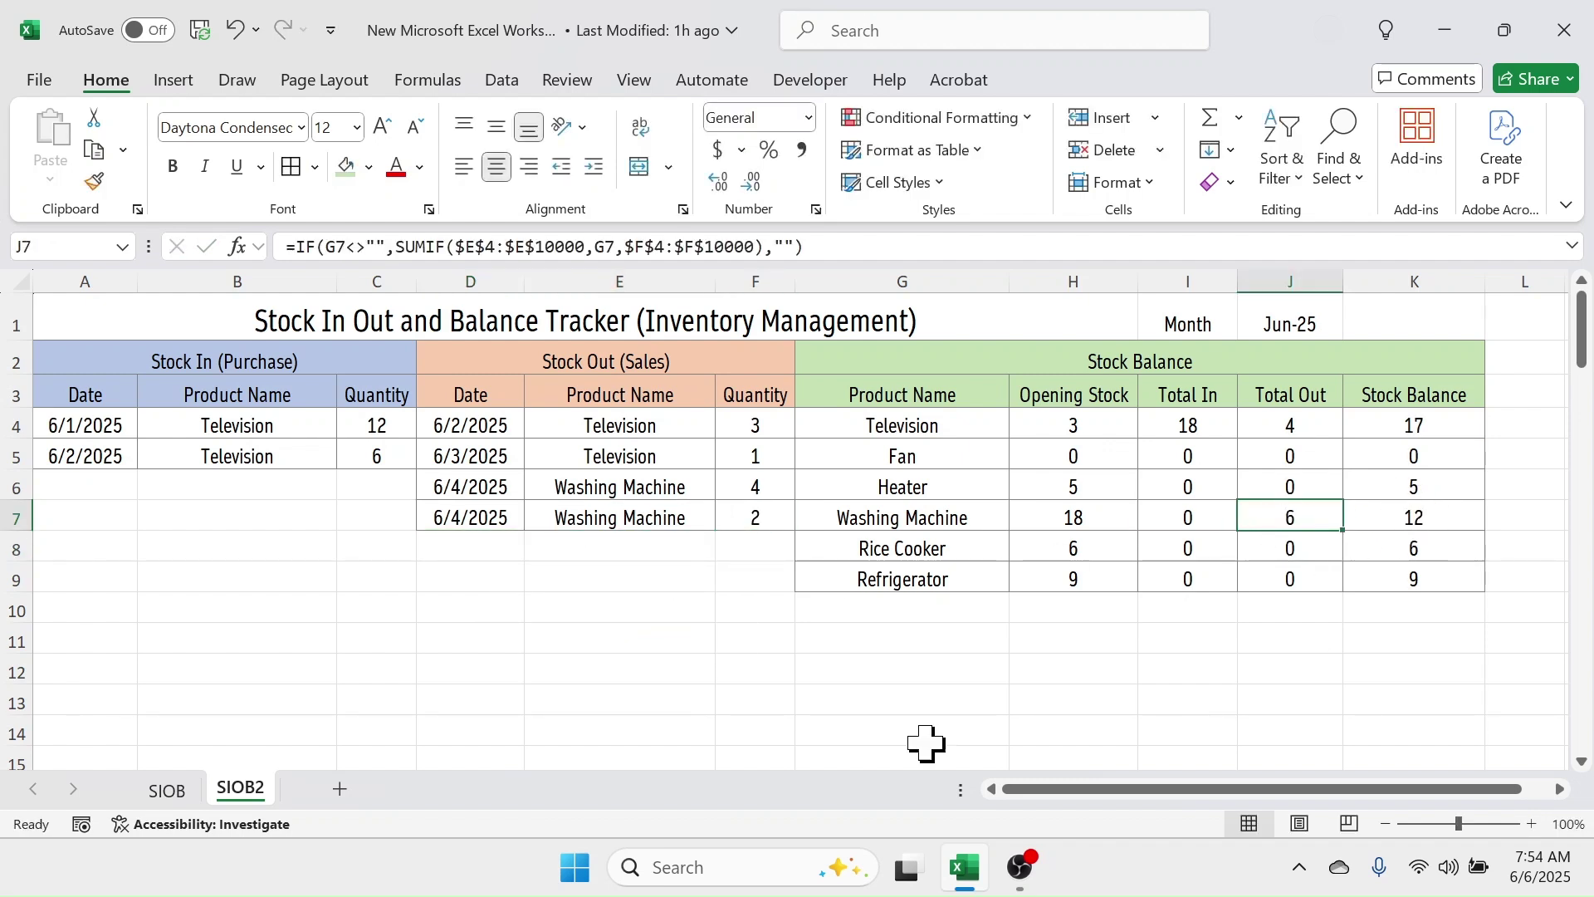